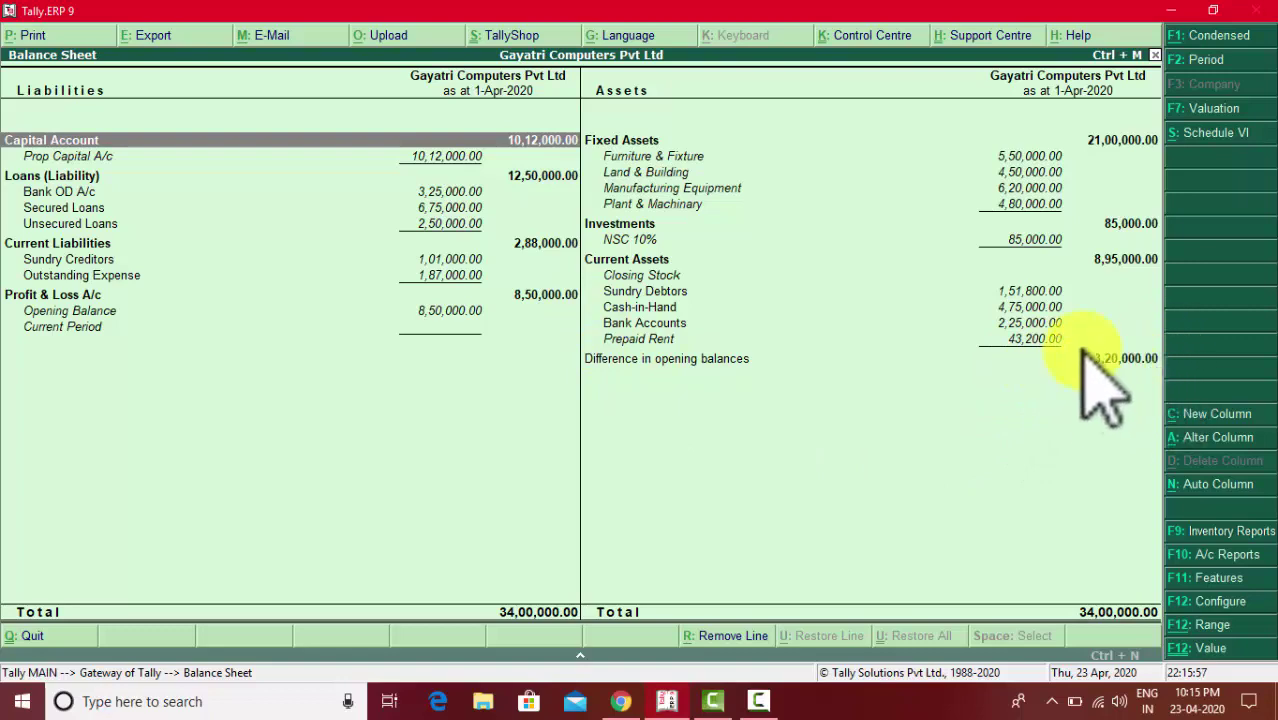
# - Review the closing-stock table in the PDF, zoomed out to show the whole table
pyautogui.click(634, 701)
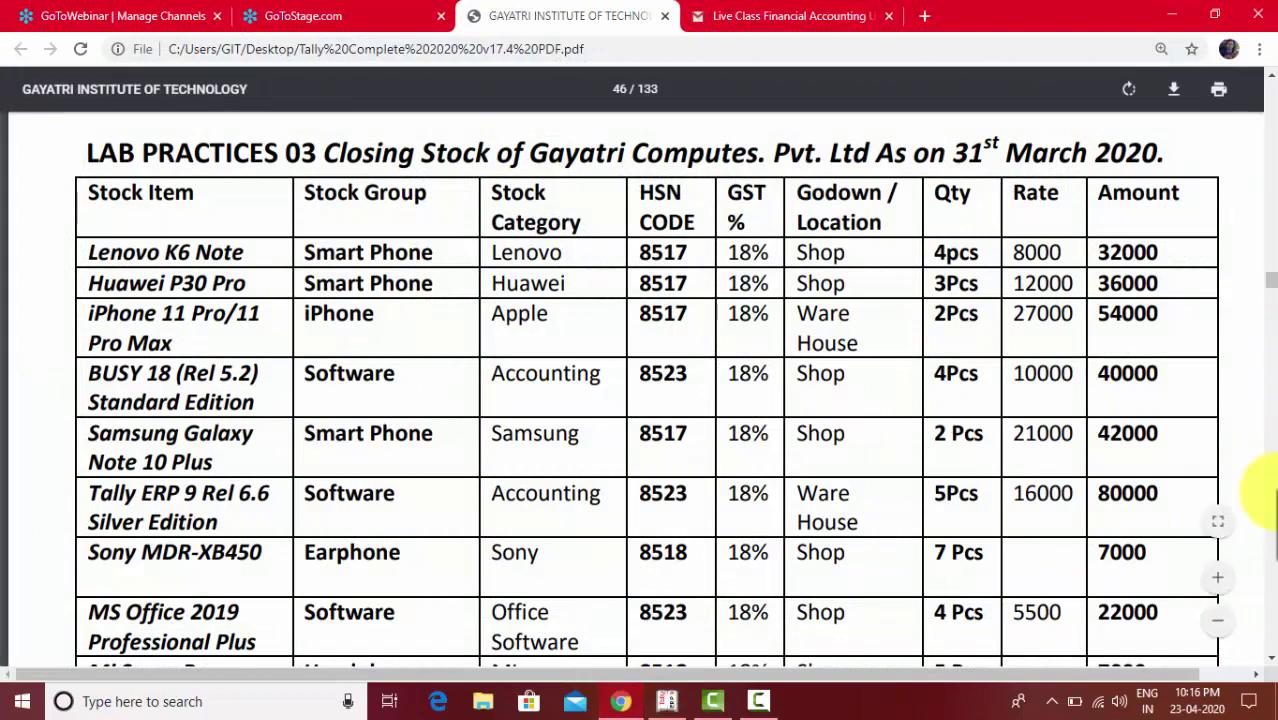
pyautogui.scroll(-2, 1262, 650)
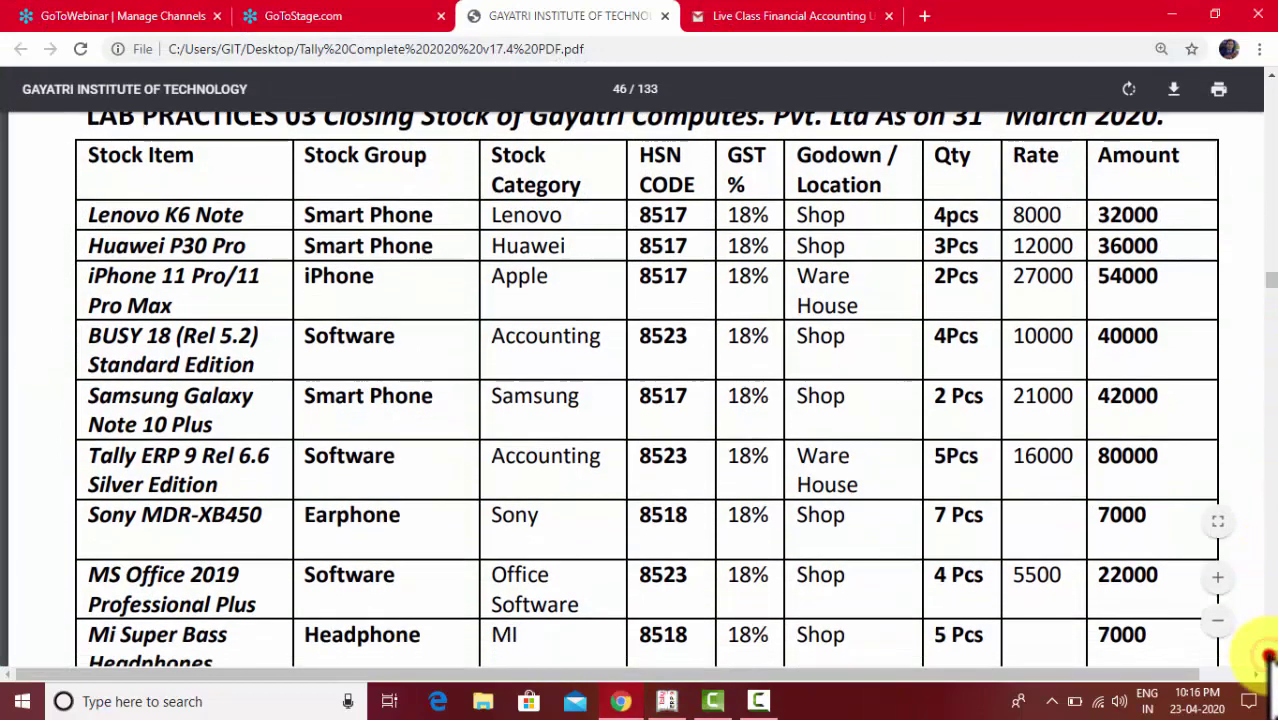
pyautogui.click(1216, 622)
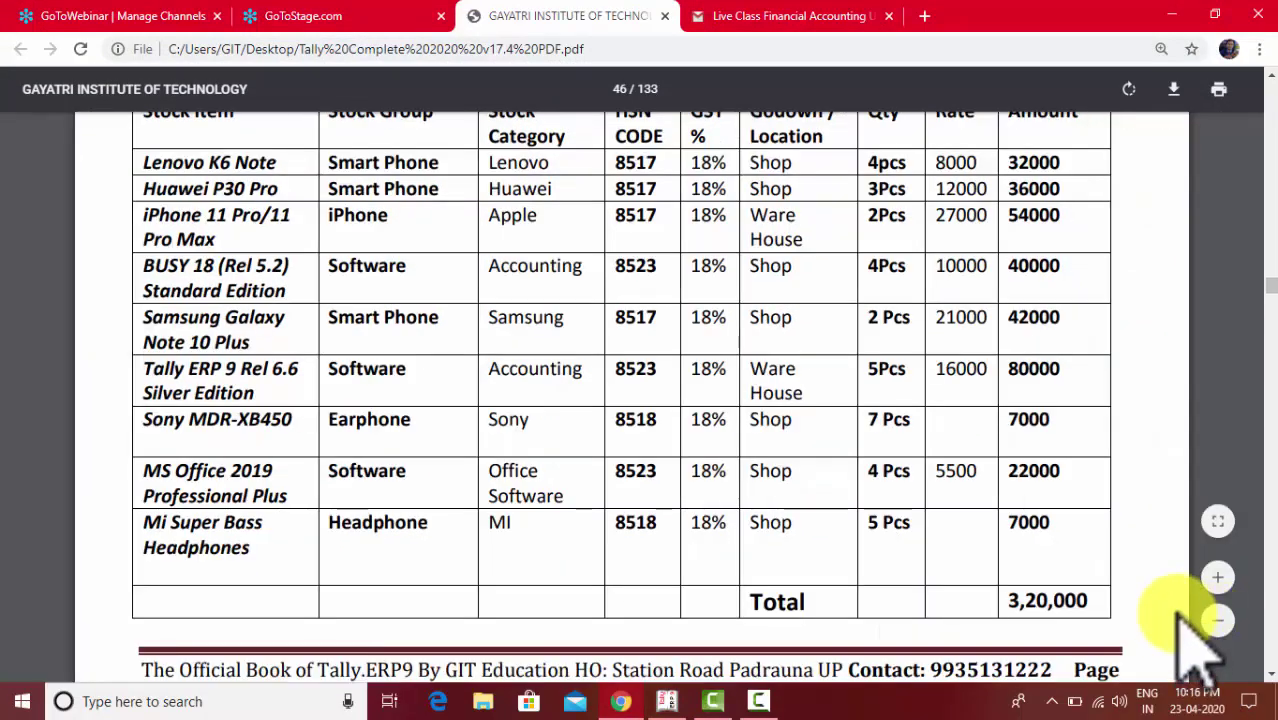
pyautogui.scroll(1, 1255, 86)
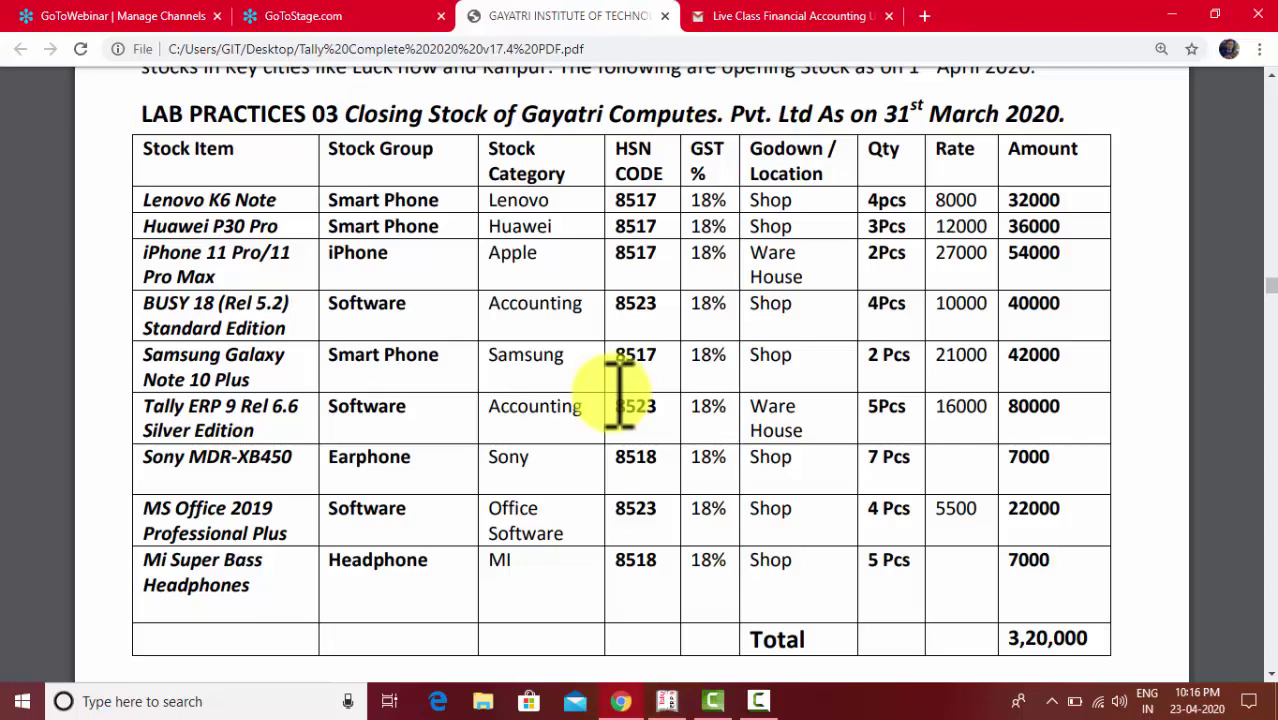
pyautogui.click(667, 702)
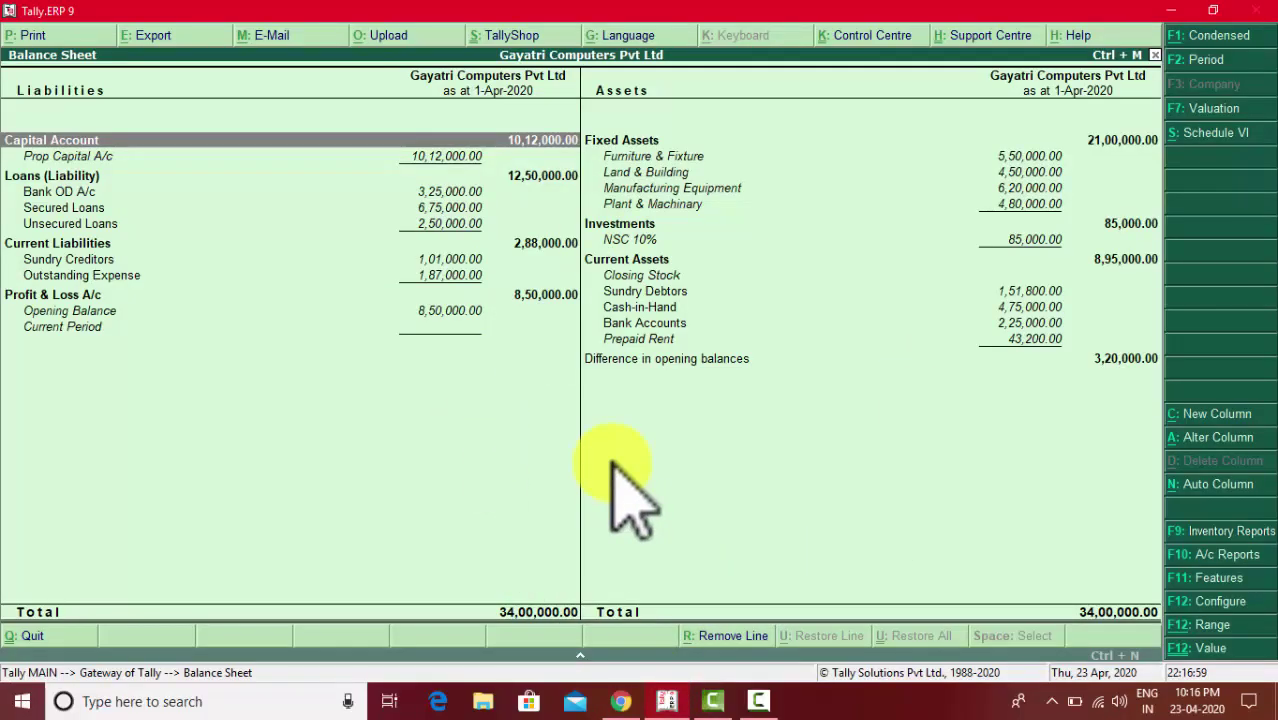
# - In Statutory & Taxation features, set Enable GST and Set/alter GST details to Yes
pyautogui.press('Escape')
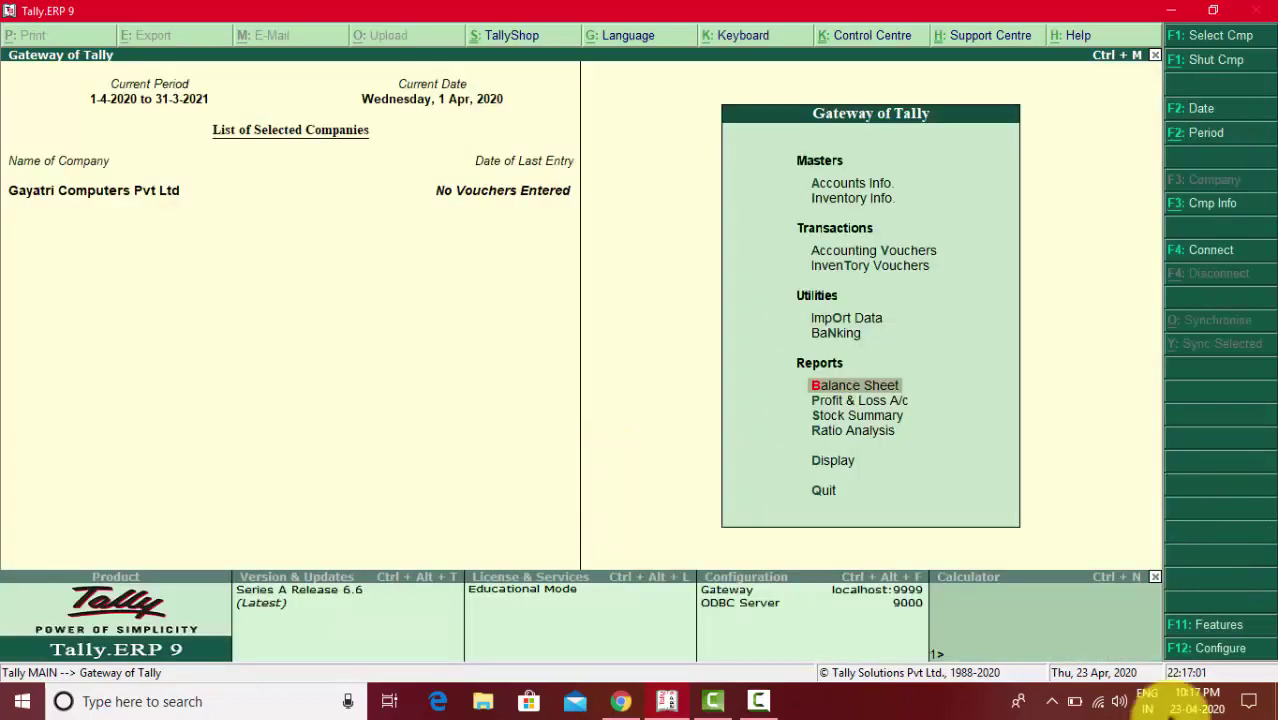
pyautogui.click(1211, 627)
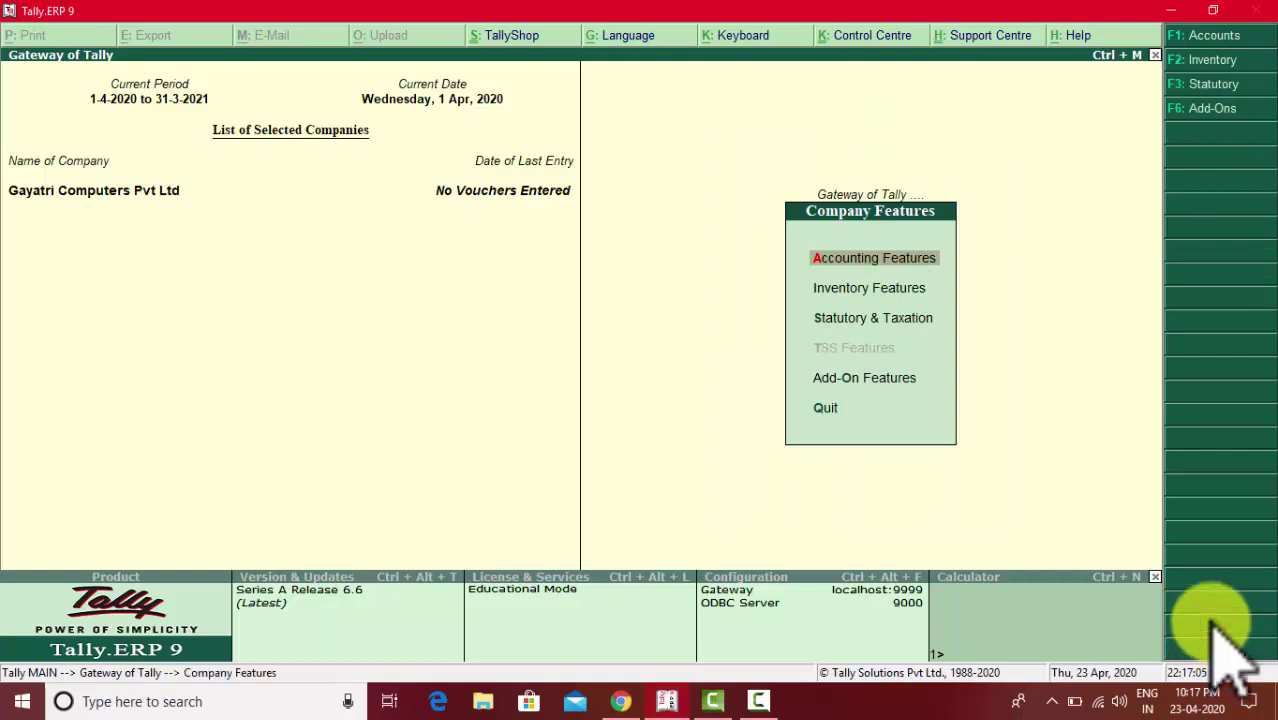
pyautogui.click(851, 320)
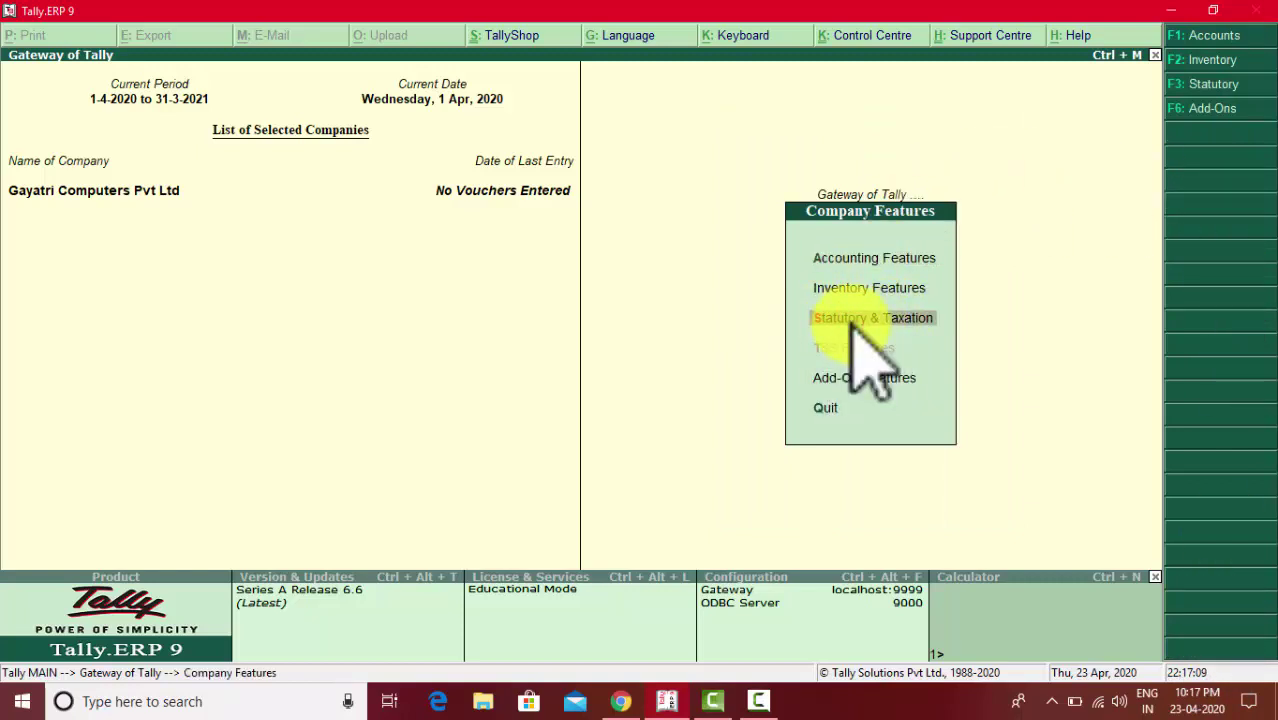
pyautogui.click(851, 322)
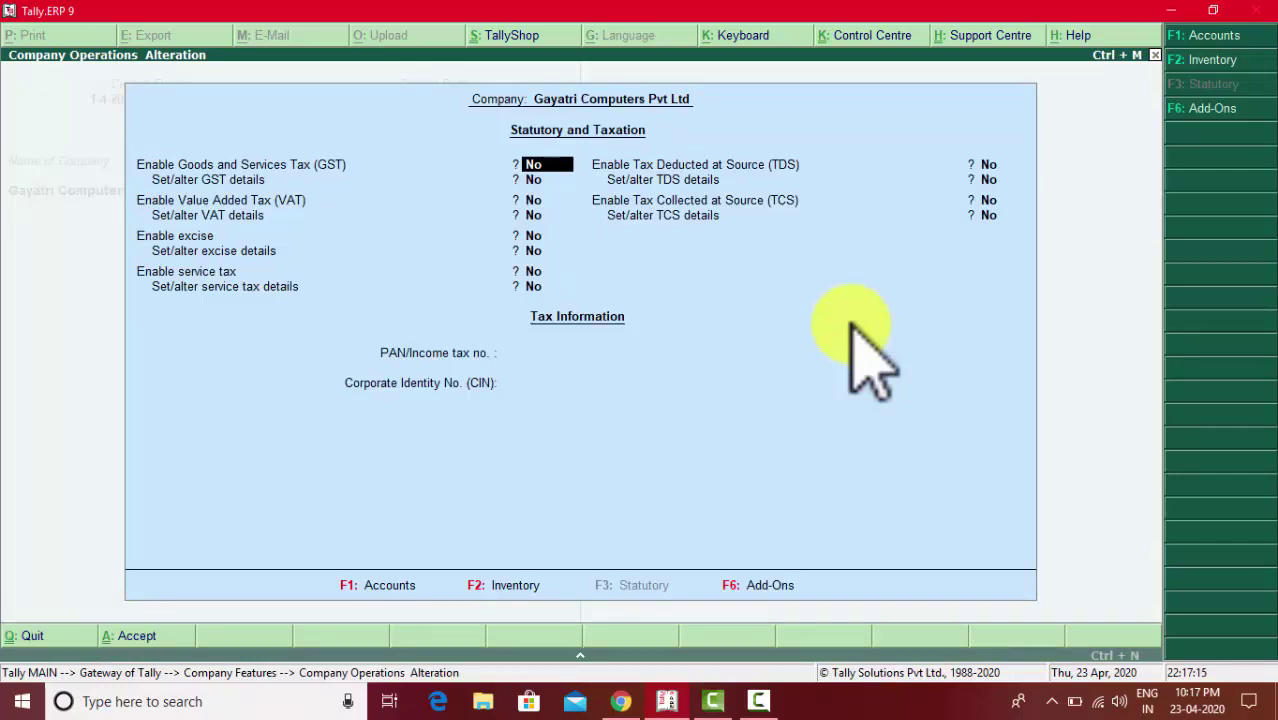
pyautogui.write('y')
pyautogui.press('Return')
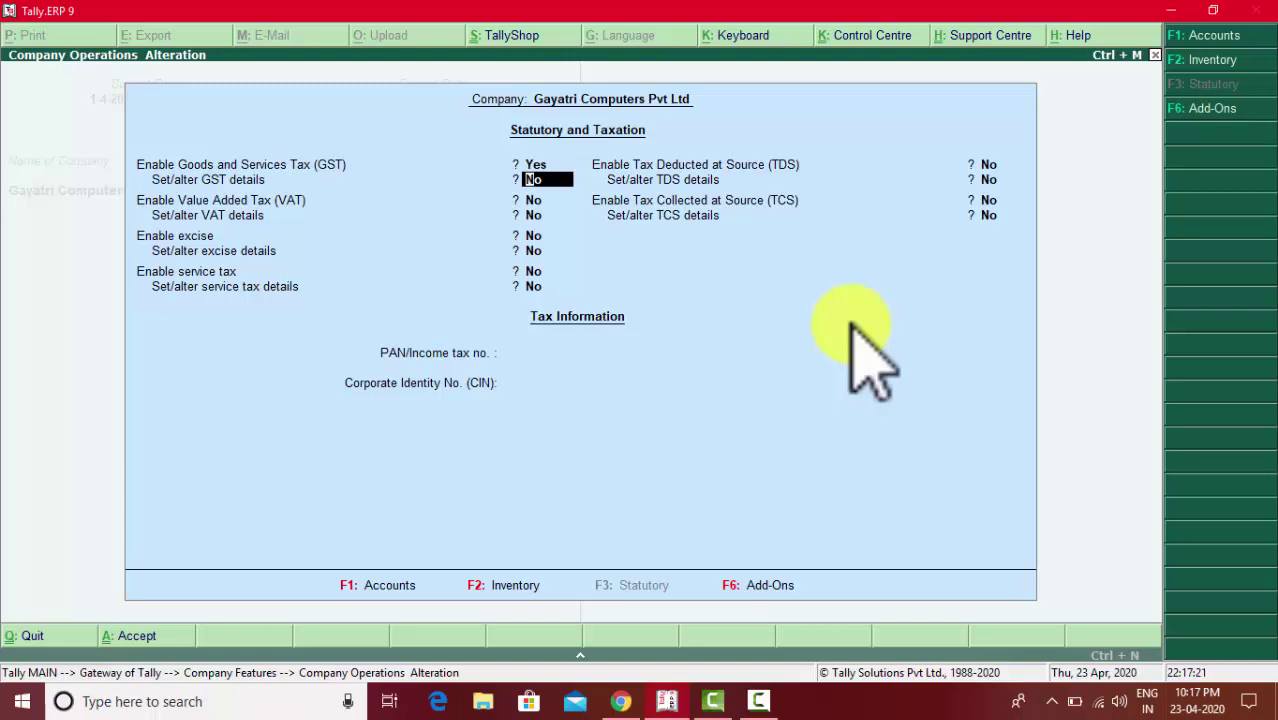
pyautogui.write('y')
pyautogui.press('Return')
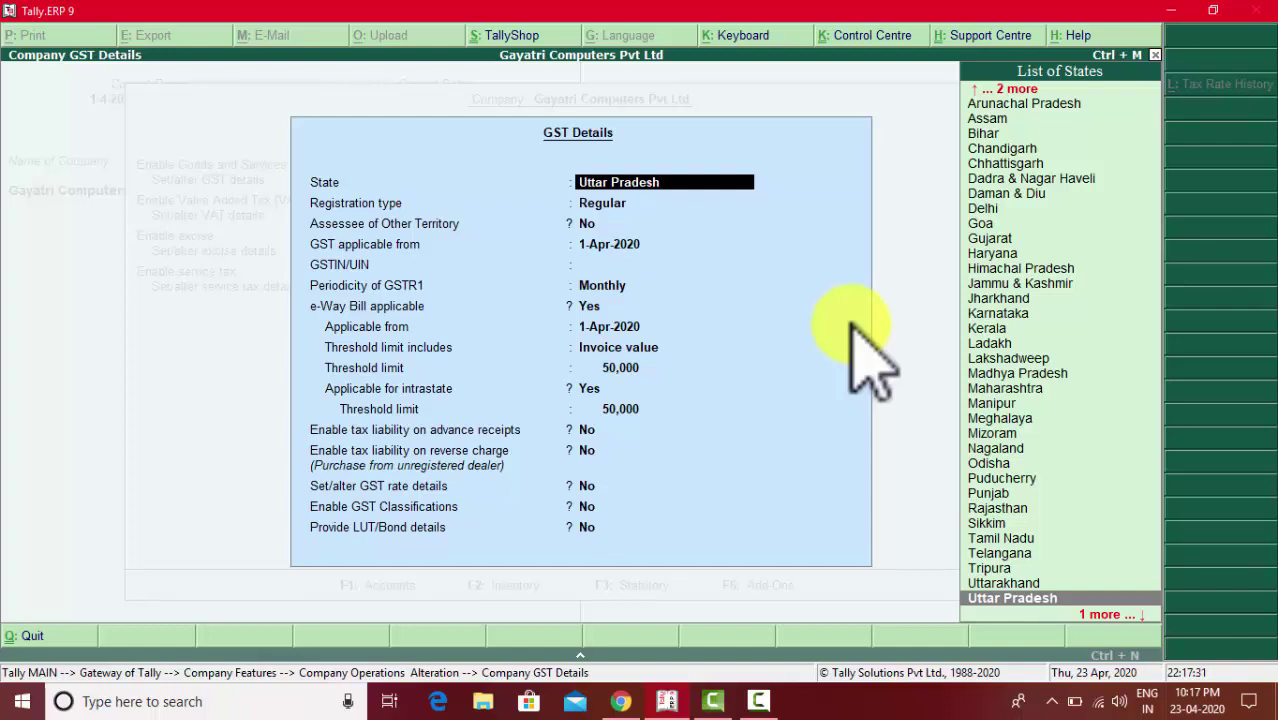
# - Accept Uttar Pradesh as the state and Regular registration, advancing to the GSTIN/UIN field
pyautogui.press('Return')
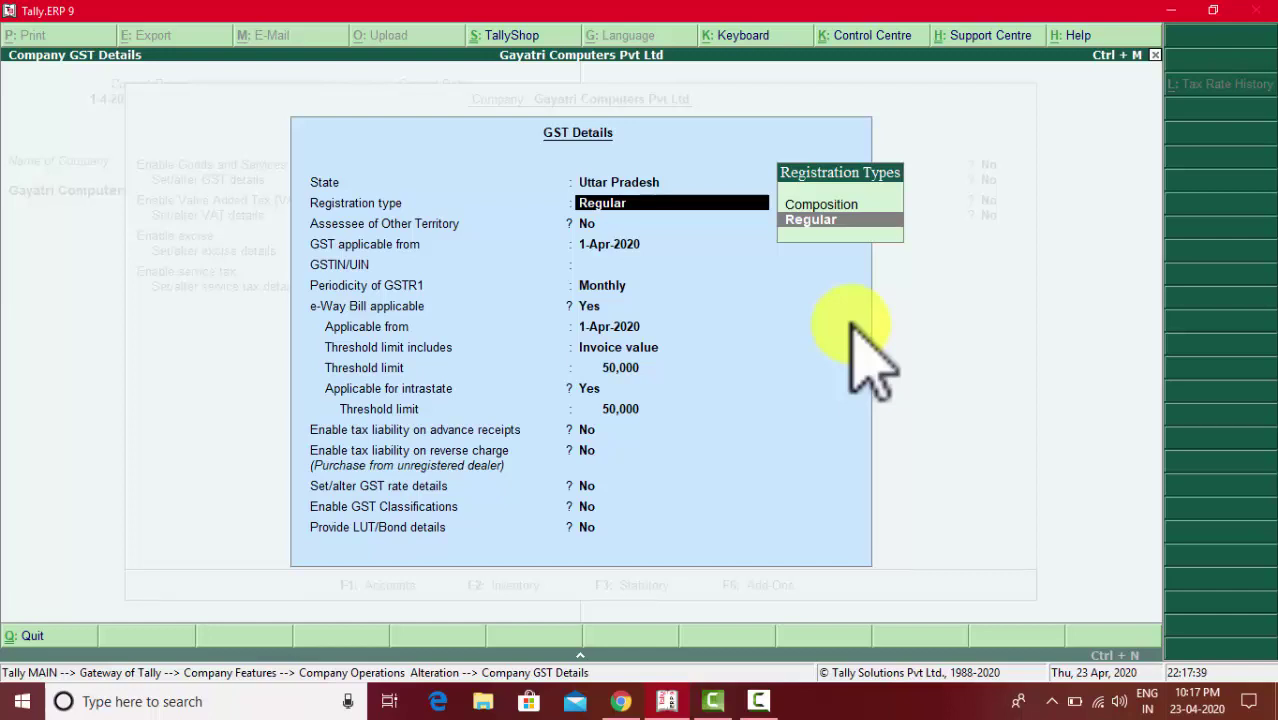
pyautogui.press('Return')
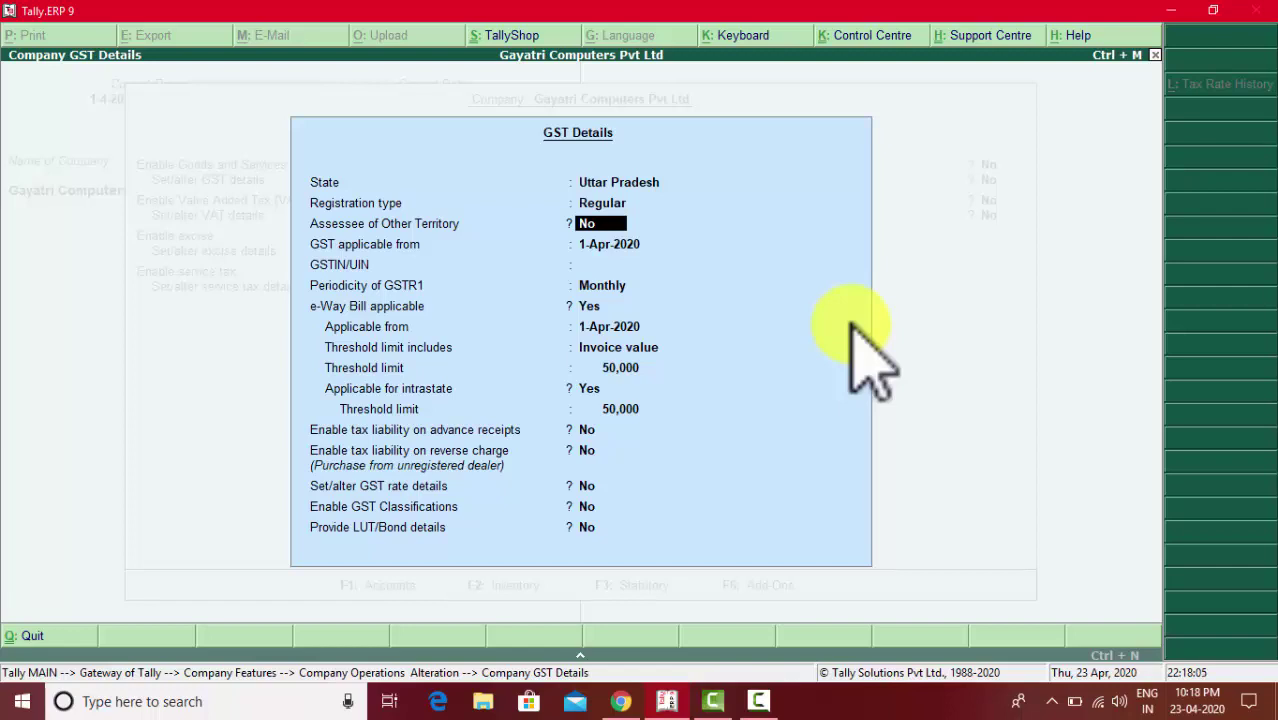
pyautogui.press('Return')
pyautogui.press('Return')
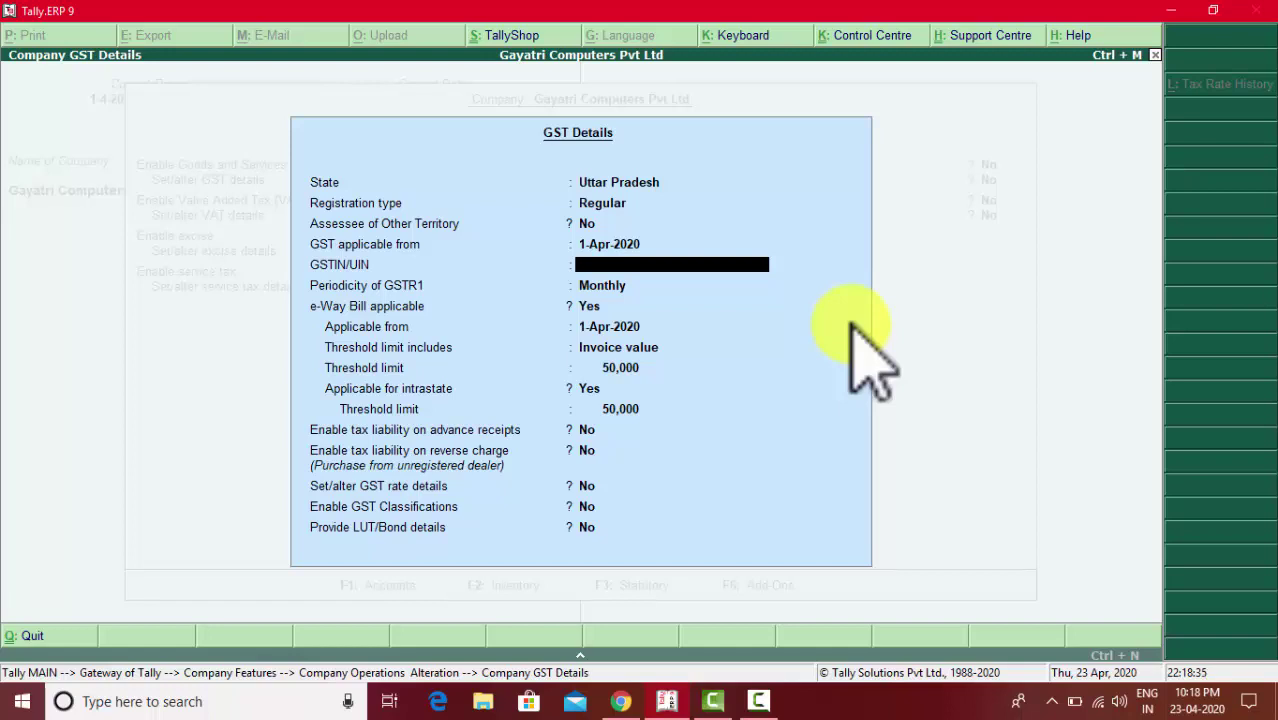
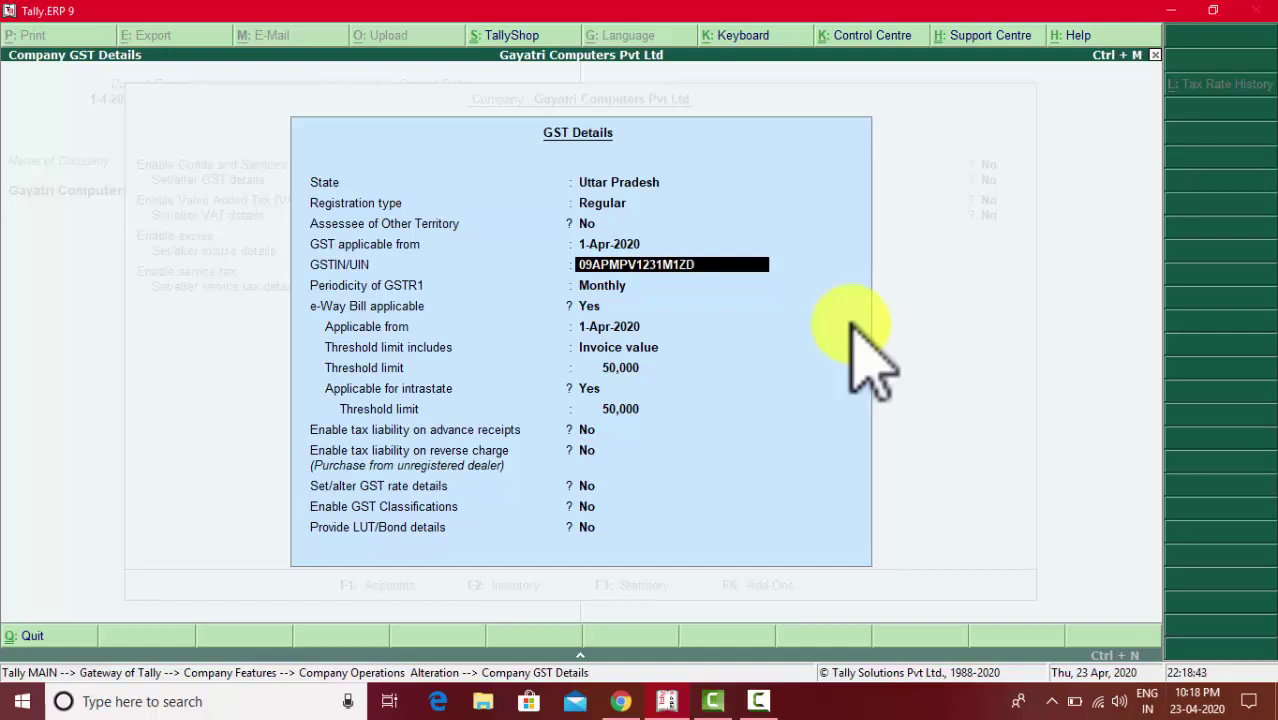
# - Enter the company's GSTIN, keep Monthly GSTR1 periodicity, and accept the GST details
pyautogui.press('Return')
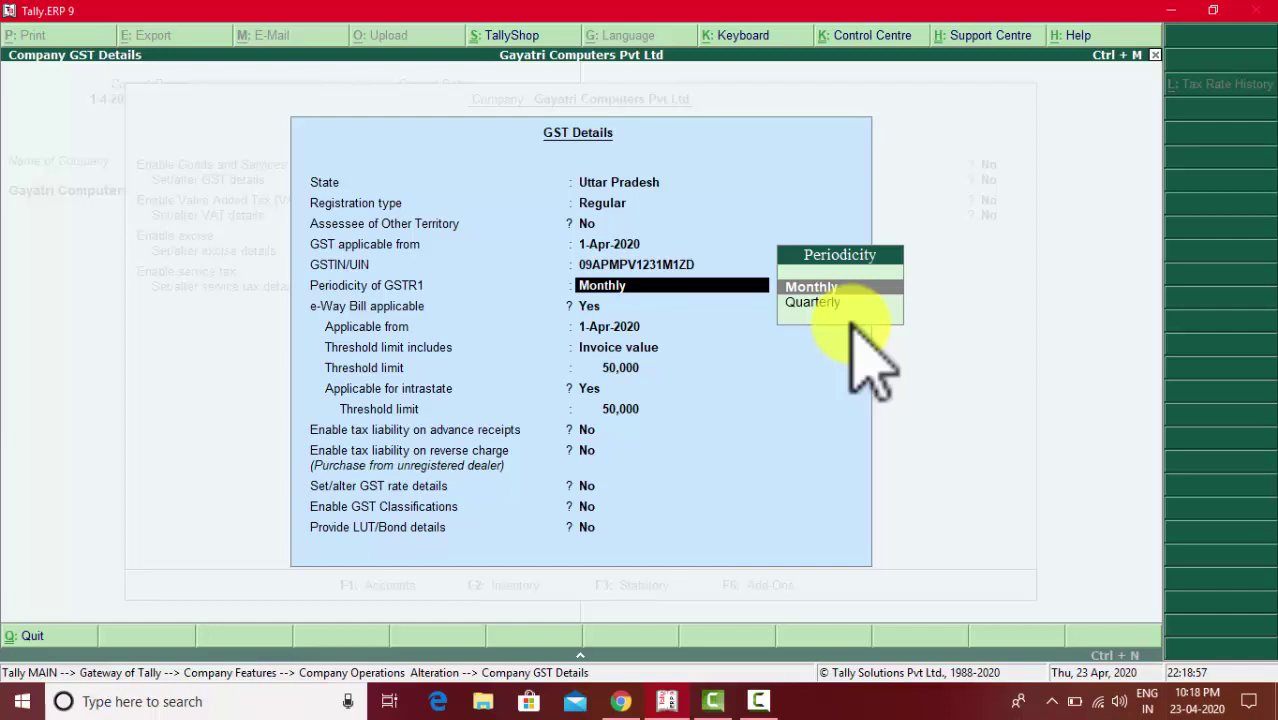
pyautogui.press('Return')
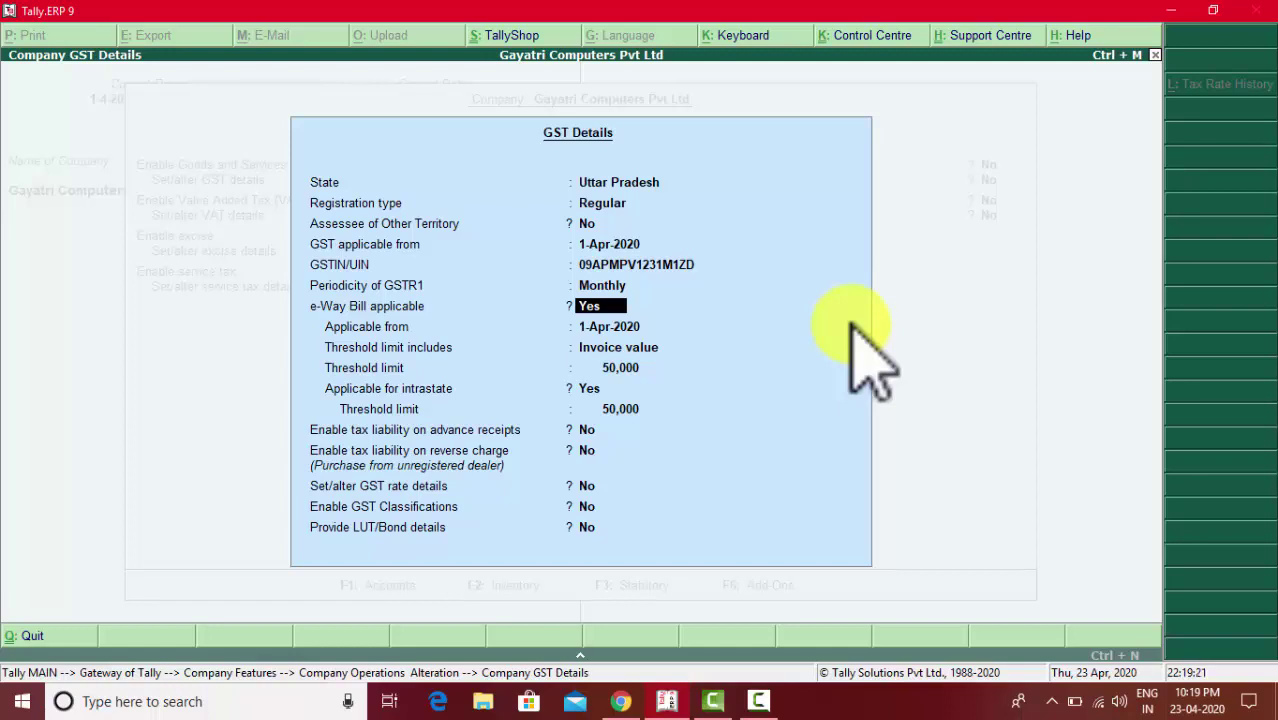
pyautogui.hotkey('ctrl', 'a')
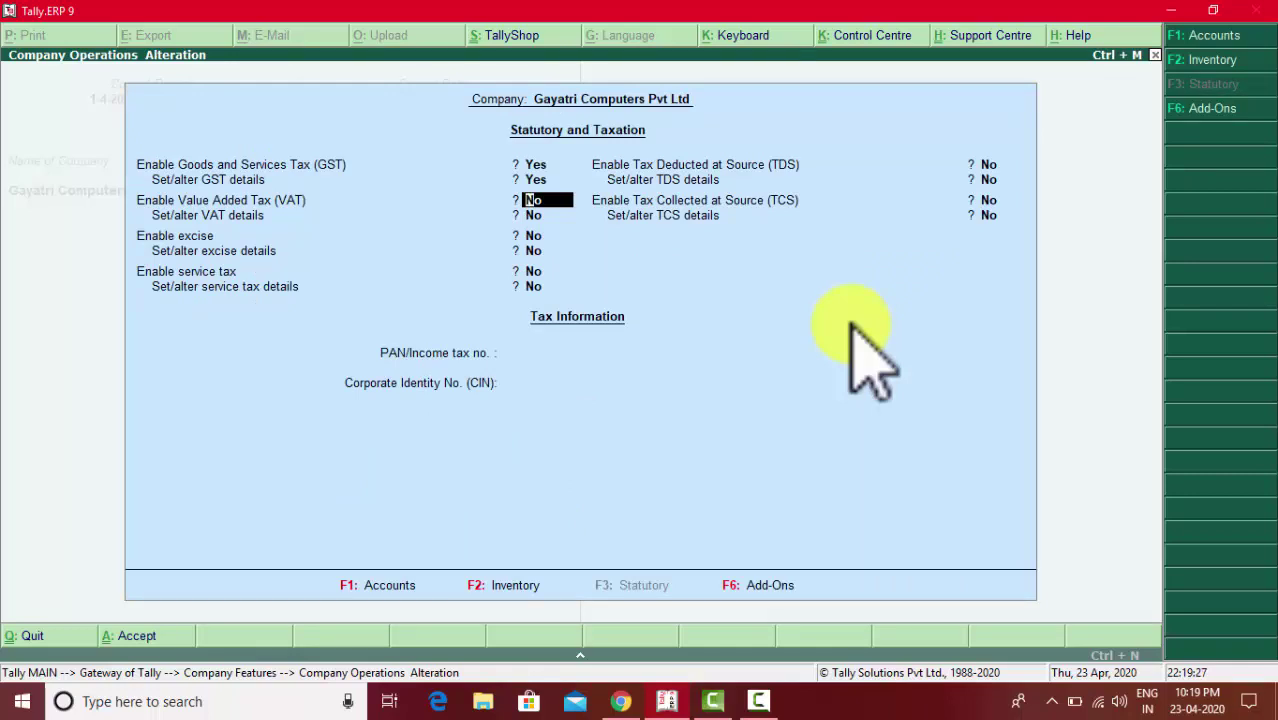
# - Enter the company's PAN/Income tax number and accept the Statutory and Taxation settings
pyautogui.press('Return')
pyautogui.press('Return')
pyautogui.press('Return')
pyautogui.press('Return')
pyautogui.press('Return')
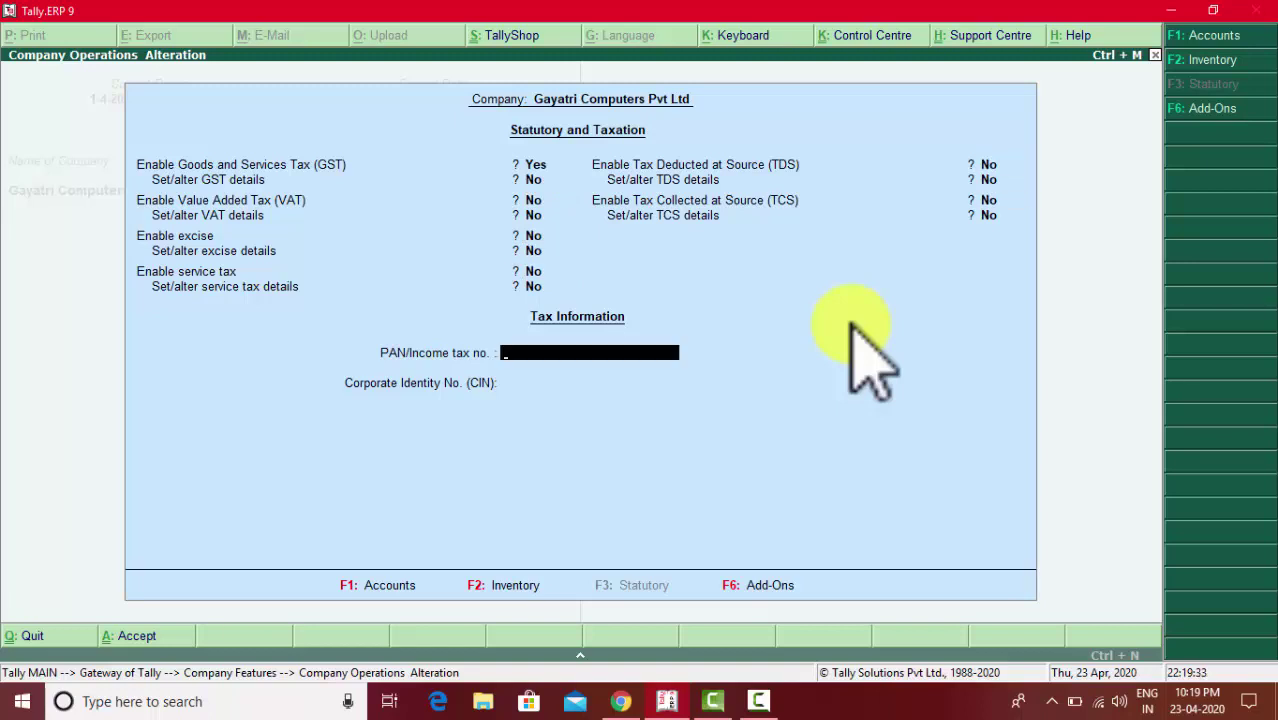
pyautogui.press('Return')
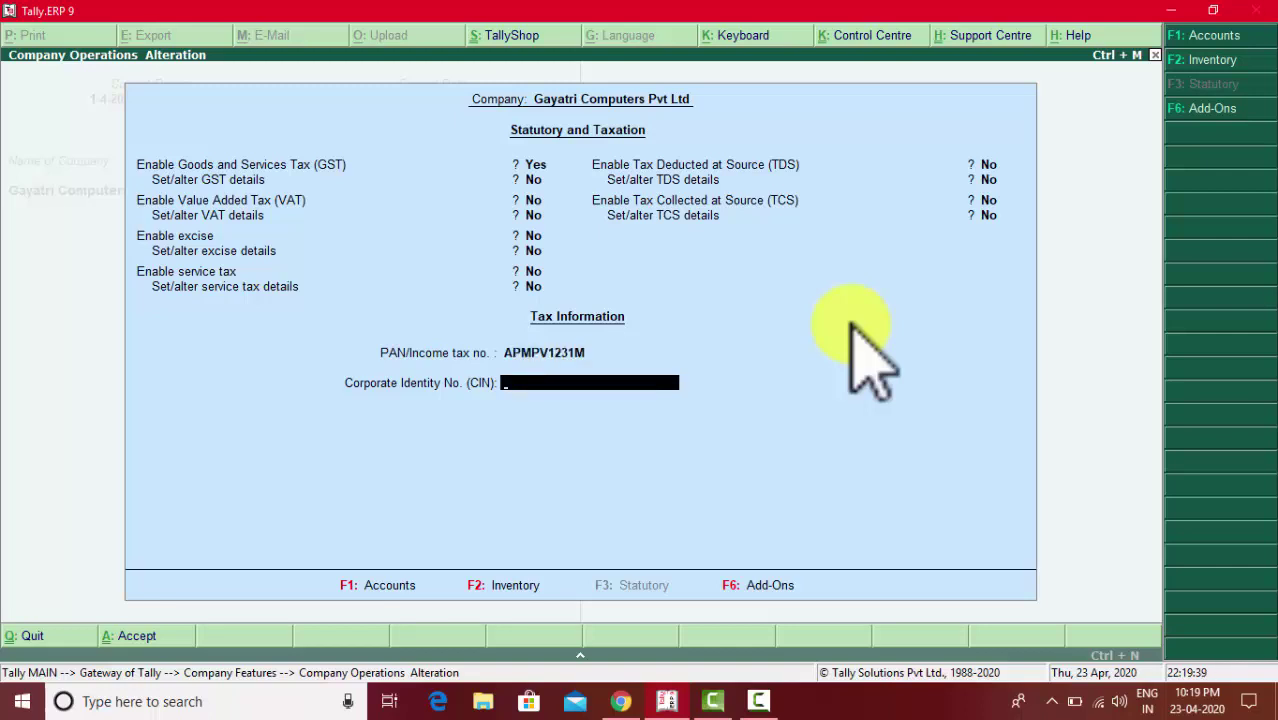
pyautogui.press('Return')
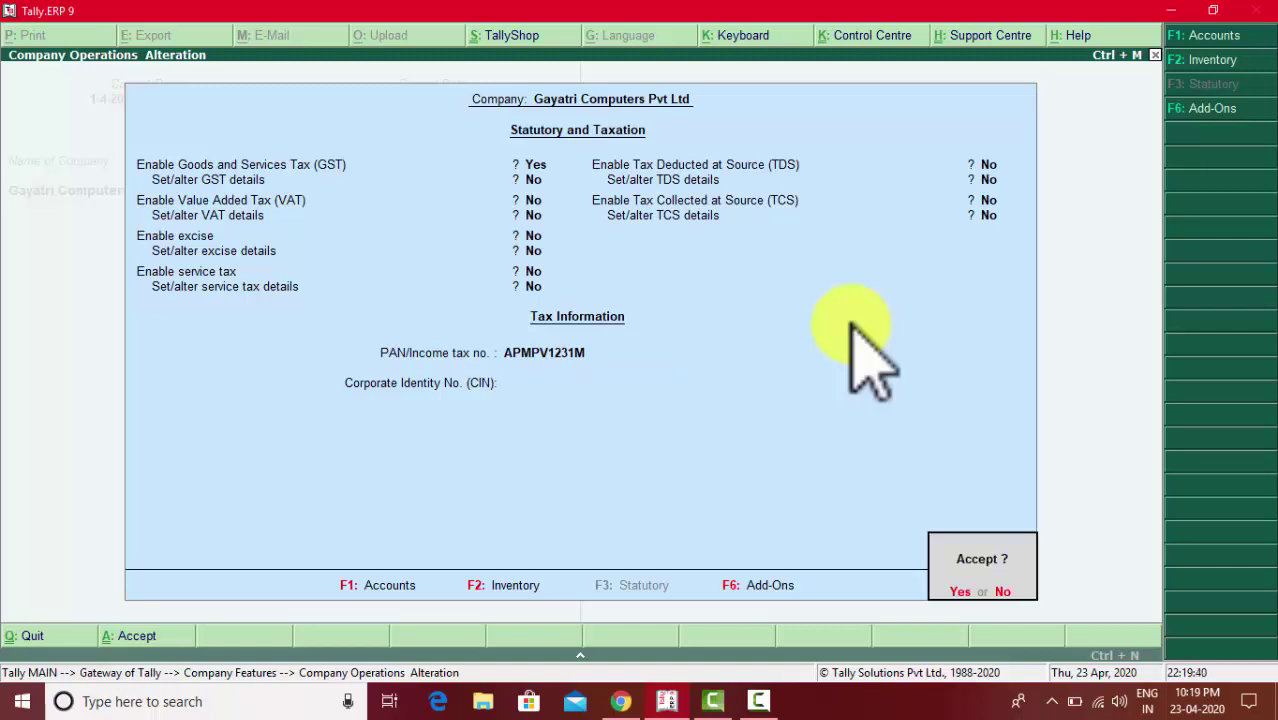
pyautogui.press('Return')
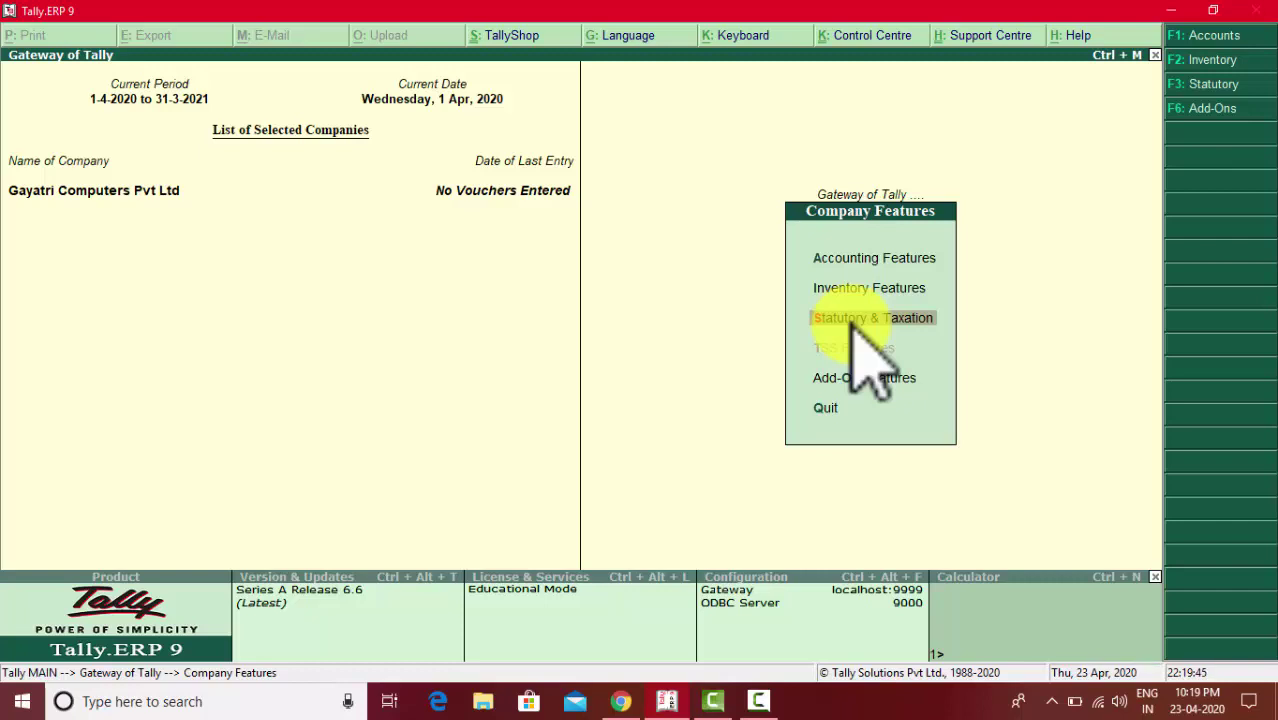
# - Go back to Gateway of Tally, open Accounts Info, then bring up the closing-stock PDF
pyautogui.press('Escape')
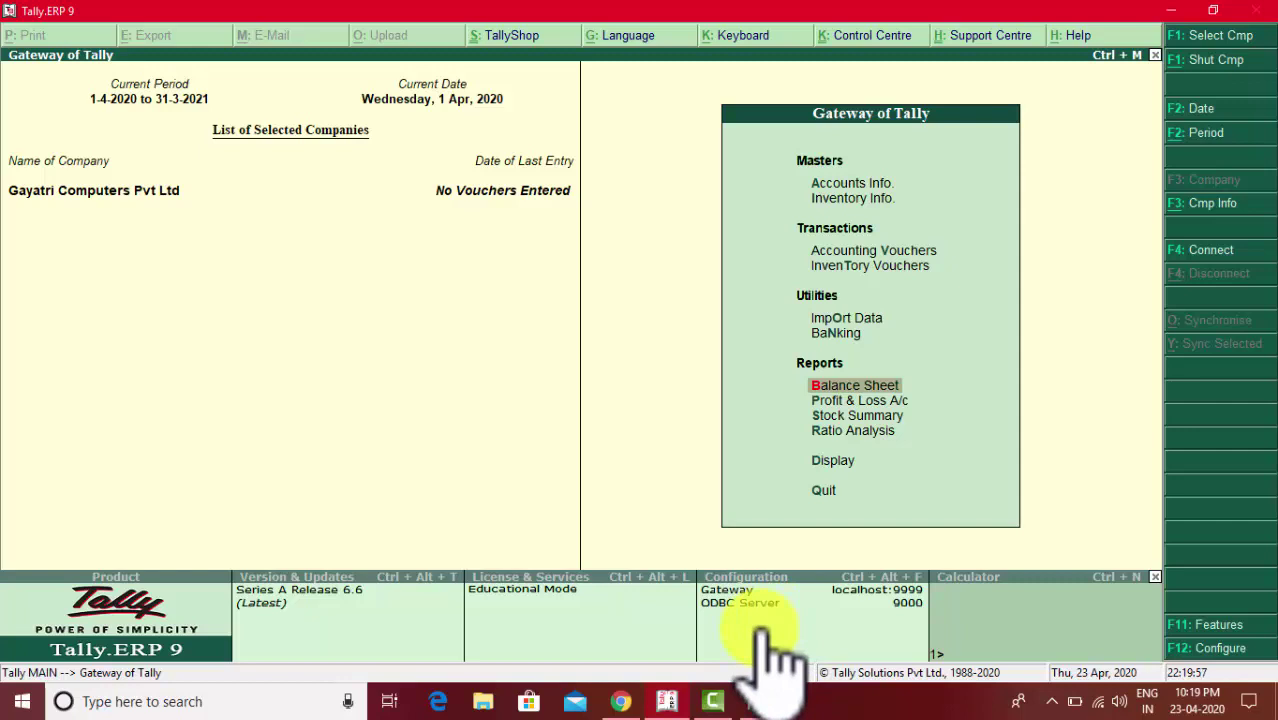
pyautogui.press('Up')
pyautogui.press('Up')
pyautogui.press('Up')
pyautogui.press('Up')
pyautogui.press('Up')
pyautogui.press('Up')
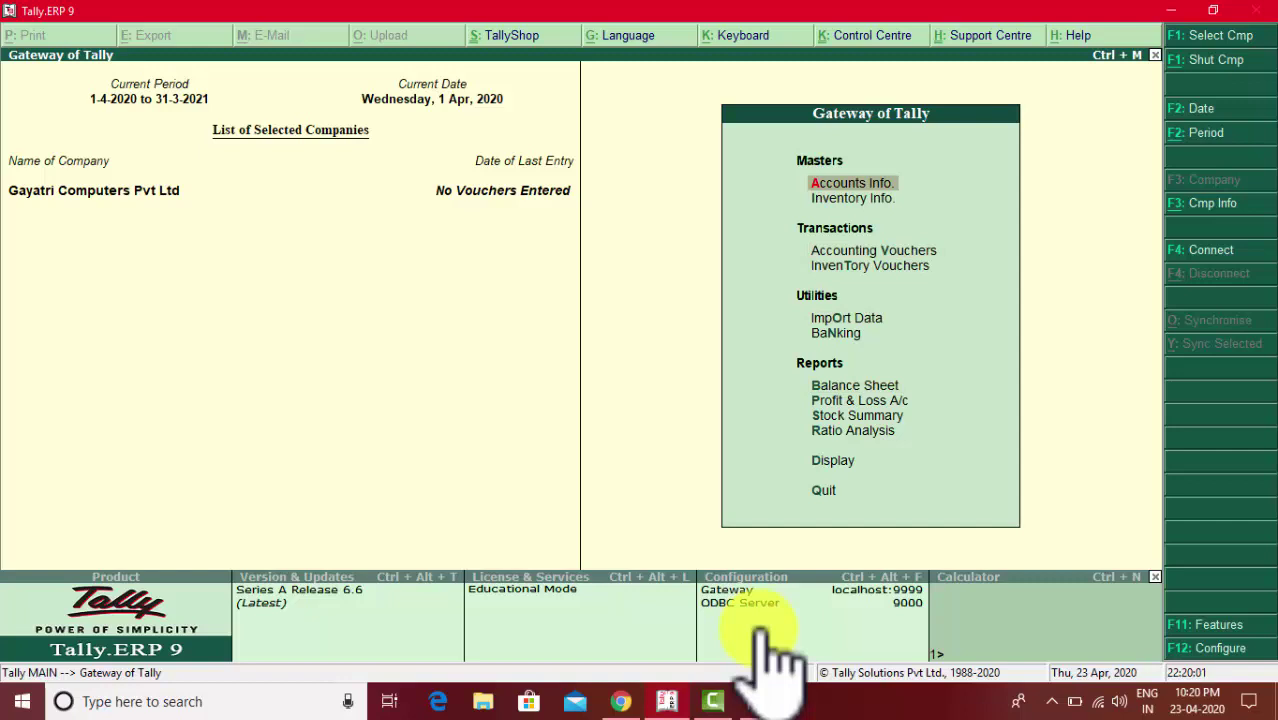
pyautogui.press('Return')
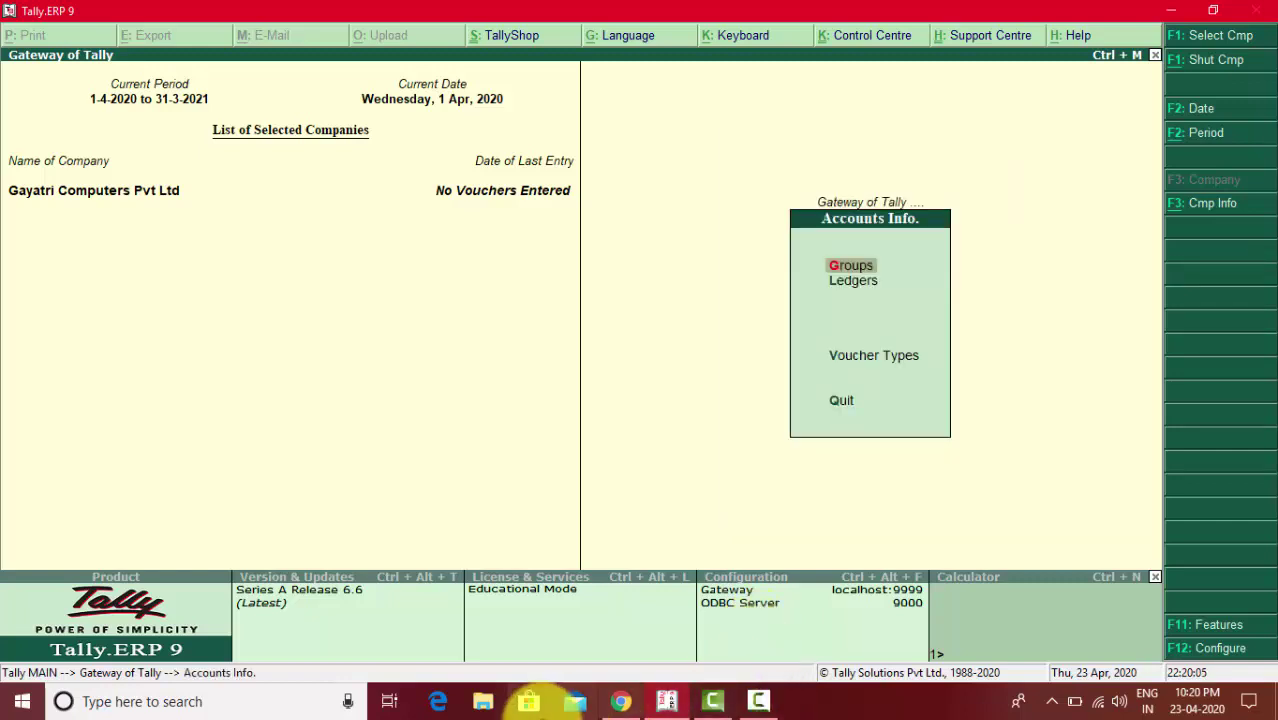
pyautogui.click(621, 700)
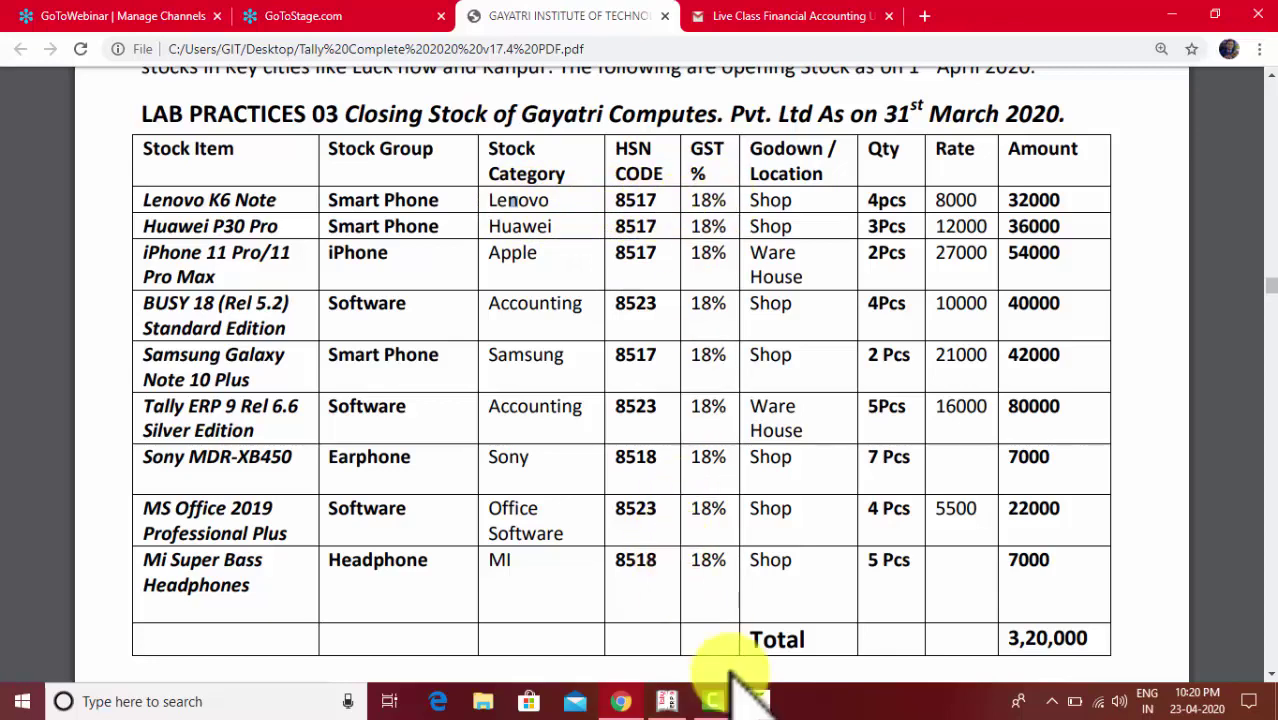
# - Open the Inventory Info menu in Tally, then minimise Tally to view the stock PDF
pyautogui.click(676, 705)
pyautogui.press('Escape')
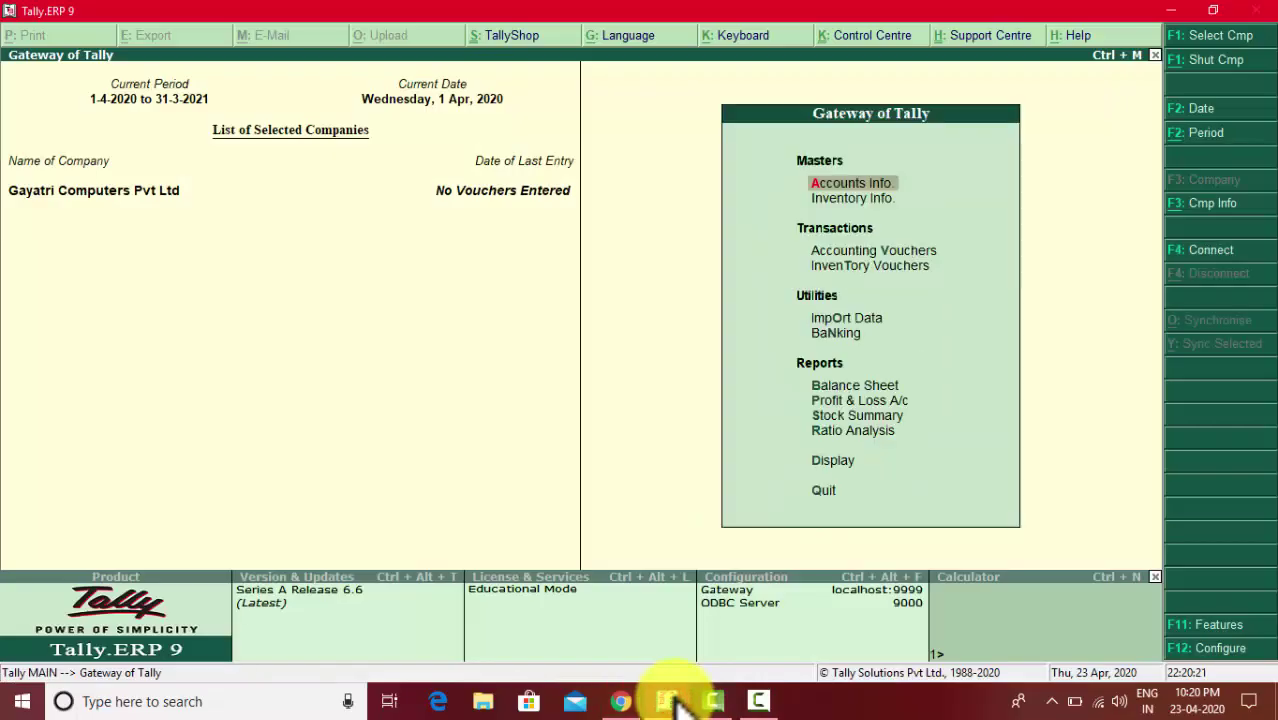
pyautogui.press('Down')
pyautogui.press('Return')
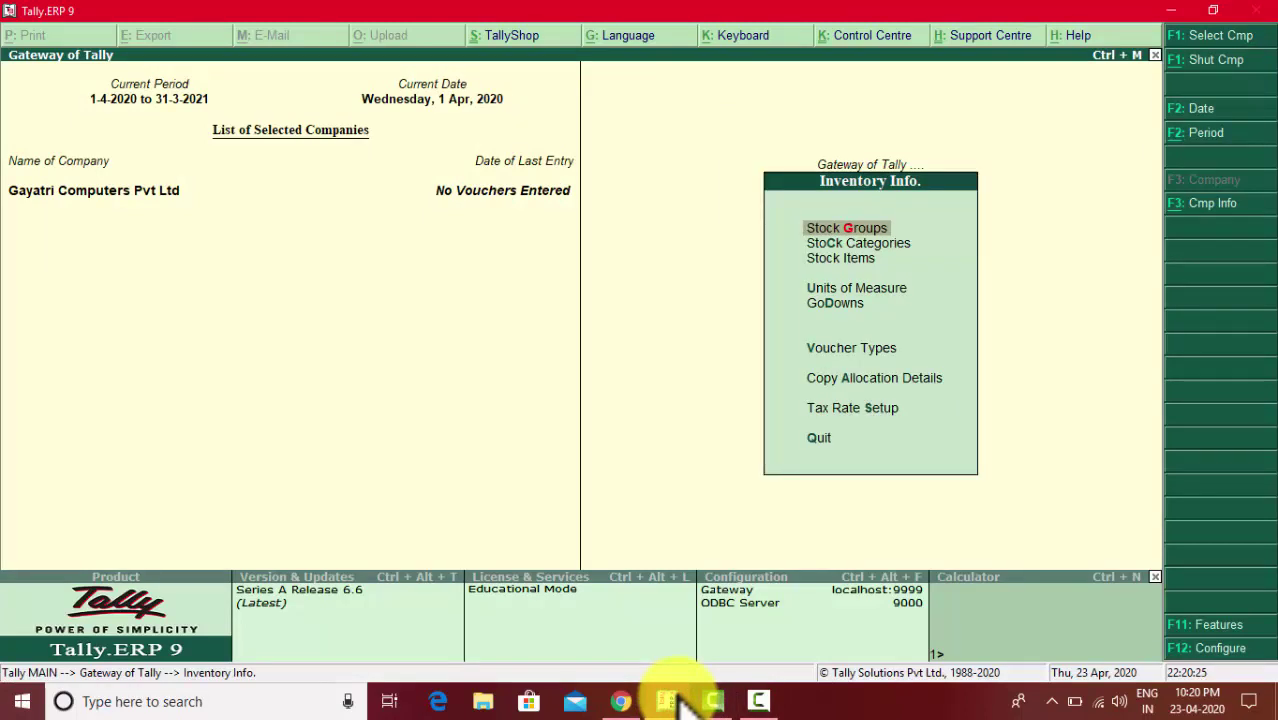
pyautogui.click(676, 705)
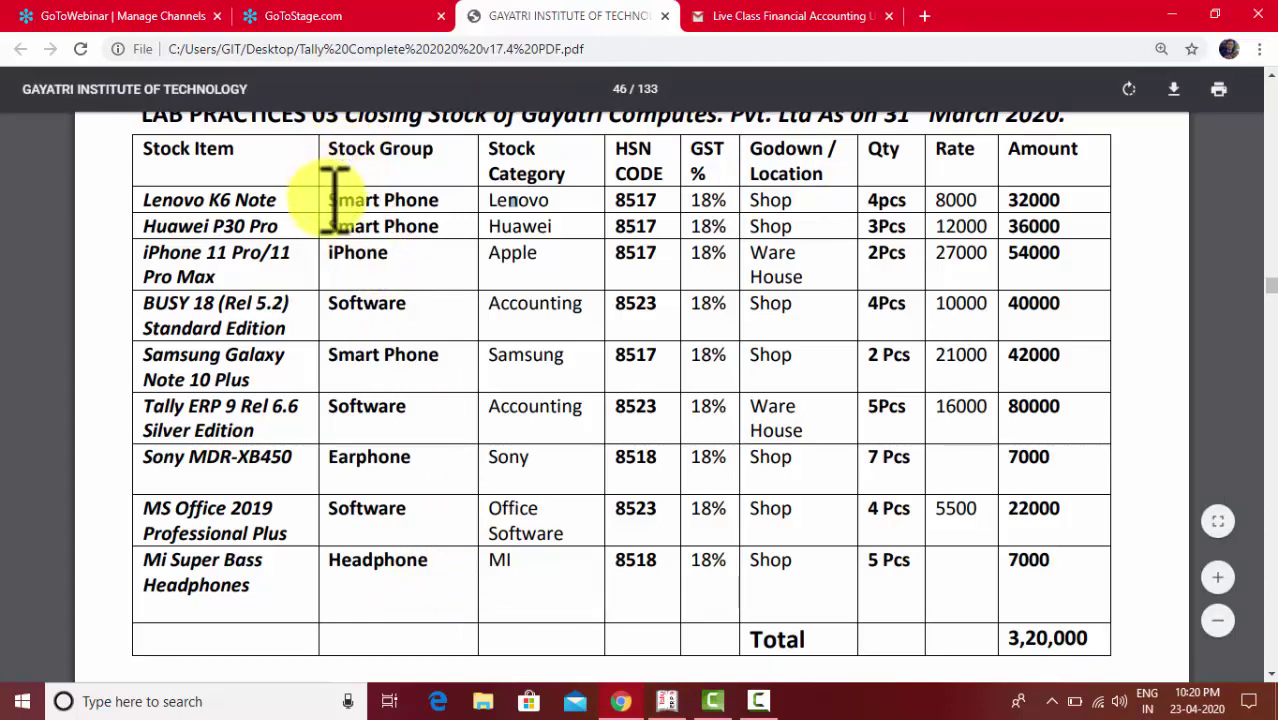
# - Mark entries in the PDF closing-stock table, including Smart Phone and Lenovo K6 Note
pyautogui.click(350, 203)
pyautogui.moveTo(350, 203); pyautogui.dragTo(344, 218)
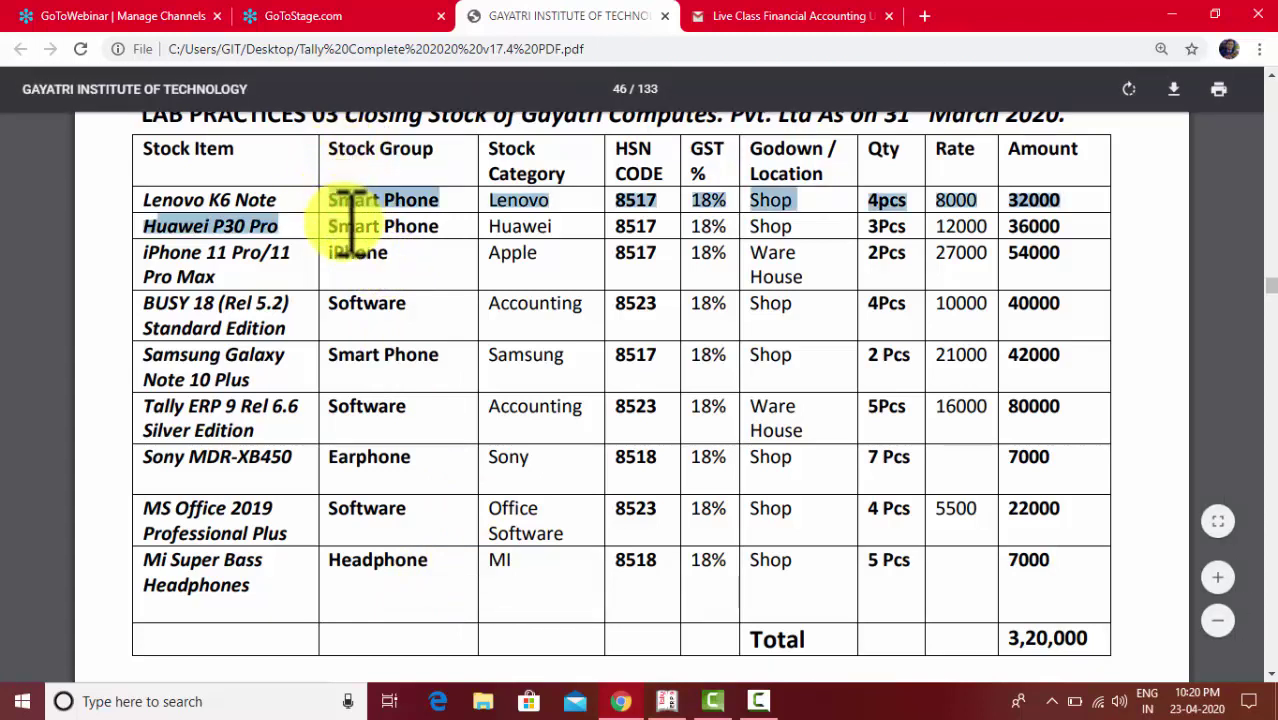
pyautogui.click(344, 218)
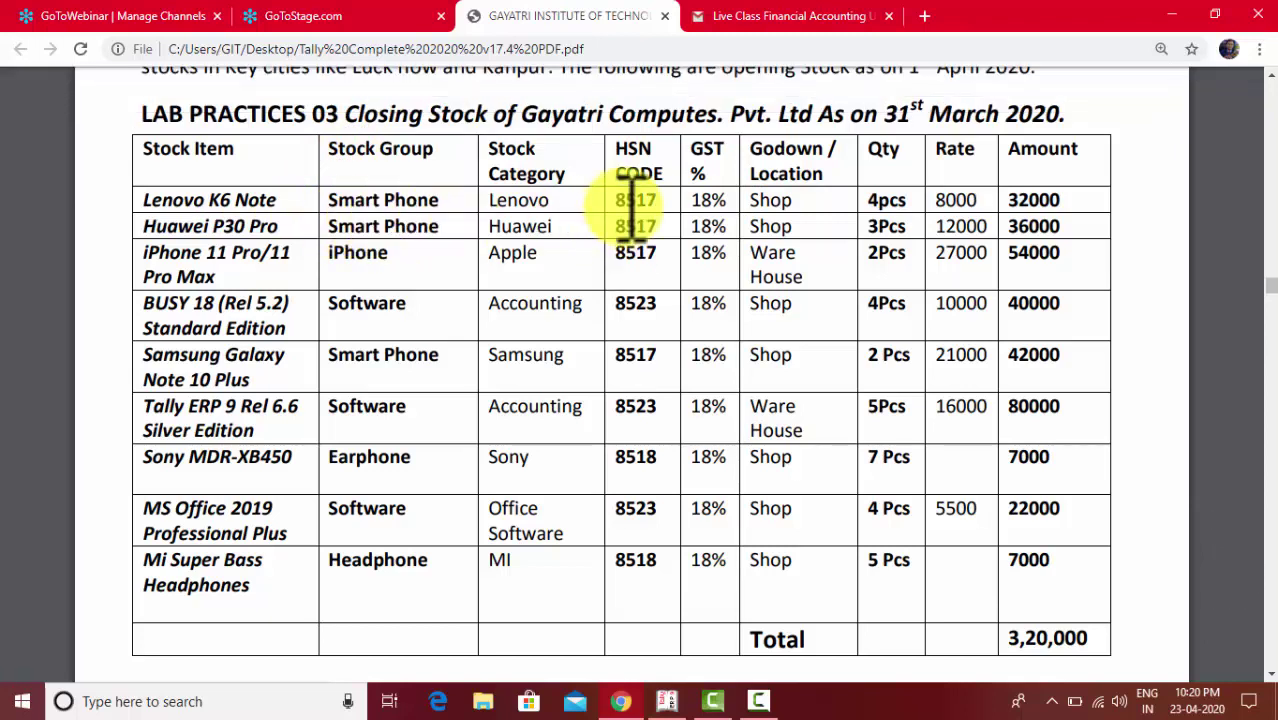
pyautogui.moveTo(620, 195); pyautogui.dragTo(634, 240)
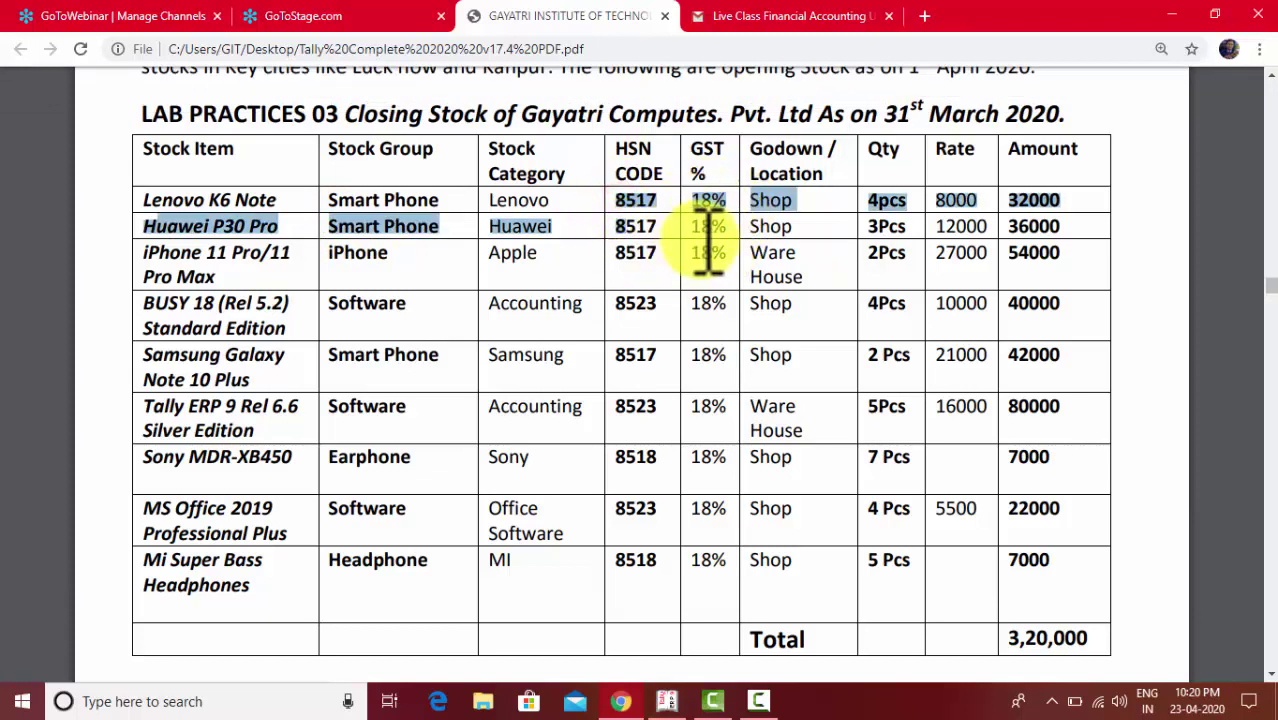
pyautogui.moveTo(708, 222); pyautogui.dragTo(417, 252)
pyautogui.click(417, 252)
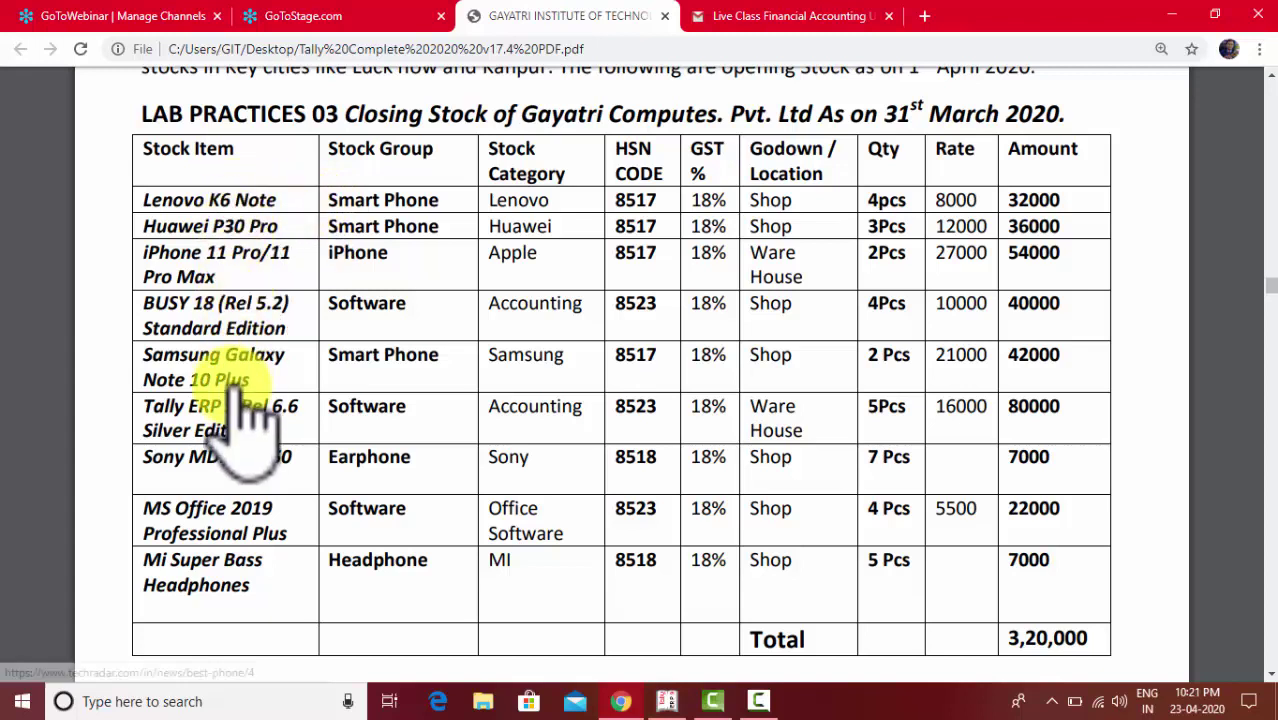
pyautogui.moveTo(143, 200); pyautogui.dragTo(222, 205)
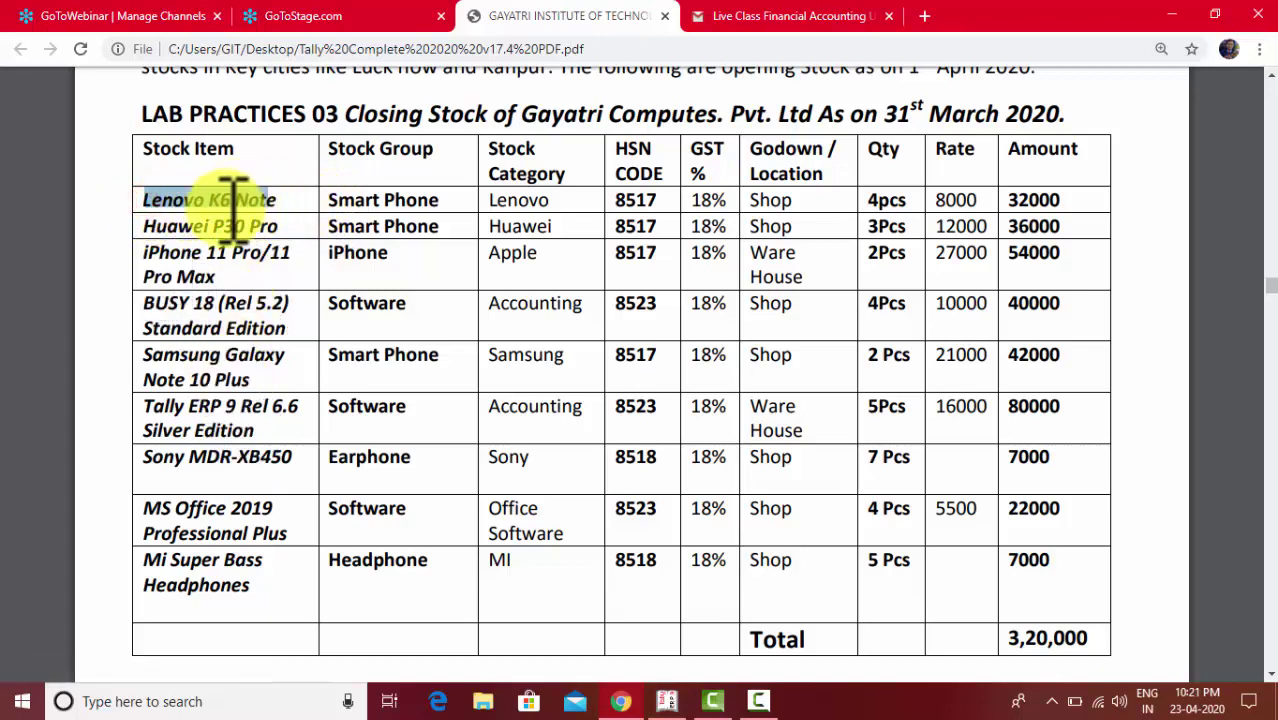
pyautogui.click(152, 224)
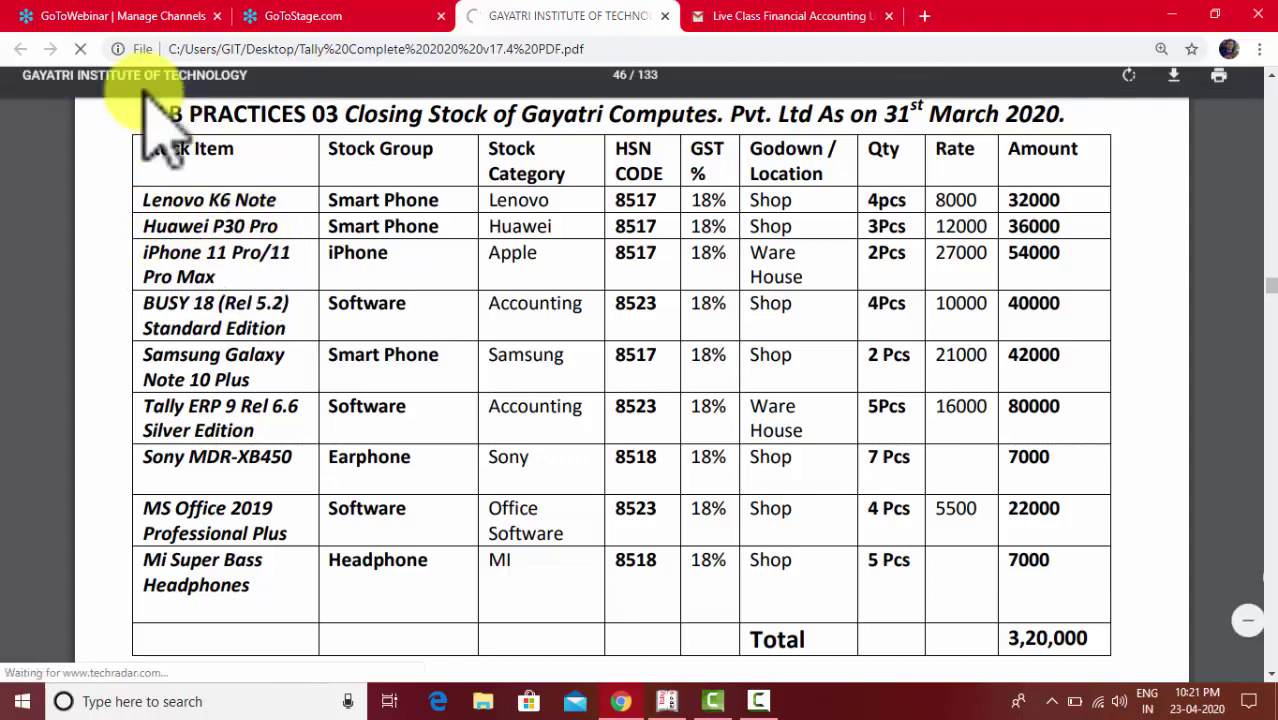
pyautogui.click(82, 48)
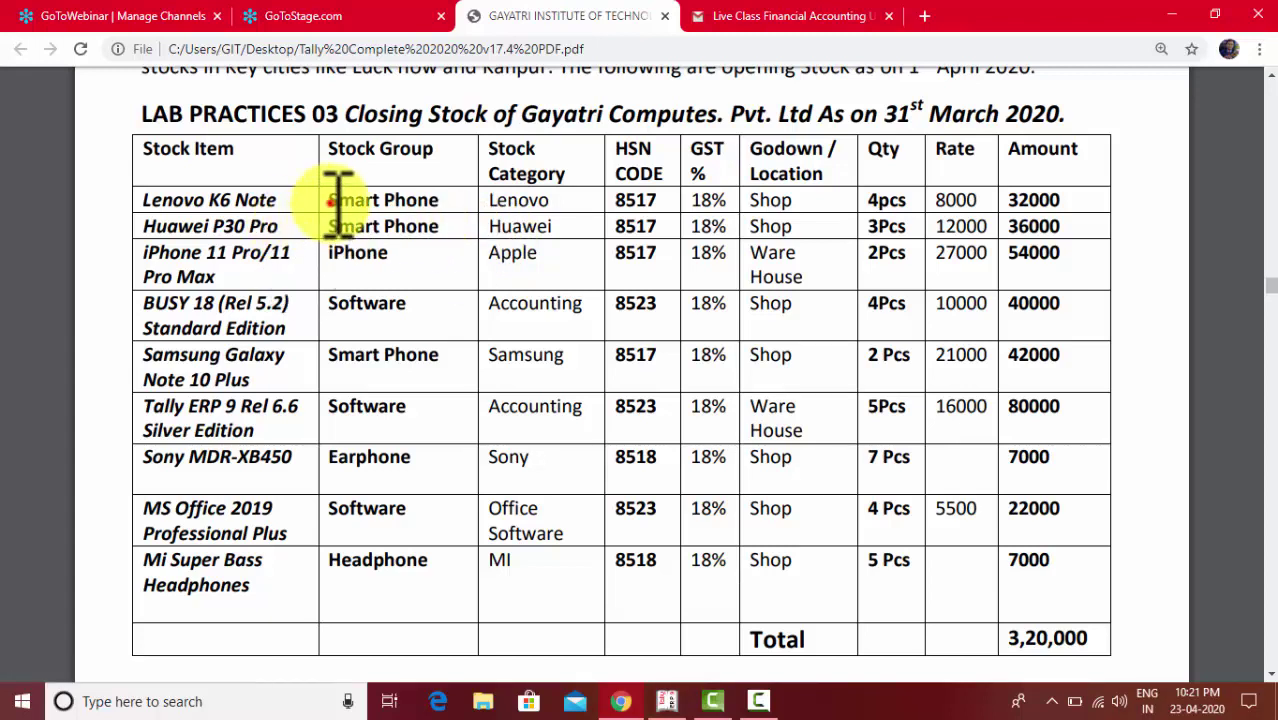
# - Mark the Smart Phone group and HSN code 8517, then open Tally's Stock Groups options
pyautogui.click(336, 202)
pyautogui.moveTo(340, 200); pyautogui.dragTo(450, 200)
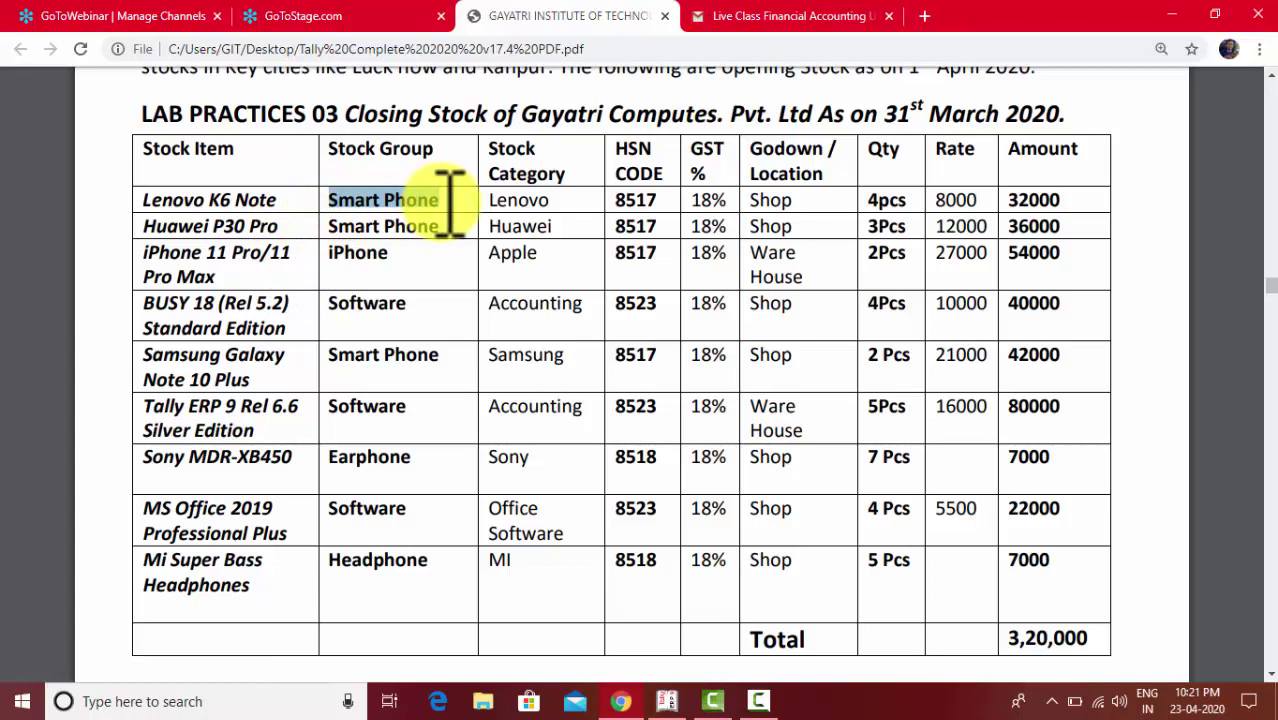
pyautogui.click(616, 200)
pyautogui.moveTo(620, 200); pyautogui.dragTo(668, 198)
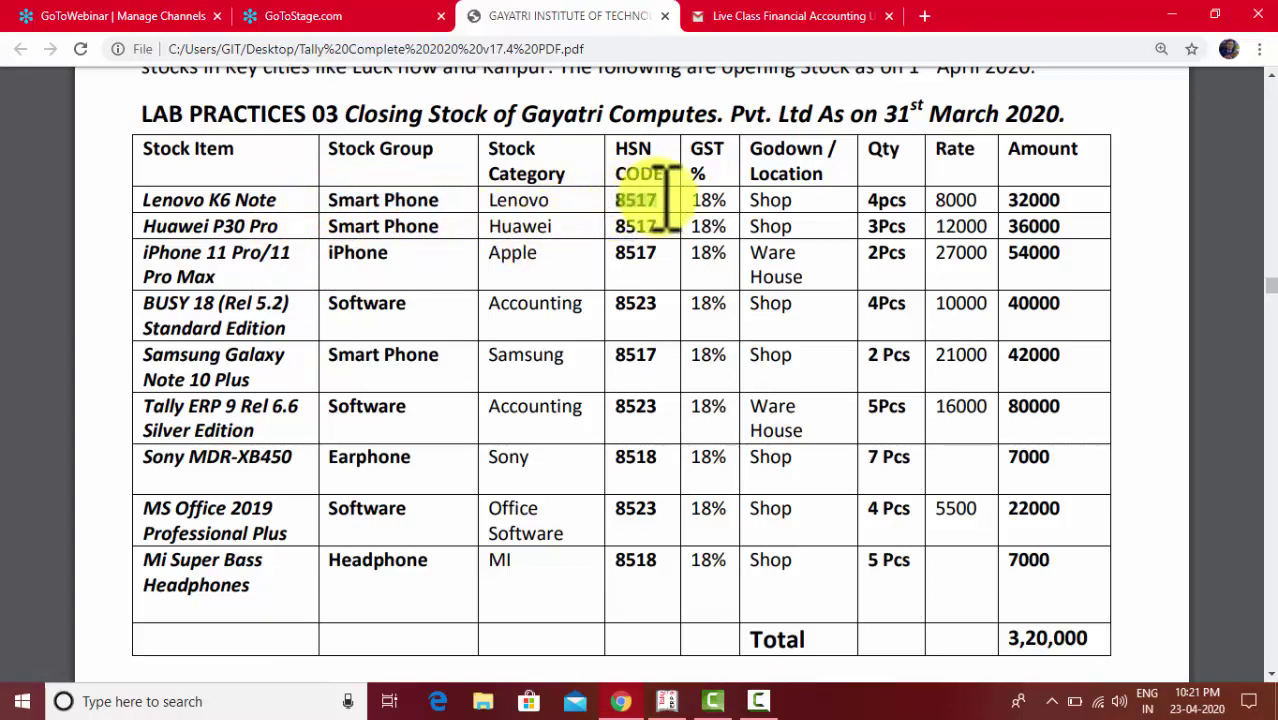
pyautogui.hotkey('alt', 'Tab')
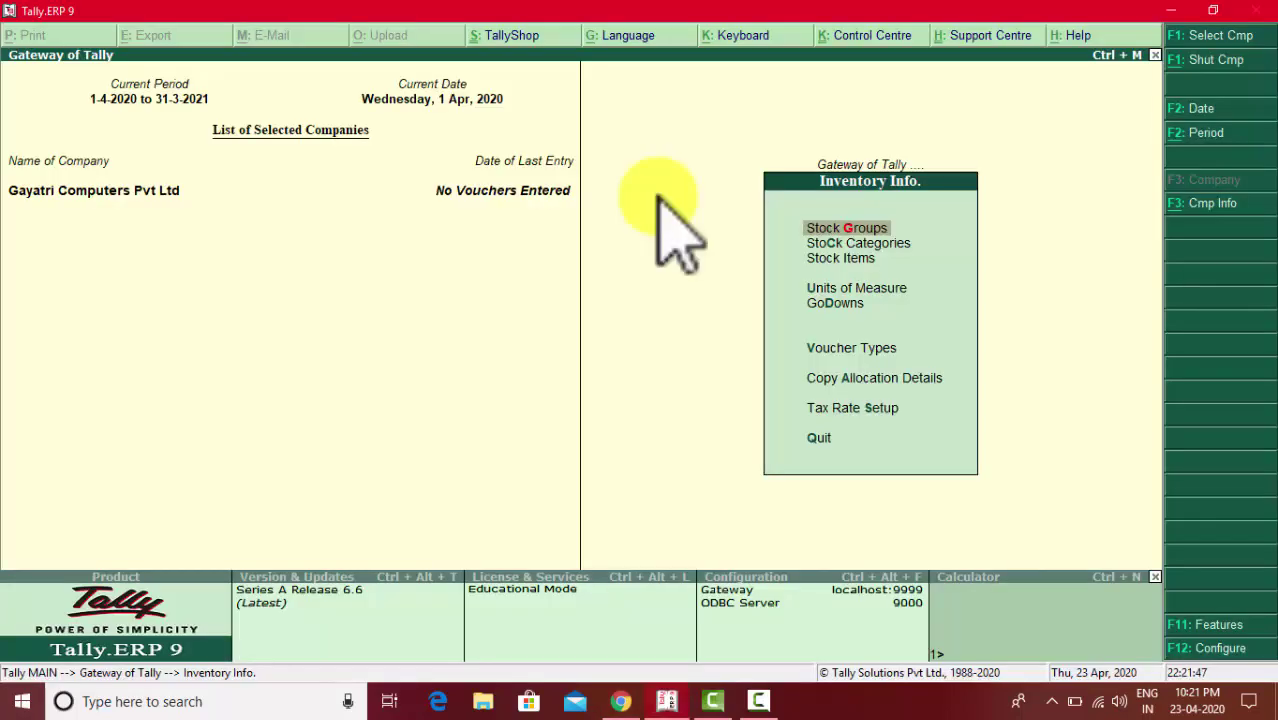
pyautogui.press('Return')
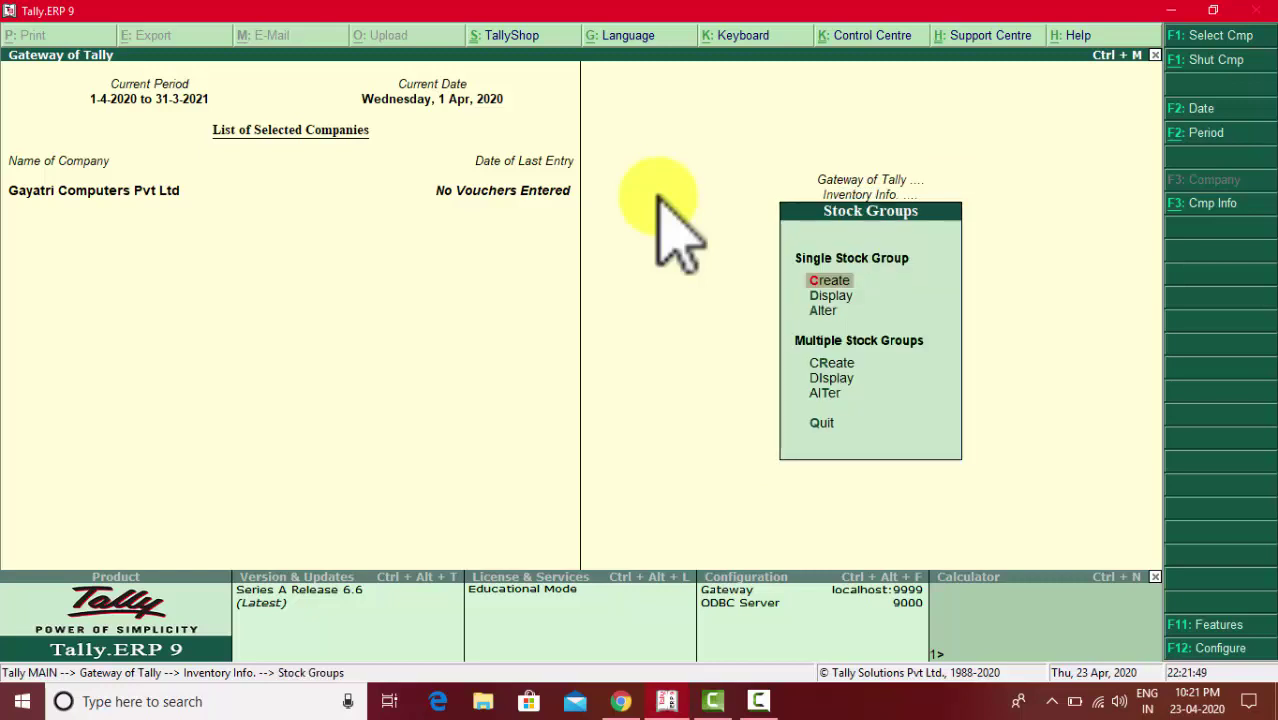
# - Try creating a 'Smart Phone' stock group, then quit after the name-already-exists error
pyautogui.press('Return')
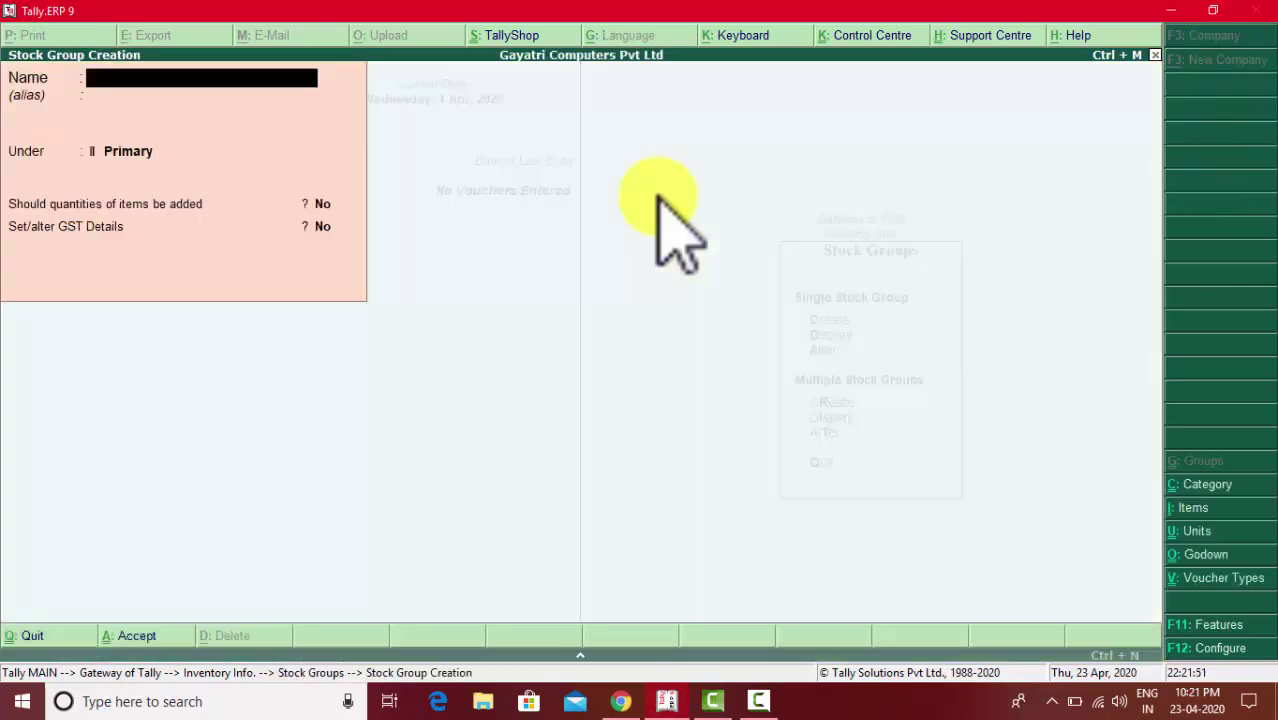
pyautogui.hotkey('alt', 'Tab')
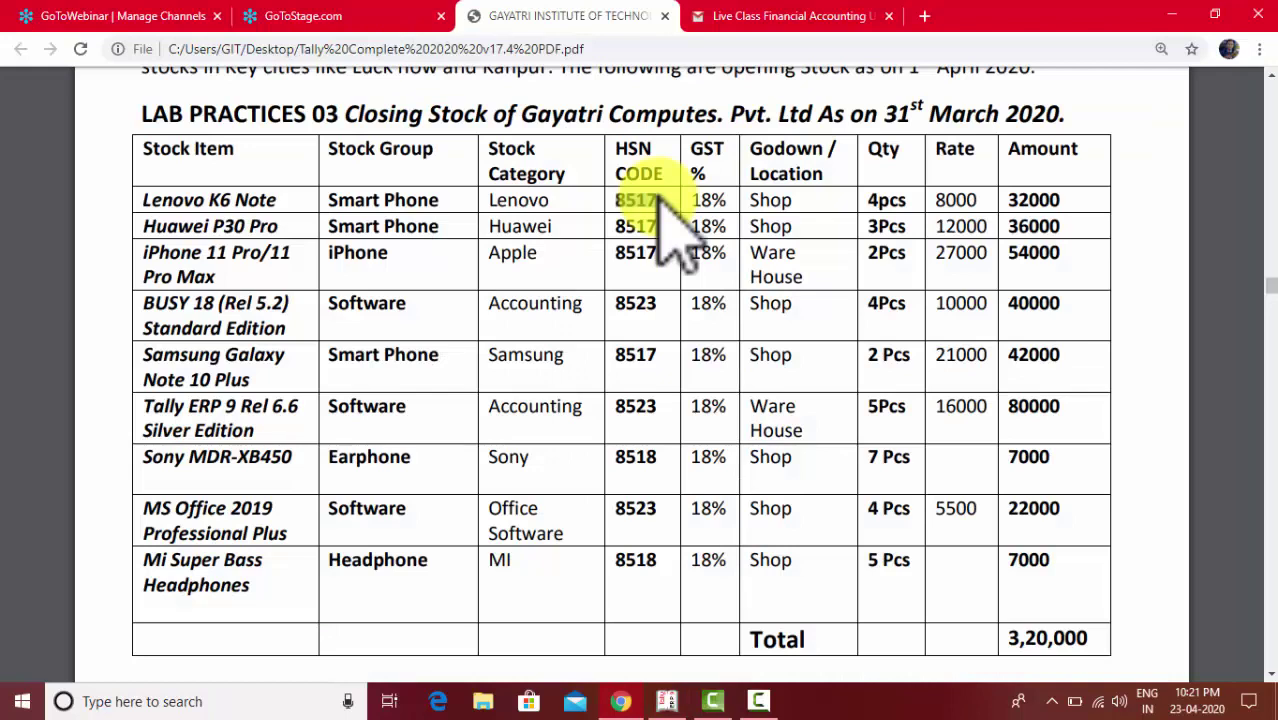
pyautogui.hotkey('alt', 'Tab')
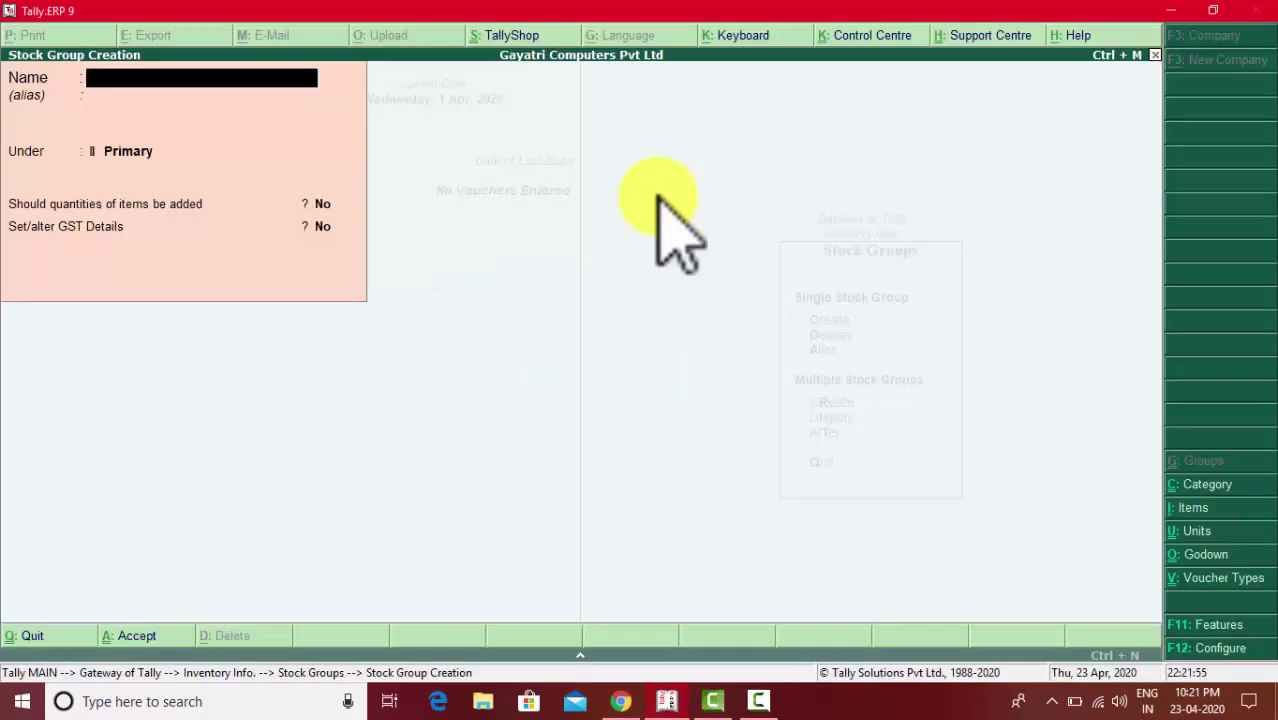
pyautogui.write('Smart Phone')
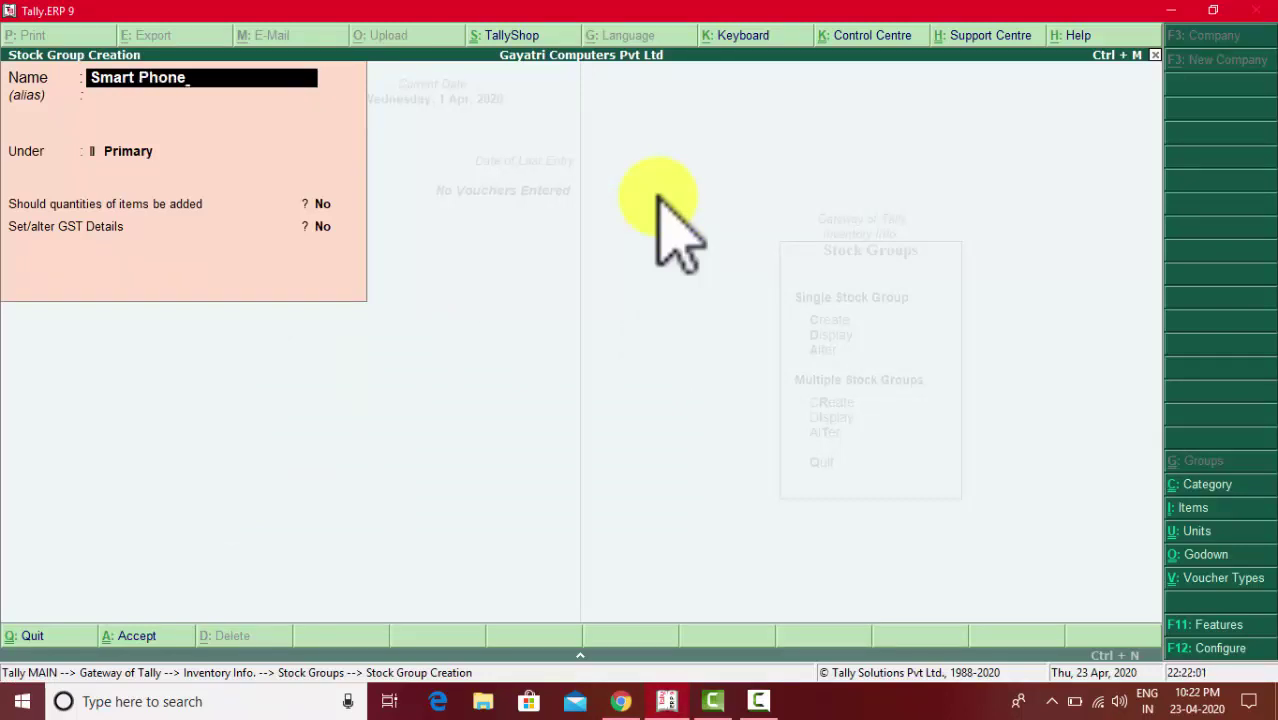
pyautogui.press('Return')
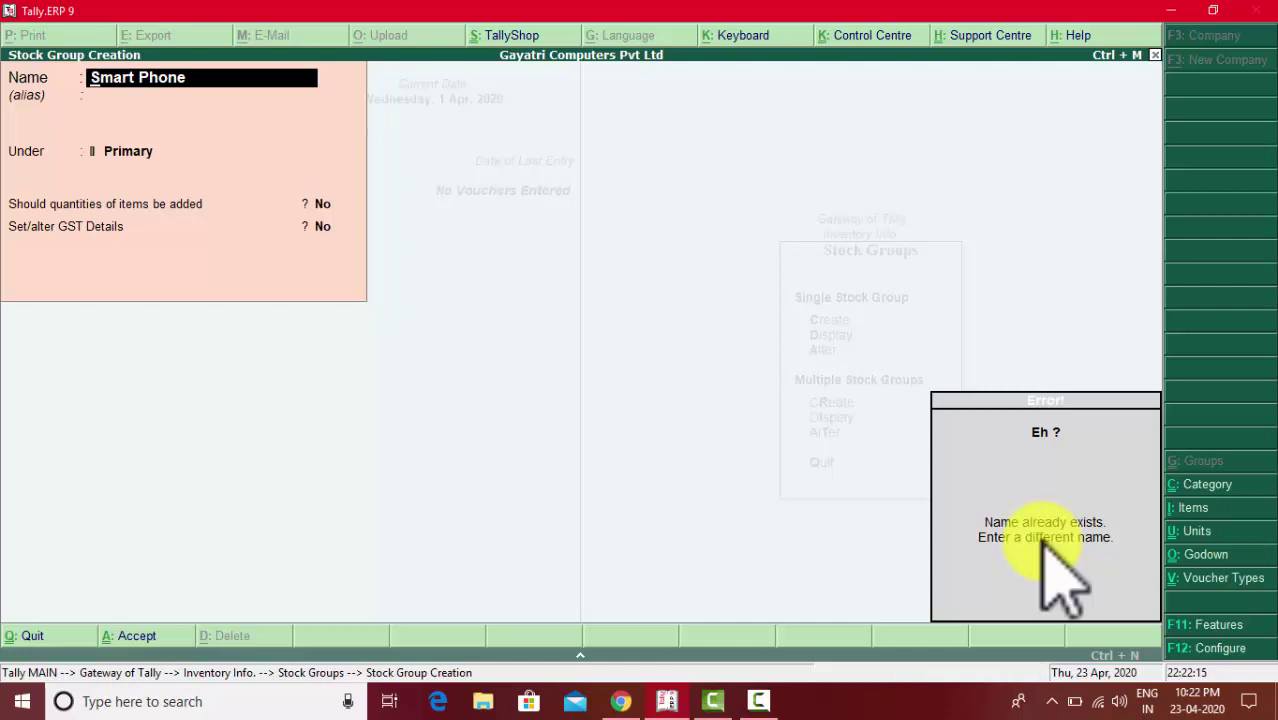
pyautogui.press('Escape')
pyautogui.press('Escape')
pyautogui.press('Return')
pyautogui.press('Escape')
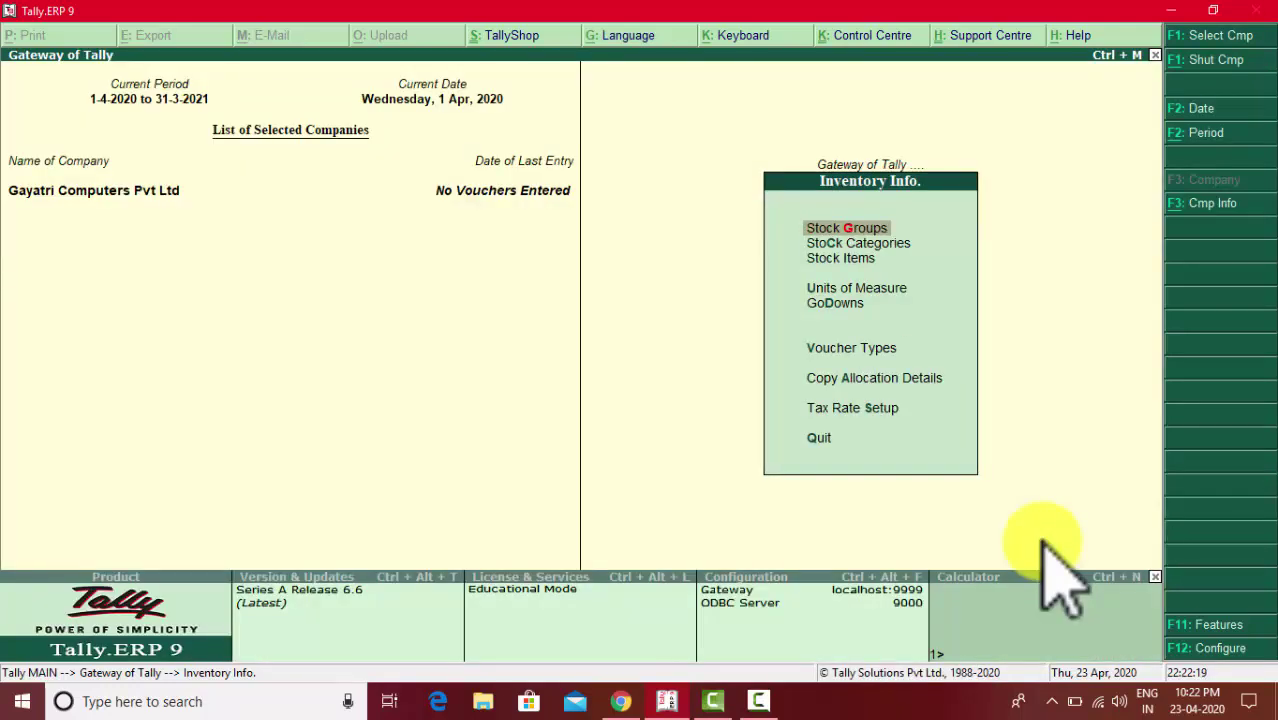
# - Open Tax Rate Setup > GST for stock groups and select the Smart Phone row
pyautogui.press('Down')
pyautogui.press('Down')
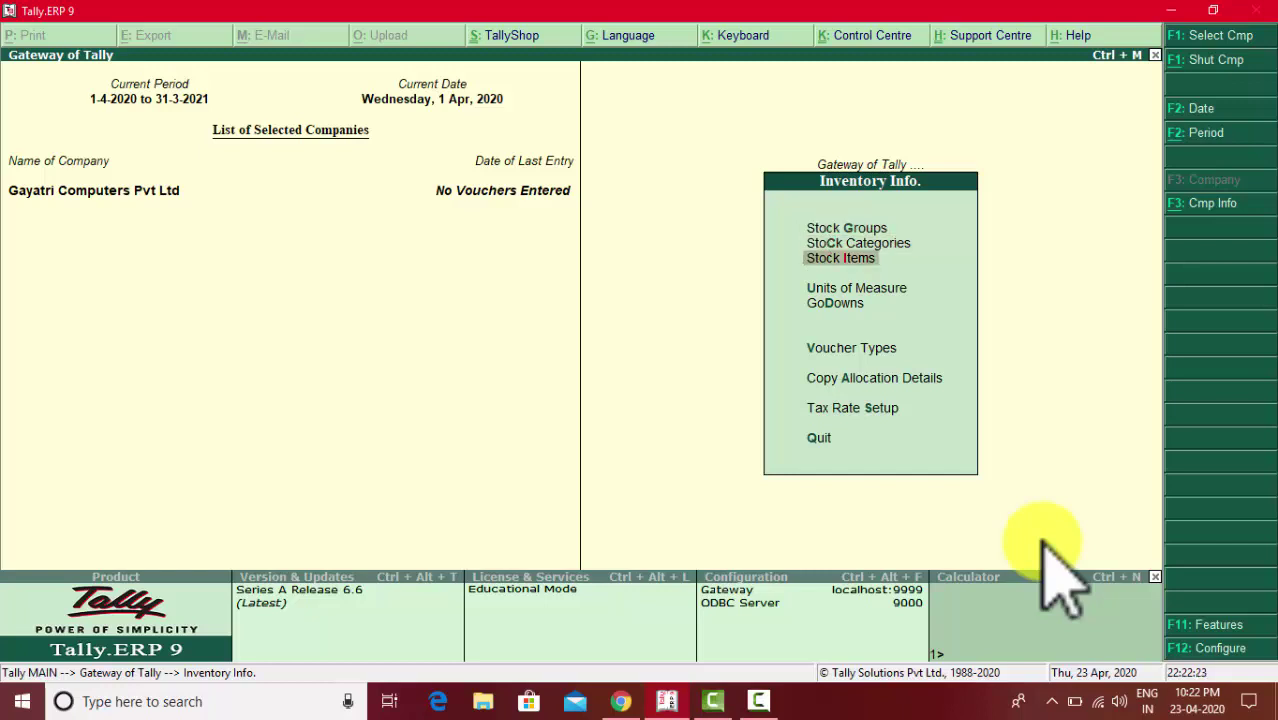
pyautogui.press('Down')
pyautogui.press('Down')
pyautogui.press('Down')
pyautogui.press('Down')
pyautogui.press('Down')
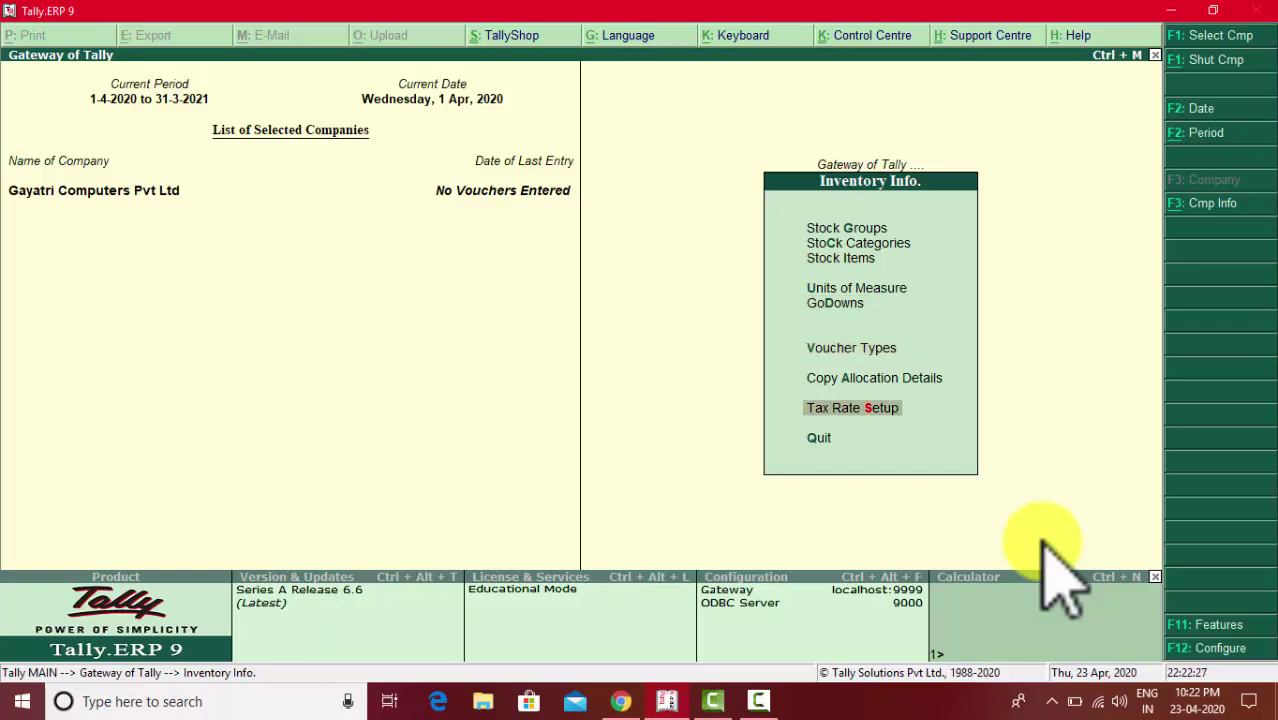
pyautogui.press('Return')
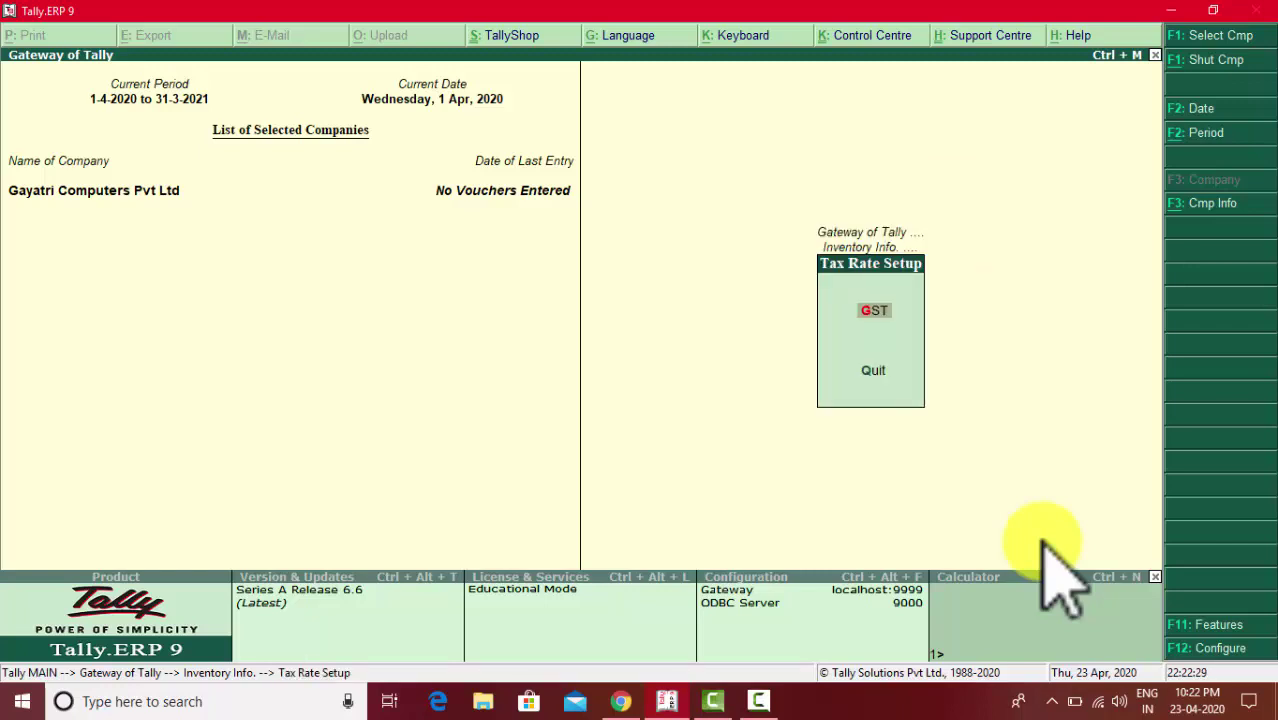
pyautogui.press('Return')
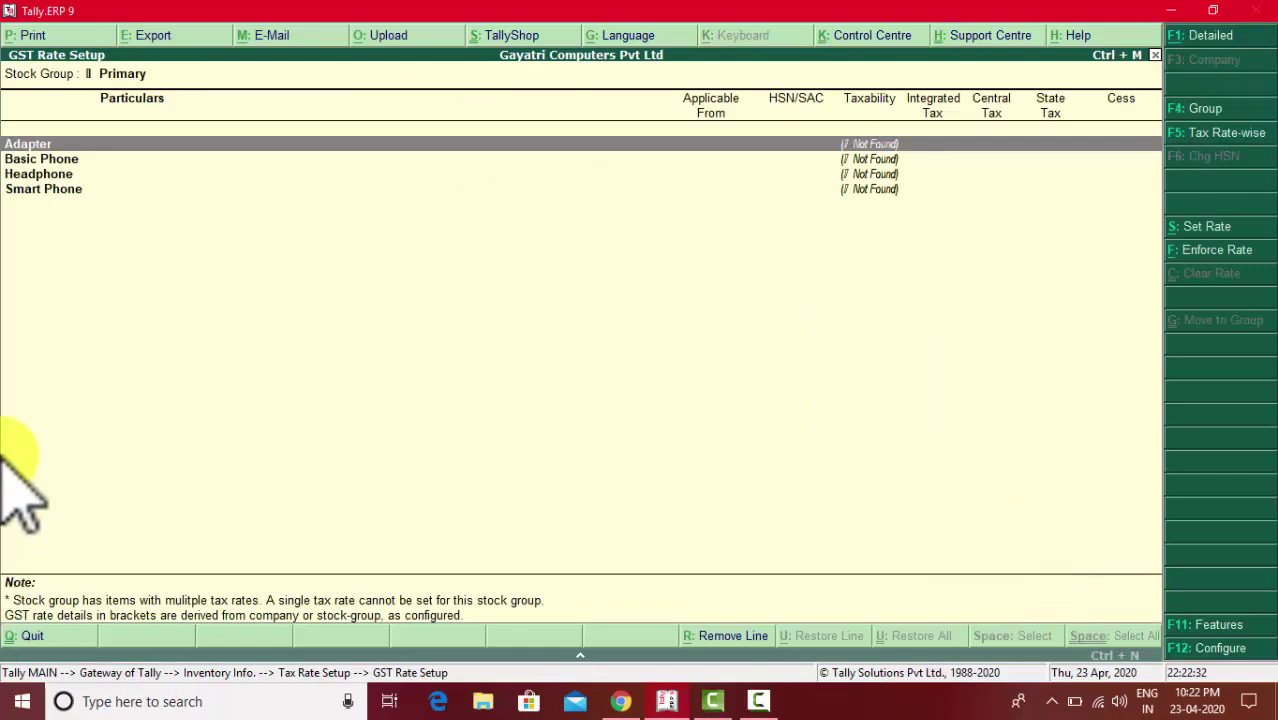
pyautogui.click(55, 191)
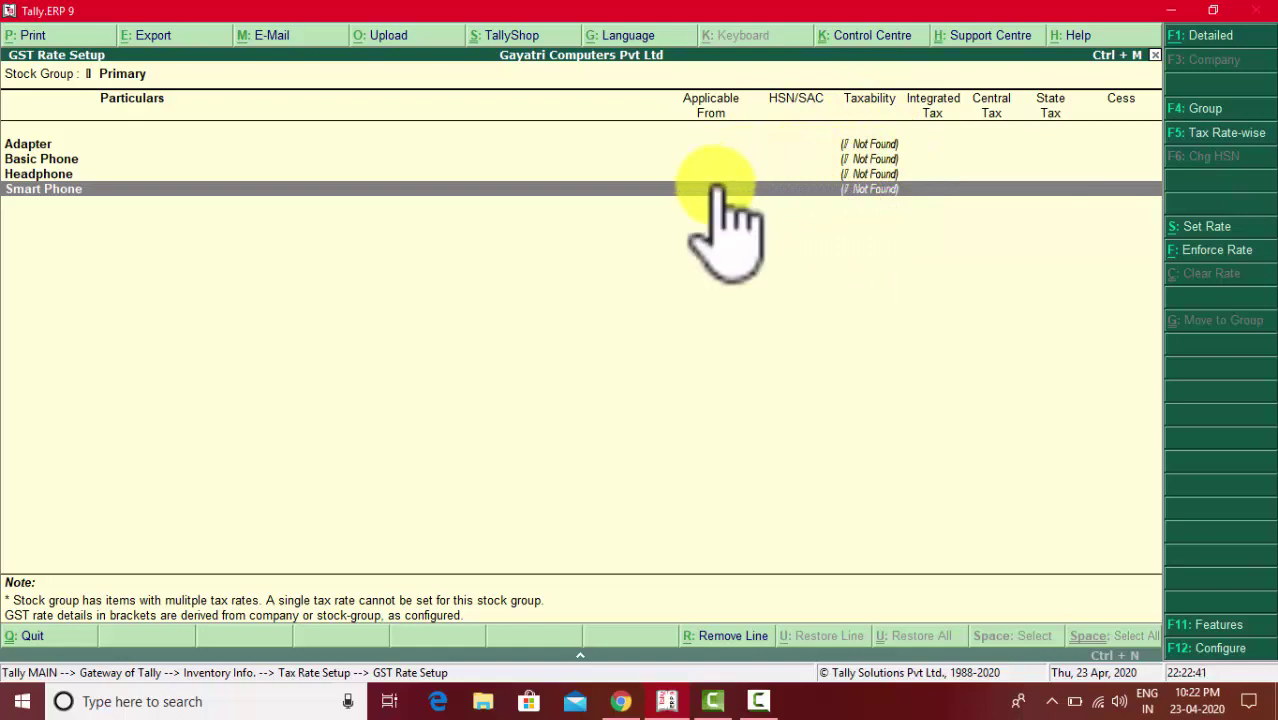
# - Under Set Rate for Smart Phone, enter description Smart Phone, HSN/SAC 8517, and choose Taxable
pyautogui.click(1212, 240)
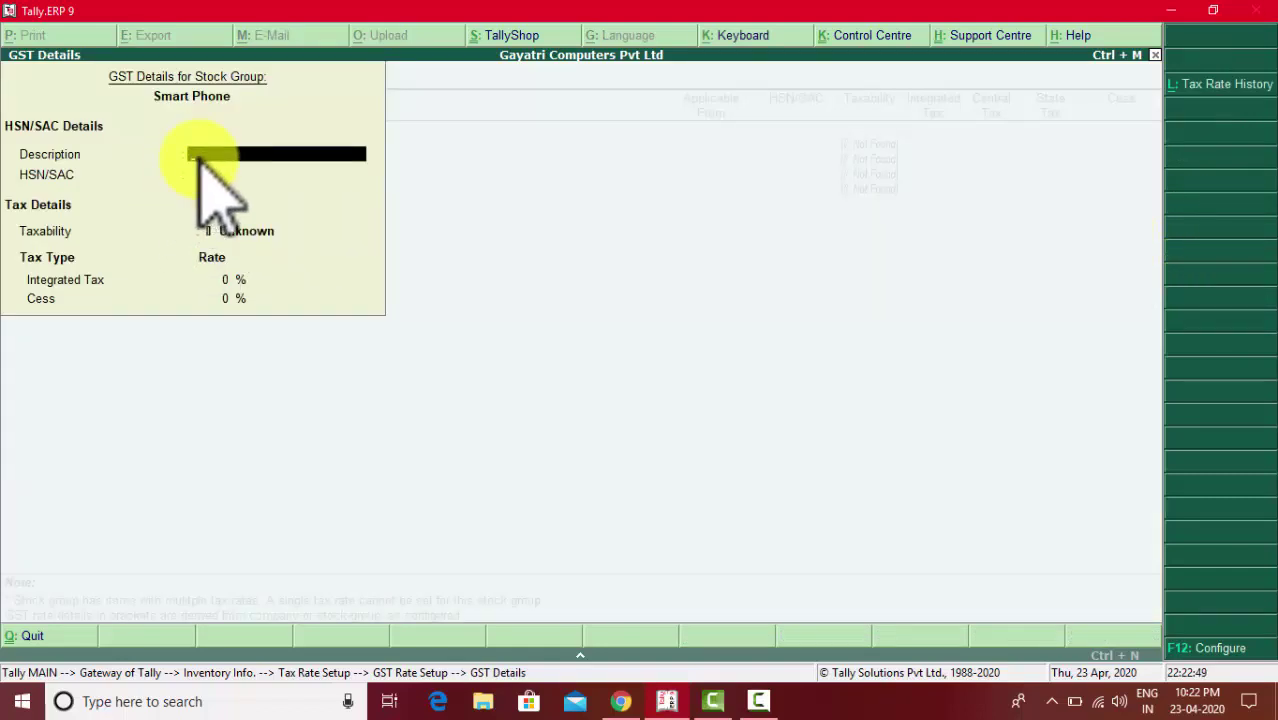
pyautogui.write('Smart Phone')
pyautogui.press('Return')
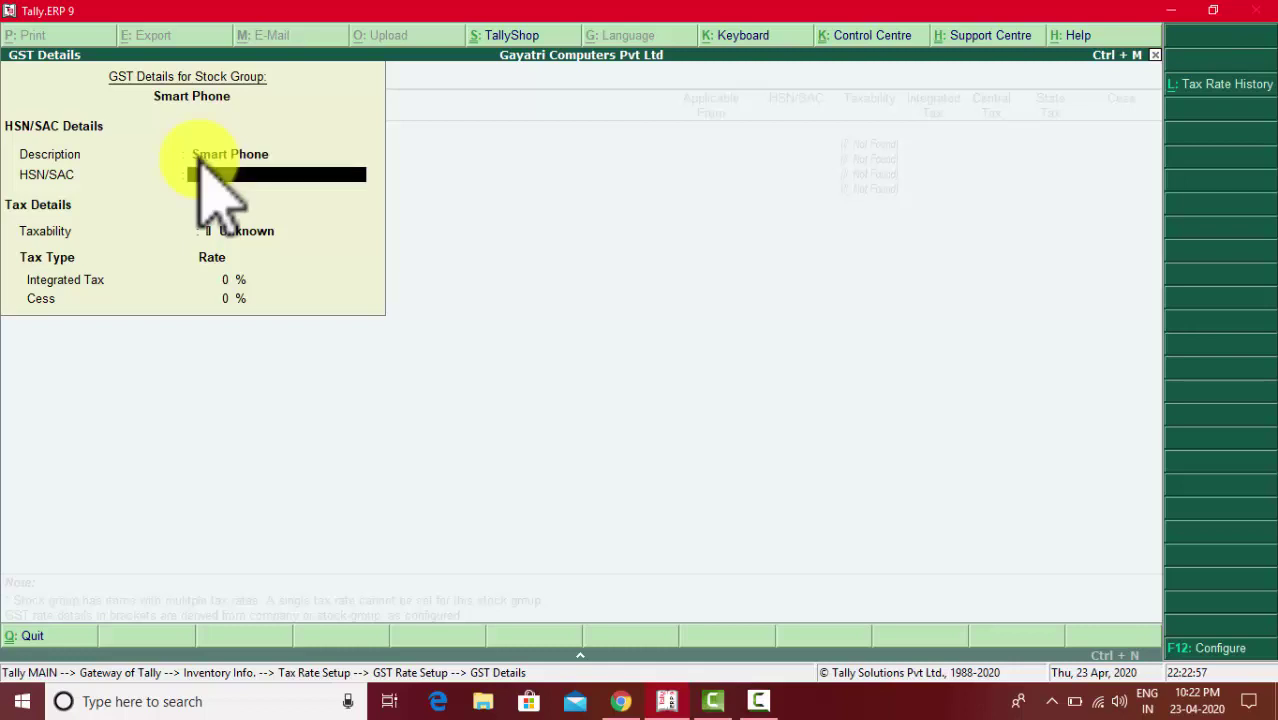
pyautogui.hotkey('alt', 'Tab')
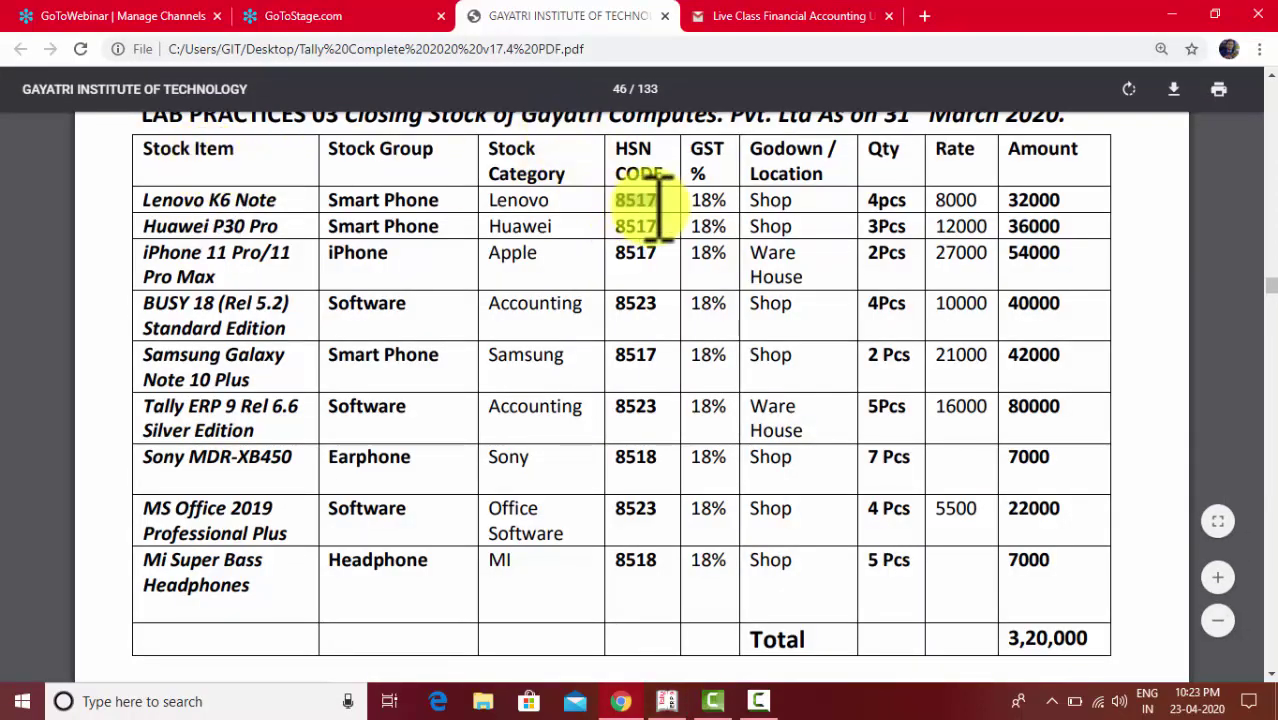
pyautogui.hotkey('alt', 'Tab')
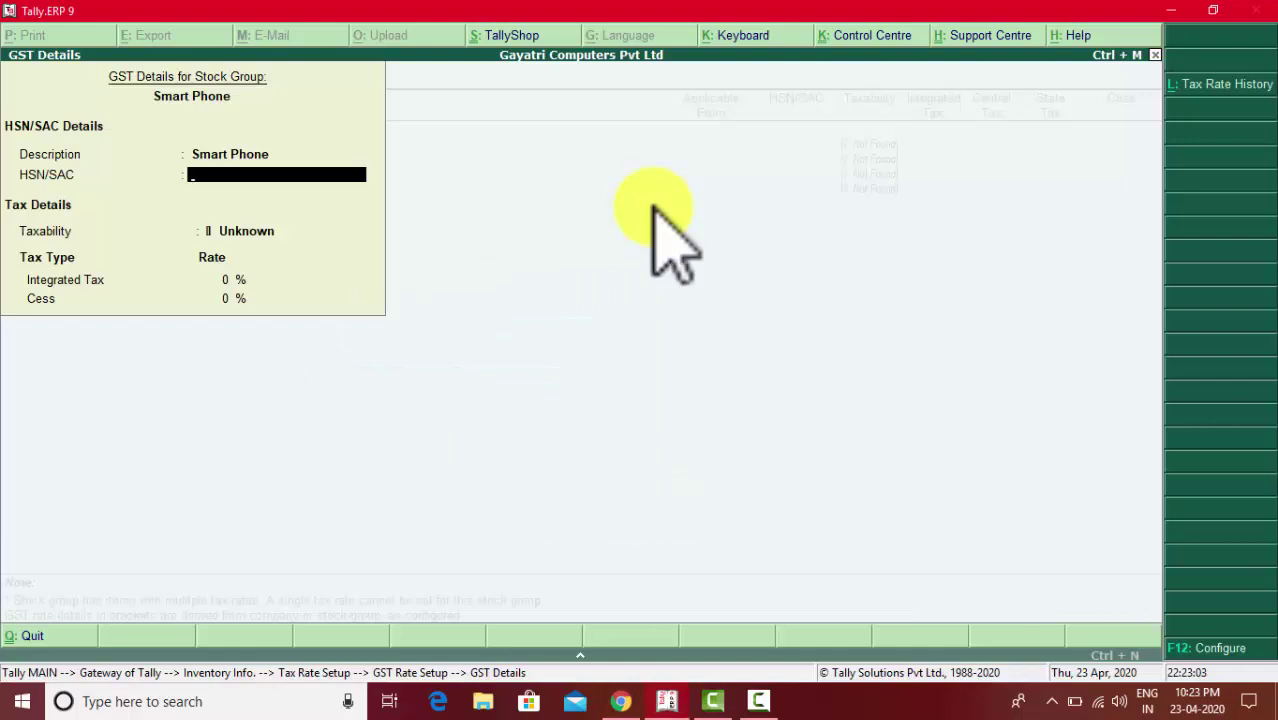
pyautogui.write('8517')
pyautogui.press('Return')
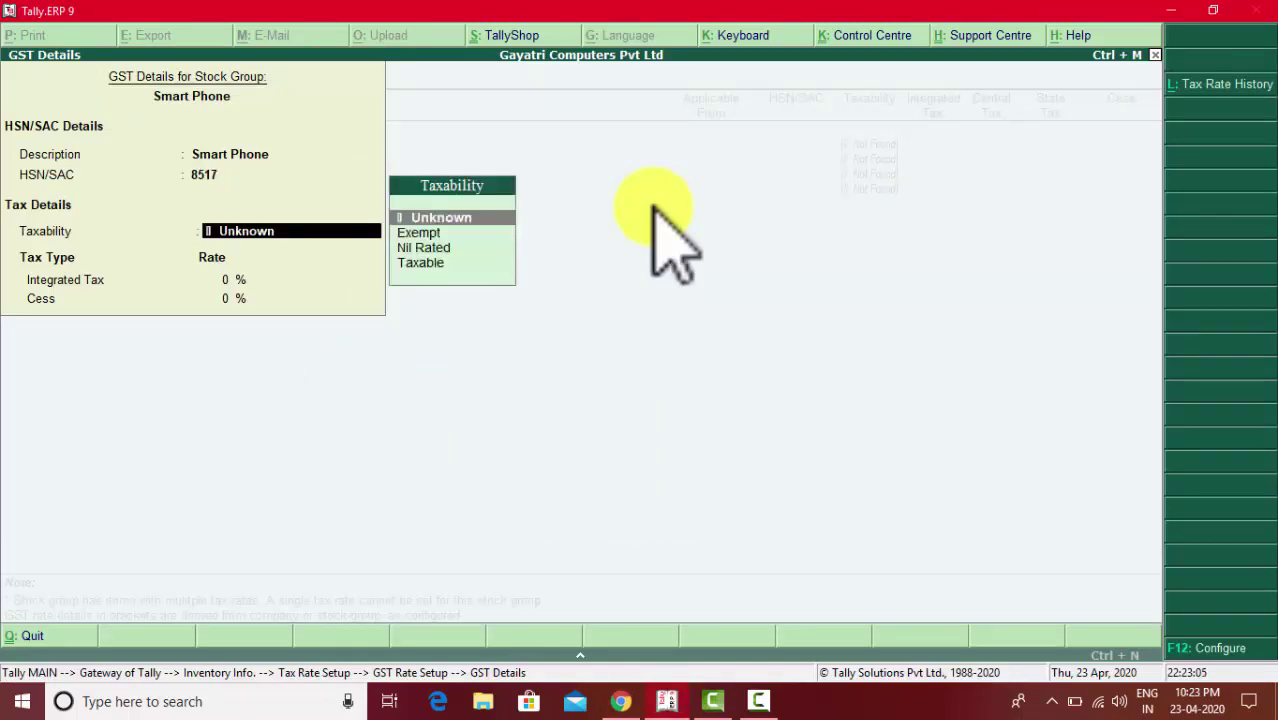
pyautogui.press('Down')
pyautogui.press('Down')
pyautogui.press('Down')
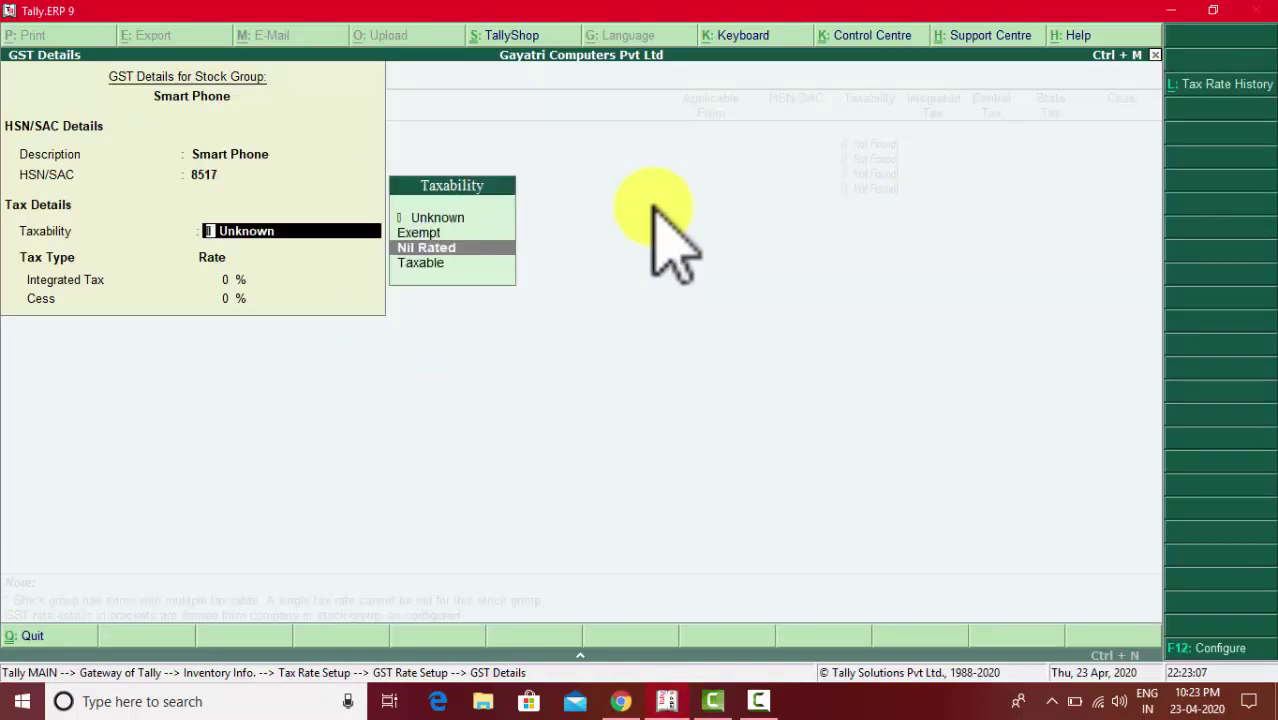
pyautogui.press('Return')
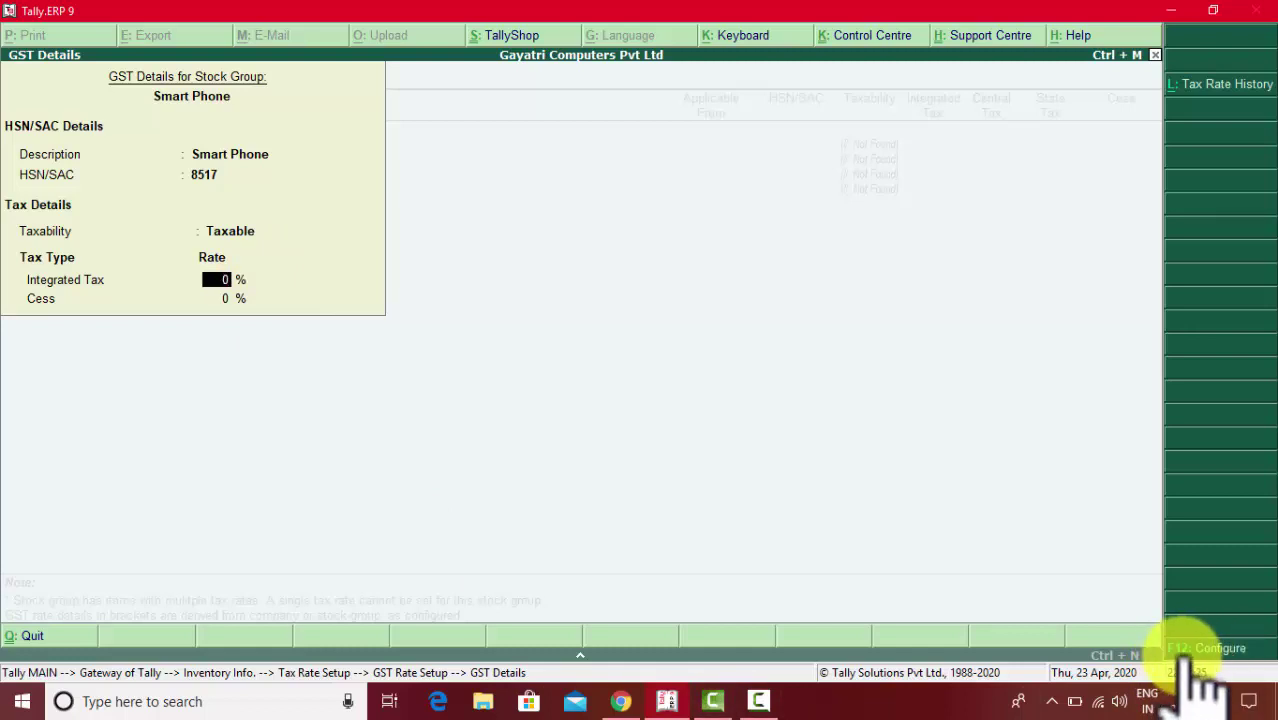
# - Set 'Show all GST tax types' to Yes so the Central, State and Cess rates appear
pyautogui.click(1206, 648)
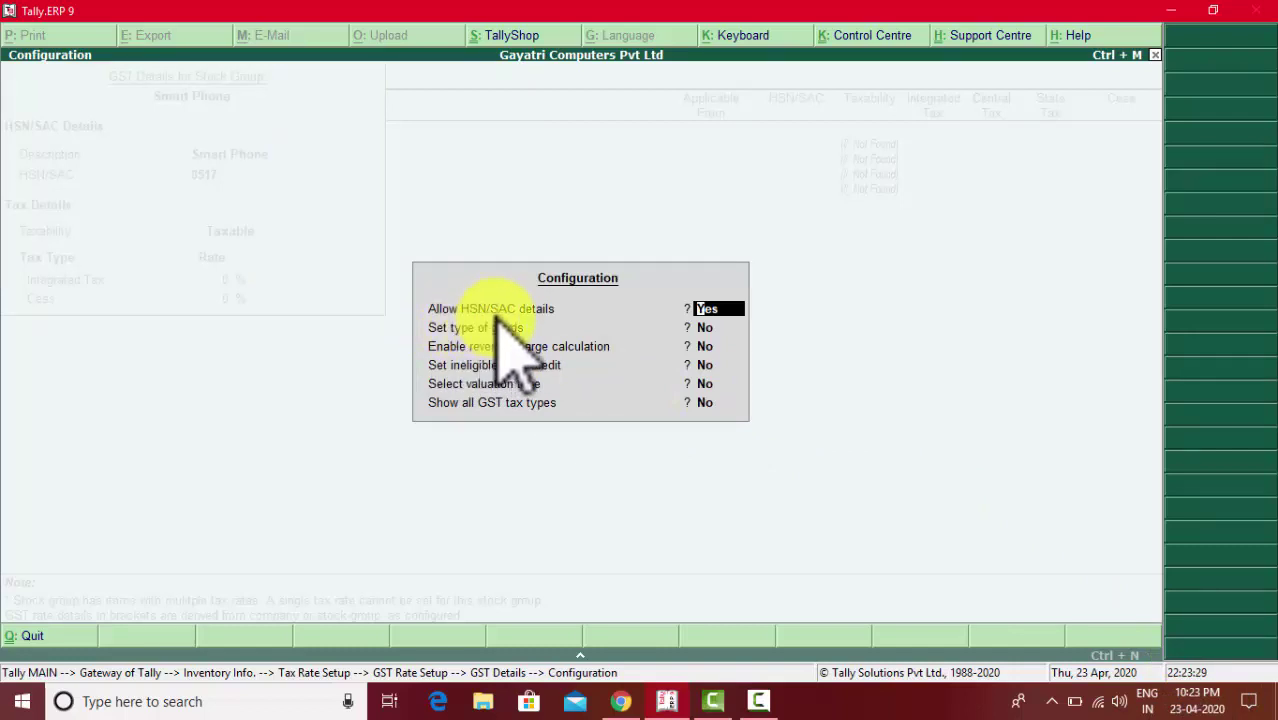
pyautogui.click(443, 404)
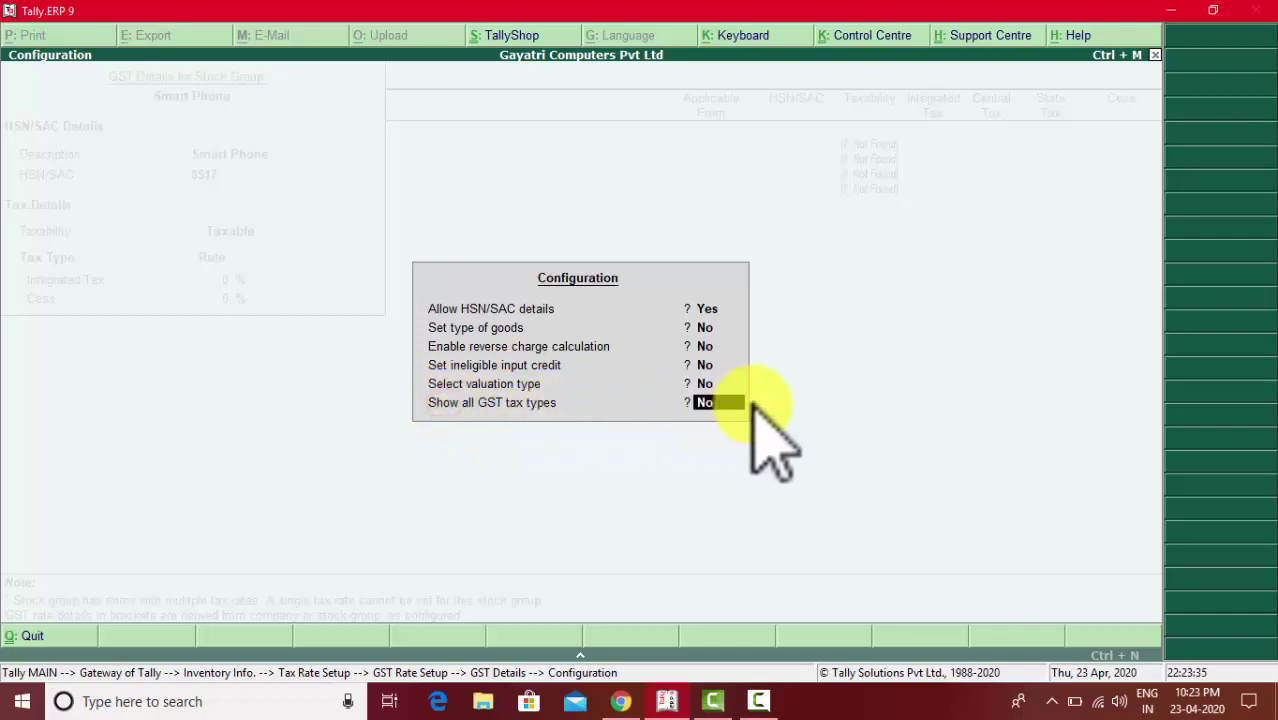
pyautogui.write('y')
pyautogui.press('Return')
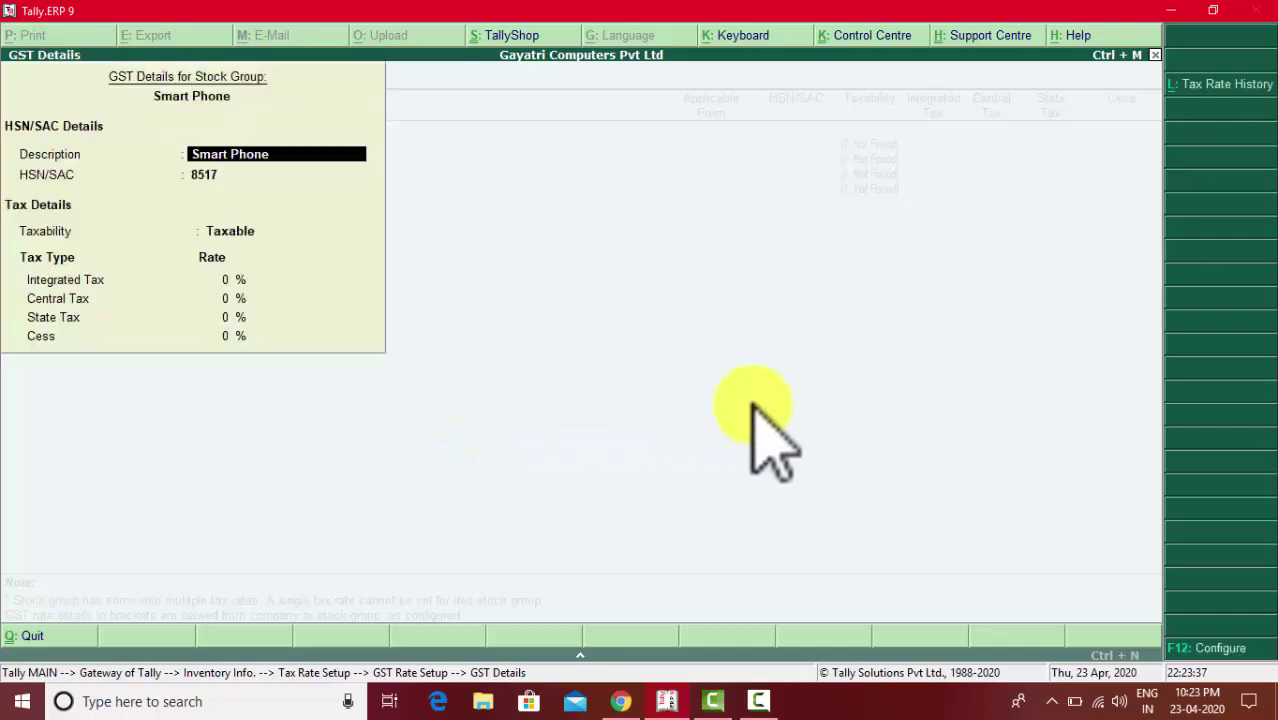
# - Enter 18% integrated GST for Smart Phone, letting central and state fill as 9%, and save
pyautogui.press('Return')
pyautogui.press('Return')
pyautogui.press('Return')
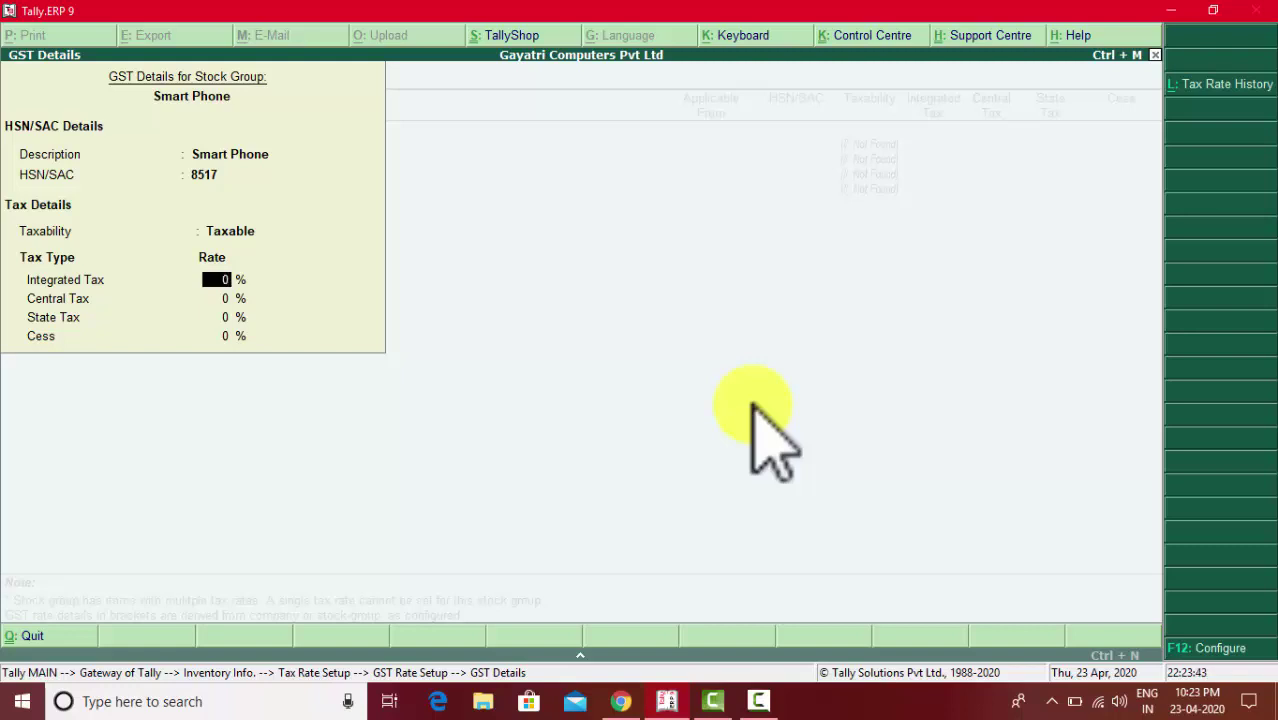
pyautogui.hotkey('alt', 'Tab')
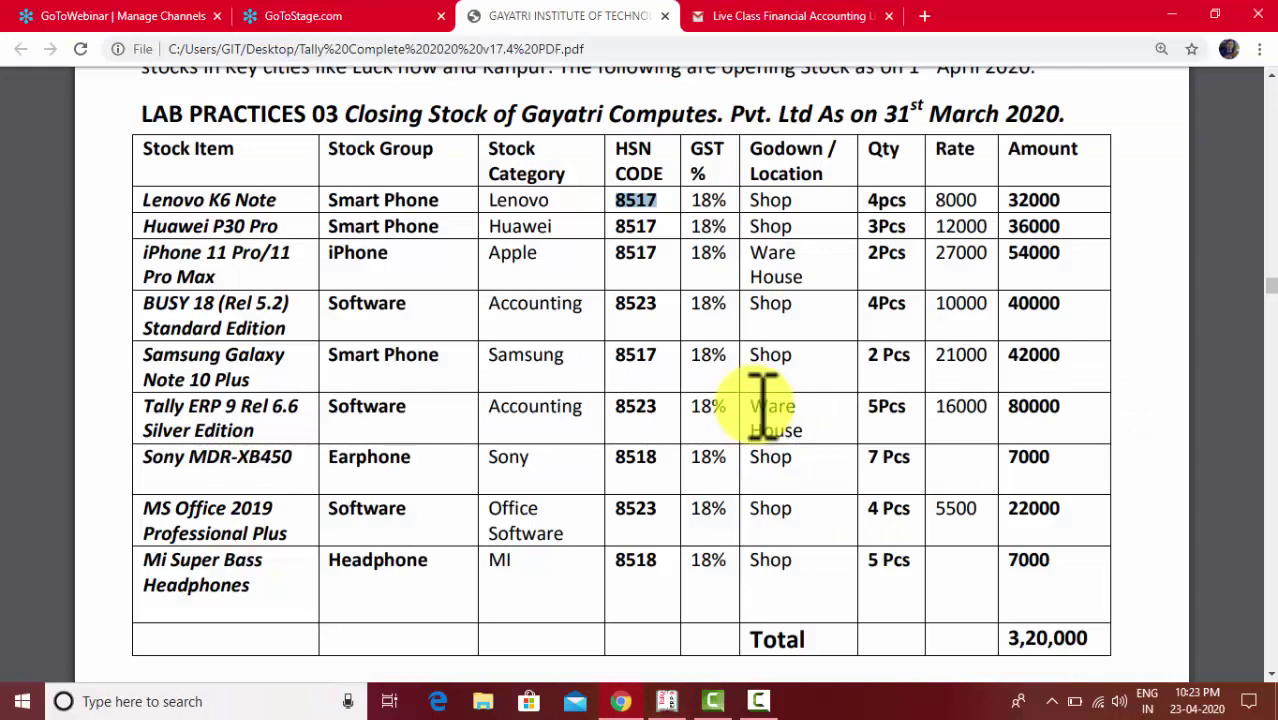
pyautogui.click(722, 200)
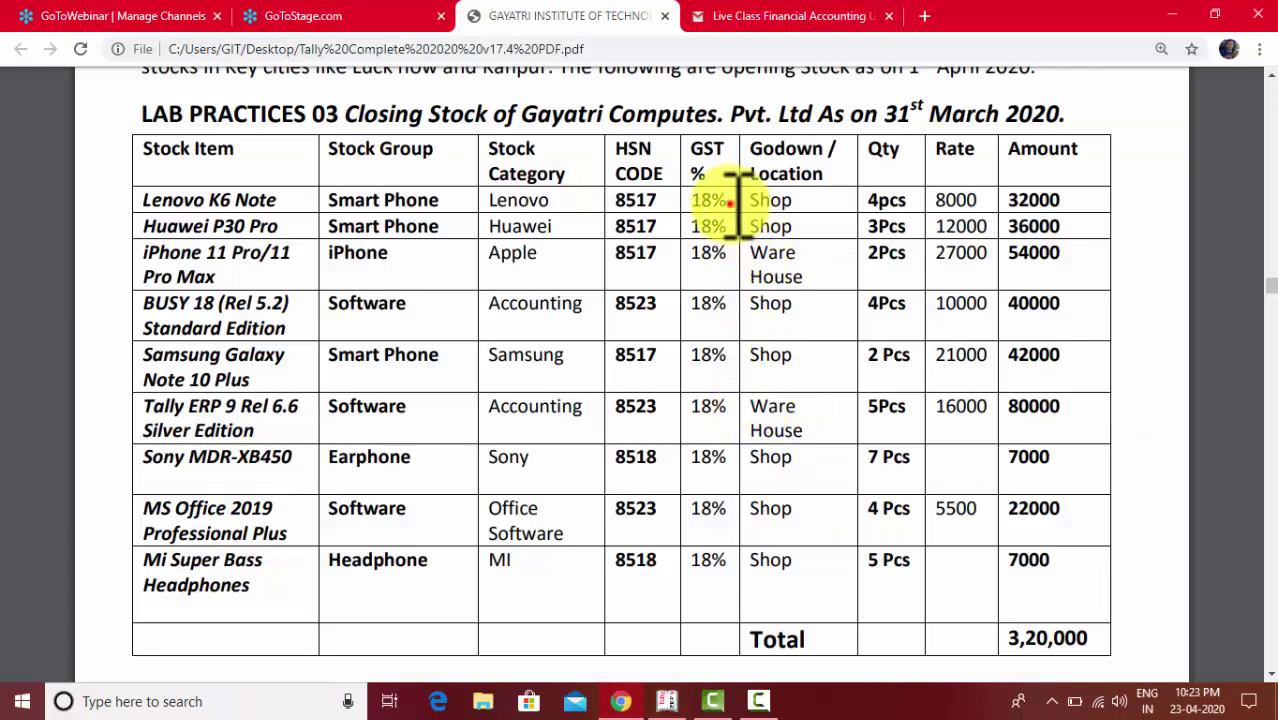
pyautogui.hotkey('alt', 'Tab')
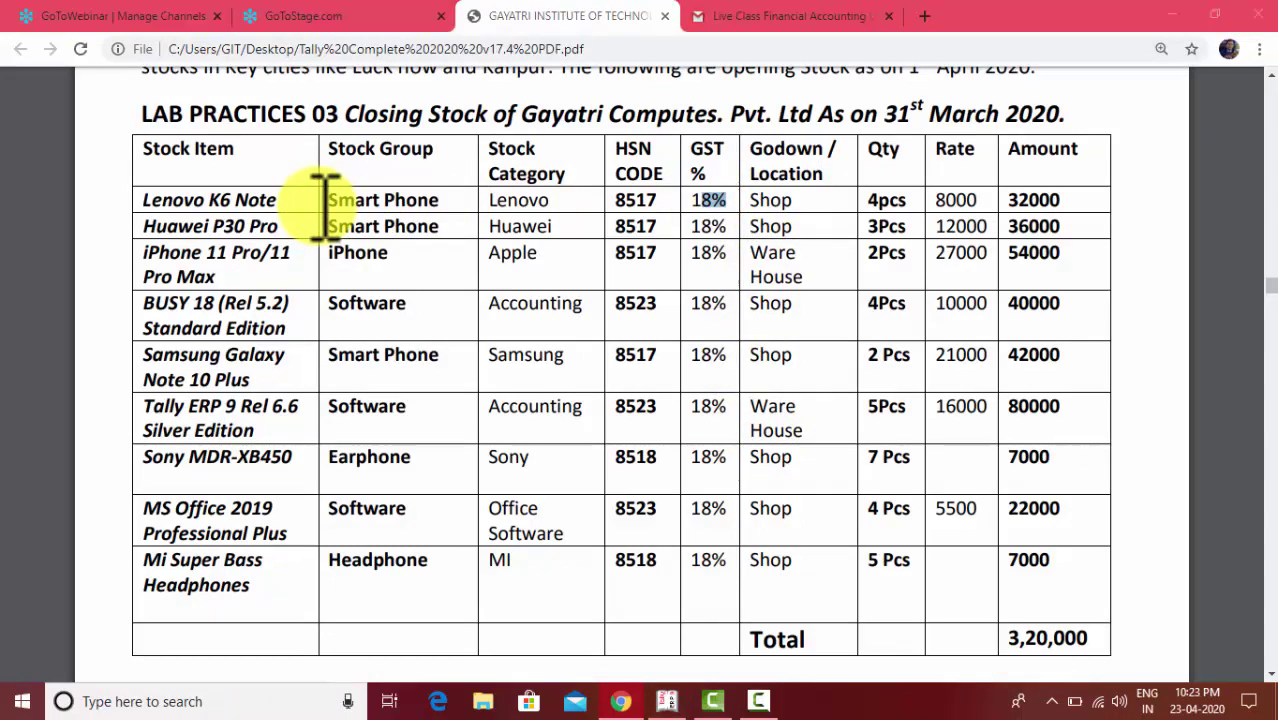
pyautogui.write('18')
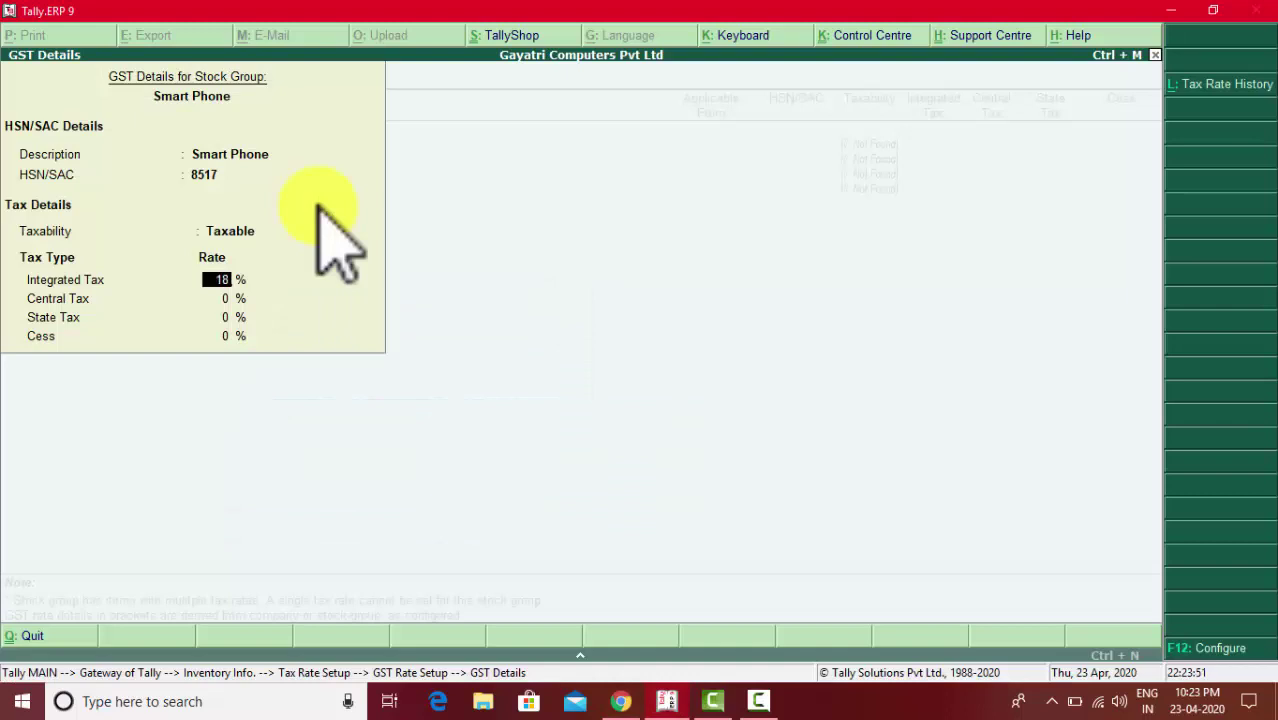
pyautogui.press('Return')
pyautogui.press('Return')
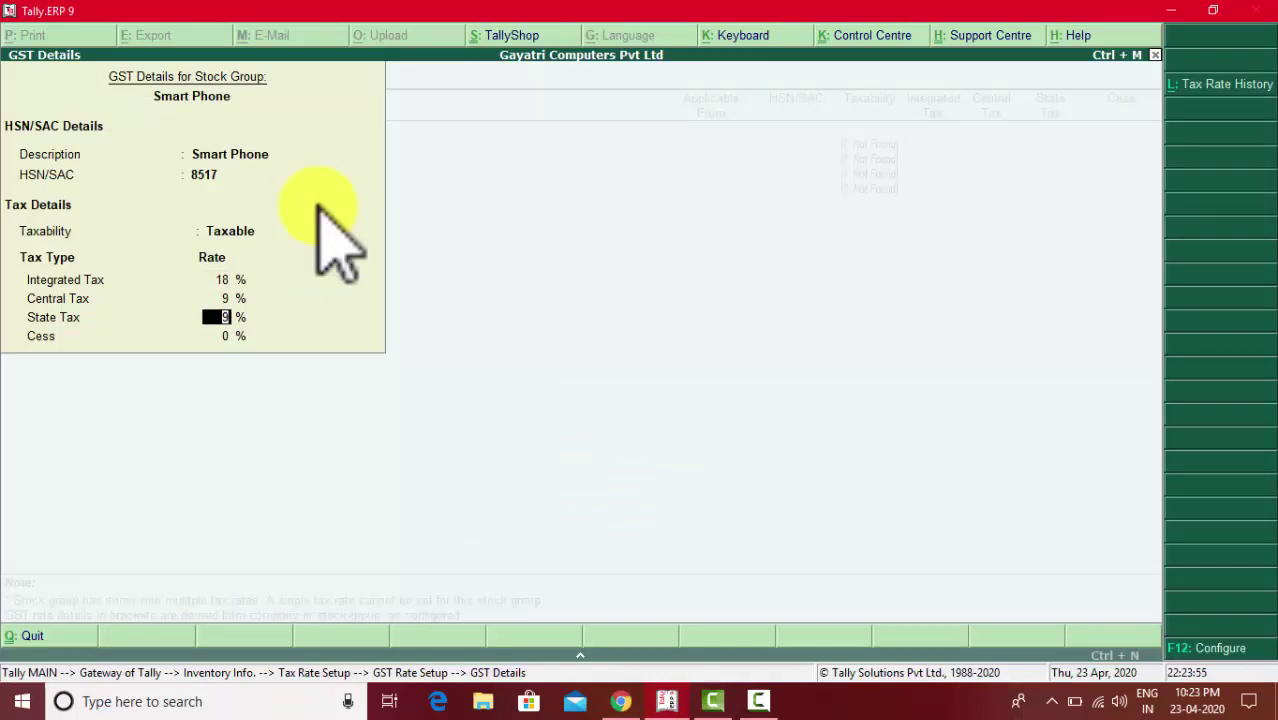
pyautogui.press('Return')
pyautogui.press('Return')
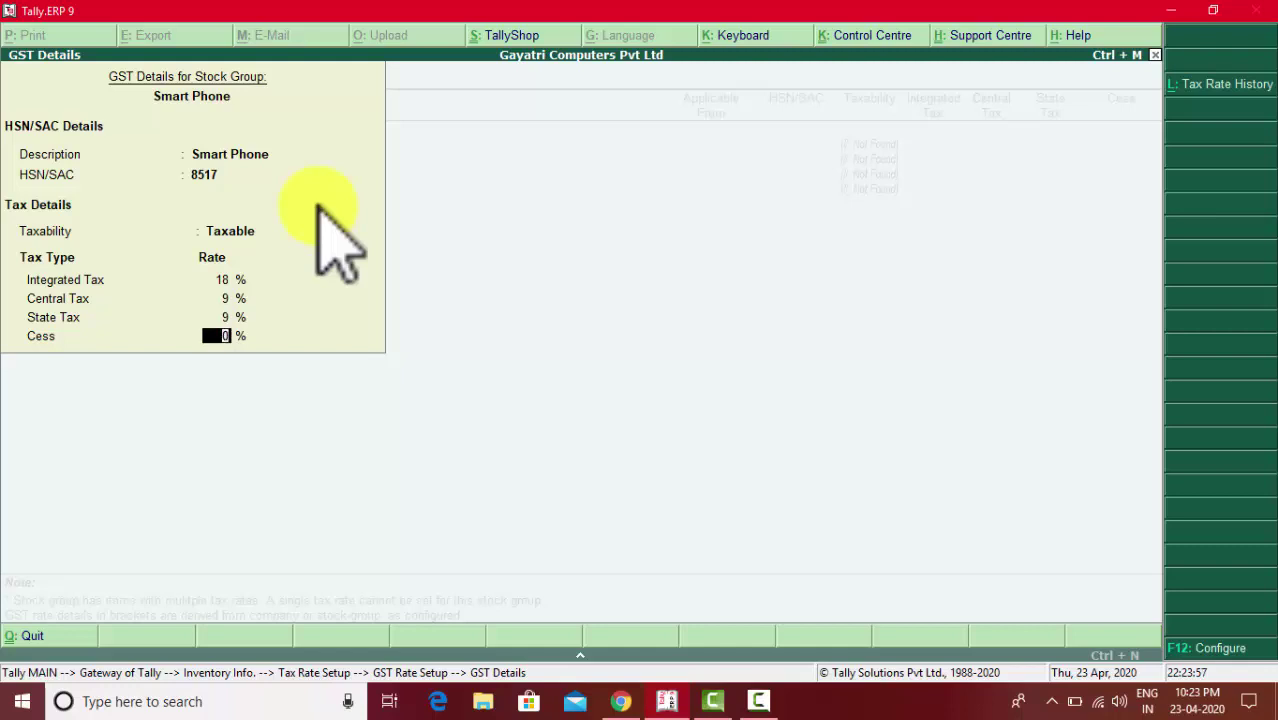
pyautogui.press('y')
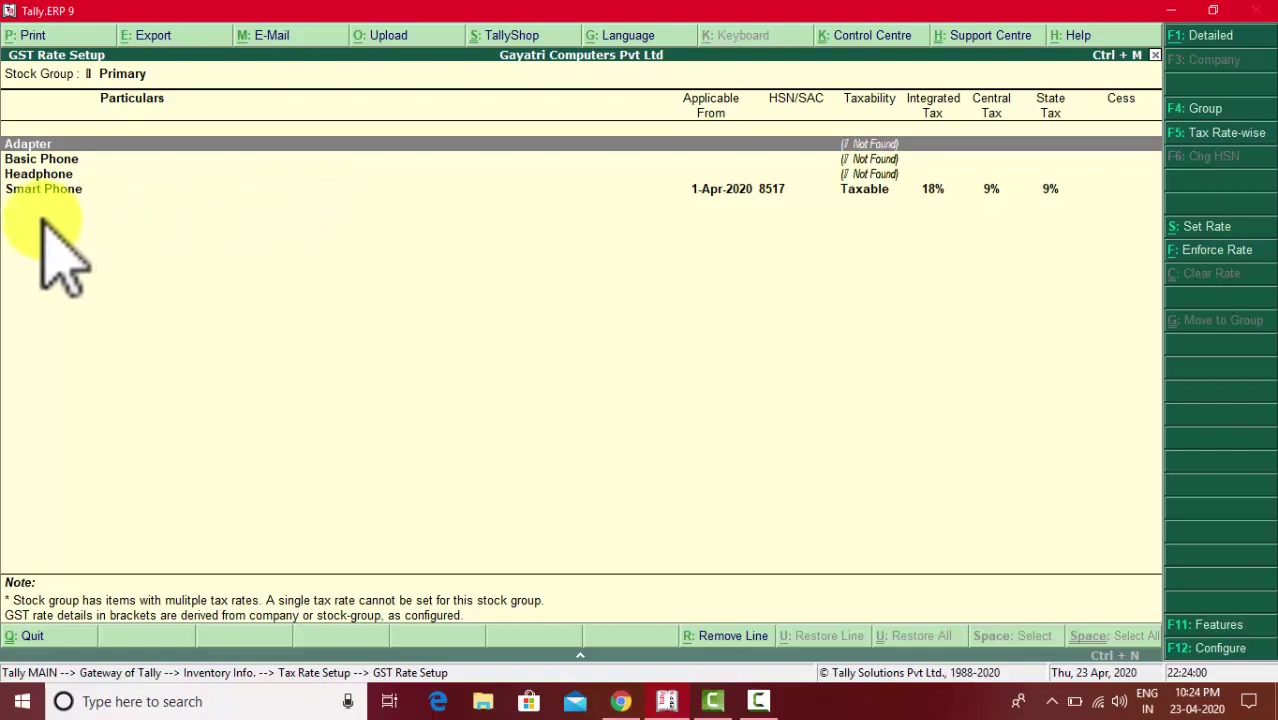
# - Reopen the GST Rate Setup list and select the Smart Phone group
pyautogui.click(58, 188)
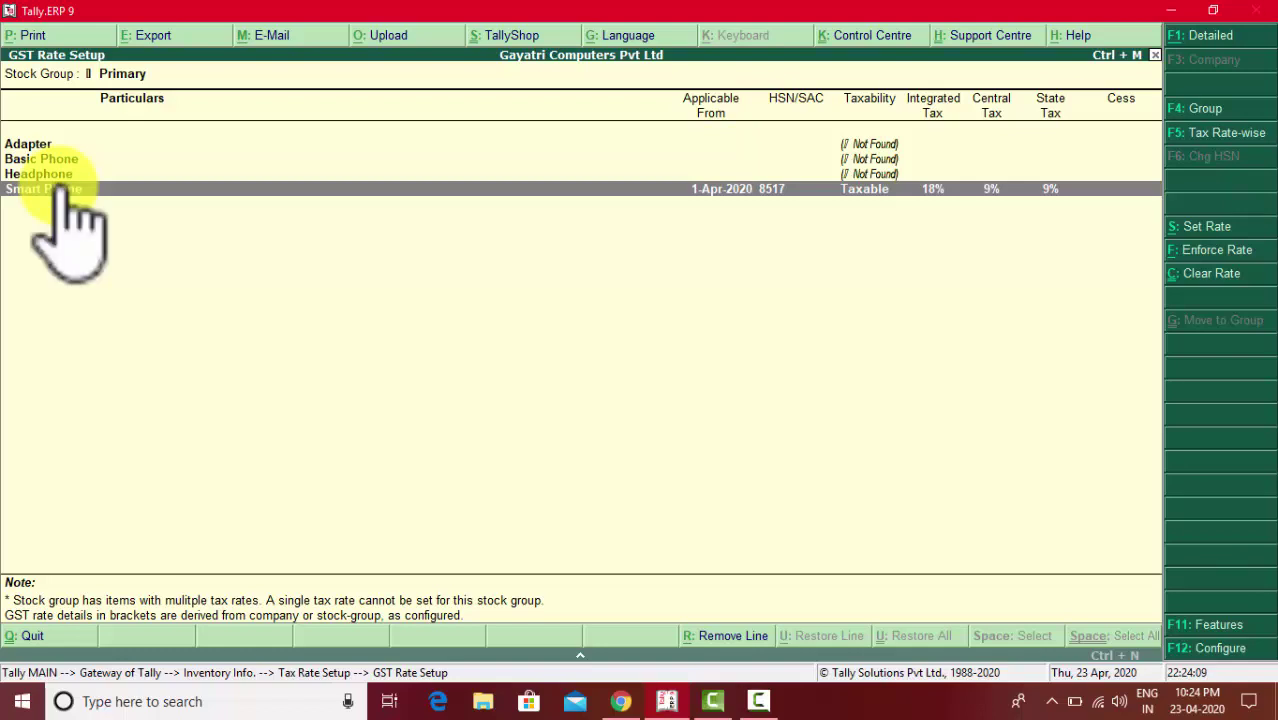
pyautogui.press('Escape')
pyautogui.press('Escape')
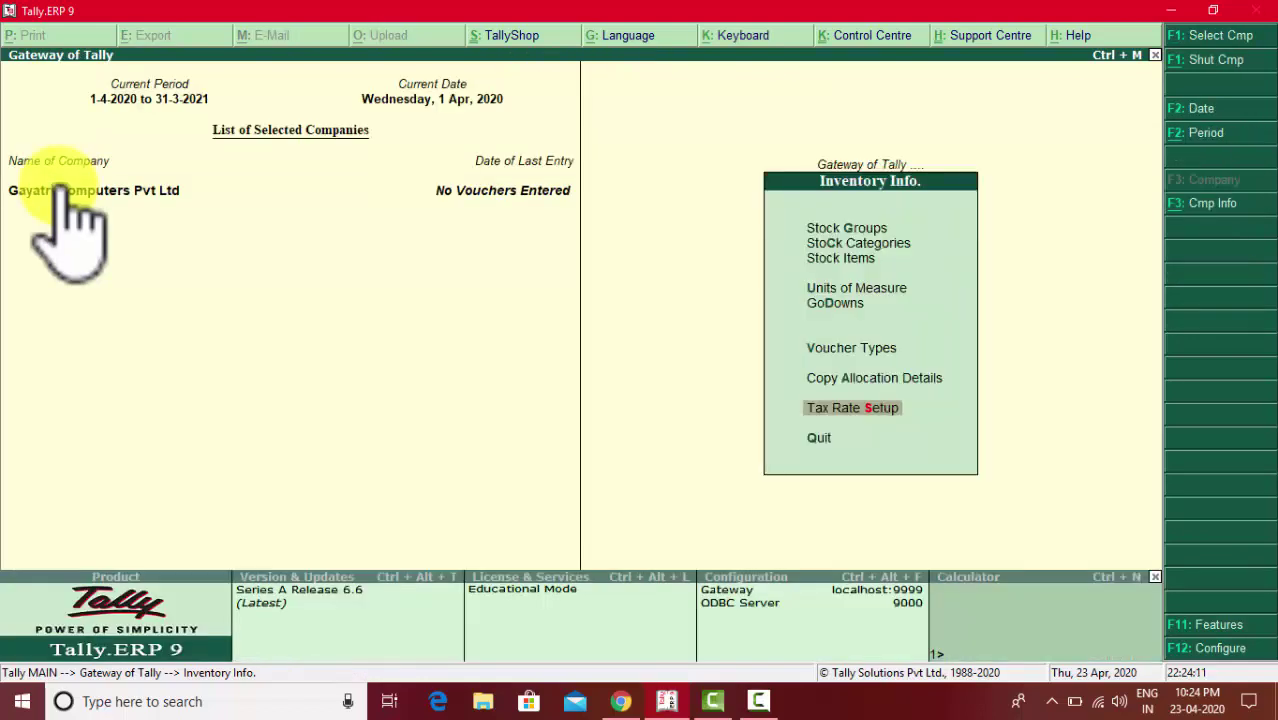
pyautogui.press('Return')
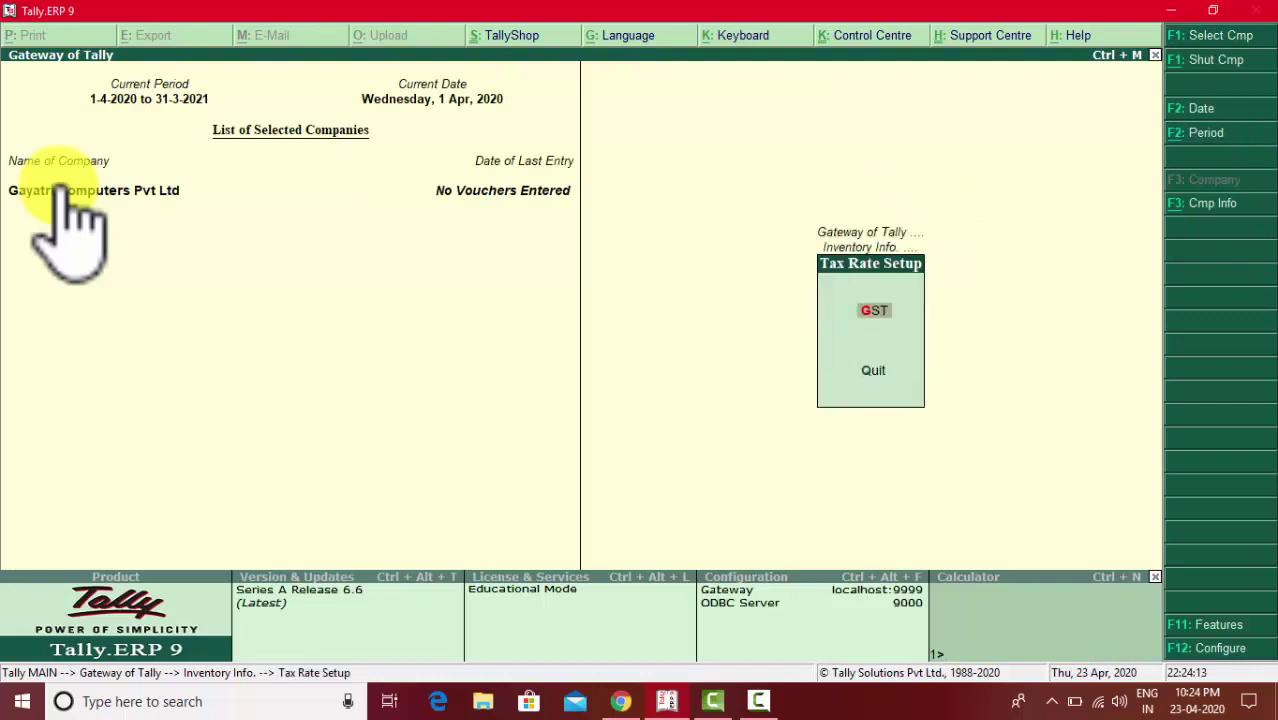
pyautogui.press('Return')
pyautogui.press('Down')
pyautogui.press('Down')
pyautogui.press('Down')
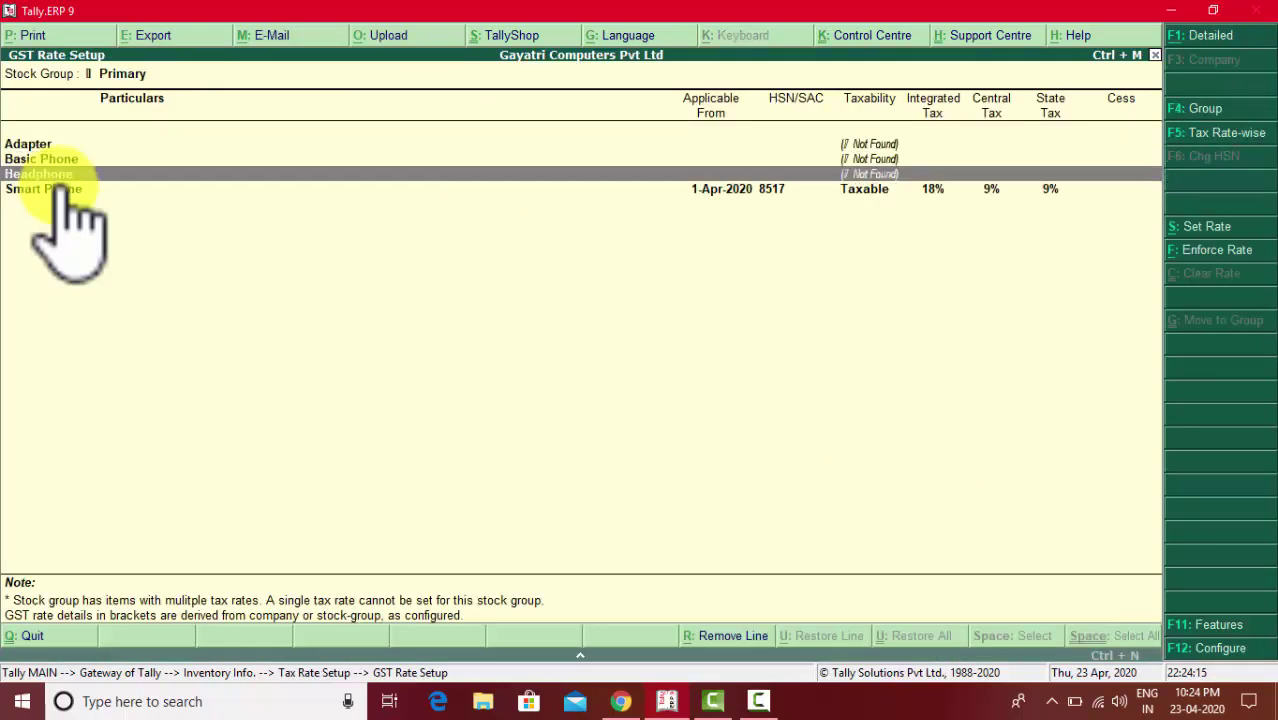
pyautogui.press('Up')
pyautogui.press('Down')
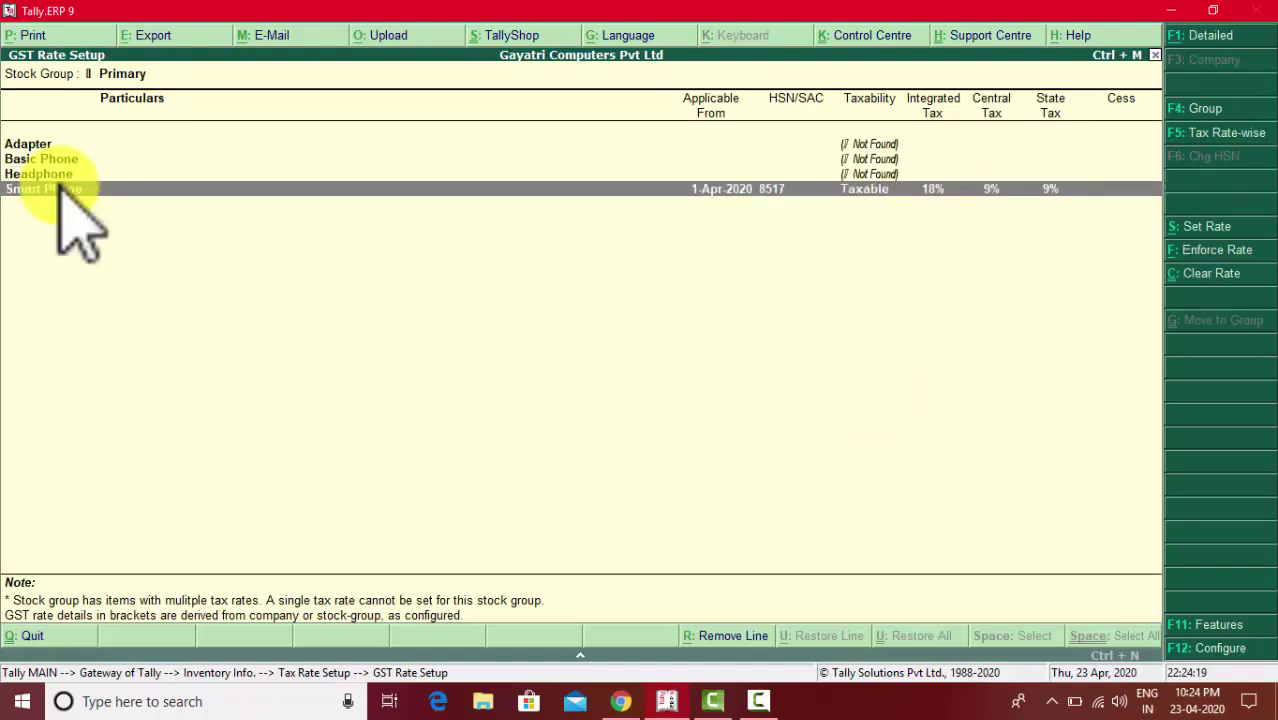
# - View Smart Phone's GST rate details, quit without saving, and return to Inventory Info
pyautogui.click(1214, 236)
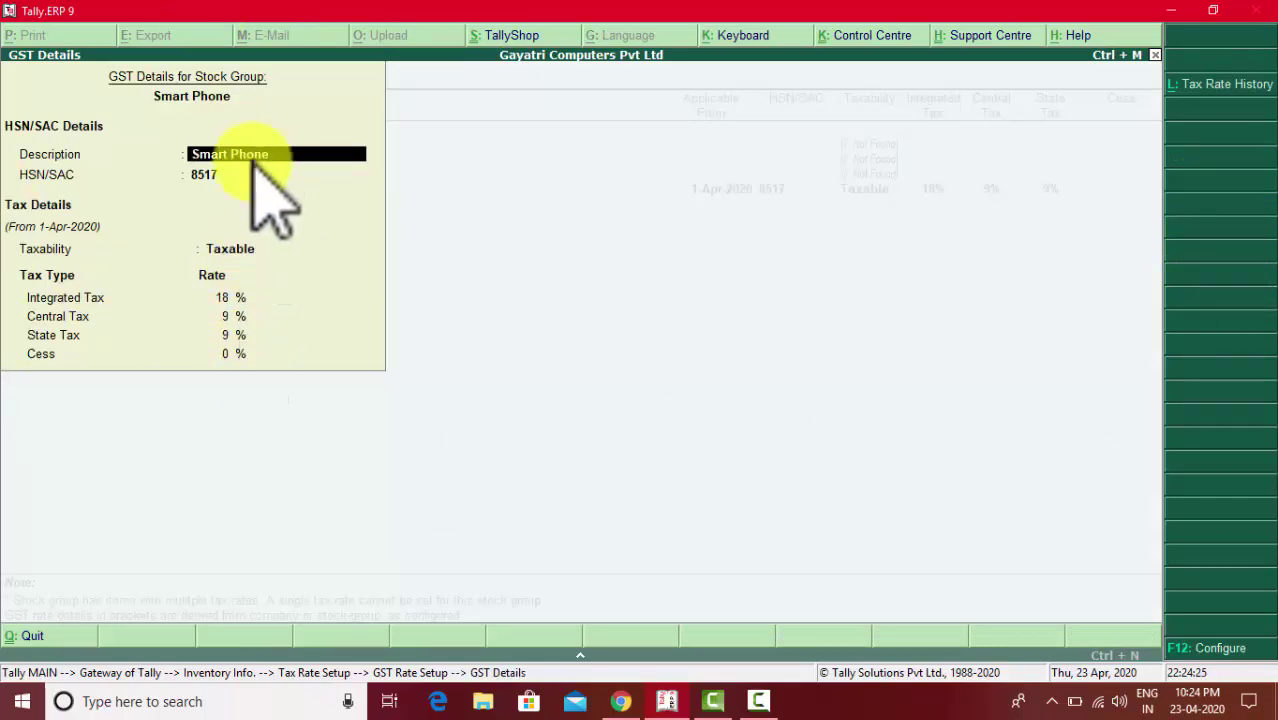
pyautogui.press('BackSpace')
pyautogui.press('Escape')
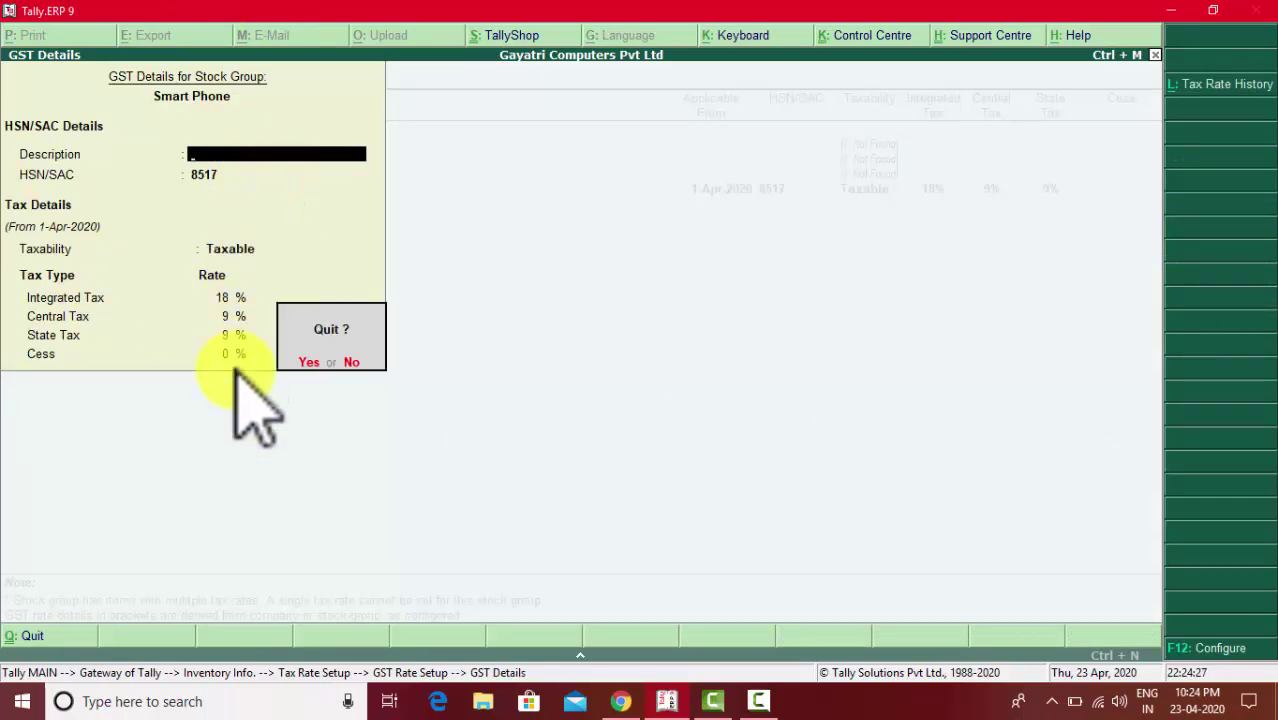
pyautogui.press('y')
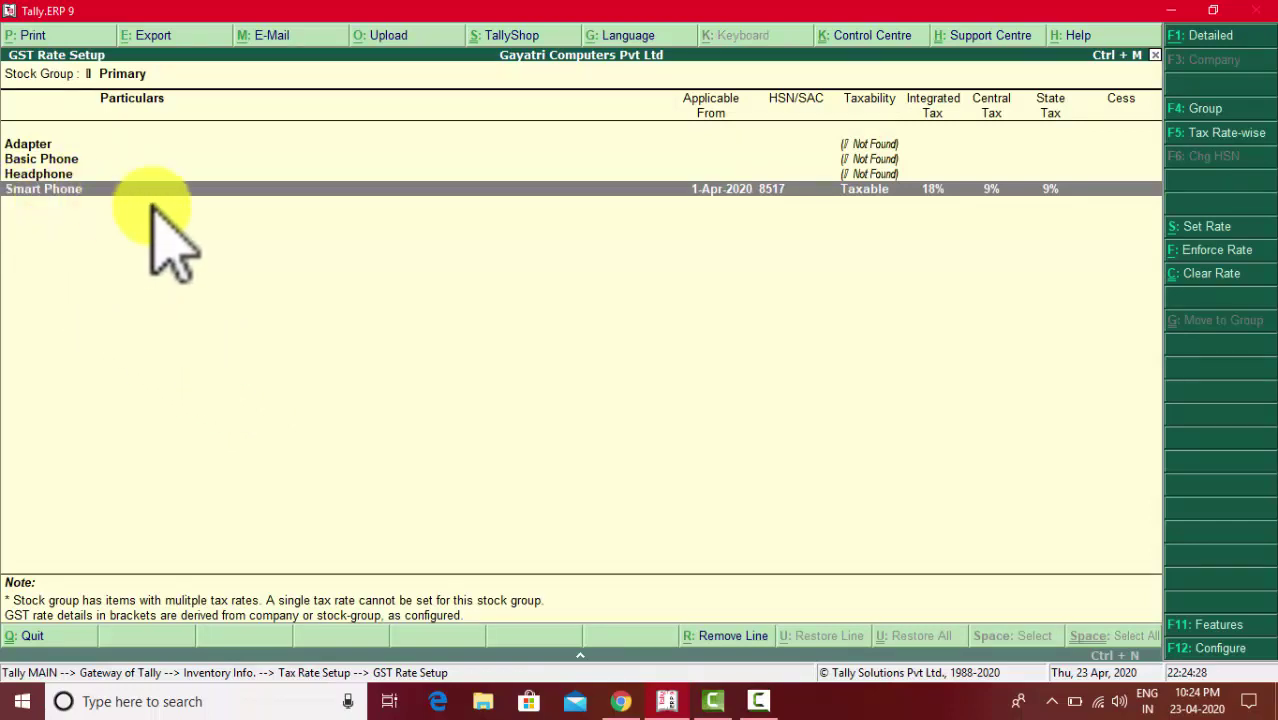
pyautogui.press('Escape')
pyautogui.press('Escape')
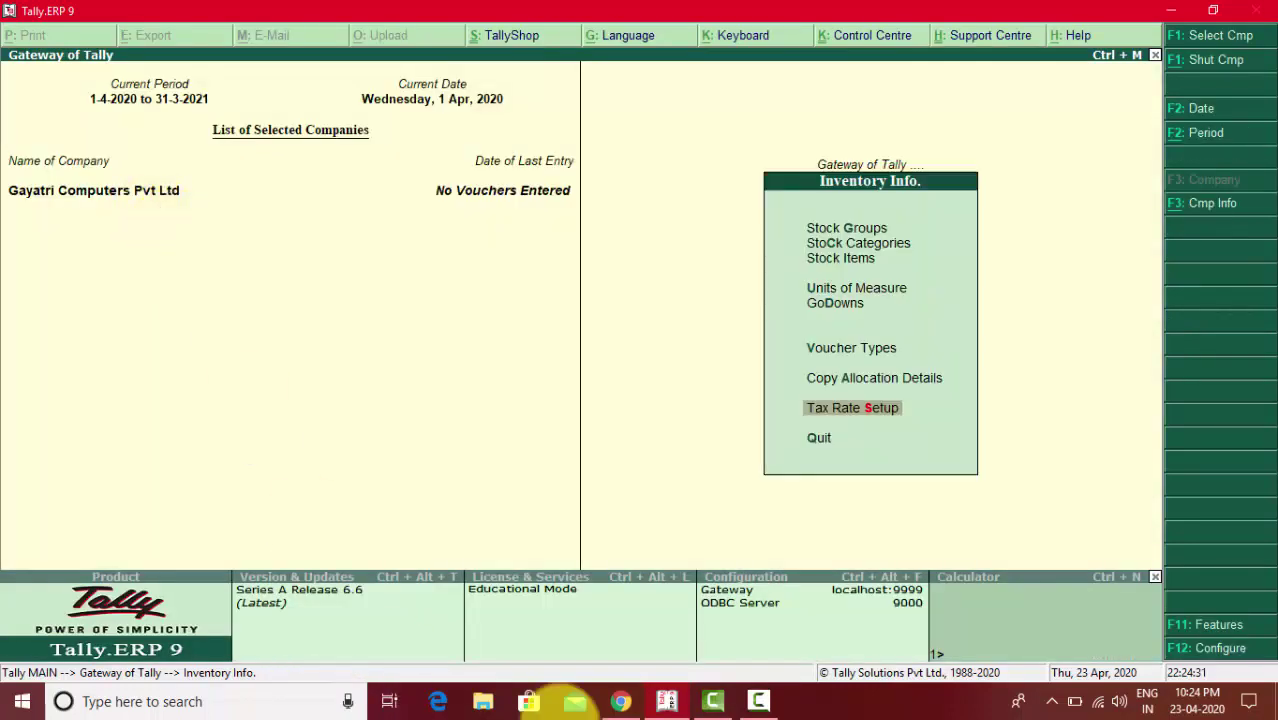
pyautogui.click(620, 701)
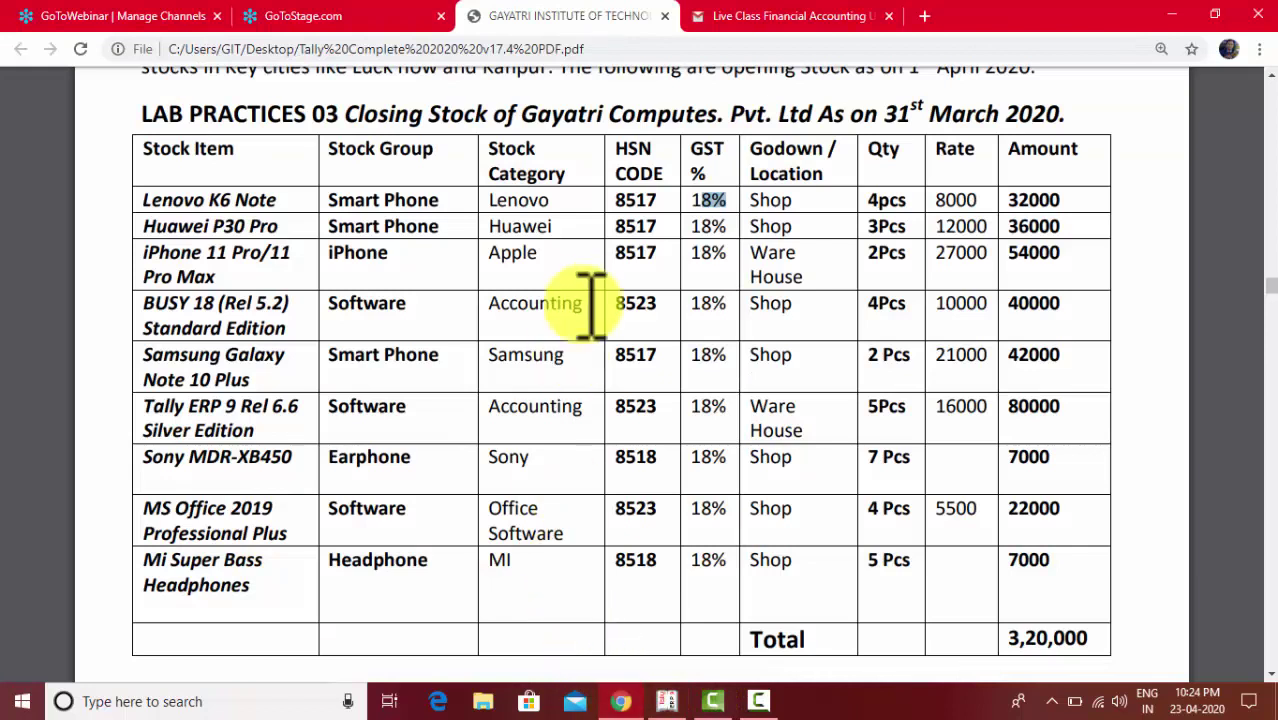
pyautogui.moveTo(410, 263); pyautogui.dragTo(340, 258)
pyautogui.click(342, 257)
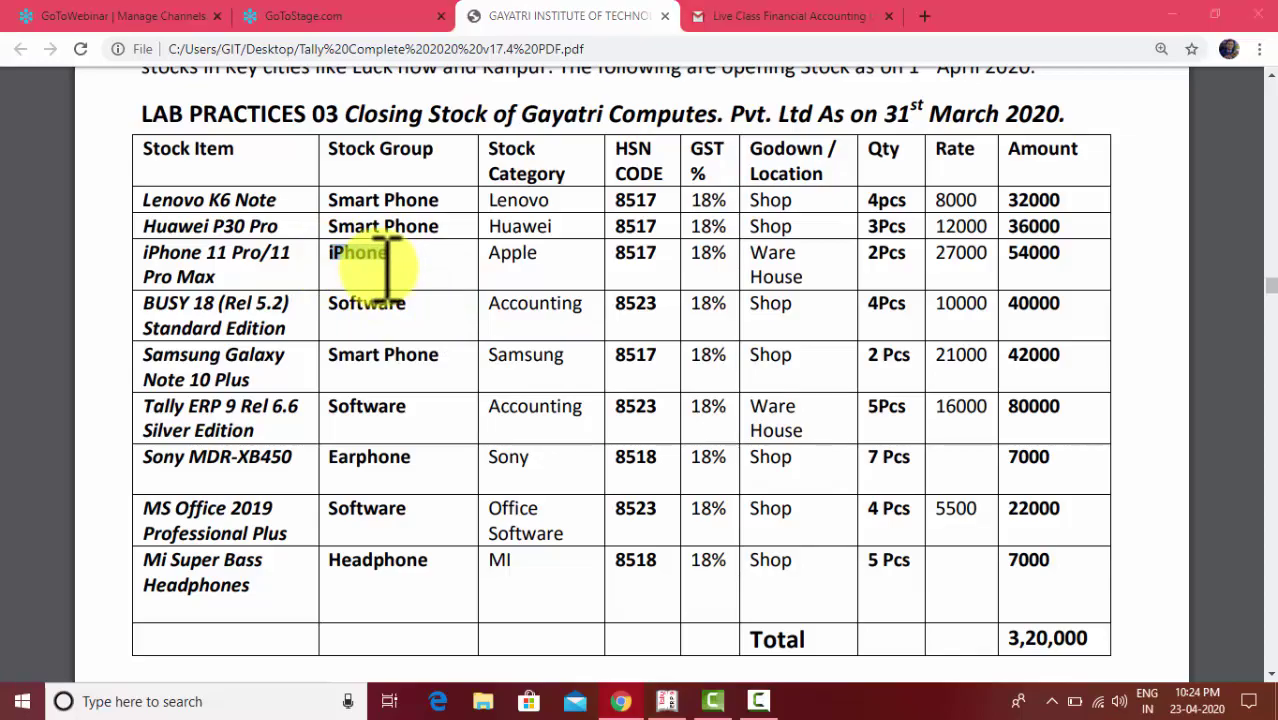
pyautogui.hotkey('alt', 'Tab')
pyautogui.press('Up')
pyautogui.press('Up')
pyautogui.press('Up')
pyautogui.press('Up')
pyautogui.press('Up')
pyautogui.press('Up')
pyautogui.press('Up')
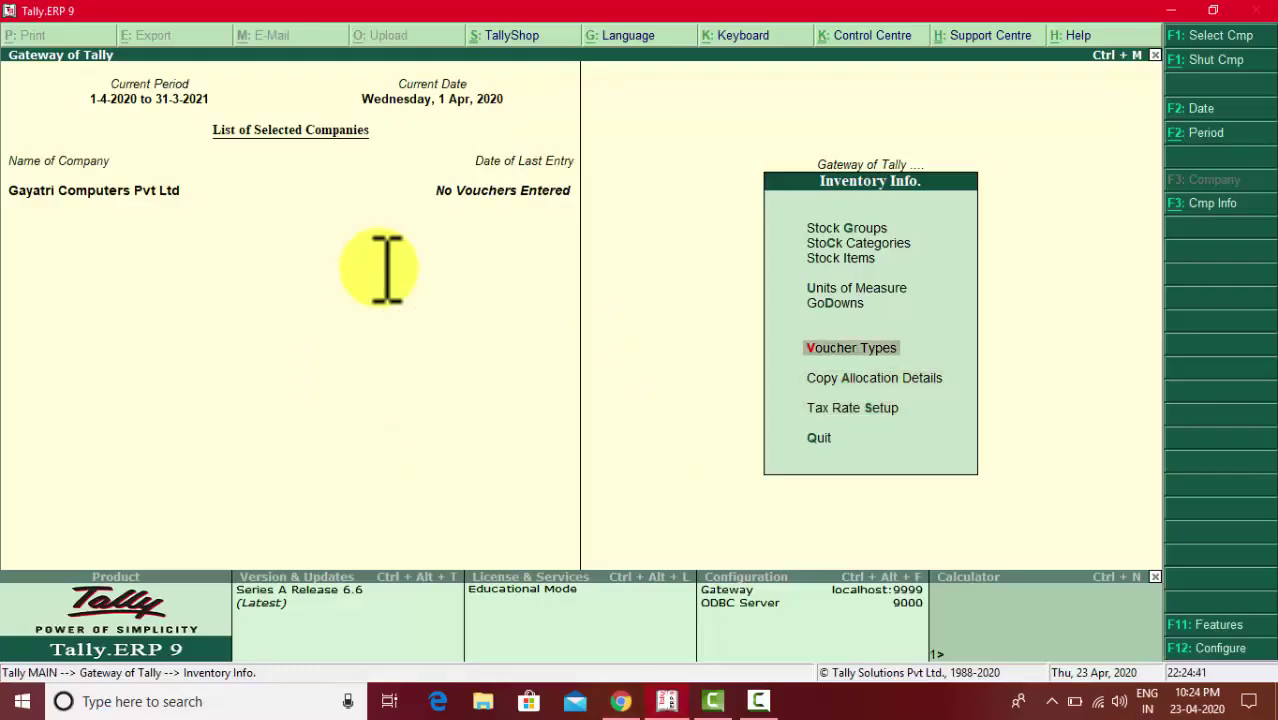
# - Create a new stock group named Iphone under Primary, enabling GST details with description Iphone
pyautogui.press('Return')
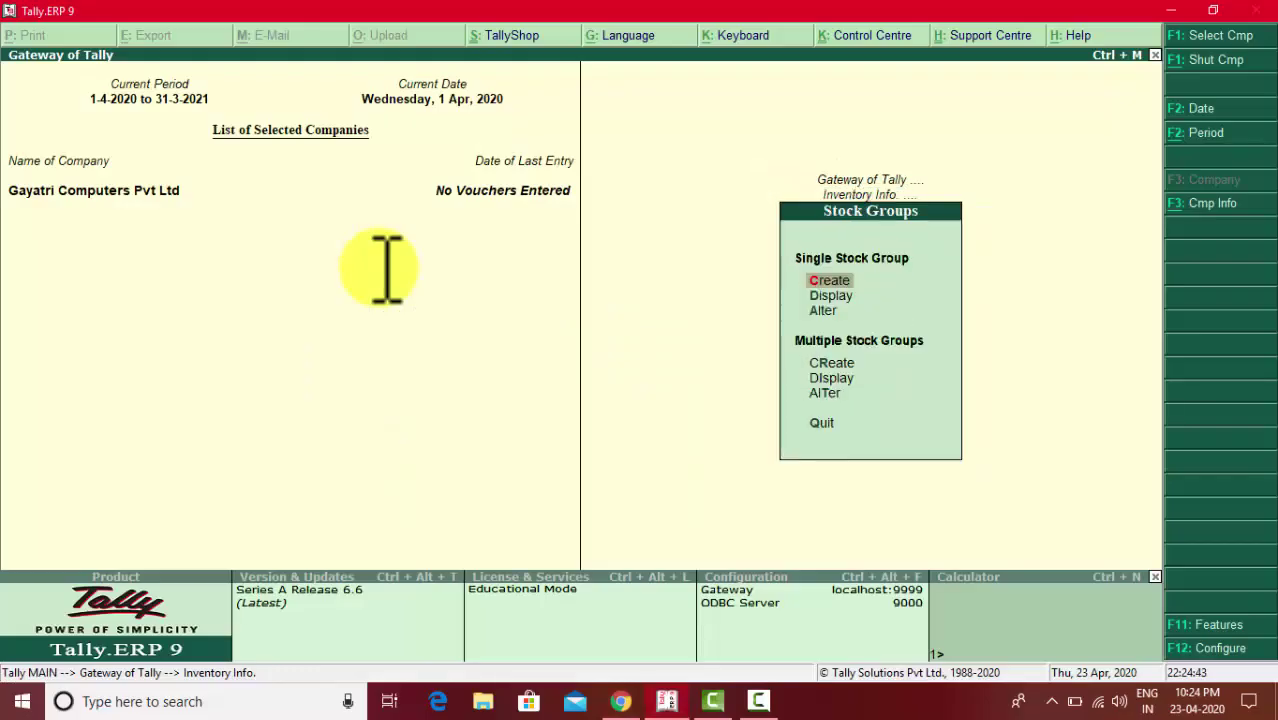
pyautogui.press('Return')
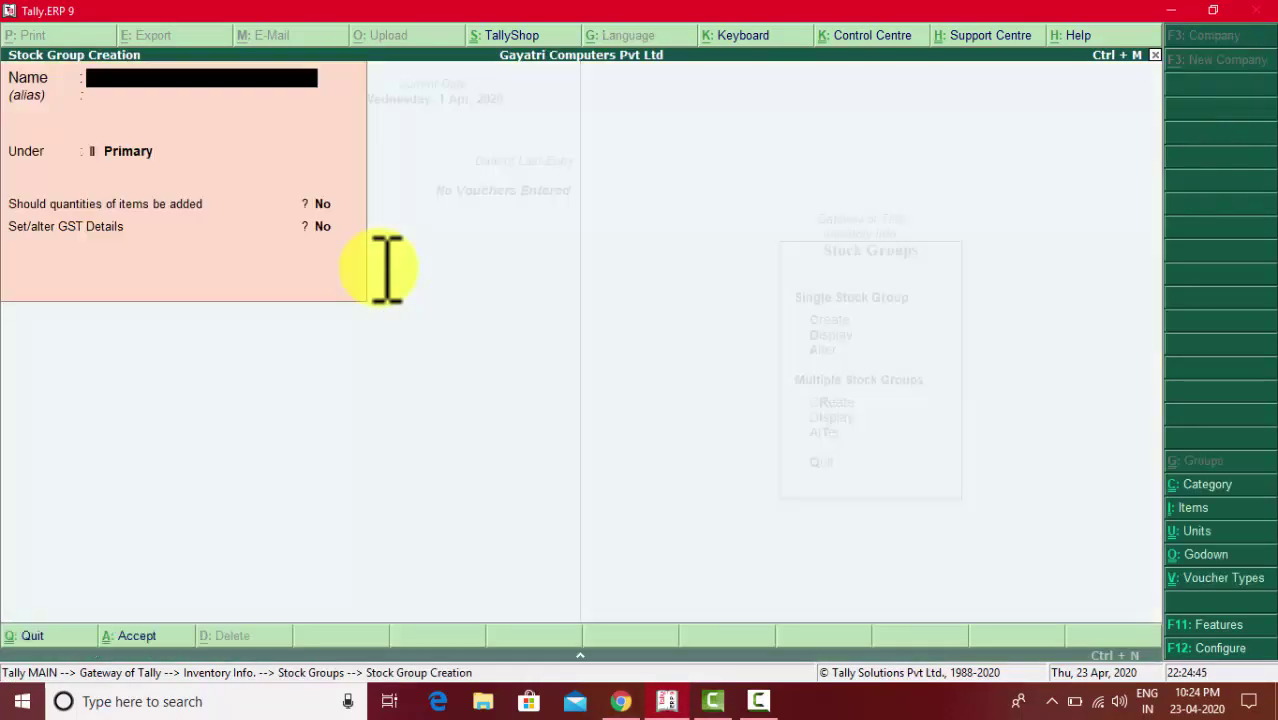
pyautogui.write('Iphone')
pyautogui.press('Return')
pyautogui.press('Return')
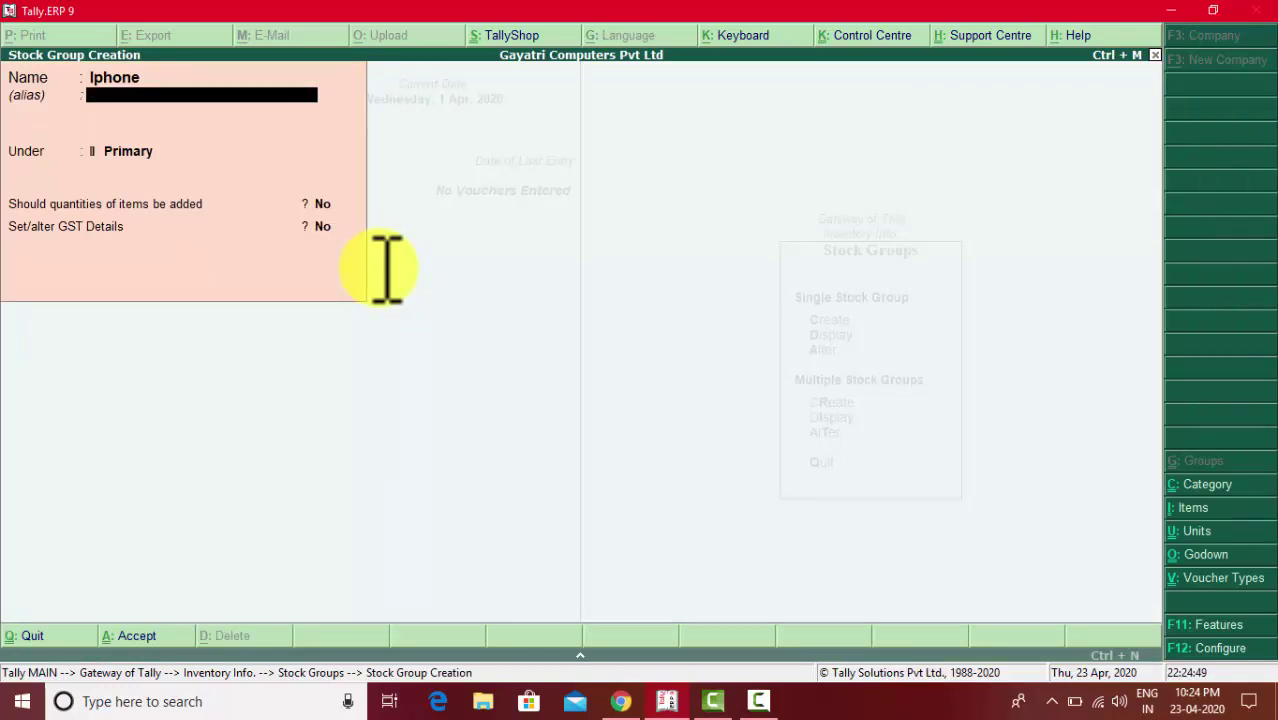
pyautogui.press('Return')
pyautogui.press('Return')
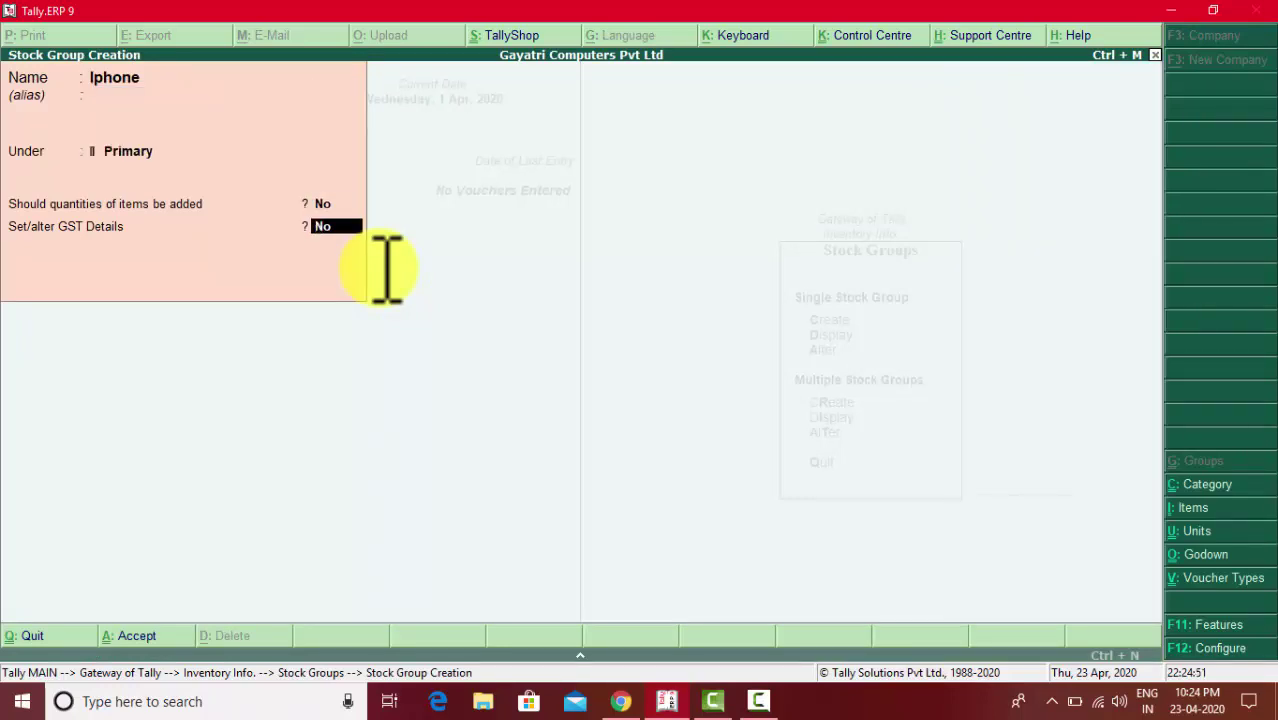
pyautogui.write('y')
pyautogui.press('Return')
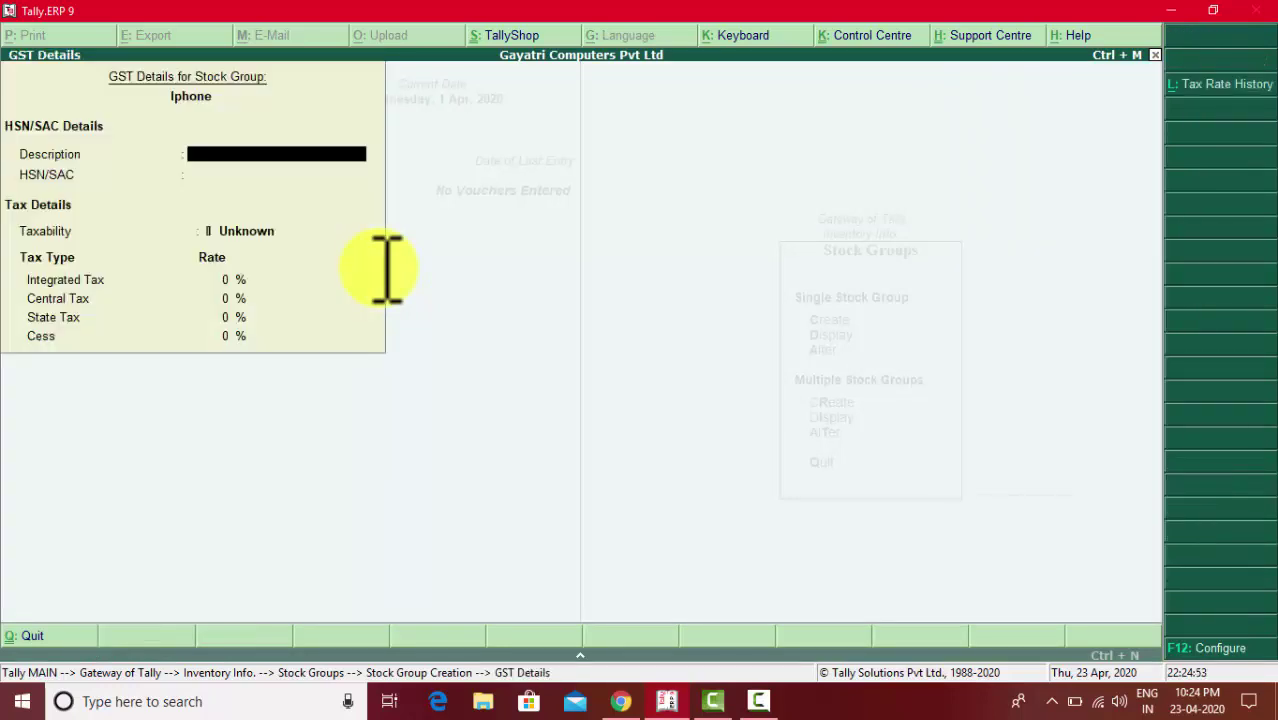
pyautogui.write('Iphone')
pyautogui.press('Return')
pyautogui.press('Return')
# - Give Iphone HSN 8517, Taxable, 18% integrated GST (9% central, 9% state), and save
pyautogui.press('BackSpace')
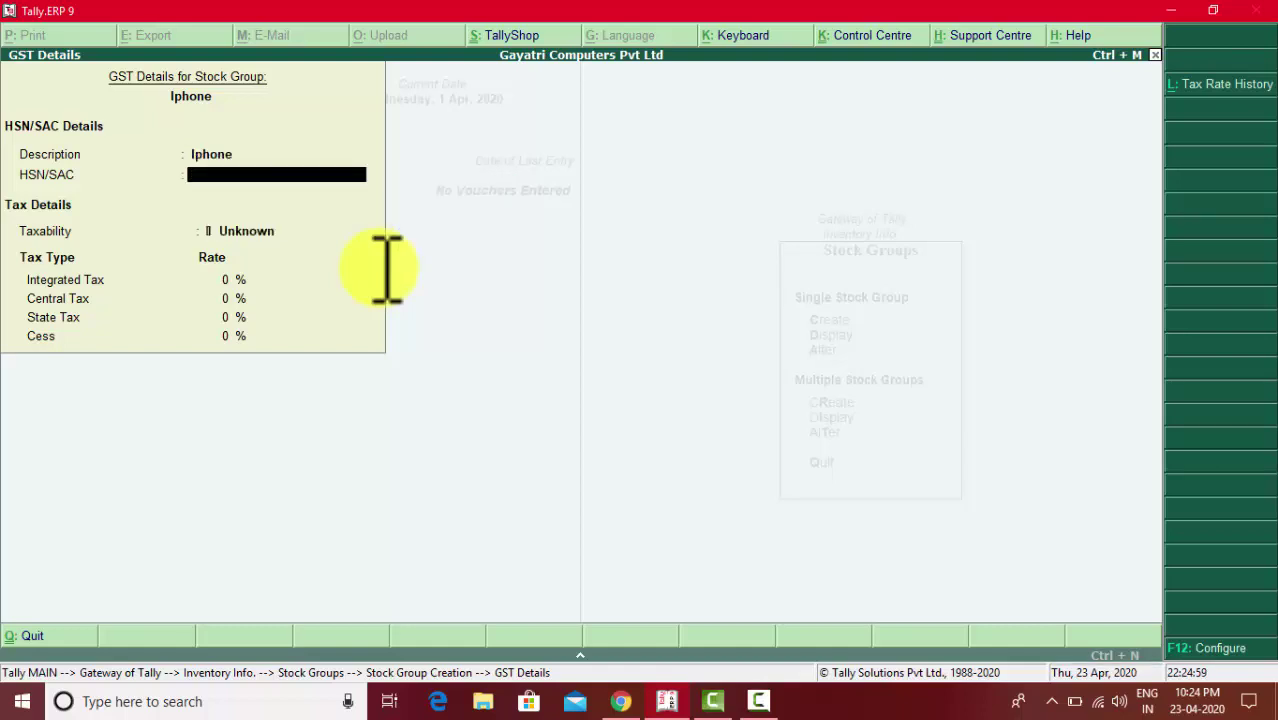
pyautogui.hotkey('alt', 'Tab')
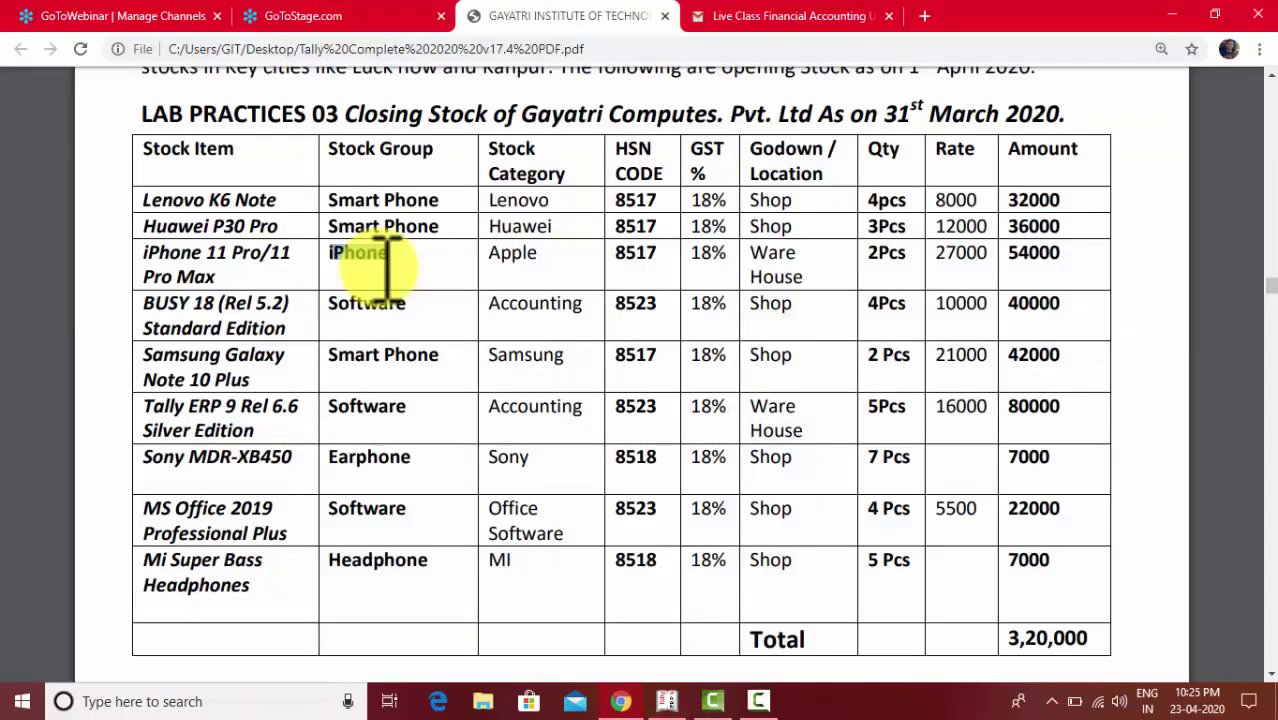
pyautogui.hotkey('alt', 'Tab')
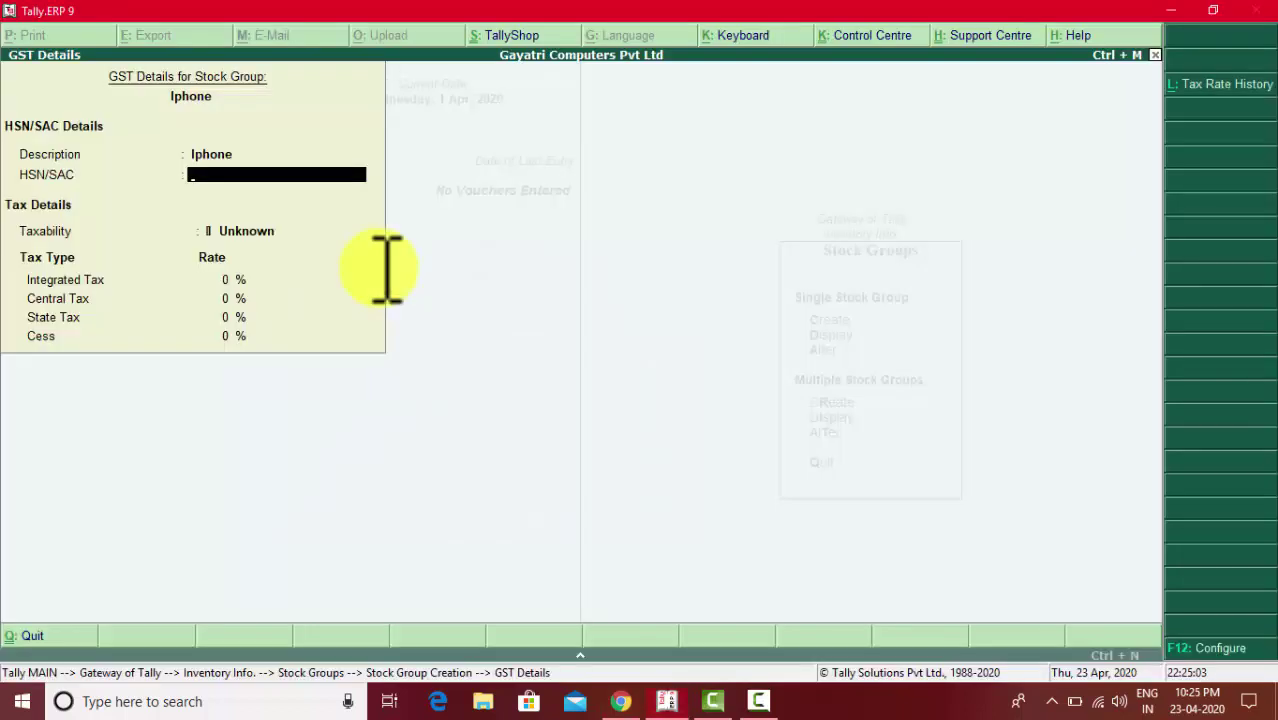
pyautogui.write('8517')
pyautogui.press('Return')
pyautogui.press('Down')
pyautogui.press('Down')
pyautogui.press('Down')
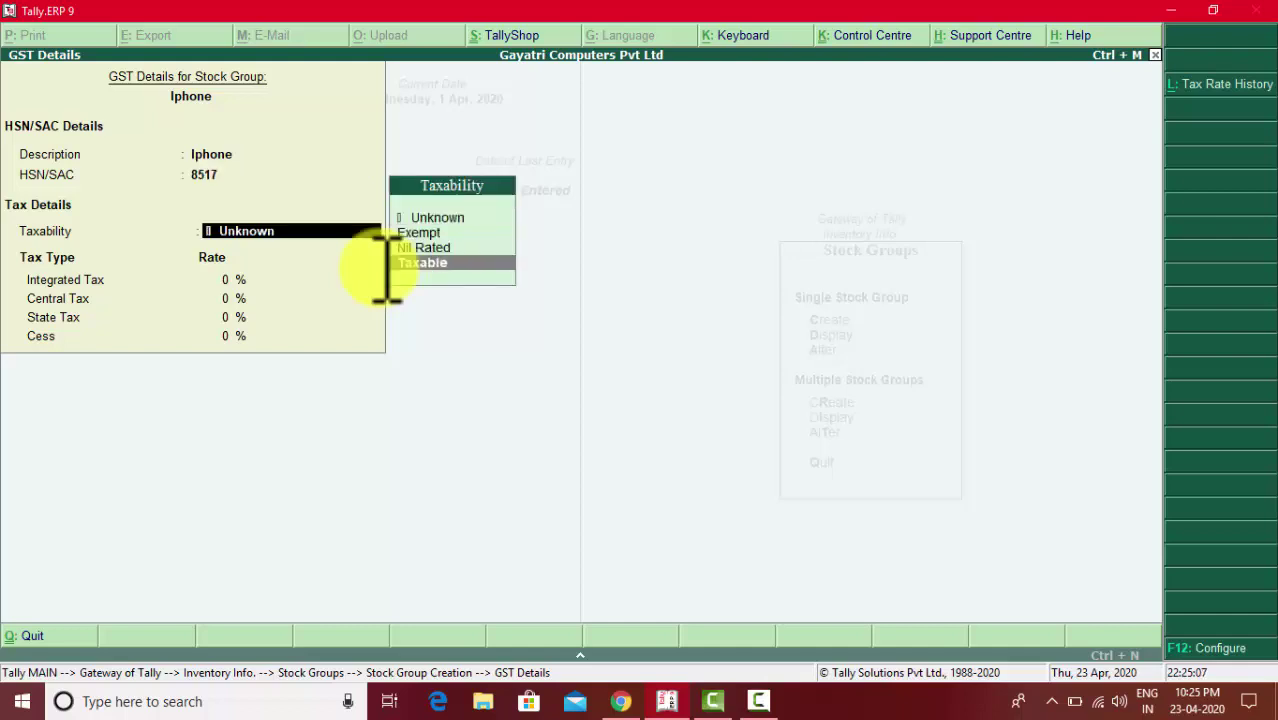
pyautogui.press('Return')
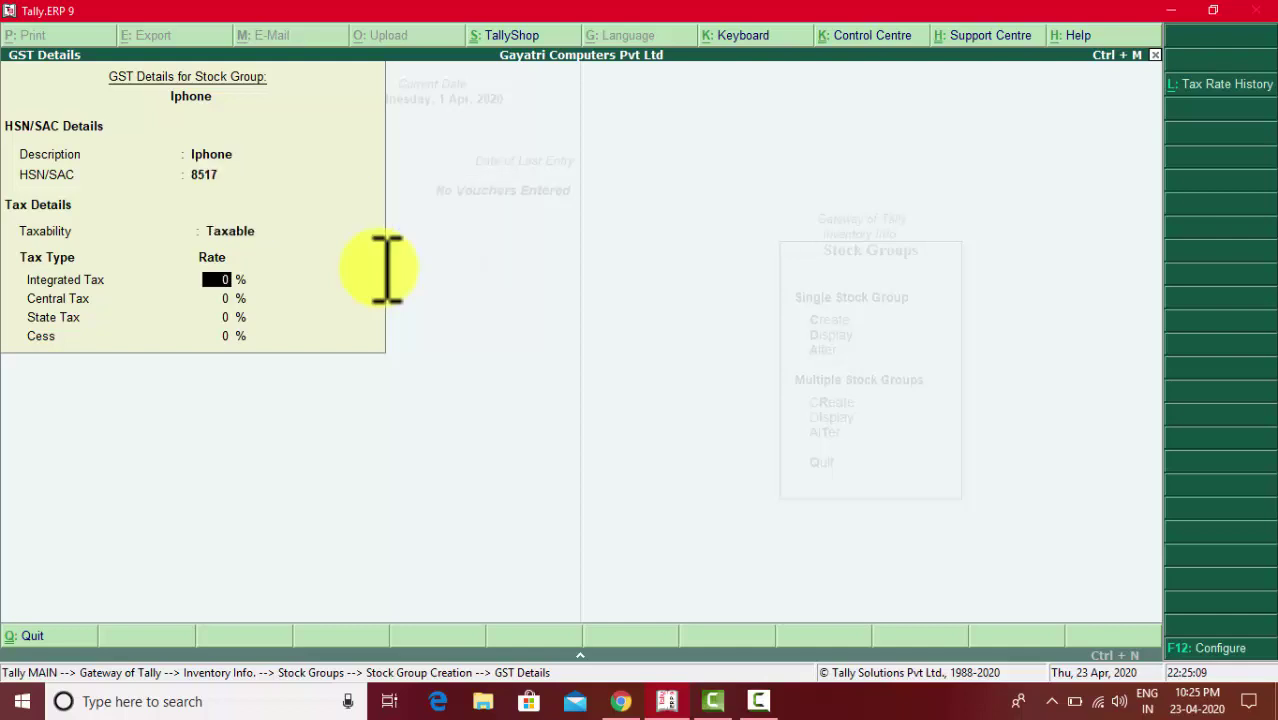
pyautogui.hotkey('alt', 'Tab')
pyautogui.hotkey('alt', 'Tab')
pyautogui.write('18')
pyautogui.press('Return')
pyautogui.press('Return')
pyautogui.press('Return')
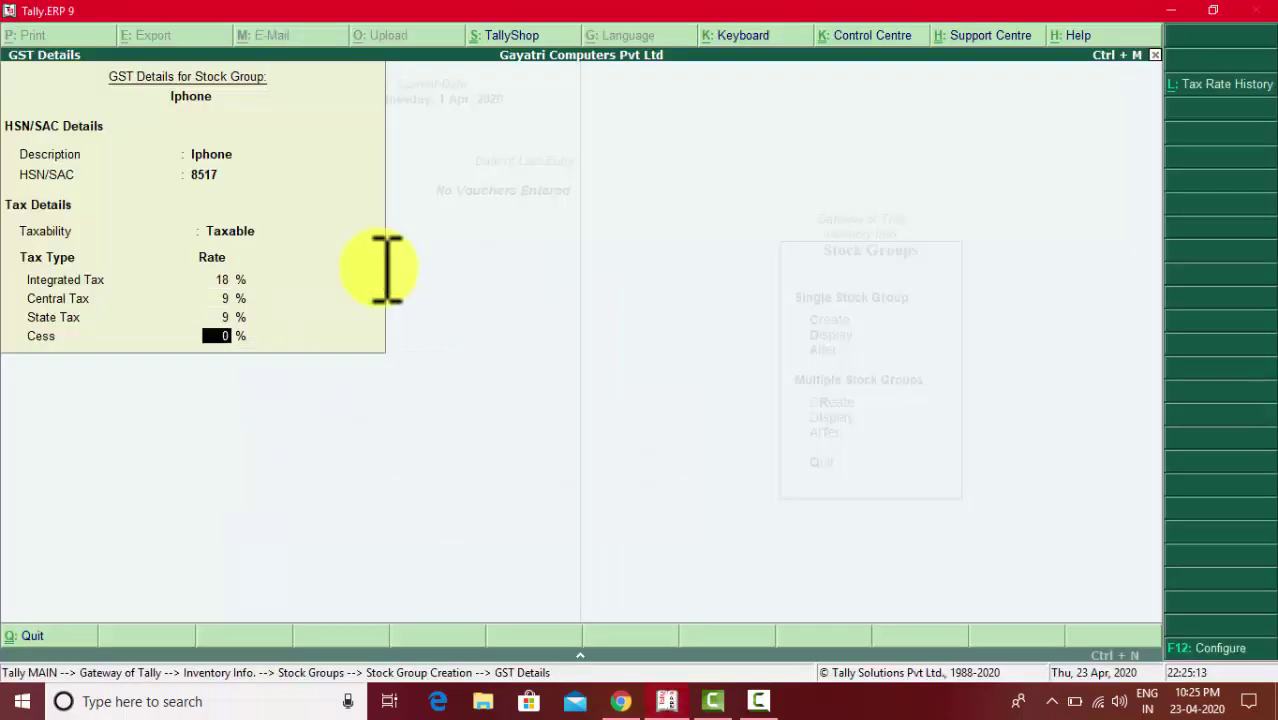
pyautogui.press('Return')
pyautogui.press('Return')
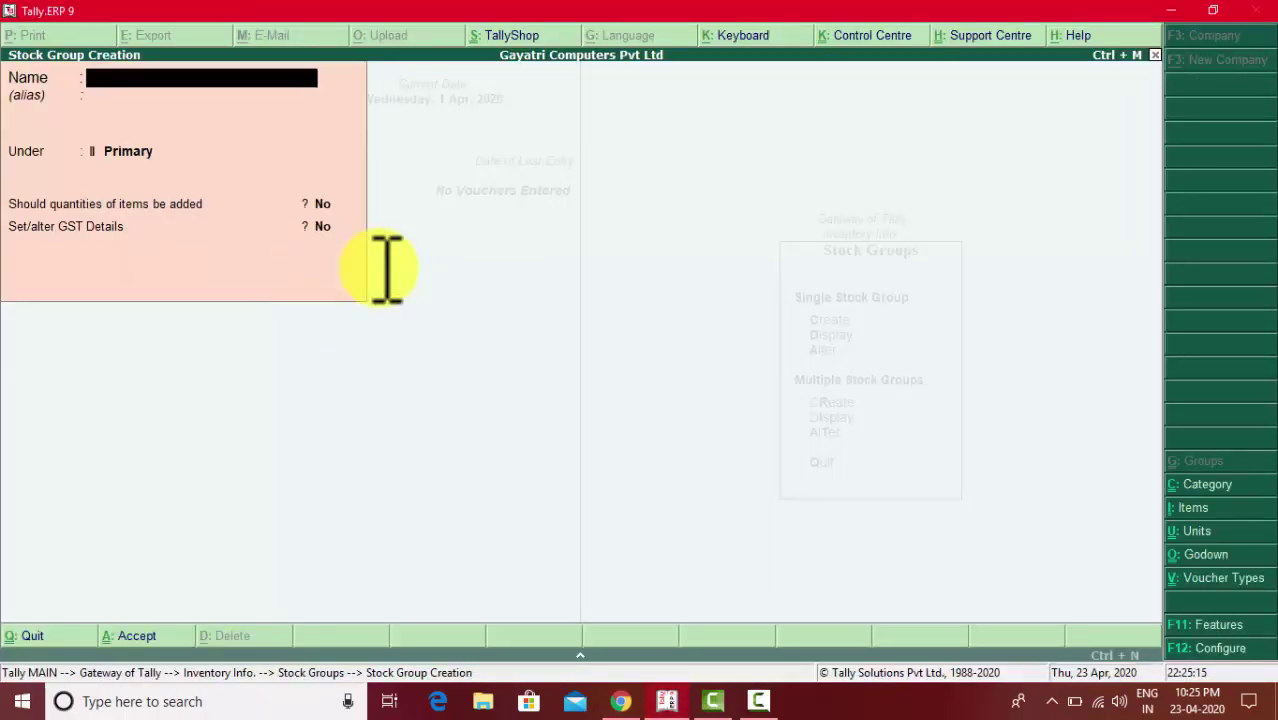
pyautogui.hotkey('alt', 'Tab')
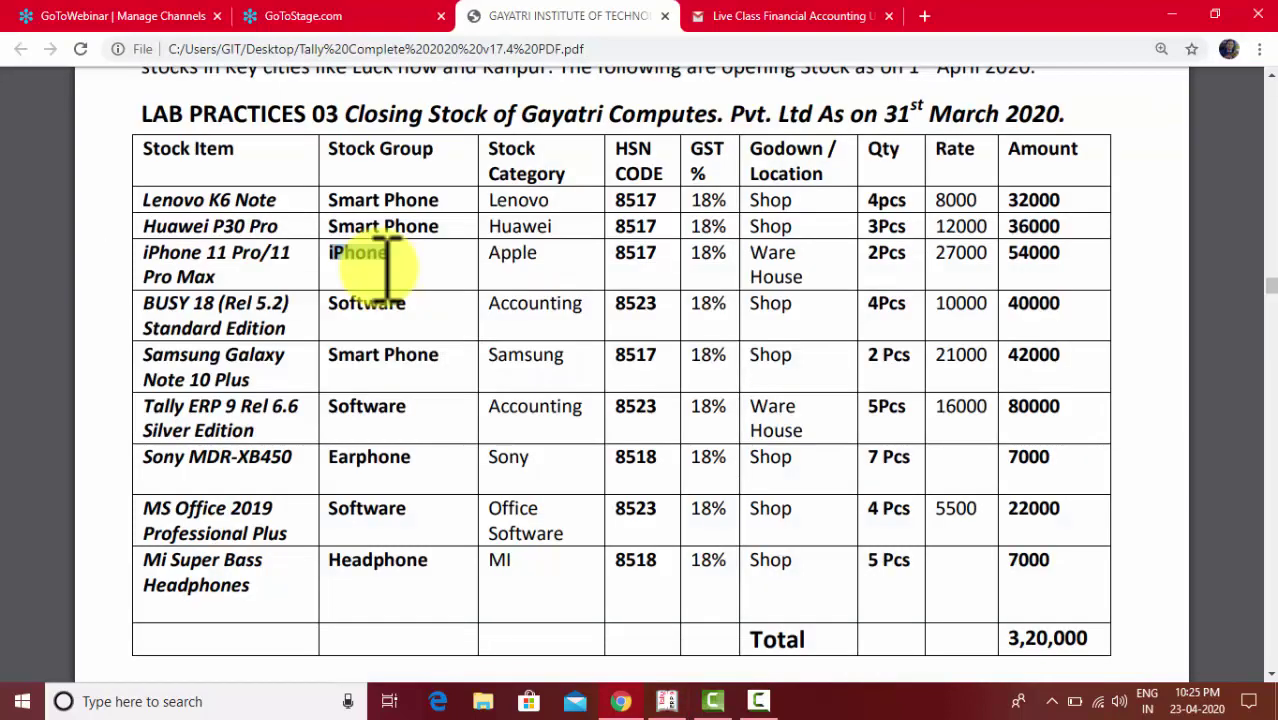
# - Name a new stock group Software and enable GST details with description Software
pyautogui.doubleClick(370, 256)
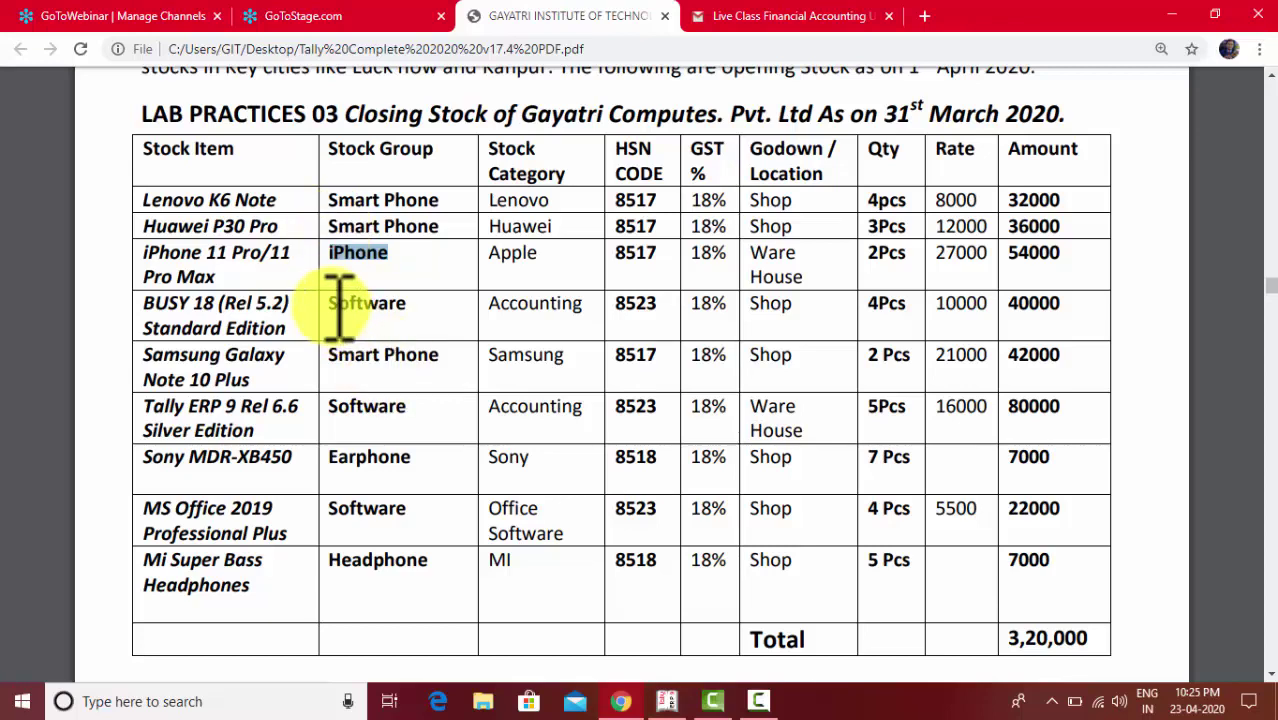
pyautogui.hotkey('alt', 'Tab')
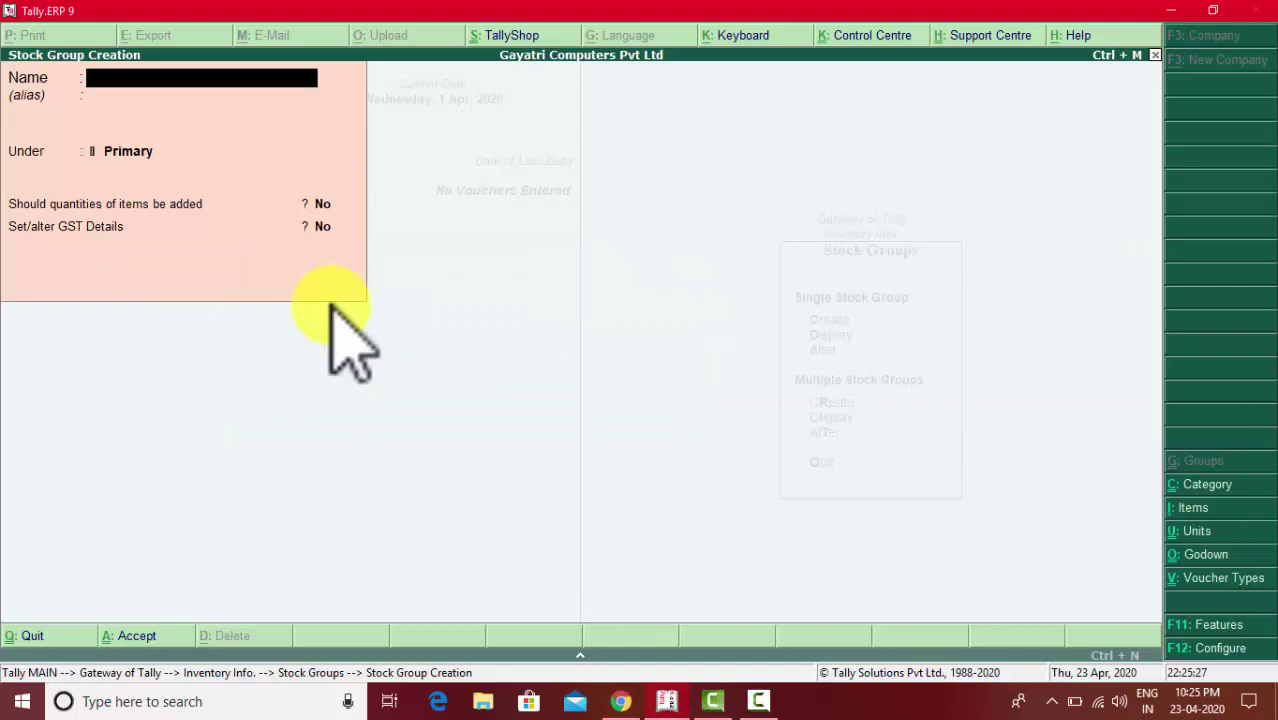
pyautogui.write('Soft')
pyautogui.write('ware')
pyautogui.press('Return')
pyautogui.press('Return')
pyautogui.press('Return')
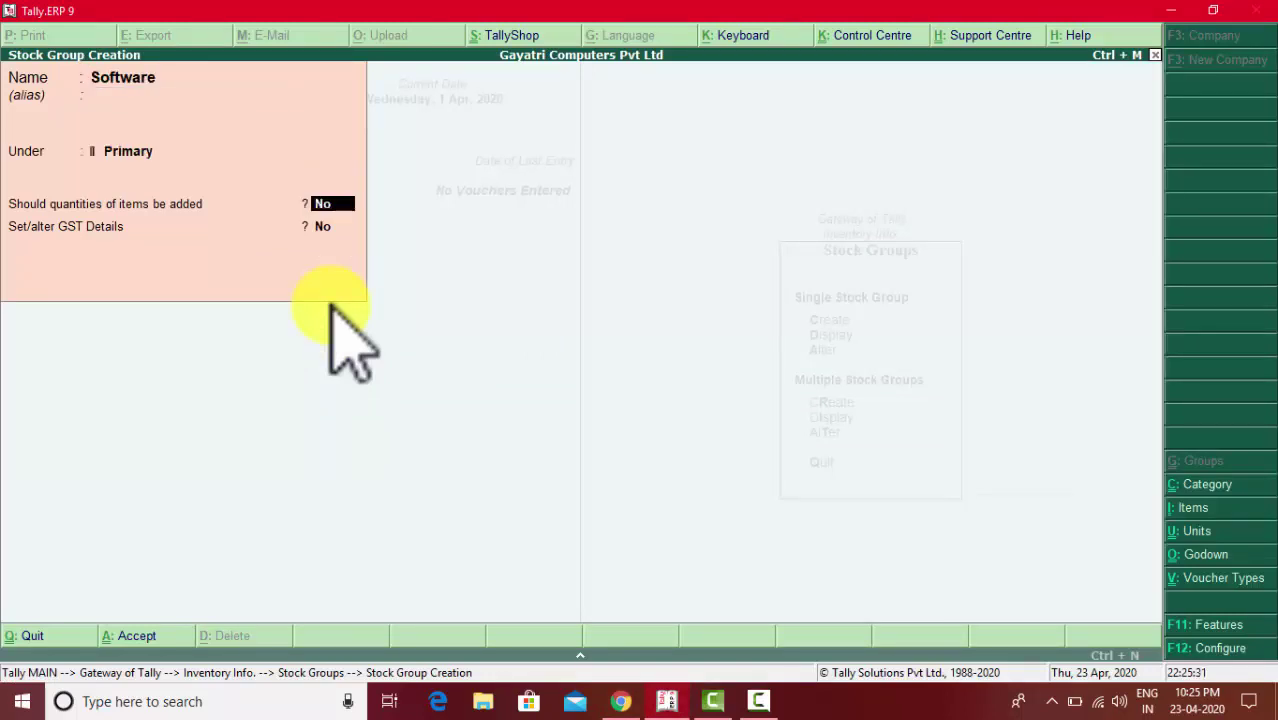
pyautogui.press('Return')
pyautogui.write('y')
pyautogui.press('Return')
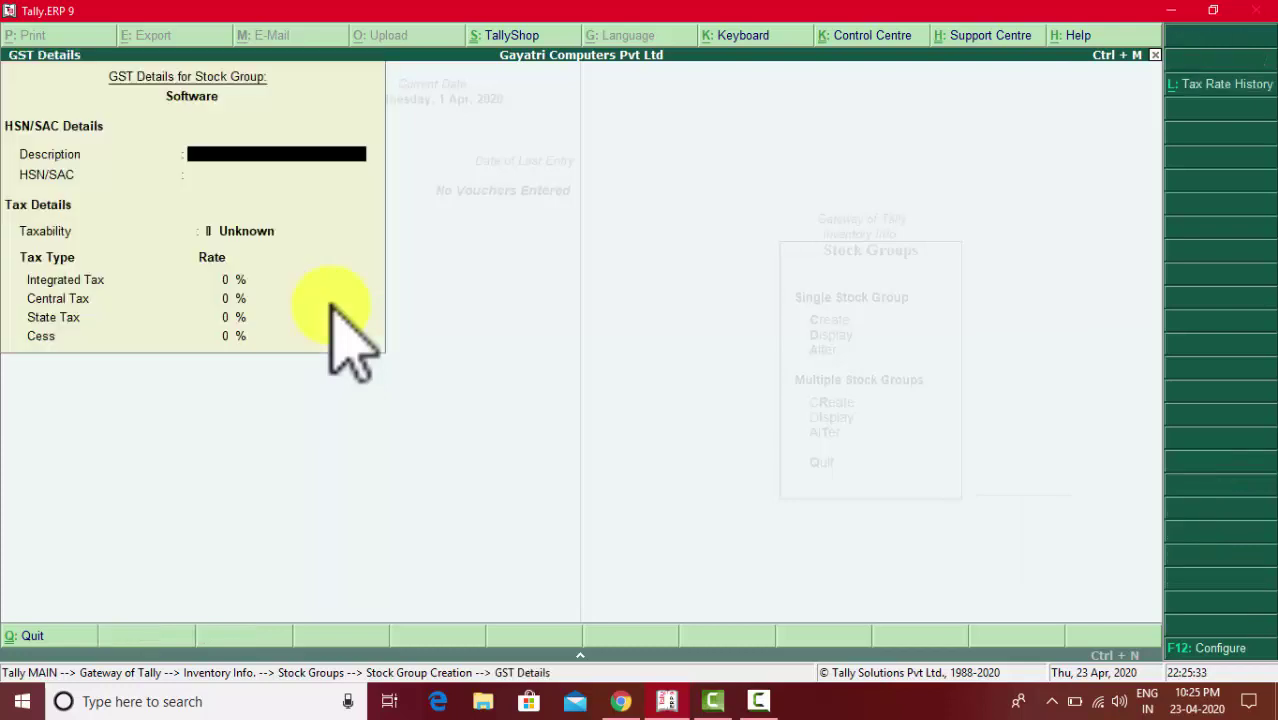
pyautogui.write('Software')
pyautogui.press('Return')
pyautogui.press('Return')
# - Set Software as Taxable with HSN 8523 and 18% integrated GST (9% central, 9% state), and save
pyautogui.press('Down')
pyautogui.press('Down')
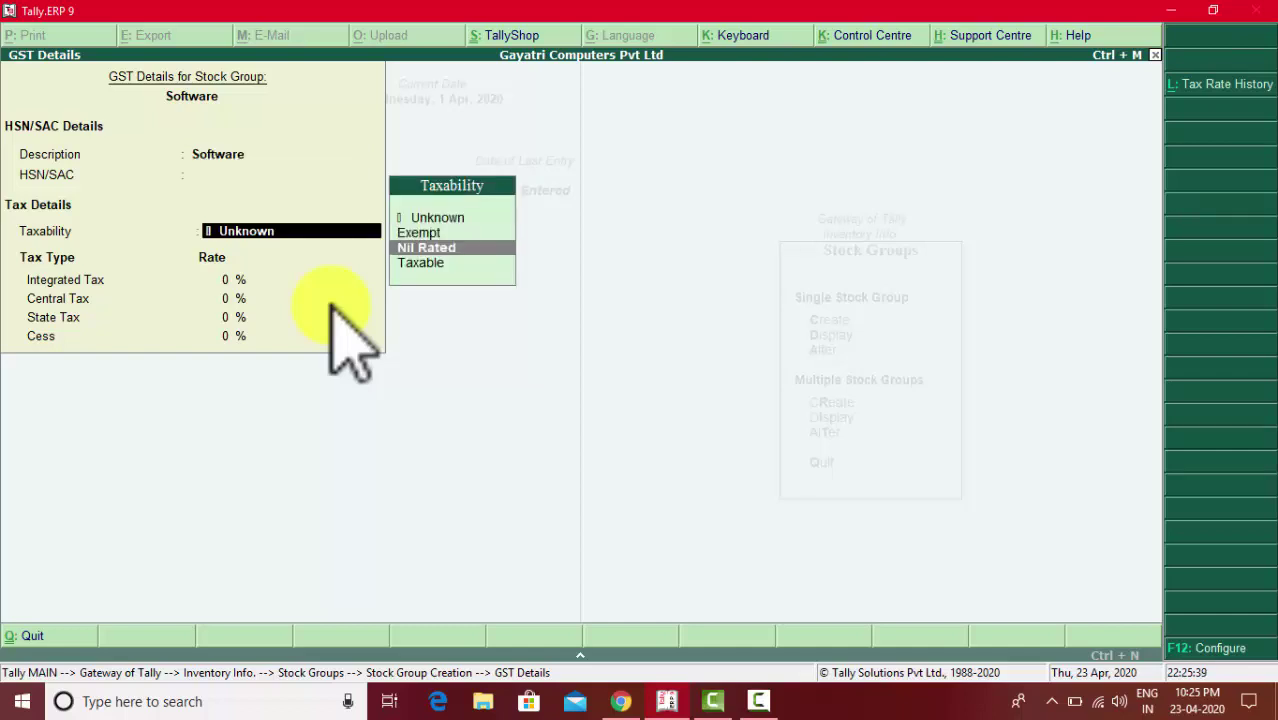
pyautogui.press('Down')
pyautogui.press('Return')
pyautogui.hotkey('alt', 'Tab')
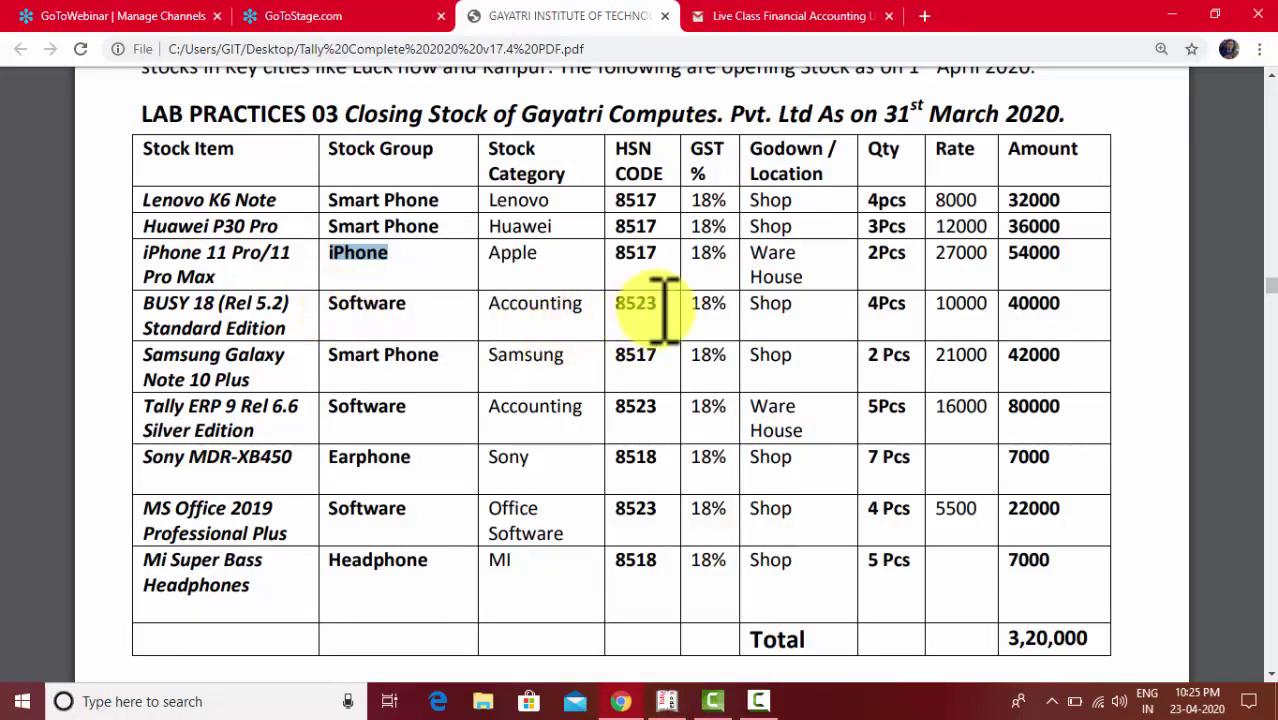
pyautogui.hotkey('alt', 'Tab')
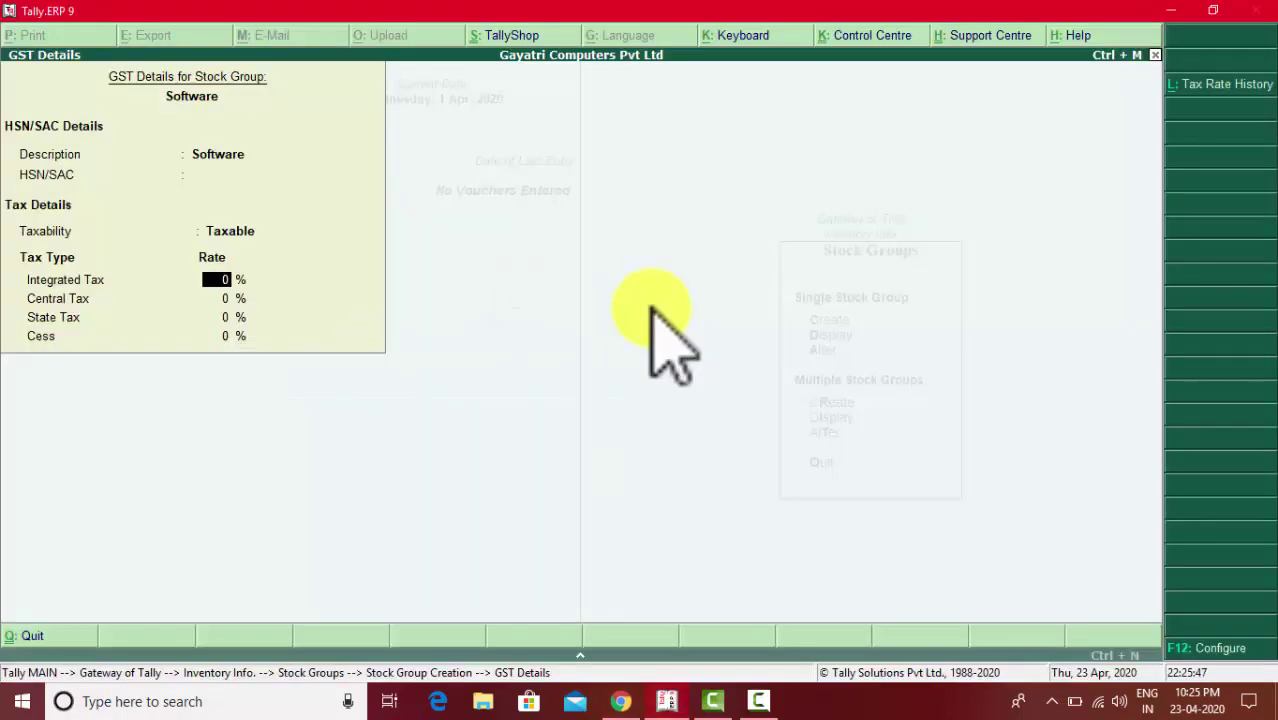
pyautogui.write('8523')
pyautogui.press('BackSpace')
pyautogui.press('BackSpace')
pyautogui.press('BackSpace')
pyautogui.press('BackSpace')
pyautogui.press('BackSpace')
pyautogui.press('BackSpace')
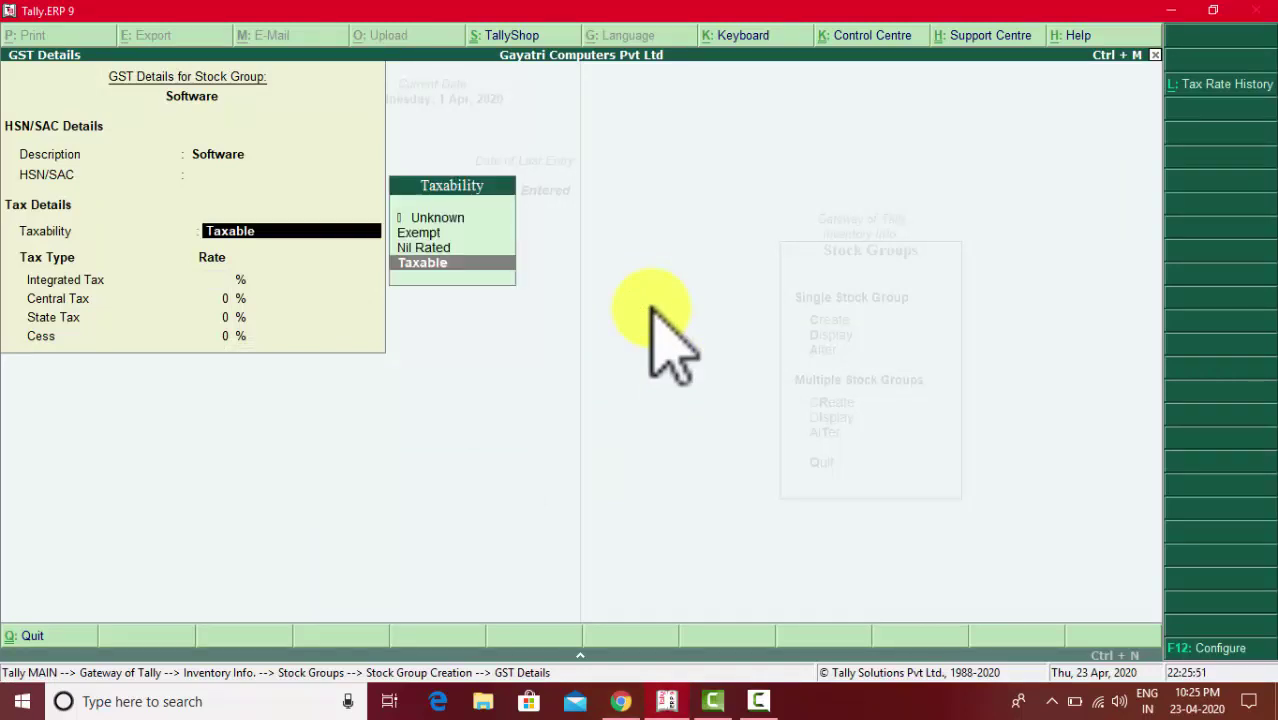
pyautogui.write('8523')
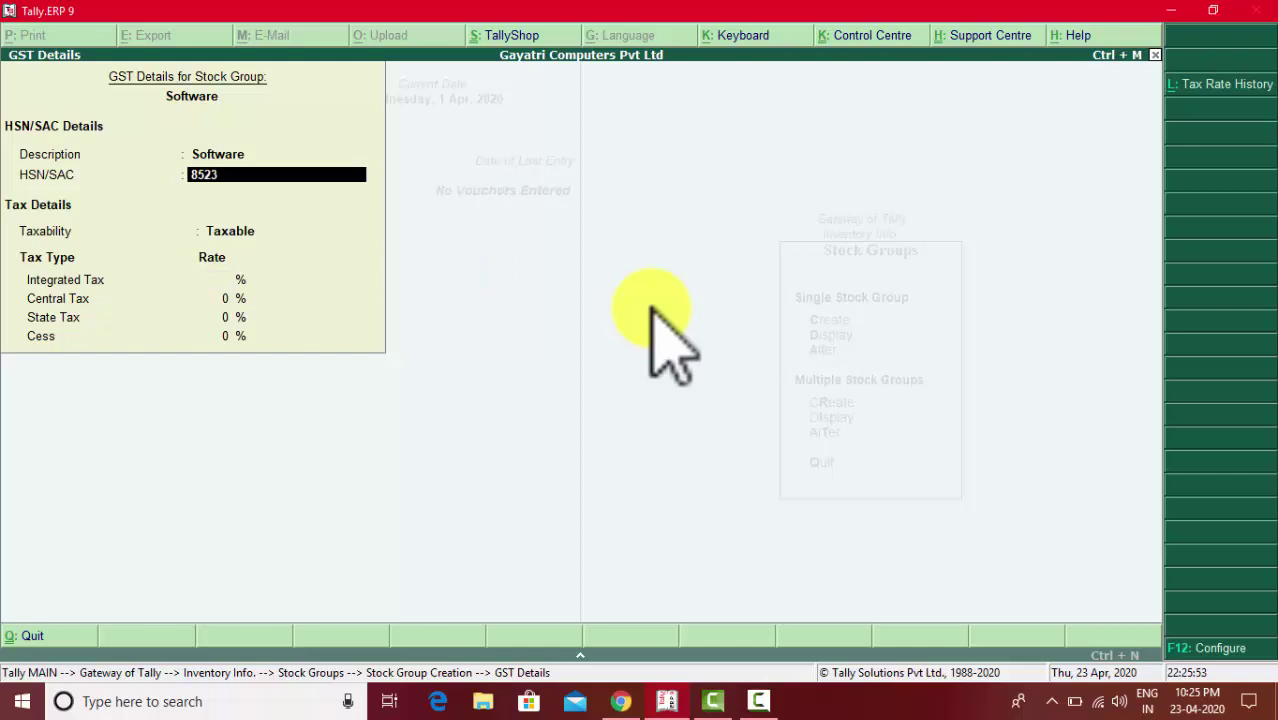
pyautogui.press('Return')
pyautogui.press('Return')
pyautogui.write('18')
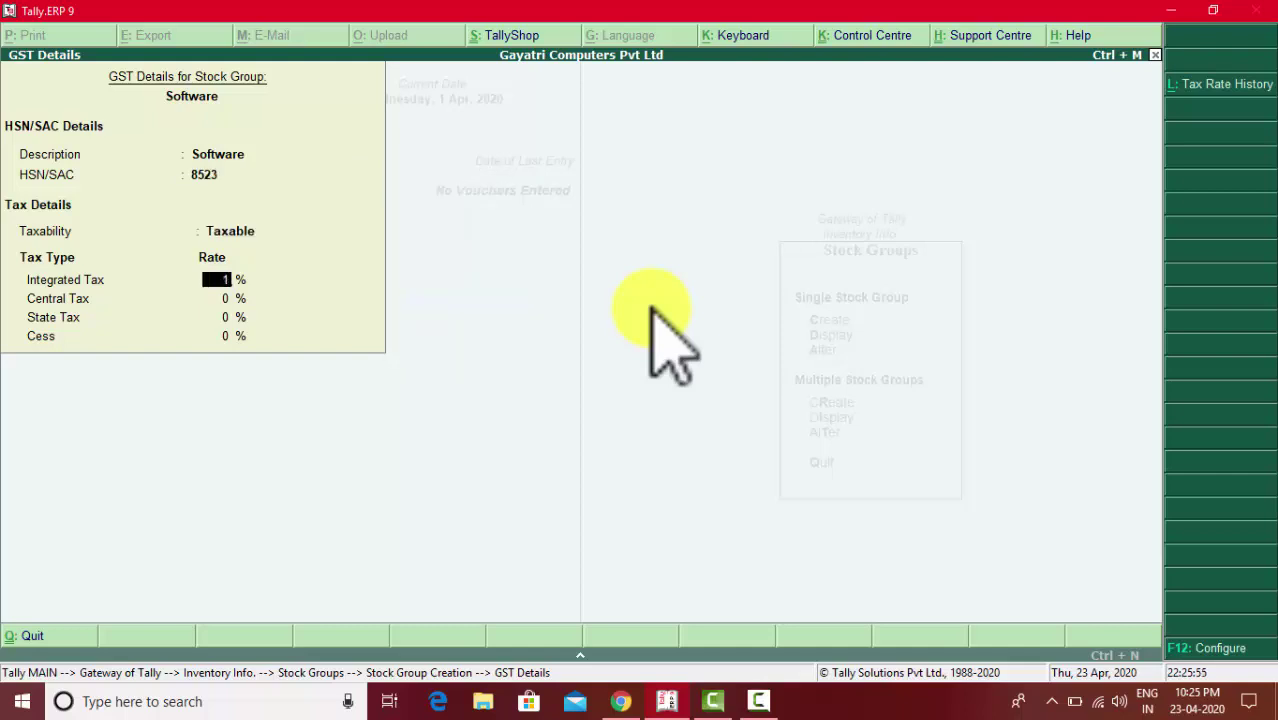
pyautogui.press('Return')
pyautogui.press('Return')
pyautogui.press('Return')
pyautogui.press('Return')
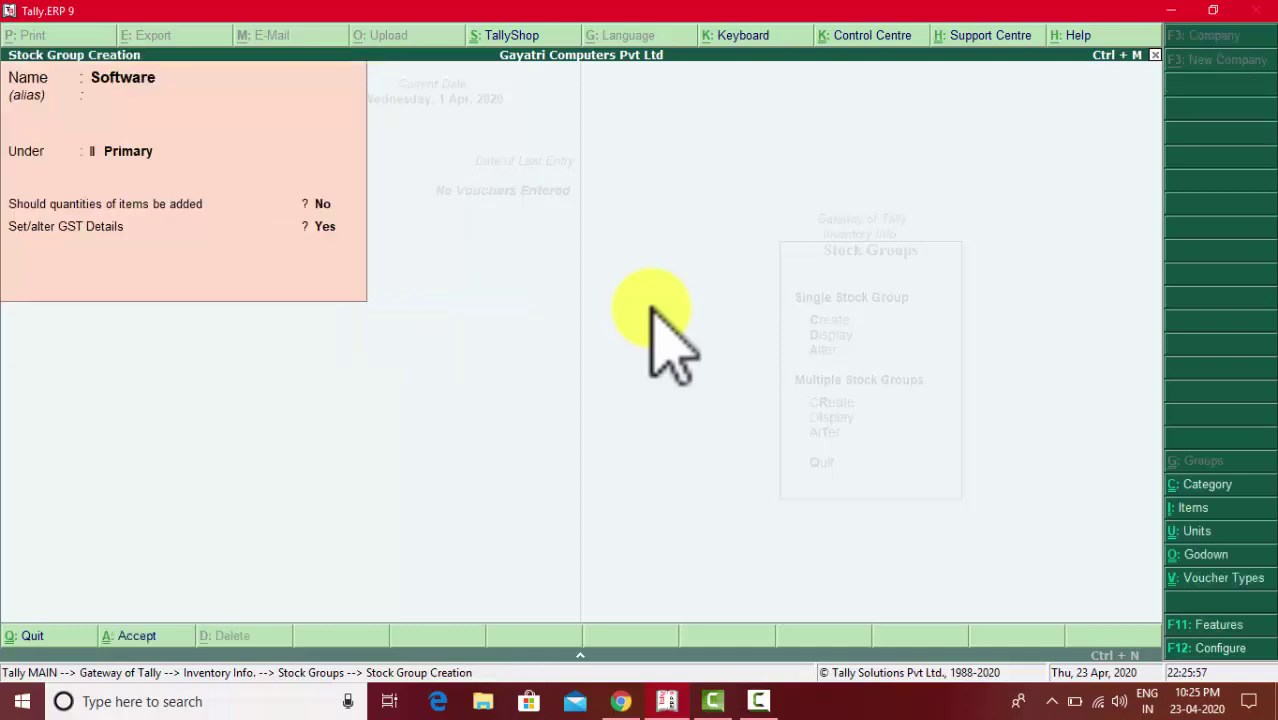
pyautogui.press('Return')
pyautogui.hotkey('alt', 'Tab')
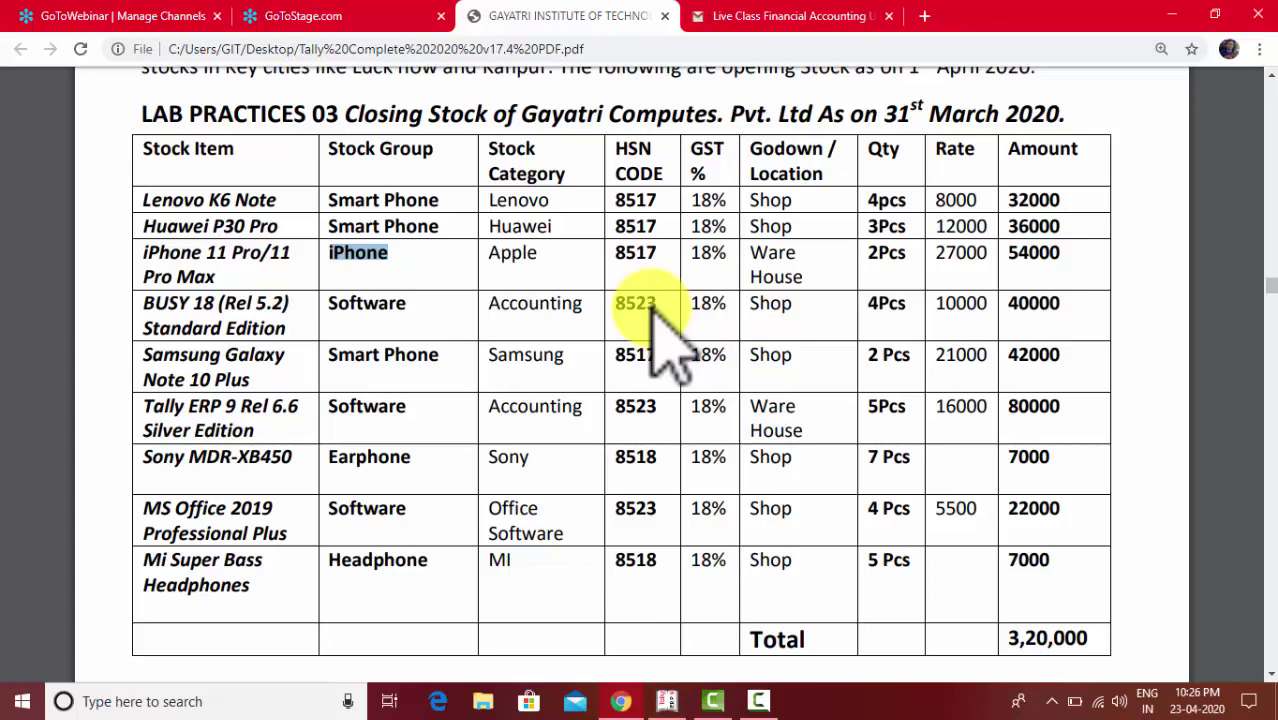
pyautogui.hotkey('alt', 'Tab')
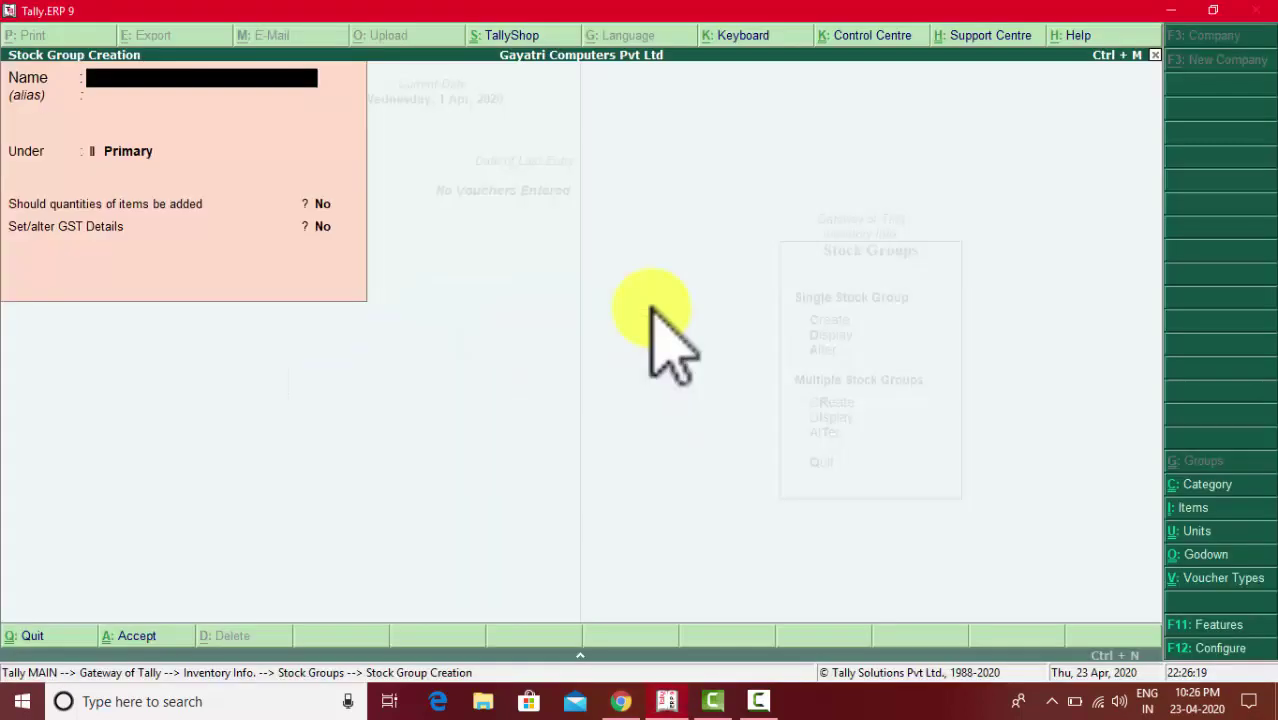
pyautogui.press('Escape')
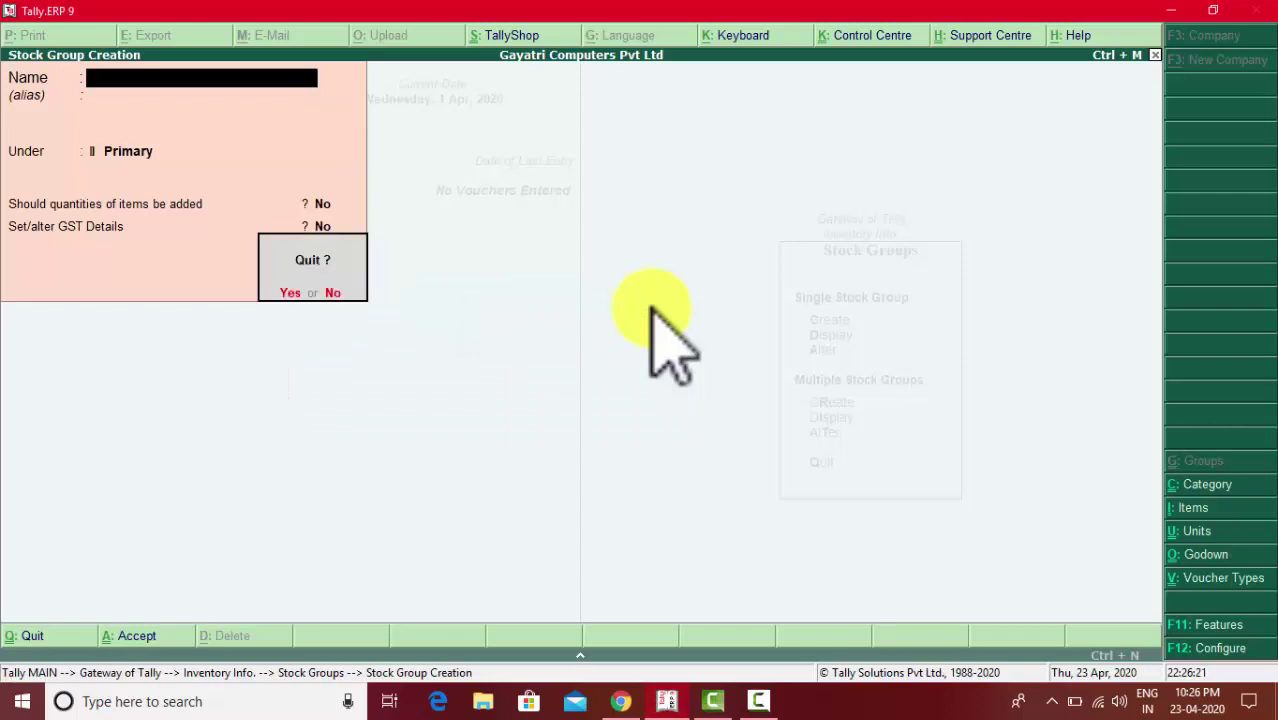
pyautogui.press('y')
pyautogui.press('Down')
pyautogui.press('Down')
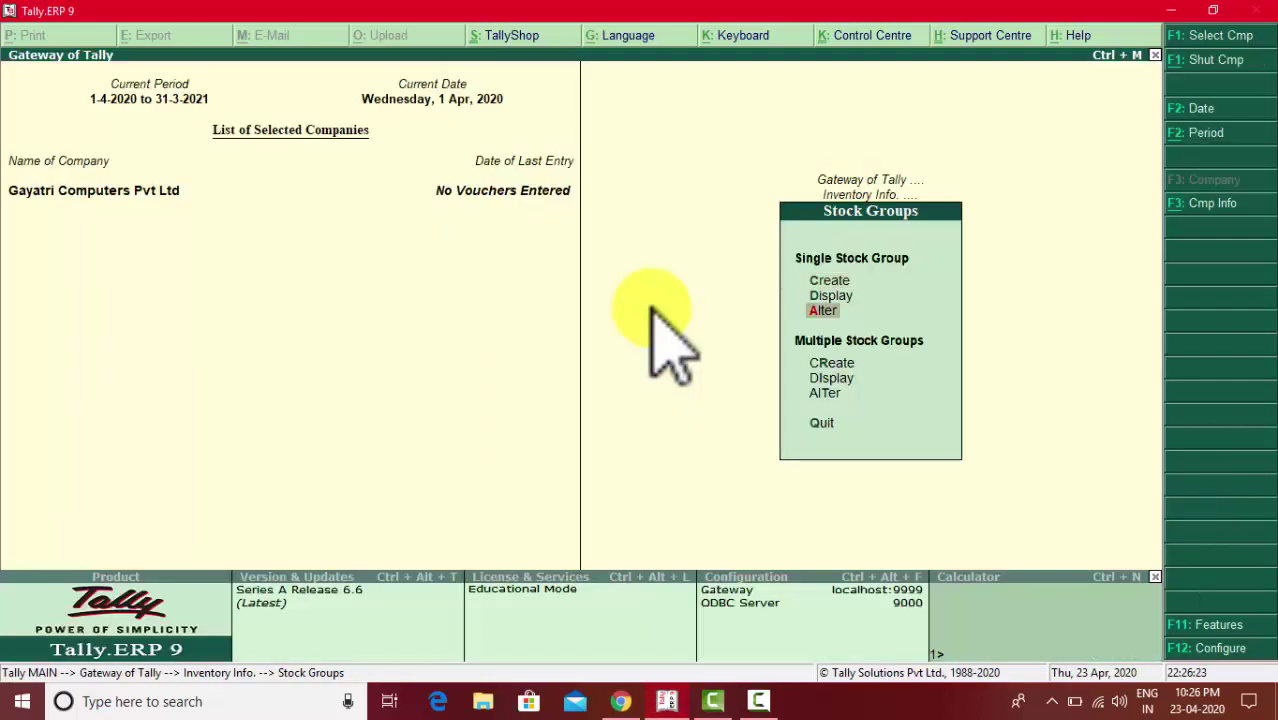
pyautogui.press('Return')
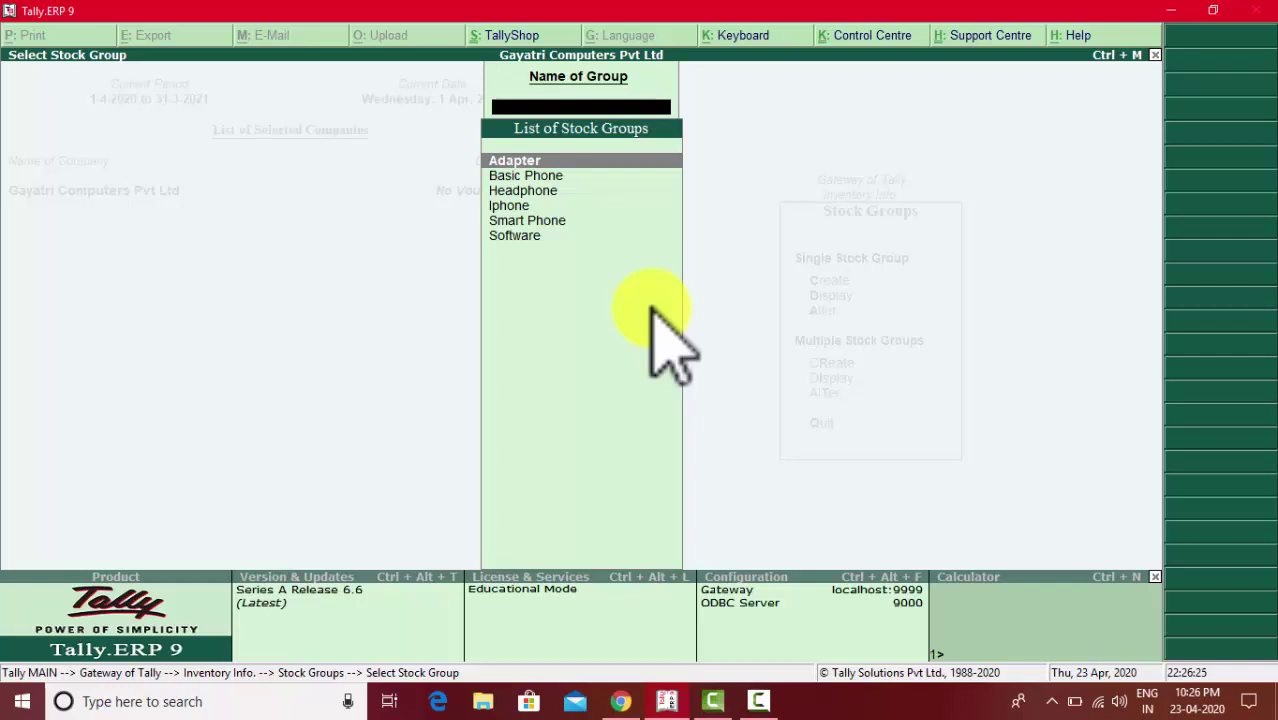
pyautogui.press('Down')
pyautogui.press('Down')
pyautogui.press('Down')
pyautogui.press('Down')
pyautogui.press('Down')
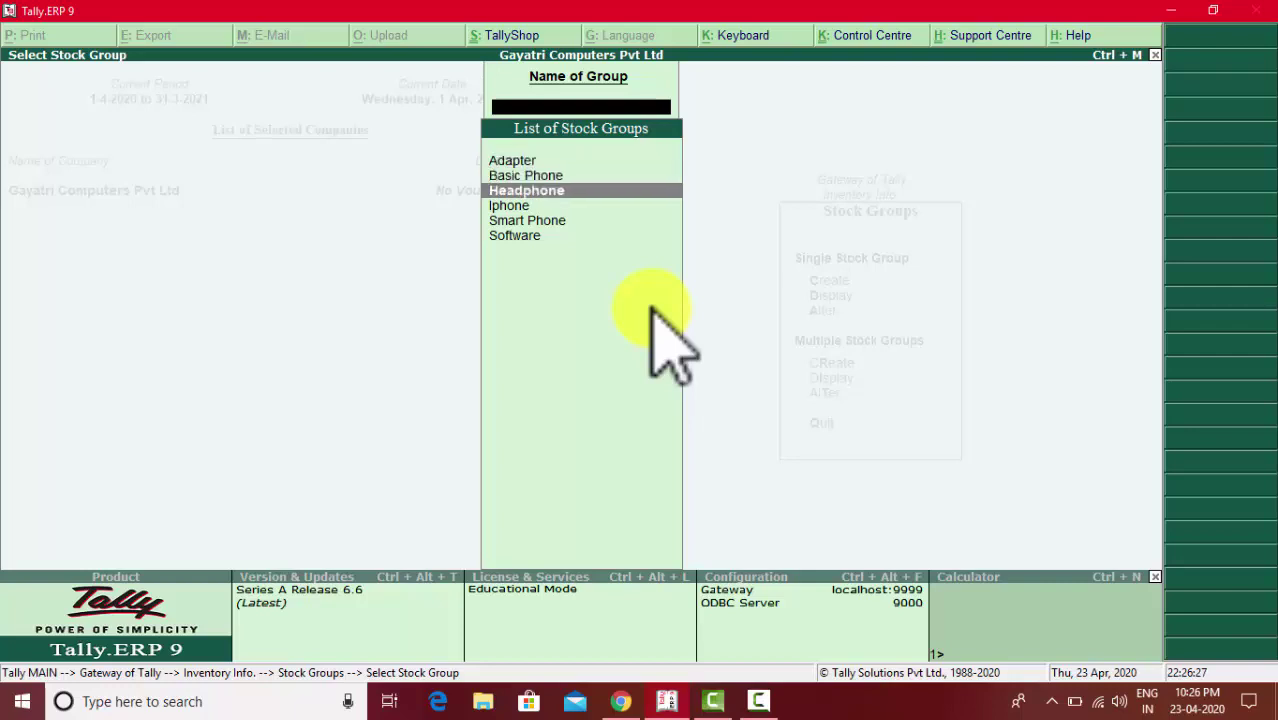
pyautogui.press('Up')
pyautogui.press('Up')
pyautogui.press('Up')
pyautogui.press('Up')
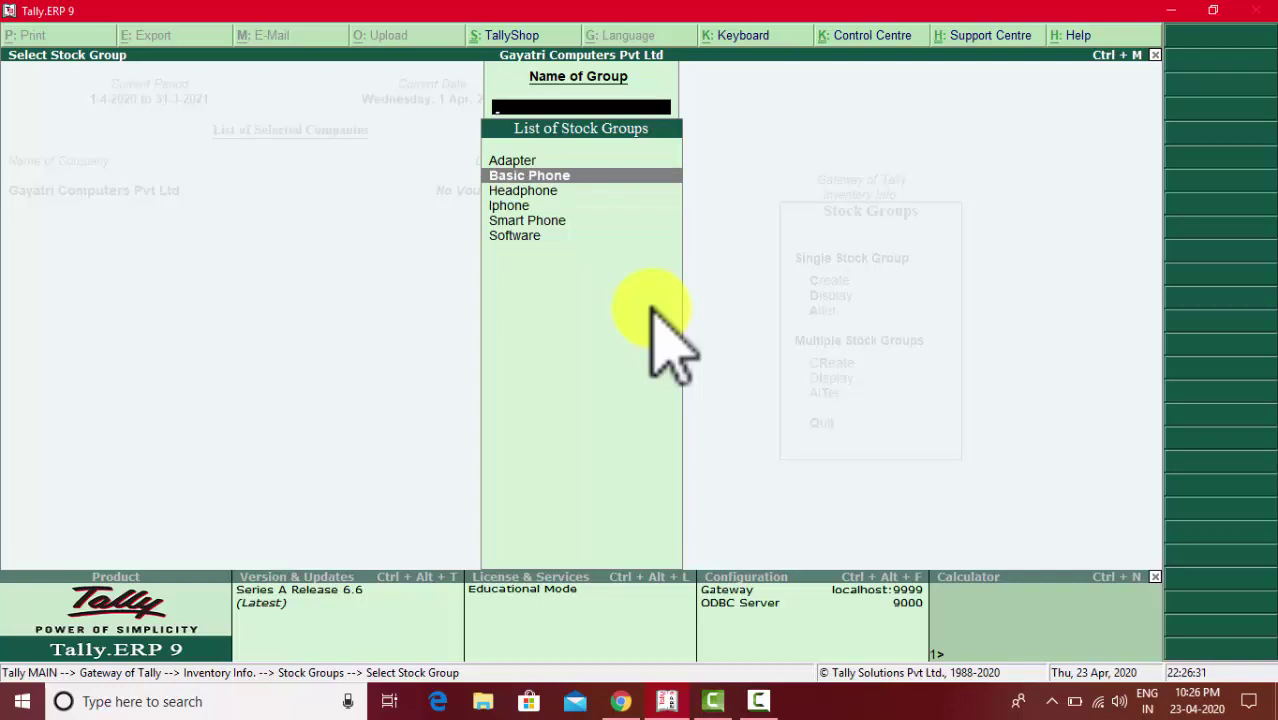
pyautogui.press('Up')
pyautogui.press('Down')
pyautogui.press('Down')
pyautogui.press('Down')
pyautogui.press('Down')
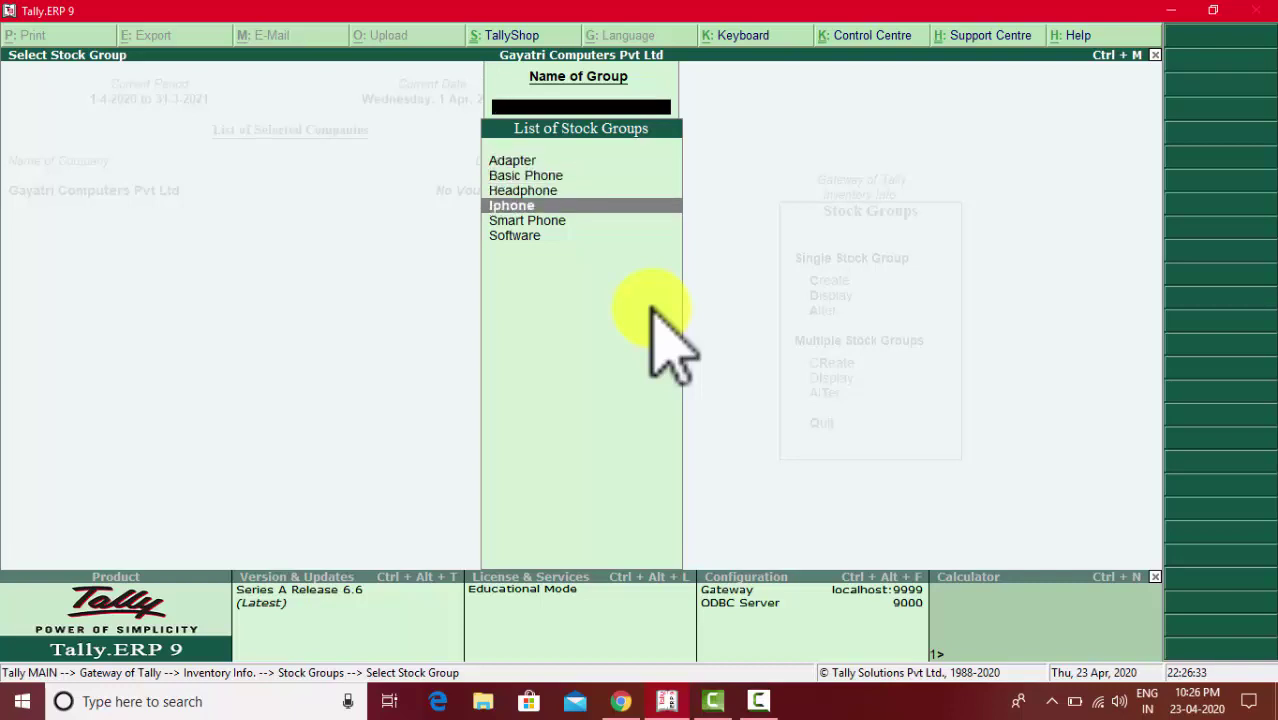
pyautogui.press('Up')
pyautogui.press('Up')
pyautogui.press('Up')
pyautogui.press('Up')
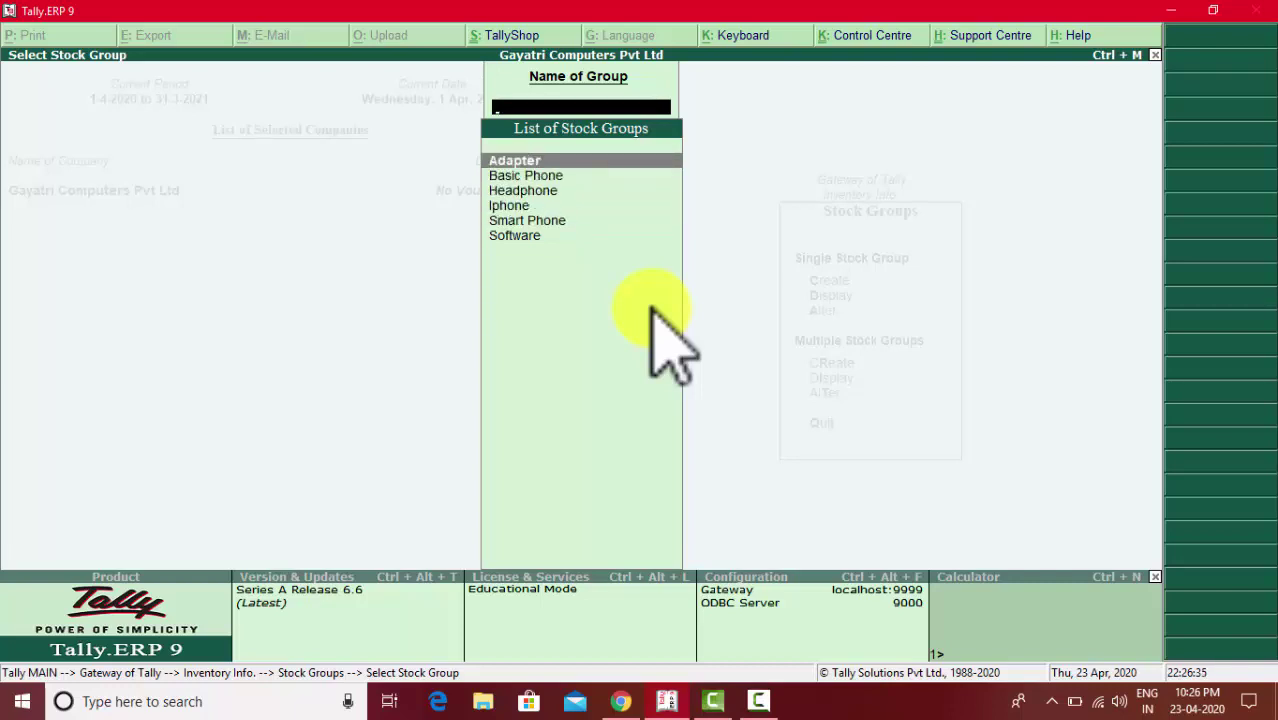
pyautogui.press('Escape')
pyautogui.press('Up')
pyautogui.press('Up')
pyautogui.press('Return')
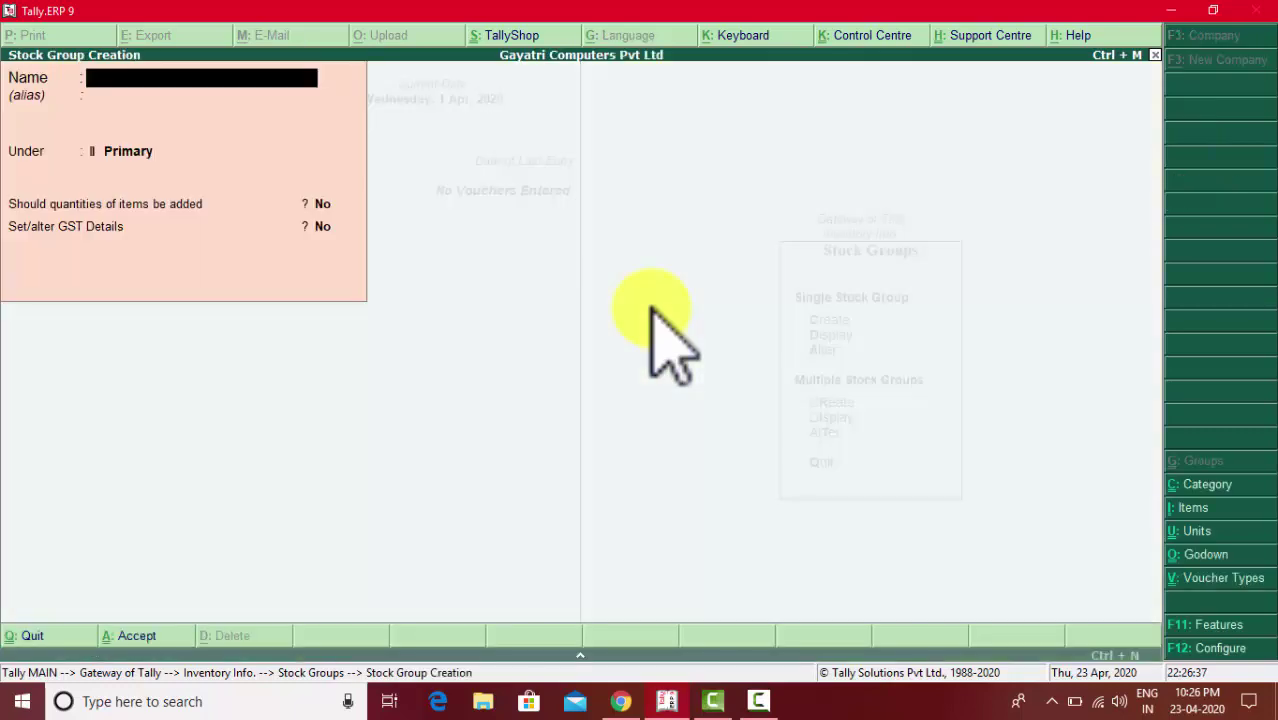
# - Create the Earphone stock group with GST details enabled and description Earphone
pyautogui.write('Earphone')
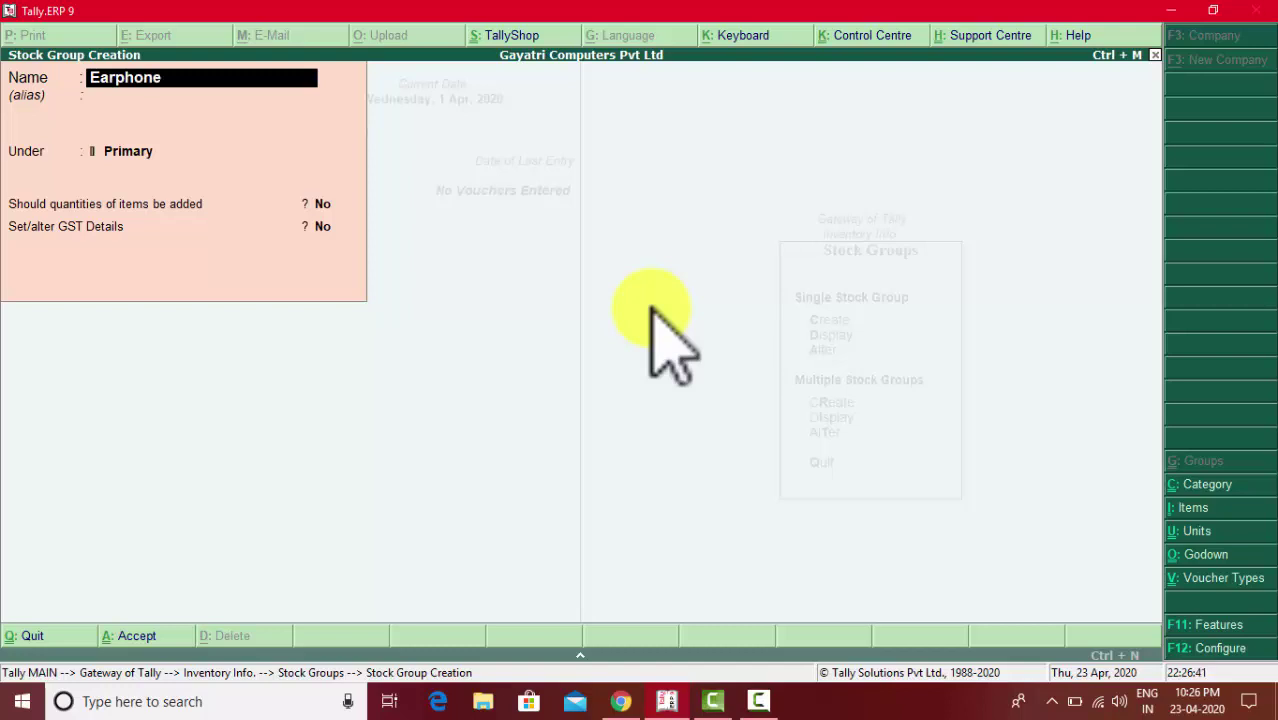
pyautogui.press('Return')
pyautogui.press('Return')
pyautogui.press('Return')
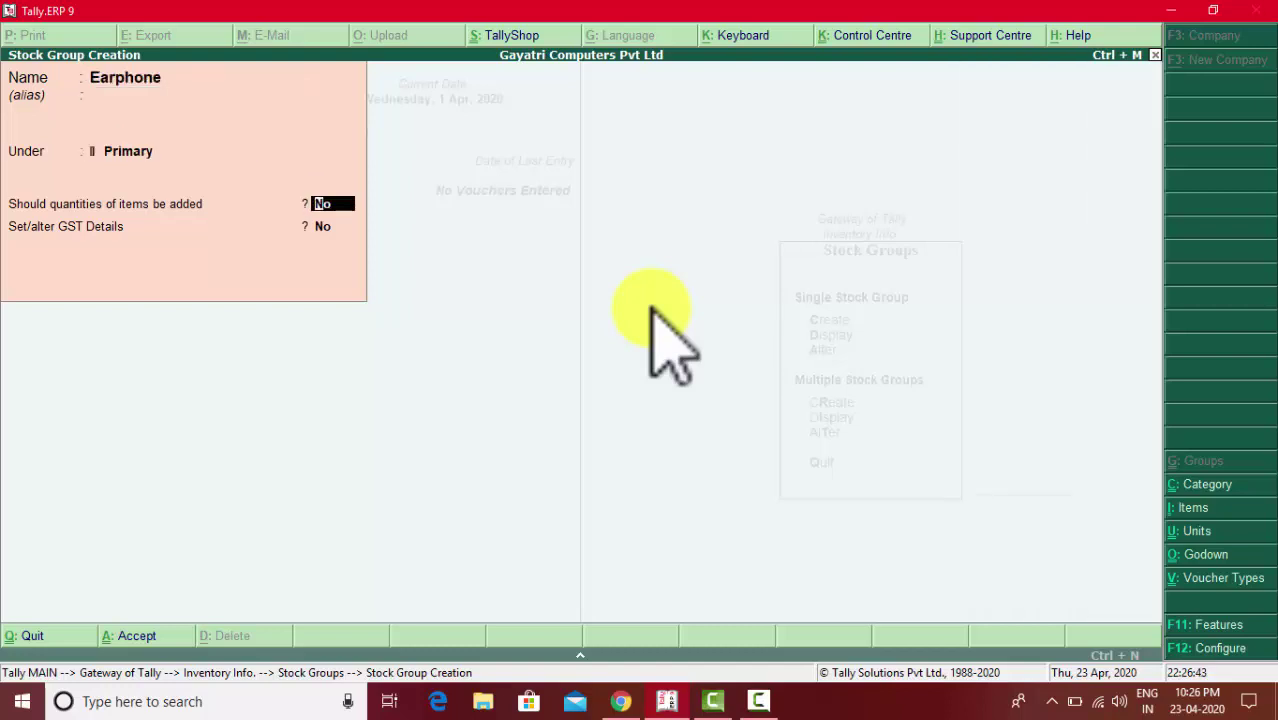
pyautogui.press('Return')
pyautogui.press('y')
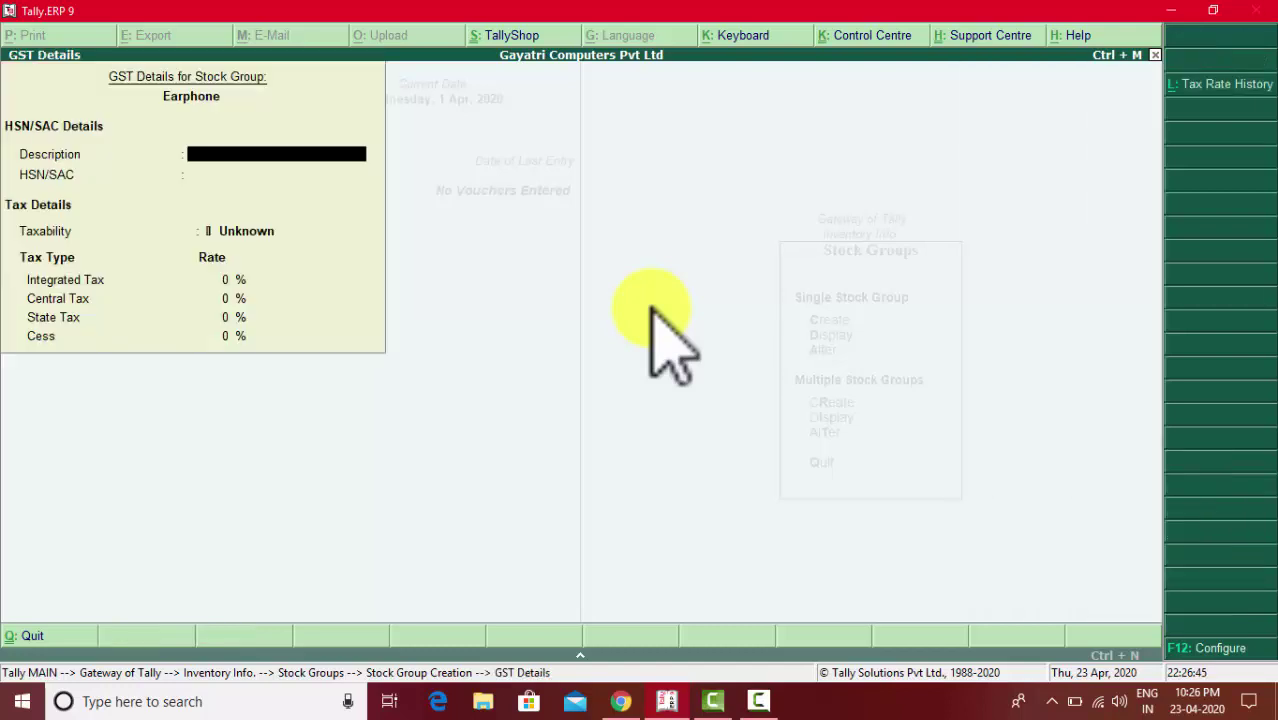
pyautogui.write('Earphone')
pyautogui.press('Return')
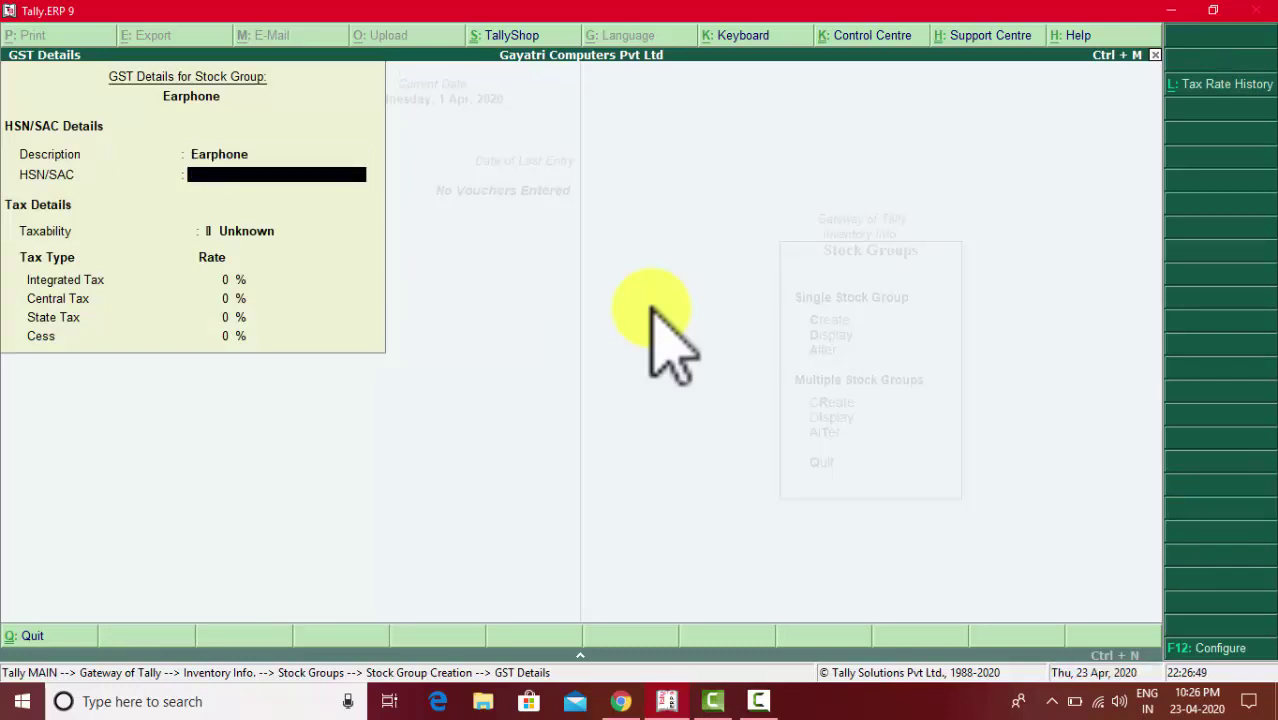
# - Enter HSN 8518, Taxable, and 18% integrated GST (9% central, 9% state), then save
pyautogui.hotkey('alt', 'Tab')
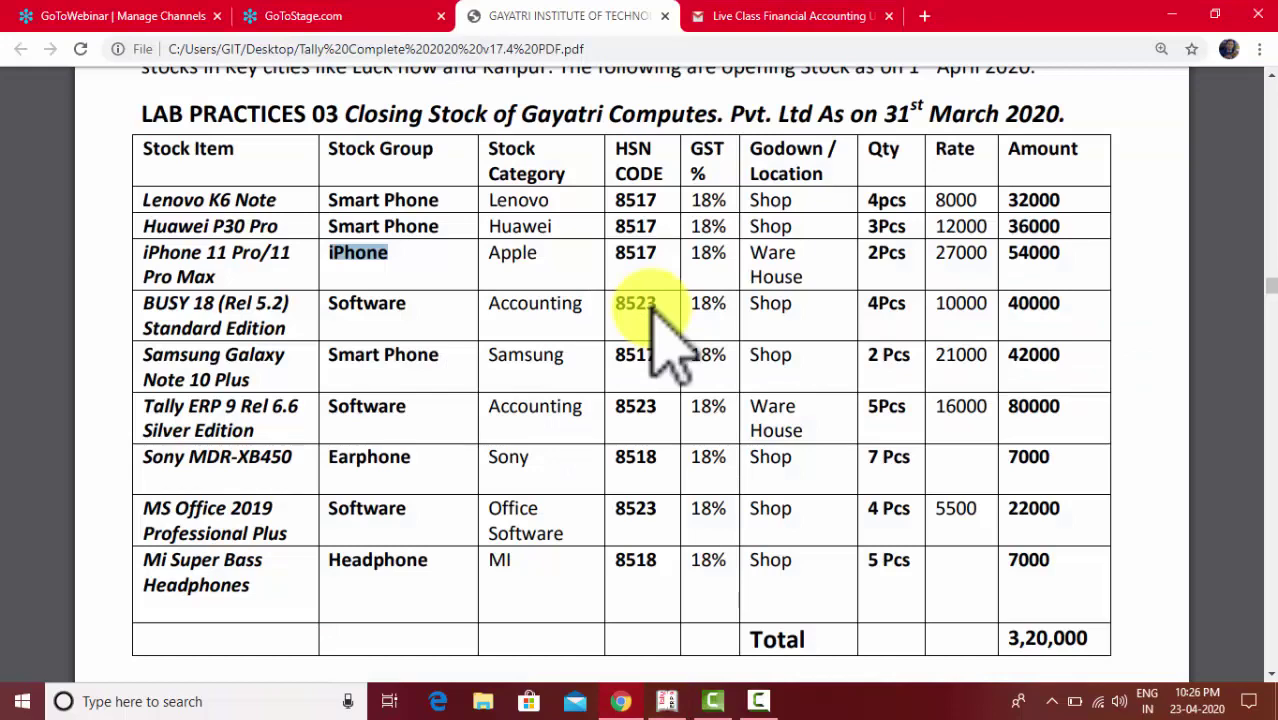
pyautogui.hotkey('alt', 'Tab')
pyautogui.write('8518')
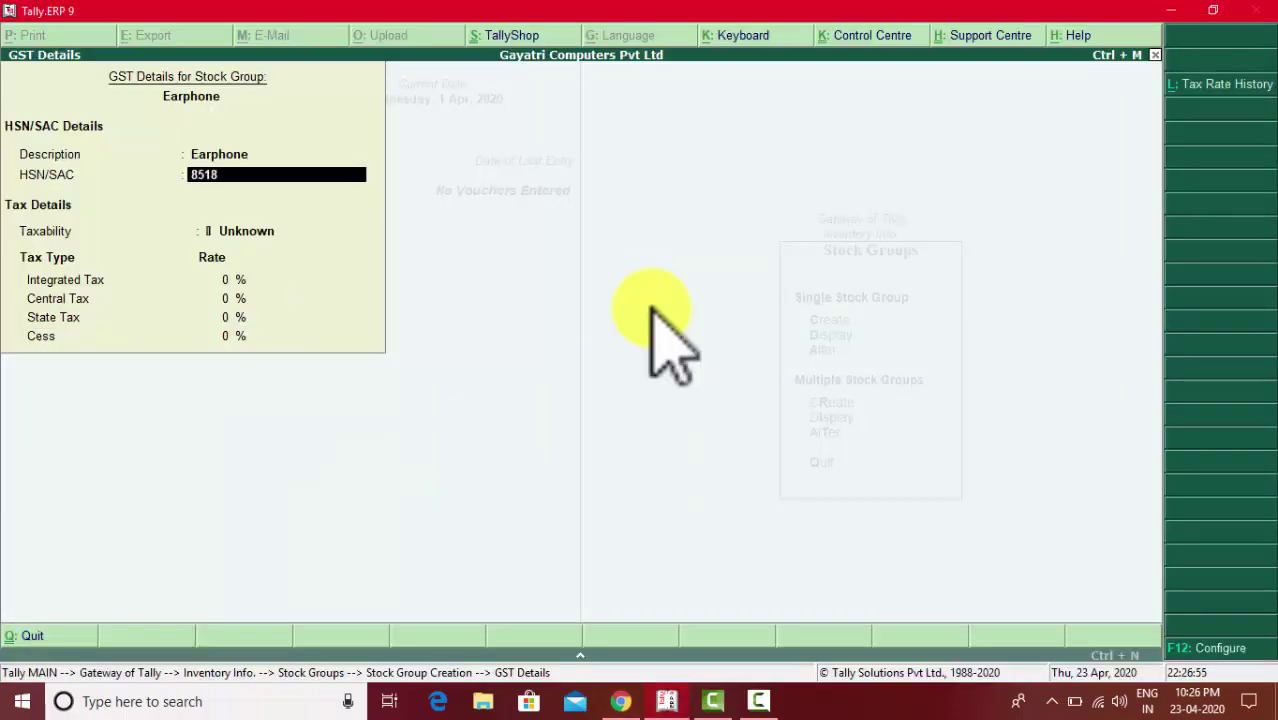
pyautogui.press('Return')
pyautogui.press('Down')
pyautogui.press('Down')
pyautogui.press('Down')
pyautogui.press('Return')
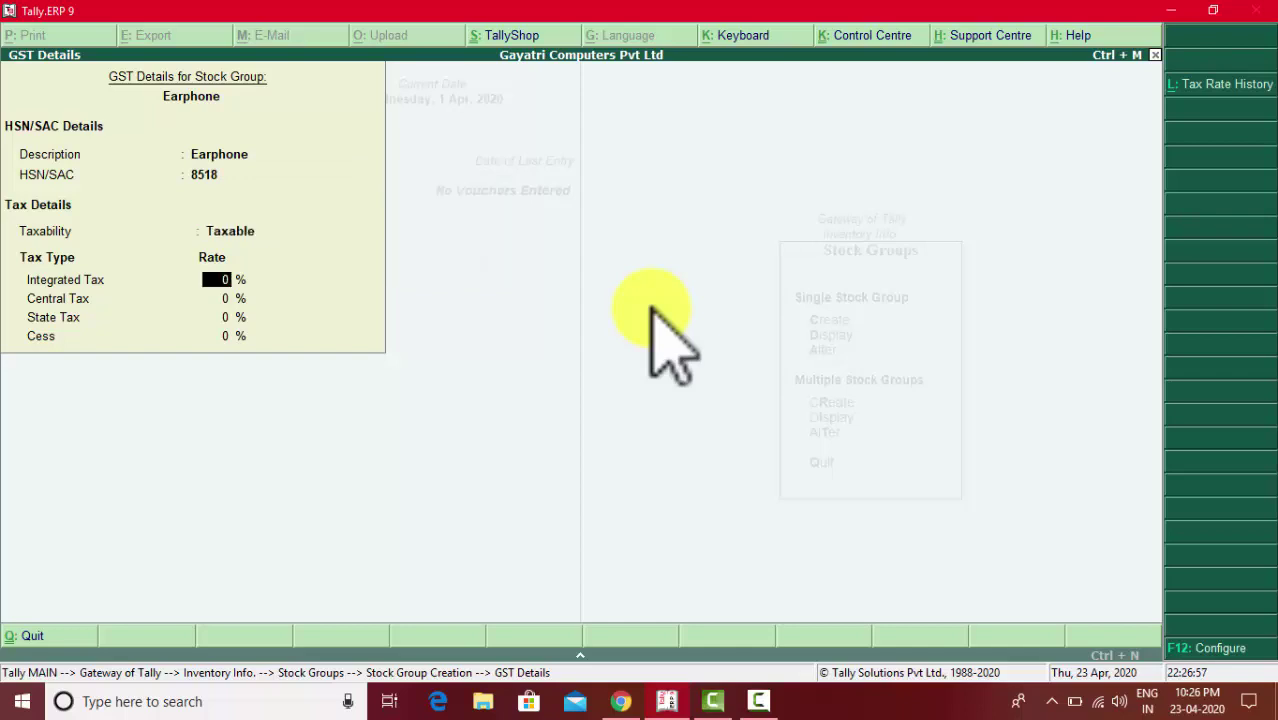
pyautogui.write('18')
pyautogui.press('Return')
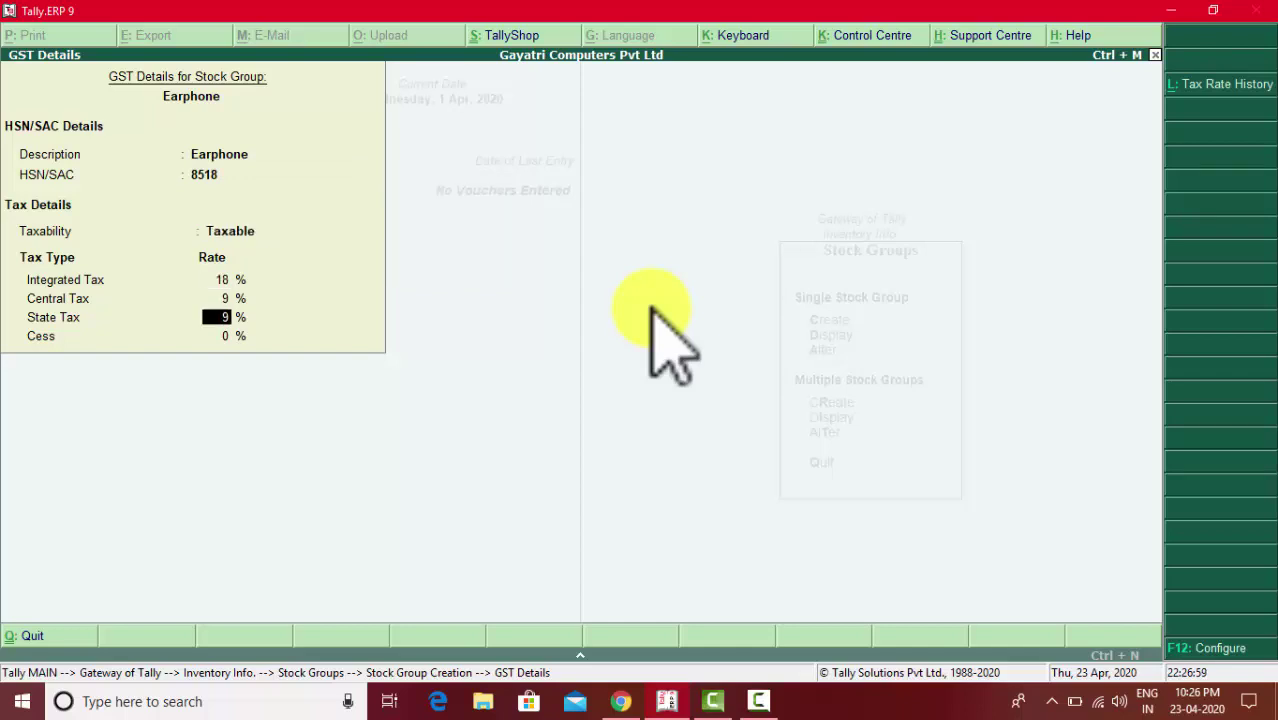
pyautogui.press('Return')
pyautogui.press('Return')
pyautogui.press('Return')
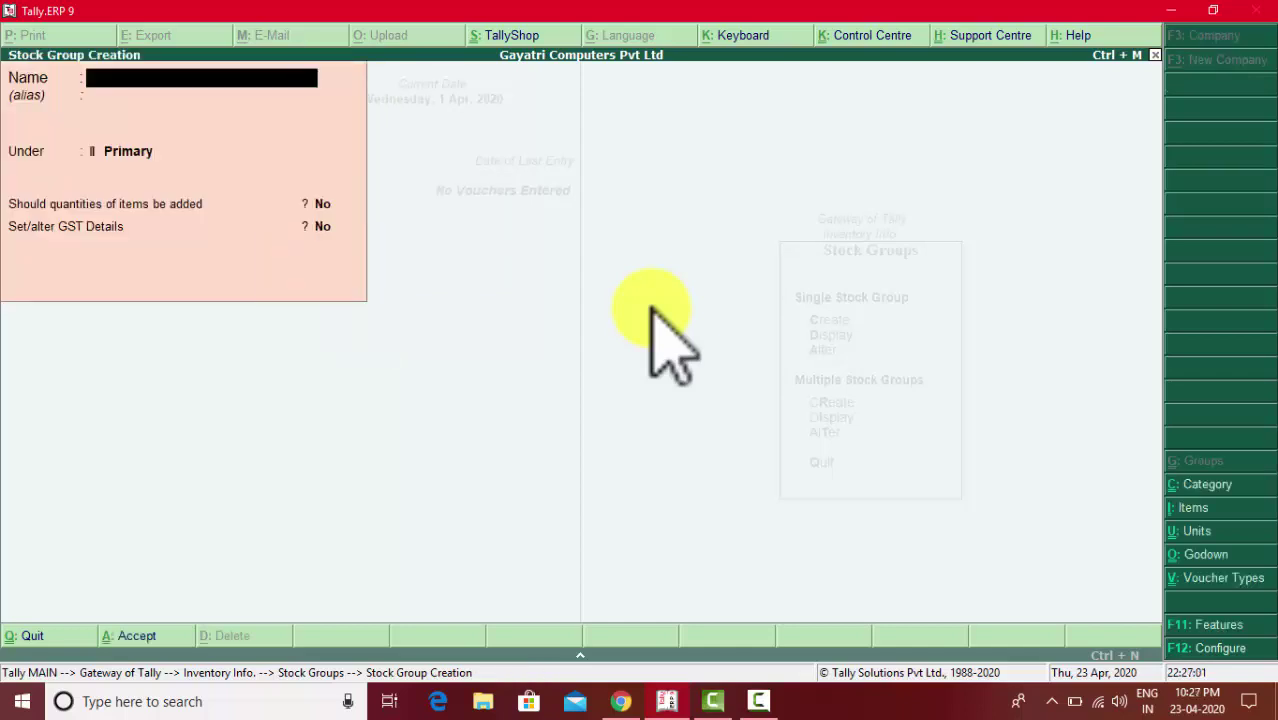
pyautogui.hotkey('alt', 'Tab')
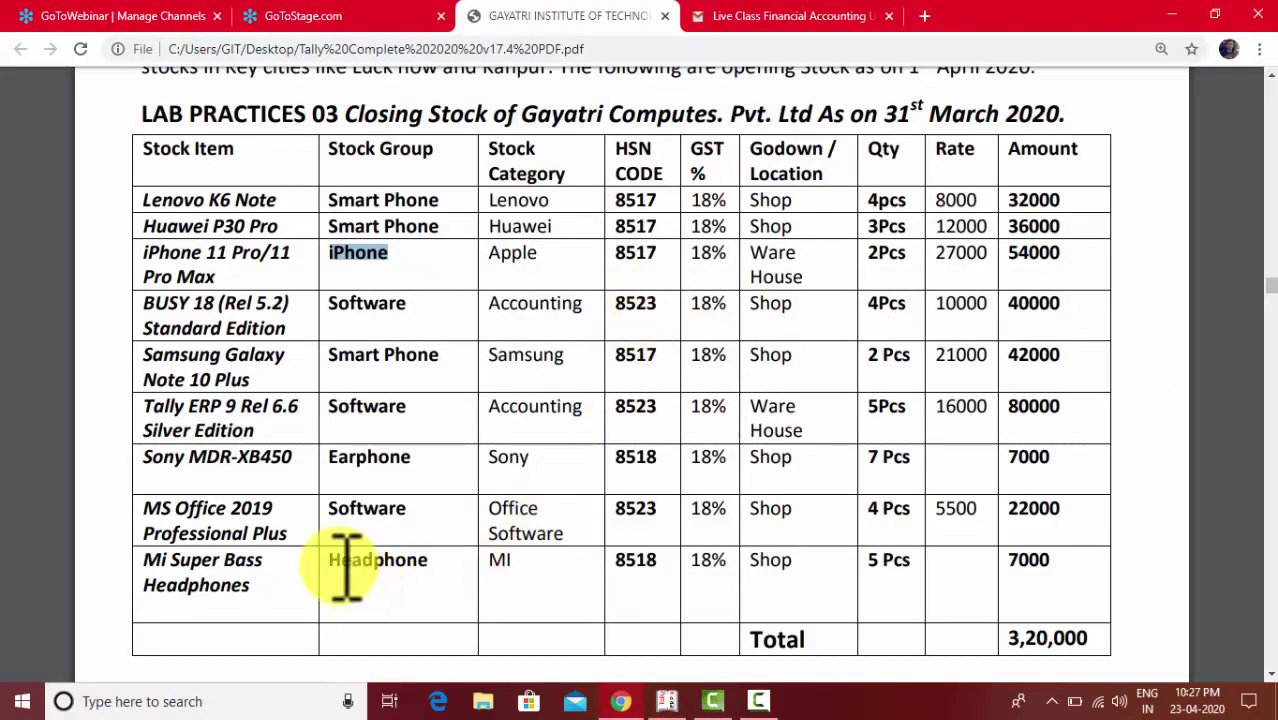
# - Quit the blank stock group creation form and return to the Stock Groups menu
pyautogui.hotkey('alt', 'Tab')
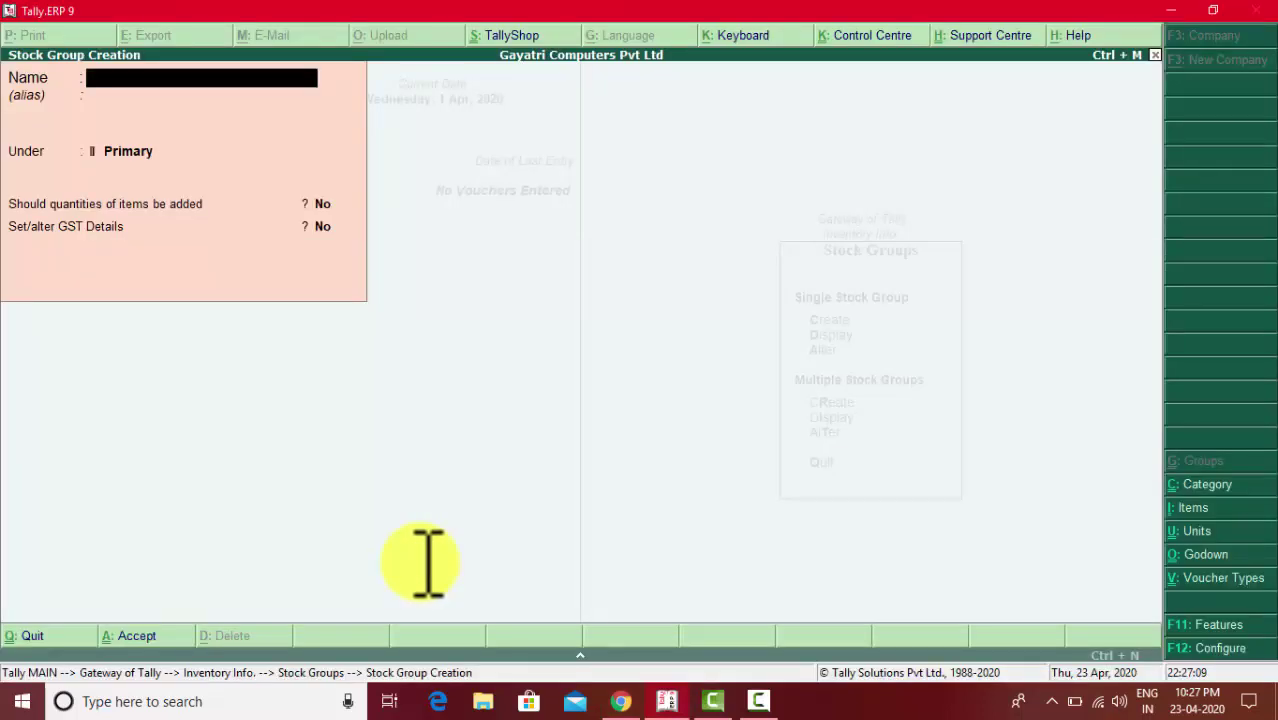
pyautogui.press('Escape')
pyautogui.press('Return')
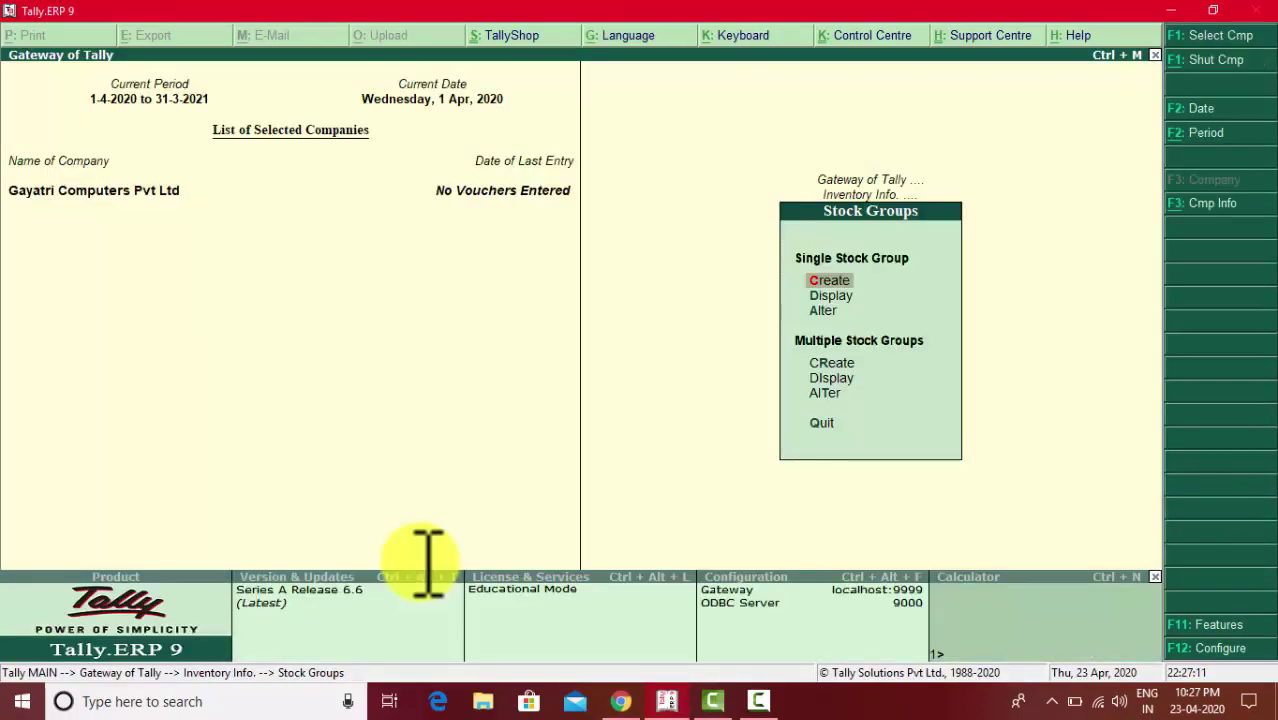
# - Alter the Headphone stock group, enabling GST details with description Headphone
pyautogui.press('Down')
pyautogui.press('Down')
pyautogui.press('Return')
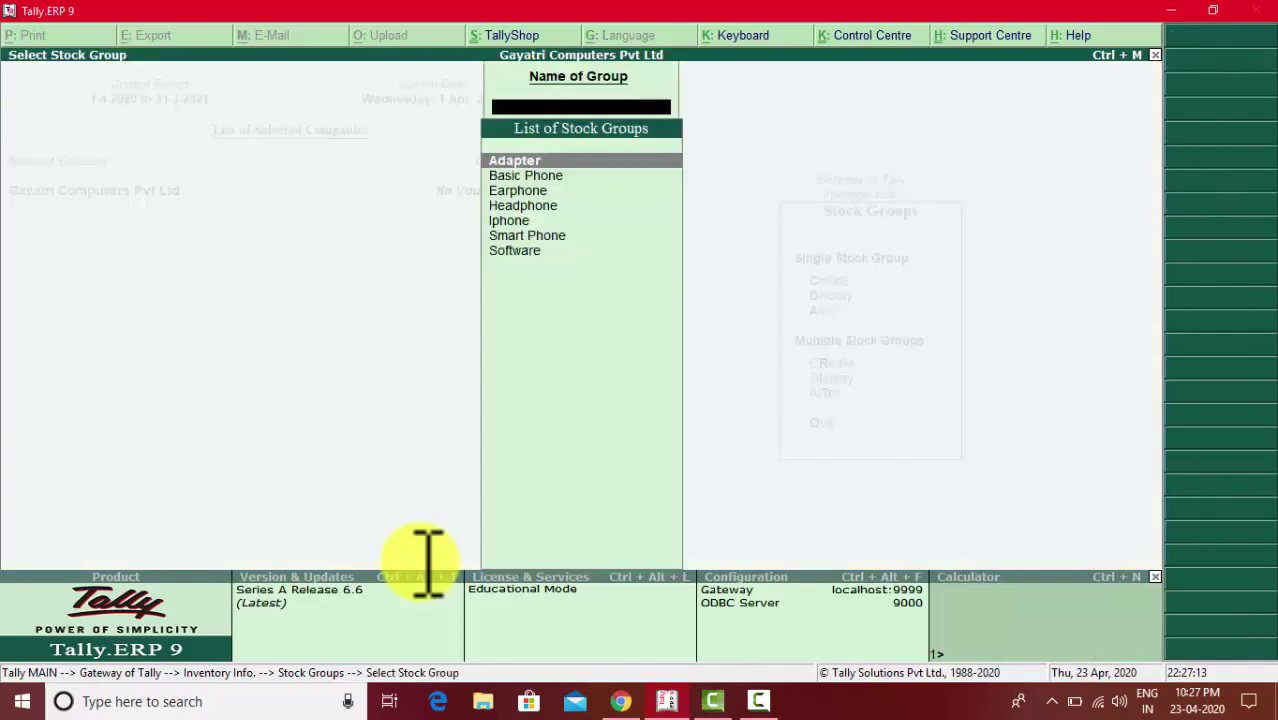
pyautogui.press('Down')
pyautogui.press('Down')
pyautogui.press('Down')
pyautogui.press('Return')
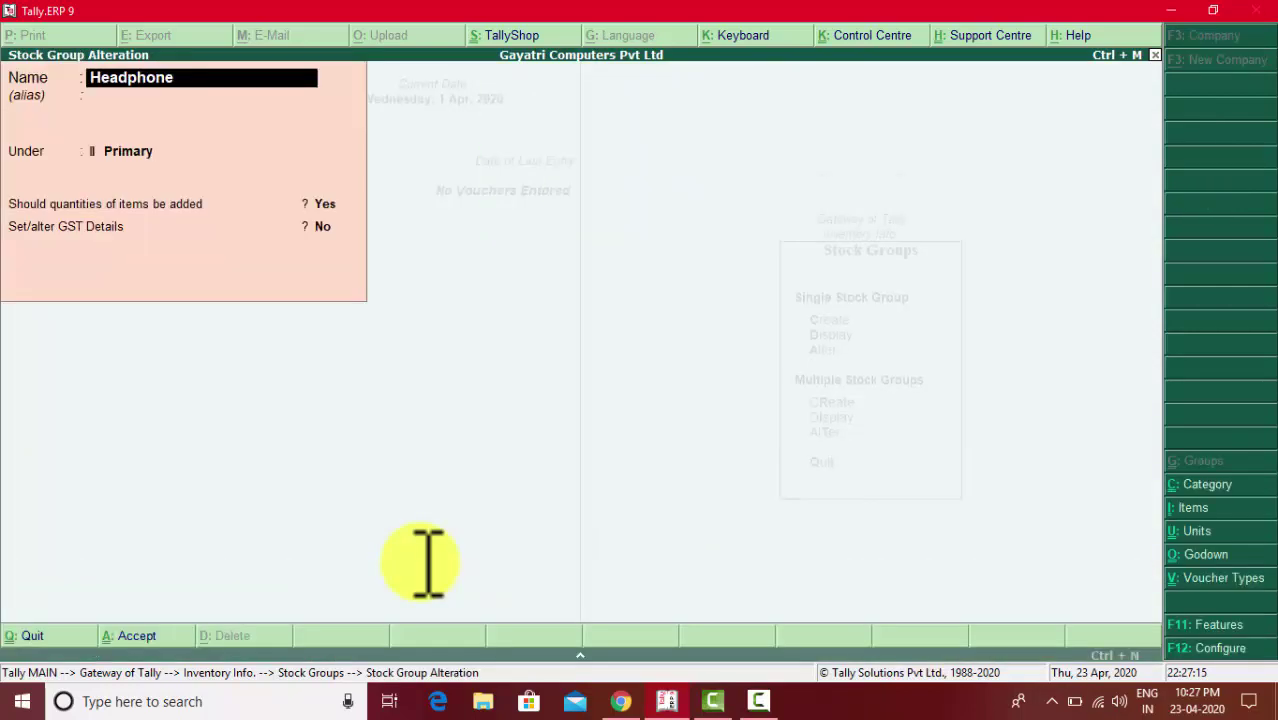
pyautogui.press('Return')
pyautogui.press('Return')
pyautogui.press('Return')
pyautogui.press('Return')
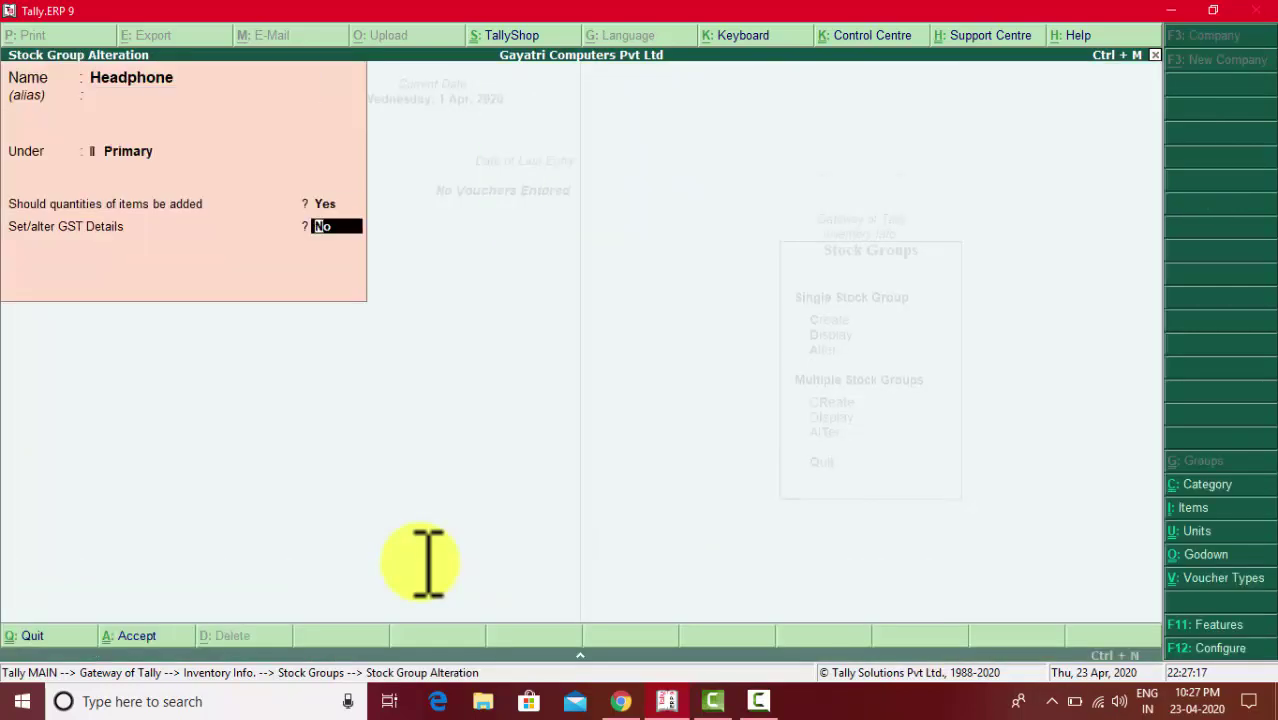
pyautogui.press('y')
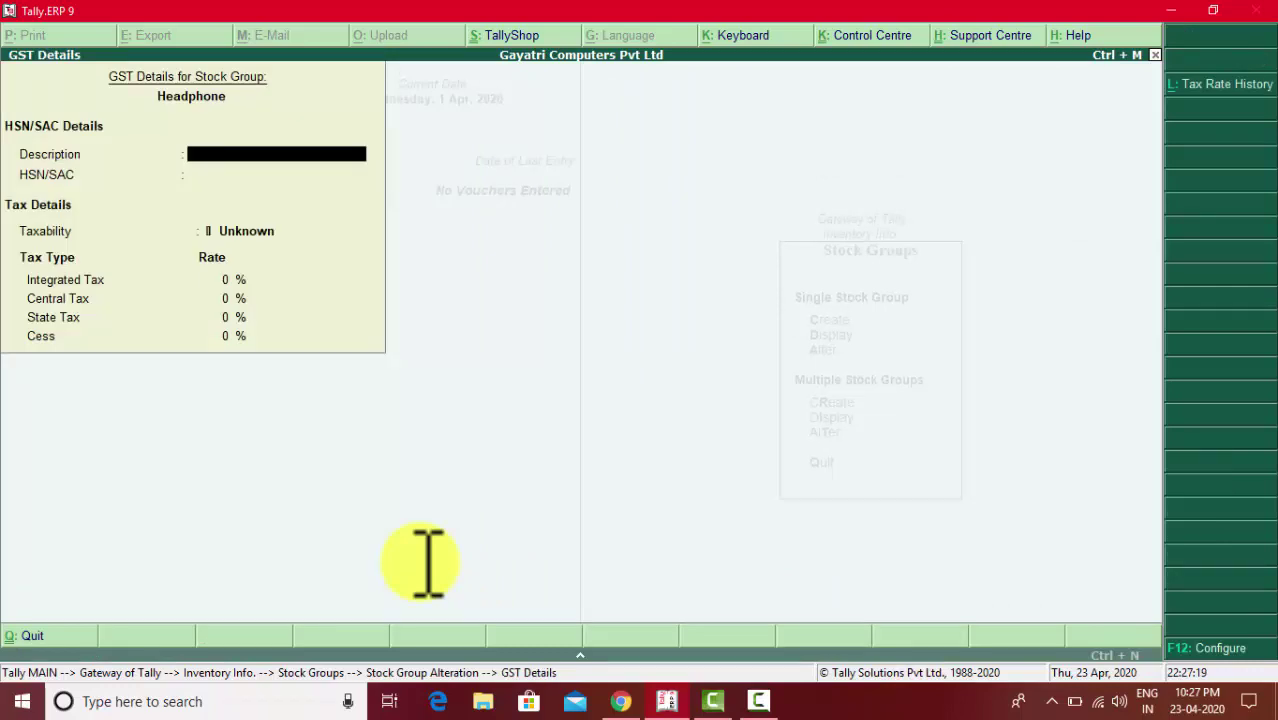
pyautogui.write('Headphone')
pyautogui.press('Return')
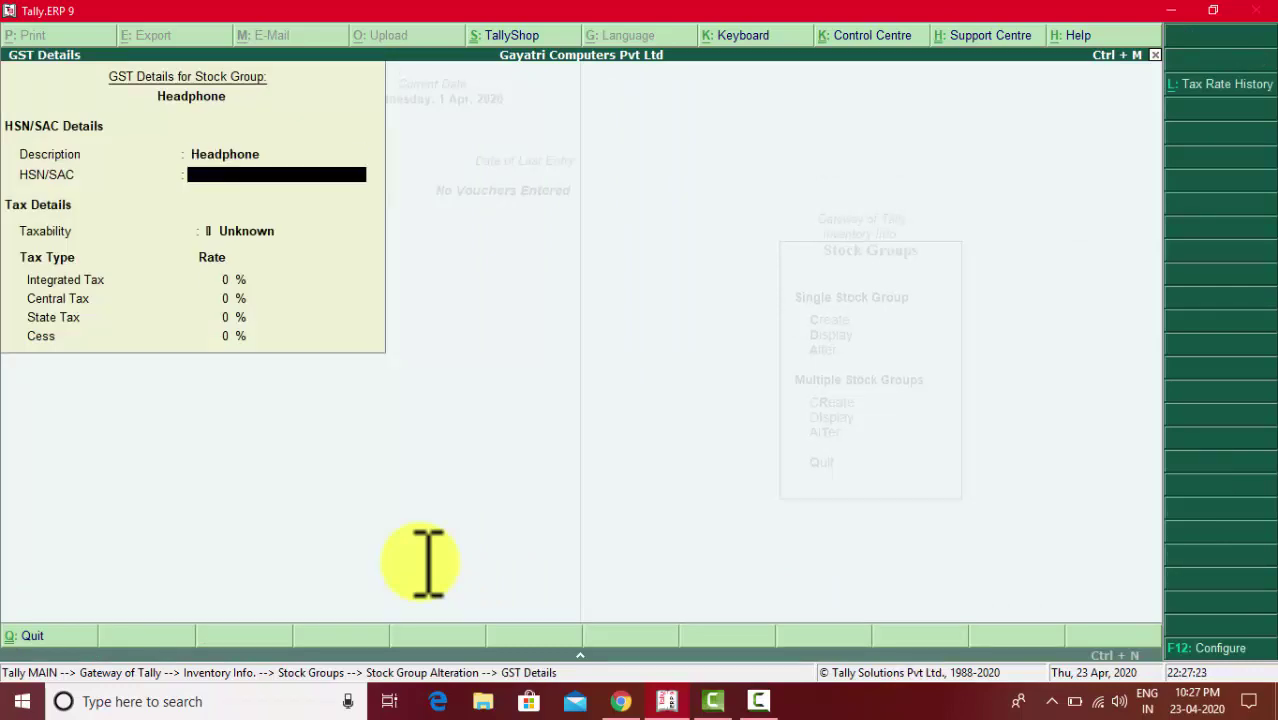
# - Set Headphone to HSN 8518, Taxable, 18% integrated GST (9% central, 9% state), and save
pyautogui.hotkey('alt', 'Tab')
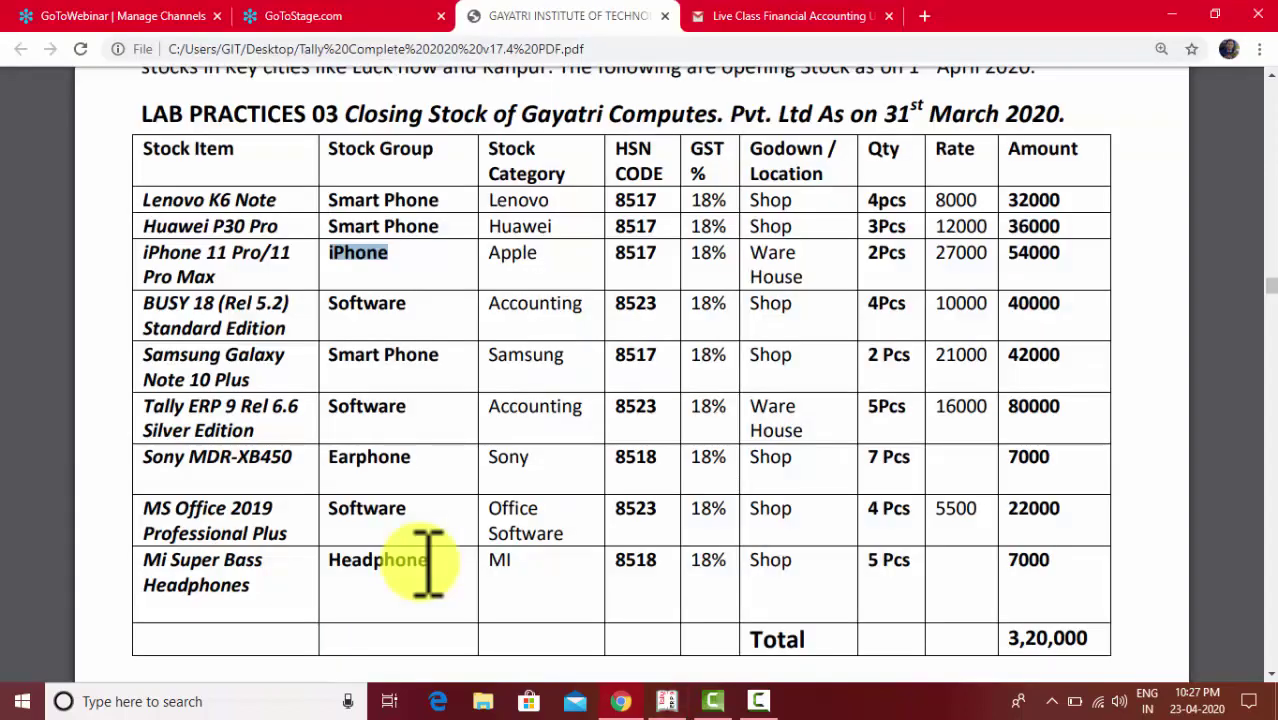
pyautogui.hotkey('alt', 'Tab')
pyautogui.write('8518')
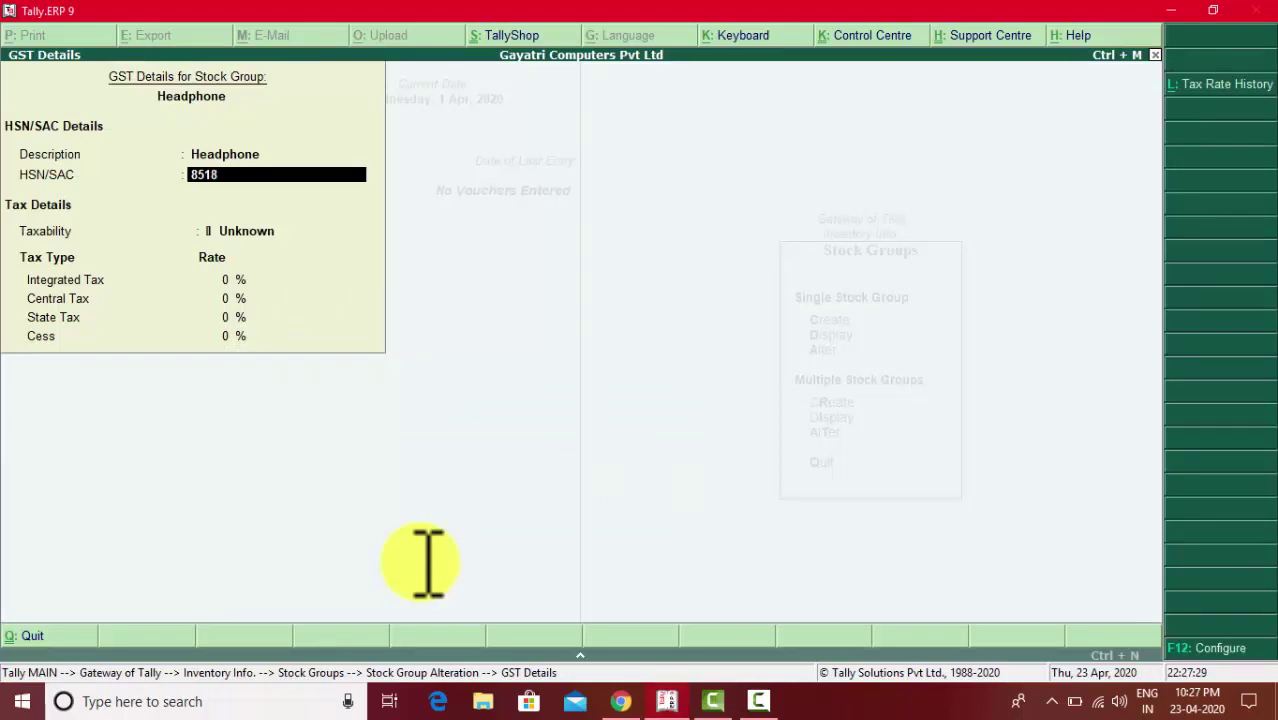
pyautogui.press('Return')
pyautogui.press('Down')
pyautogui.press('Down')
pyautogui.press('Down')
pyautogui.press('Return')
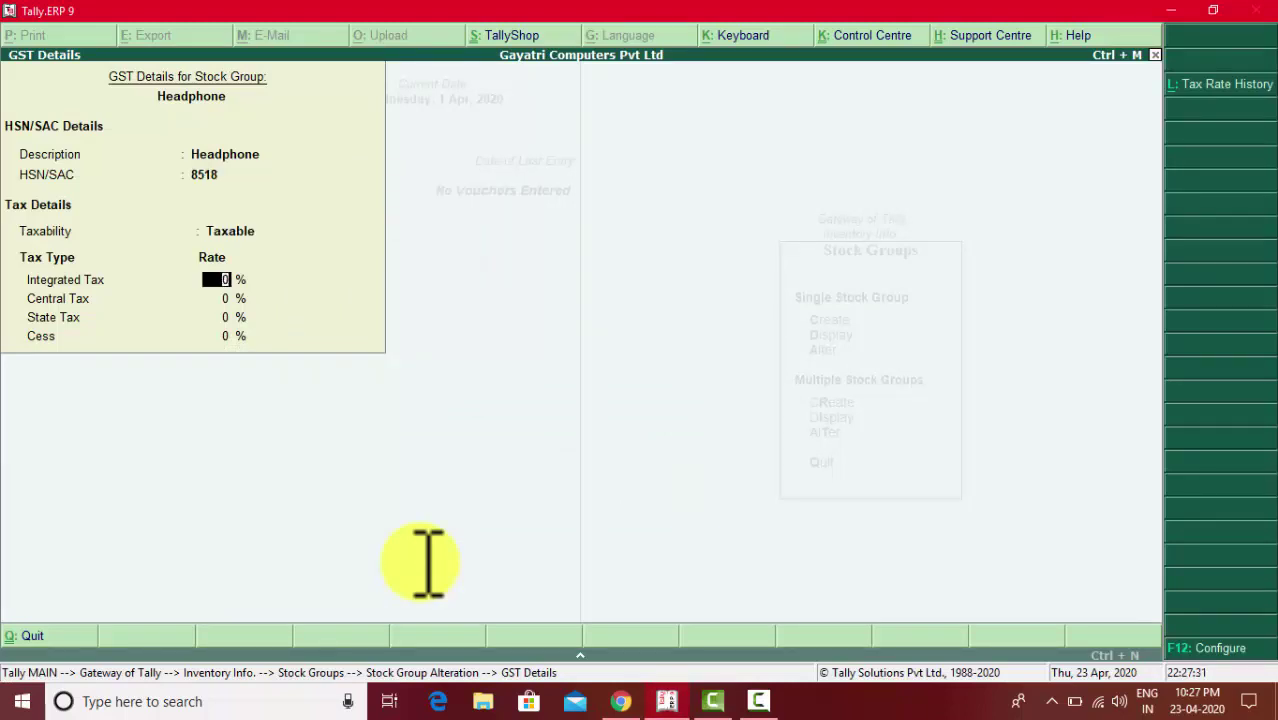
pyautogui.write('18')
pyautogui.press('Return')
pyautogui.press('Return')
pyautogui.press('Return')
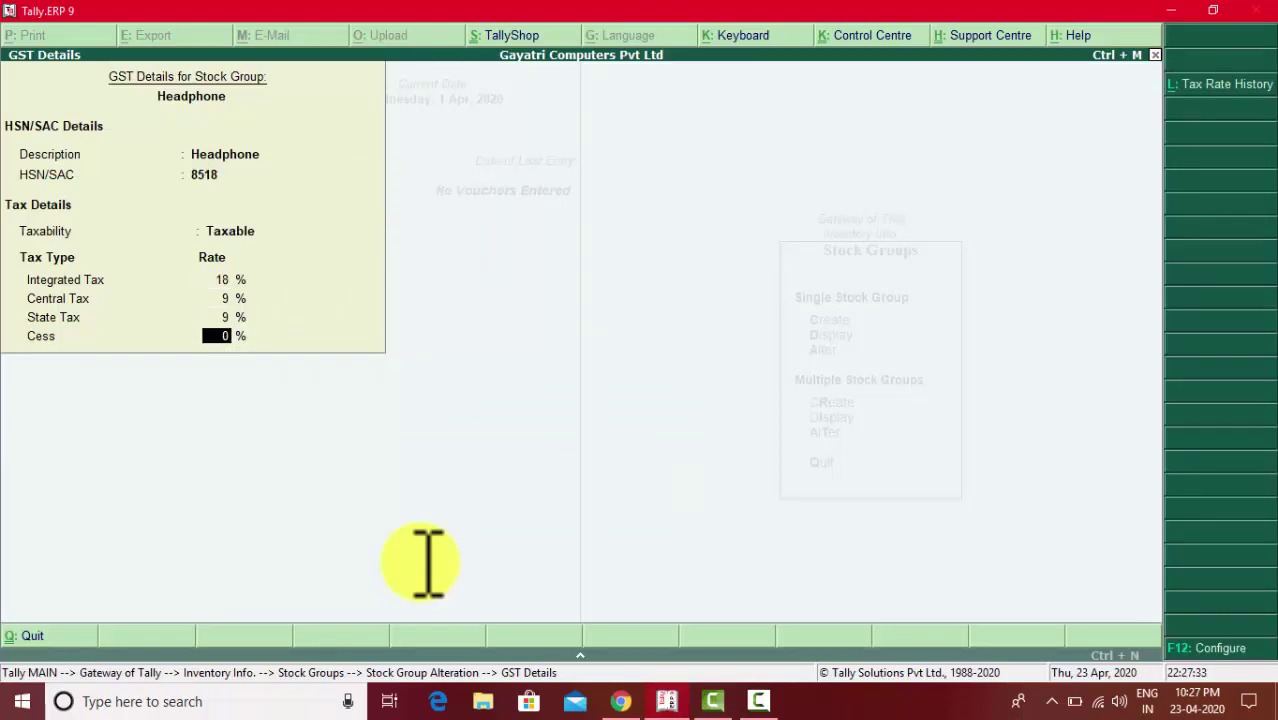
pyautogui.press('Return')
pyautogui.press('Return')
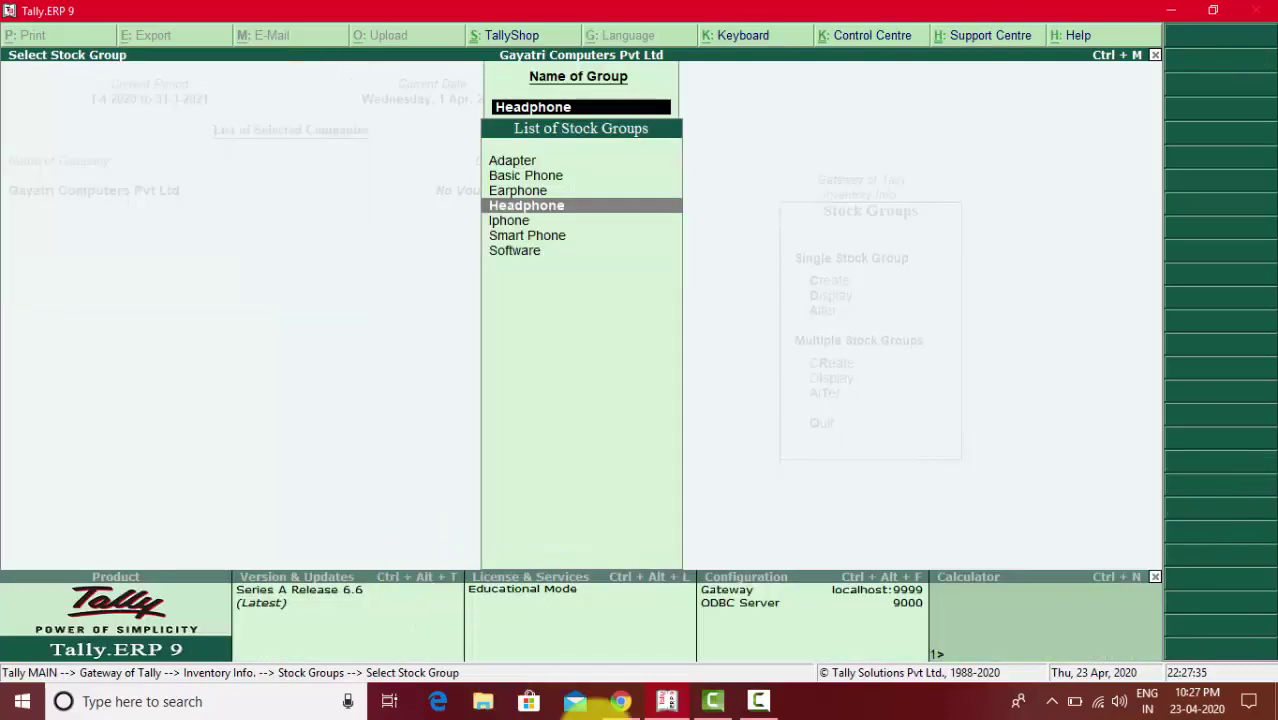
pyautogui.click(622, 701)
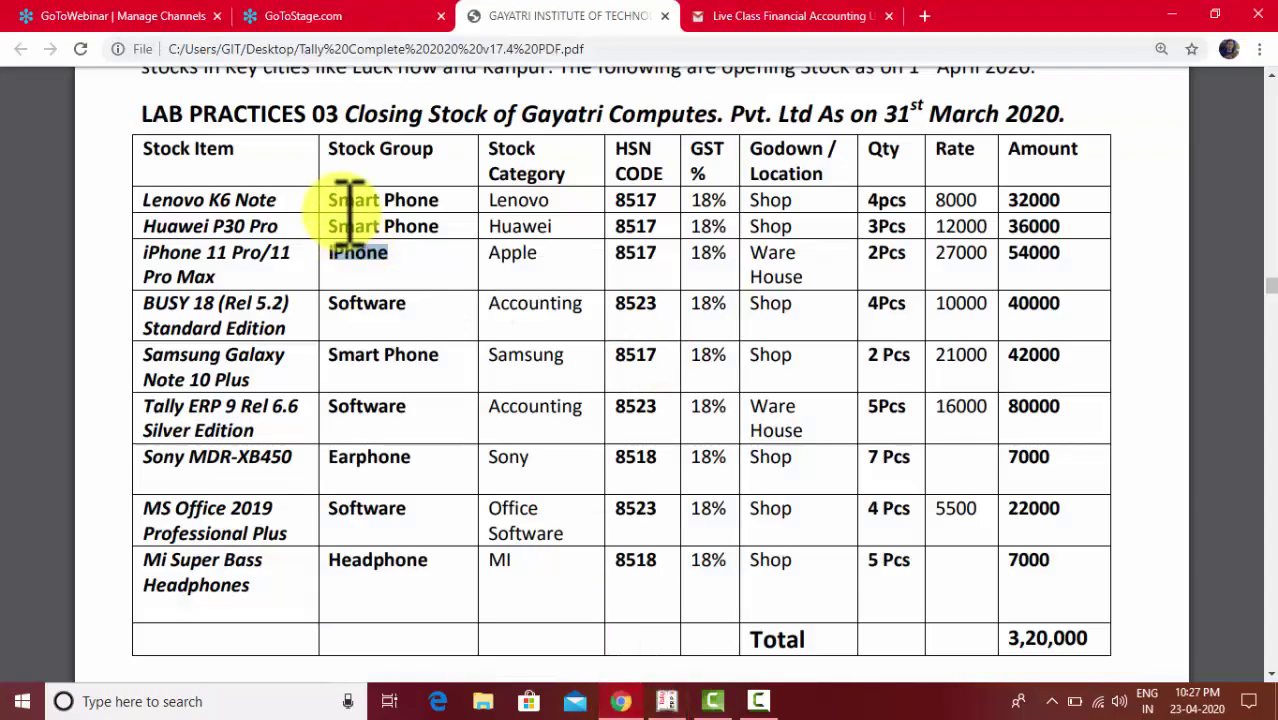
pyautogui.moveTo(340, 200); pyautogui.dragTo(428, 160)
pyautogui.click(340, 152)
pyautogui.moveTo(614, 145); pyautogui.dragTo(703, 150)
pyautogui.click(703, 150)
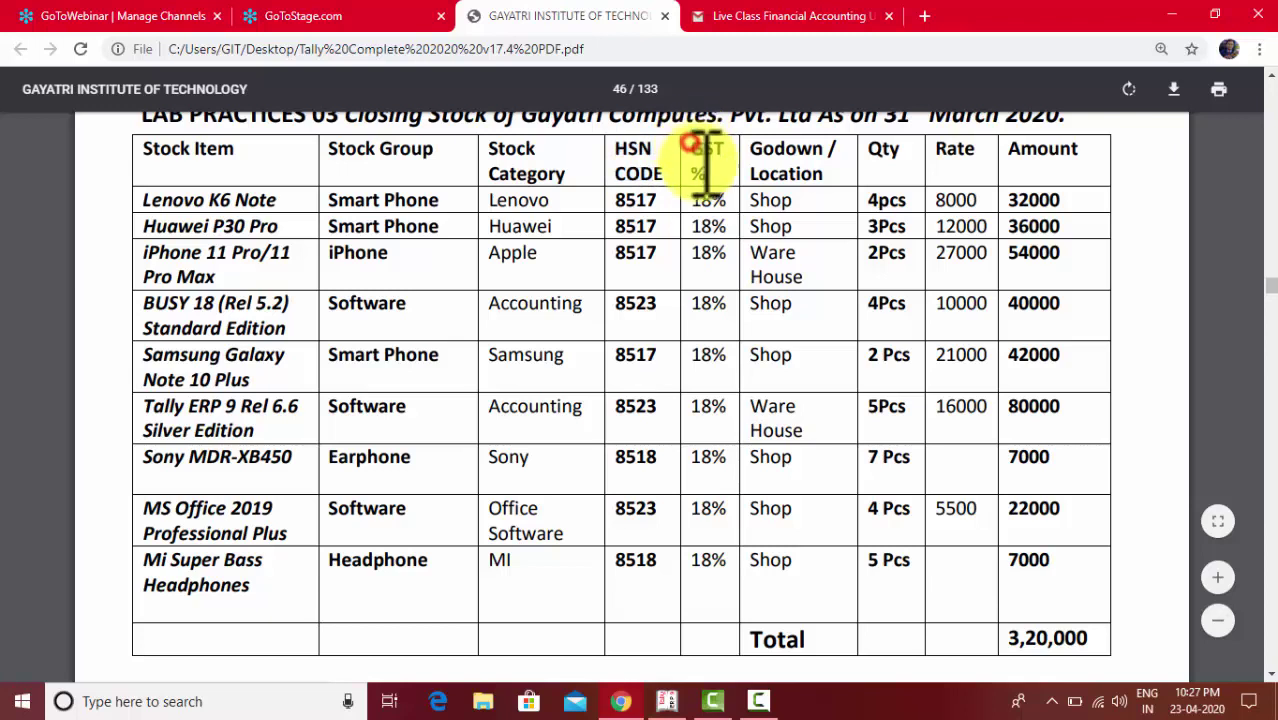
pyautogui.doubleClick(710, 152)
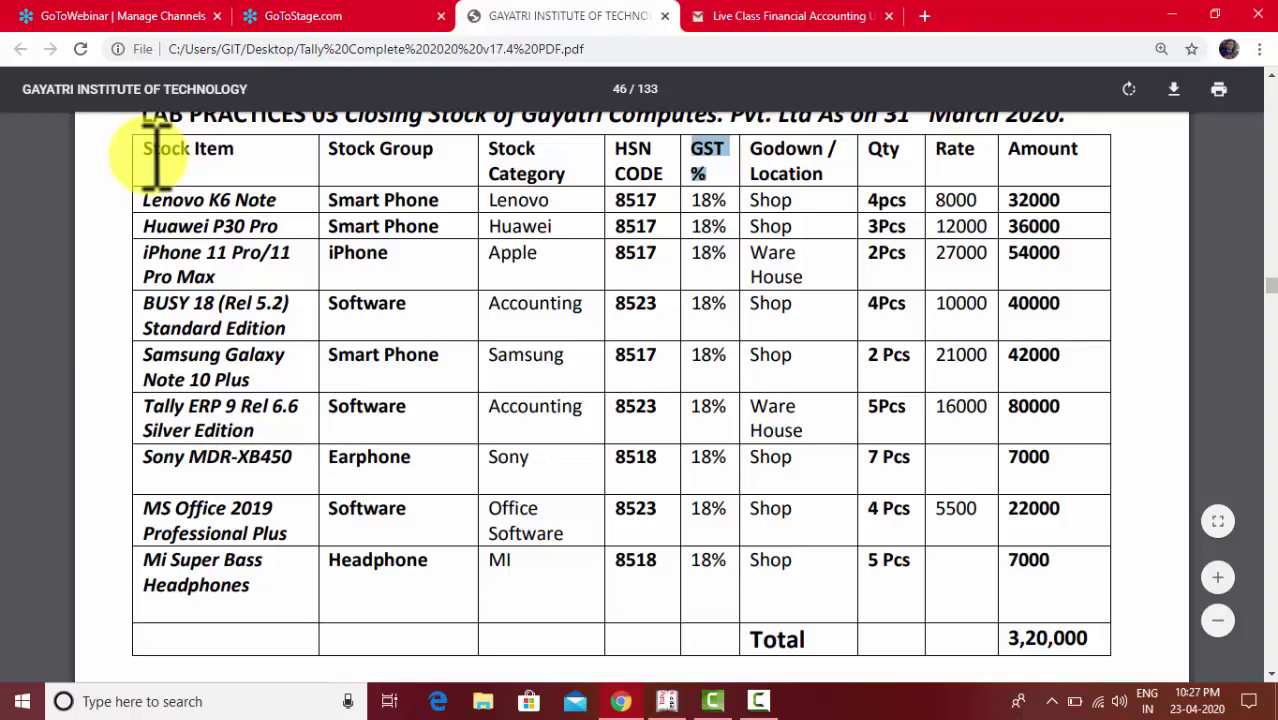
pyautogui.click(500, 148)
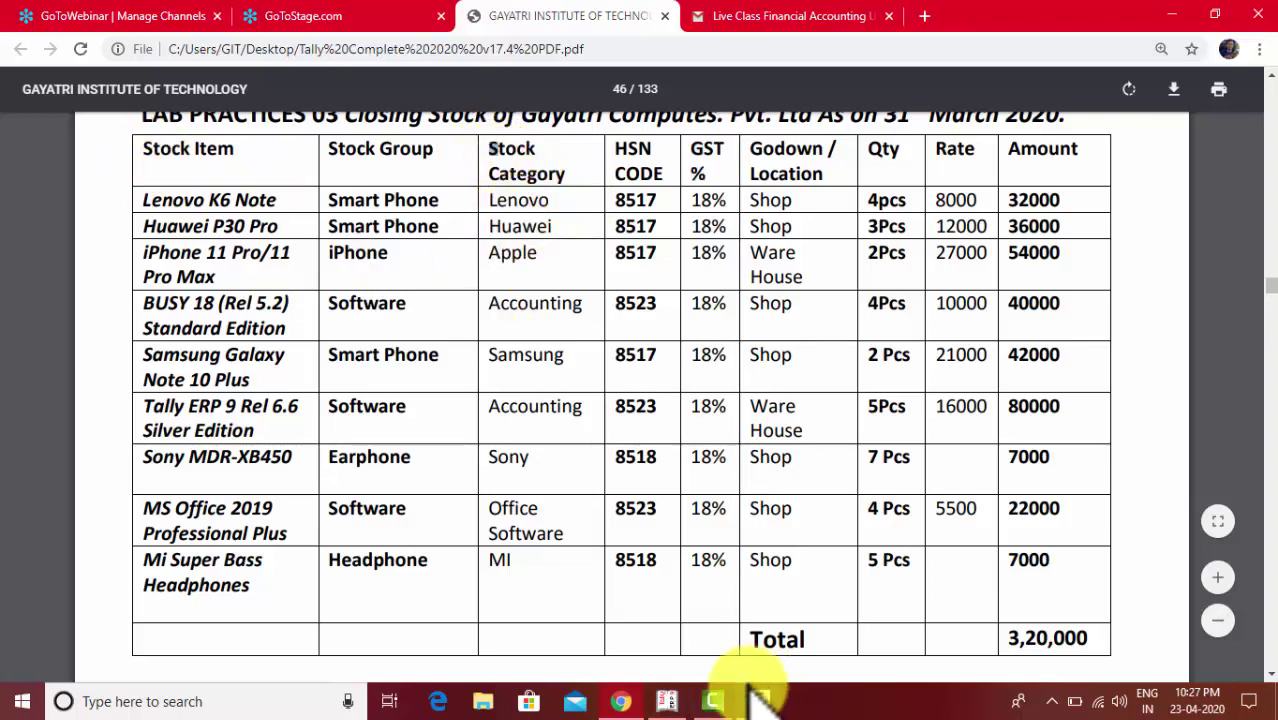
pyautogui.click(670, 700)
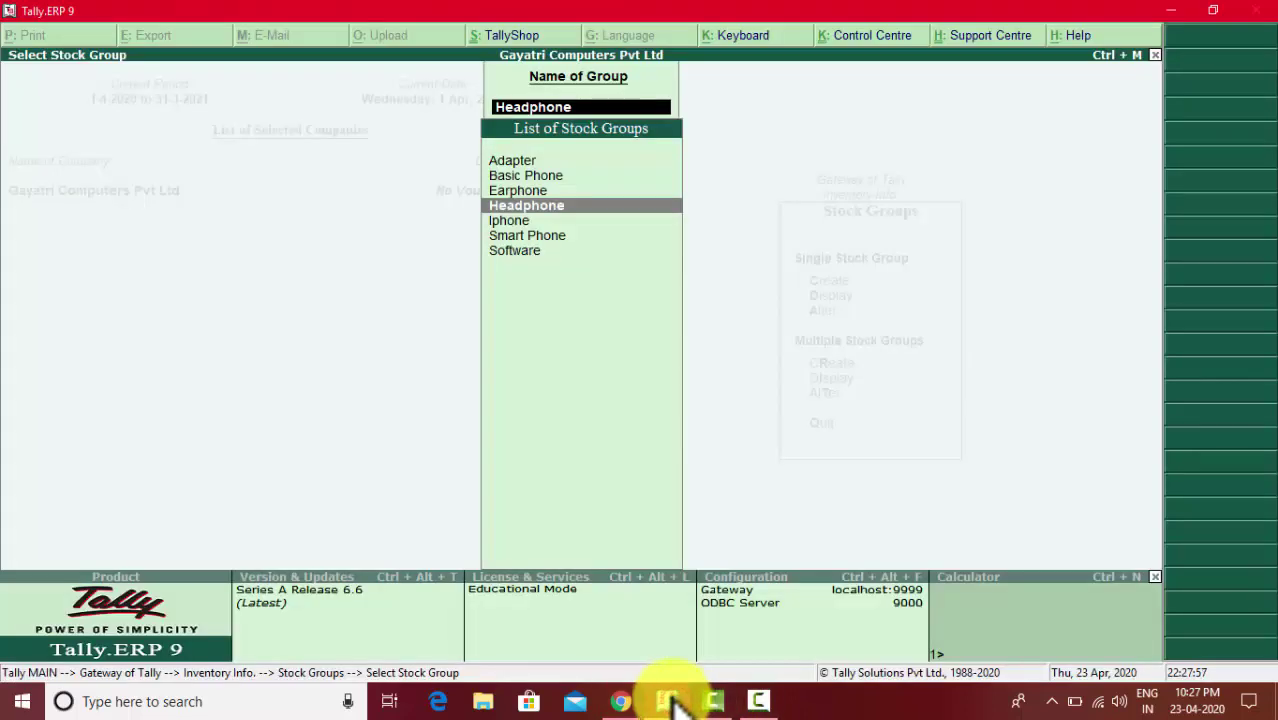
# - Display the existing stock categories list and compare it with the reference PDF
pyautogui.press('Escape')
pyautogui.press('Escape')
pyautogui.press('Escape')
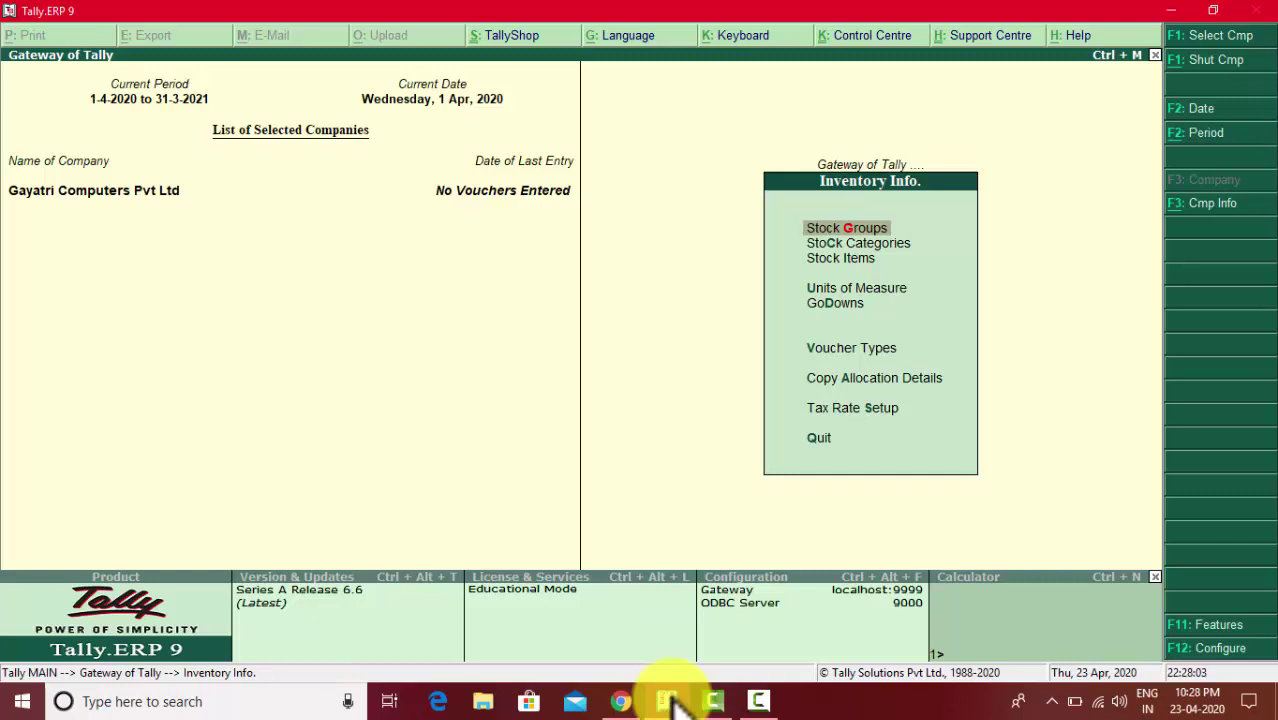
pyautogui.press('Down')
pyautogui.press('Return')
pyautogui.press('Down')
pyautogui.press('Return')
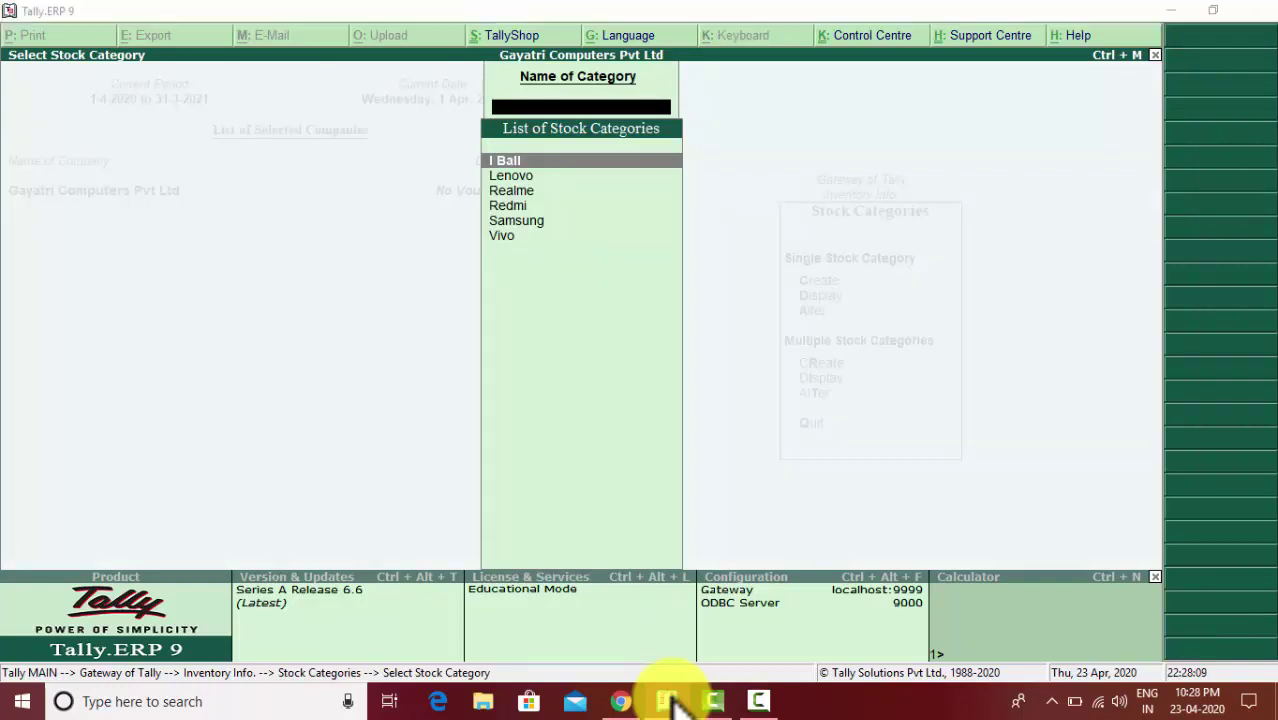
pyautogui.hotkey('alt', 'Tab')
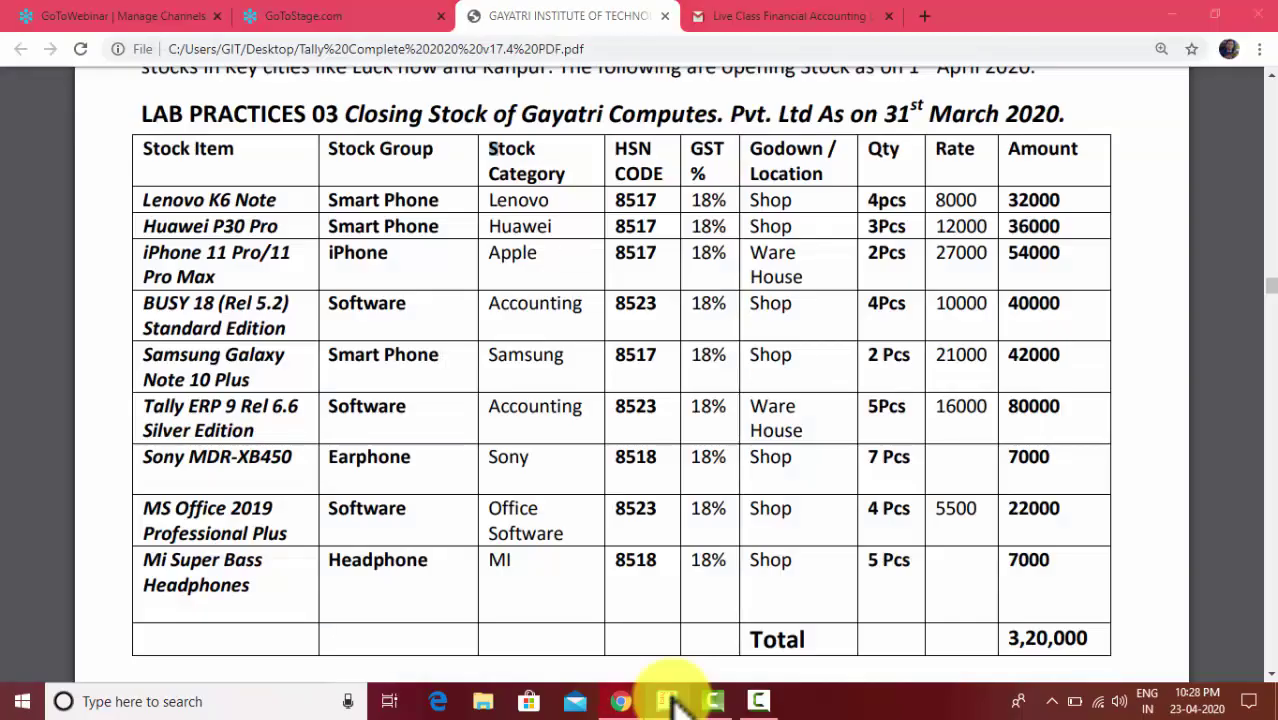
pyautogui.hotkey('alt', 'Tab')
pyautogui.hotkey('alt', 'Tab')
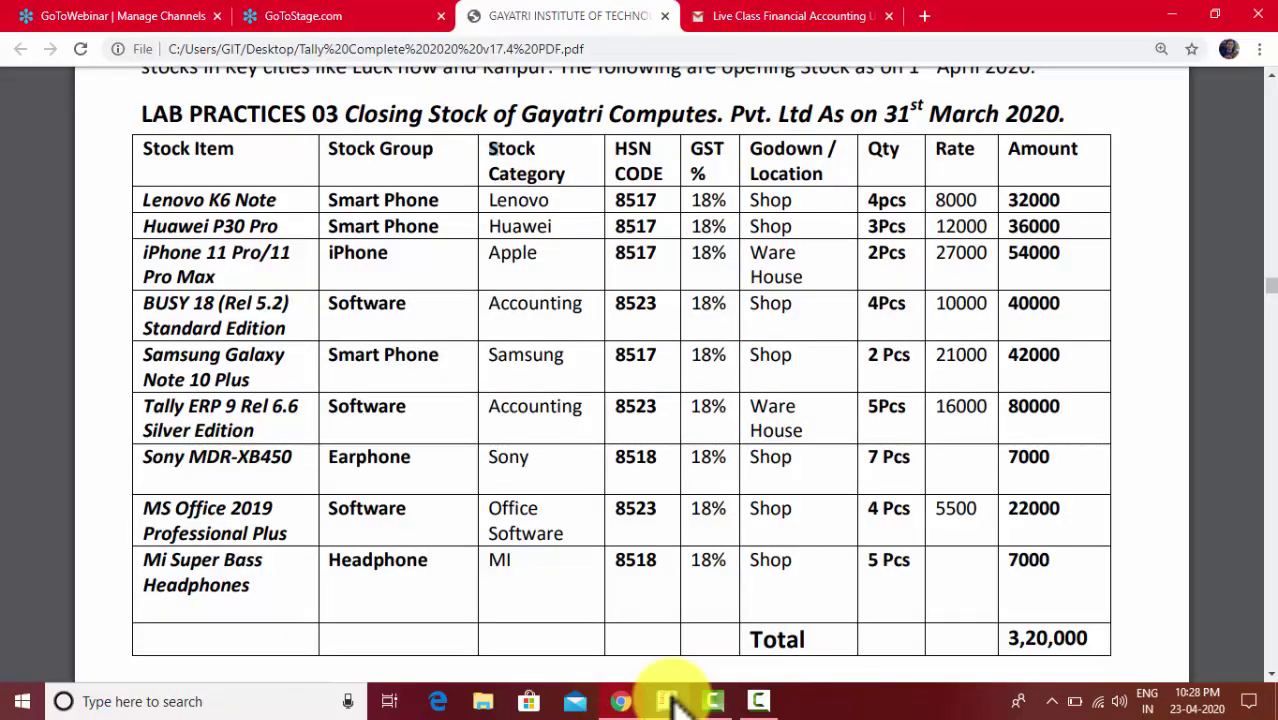
pyautogui.click(674, 703)
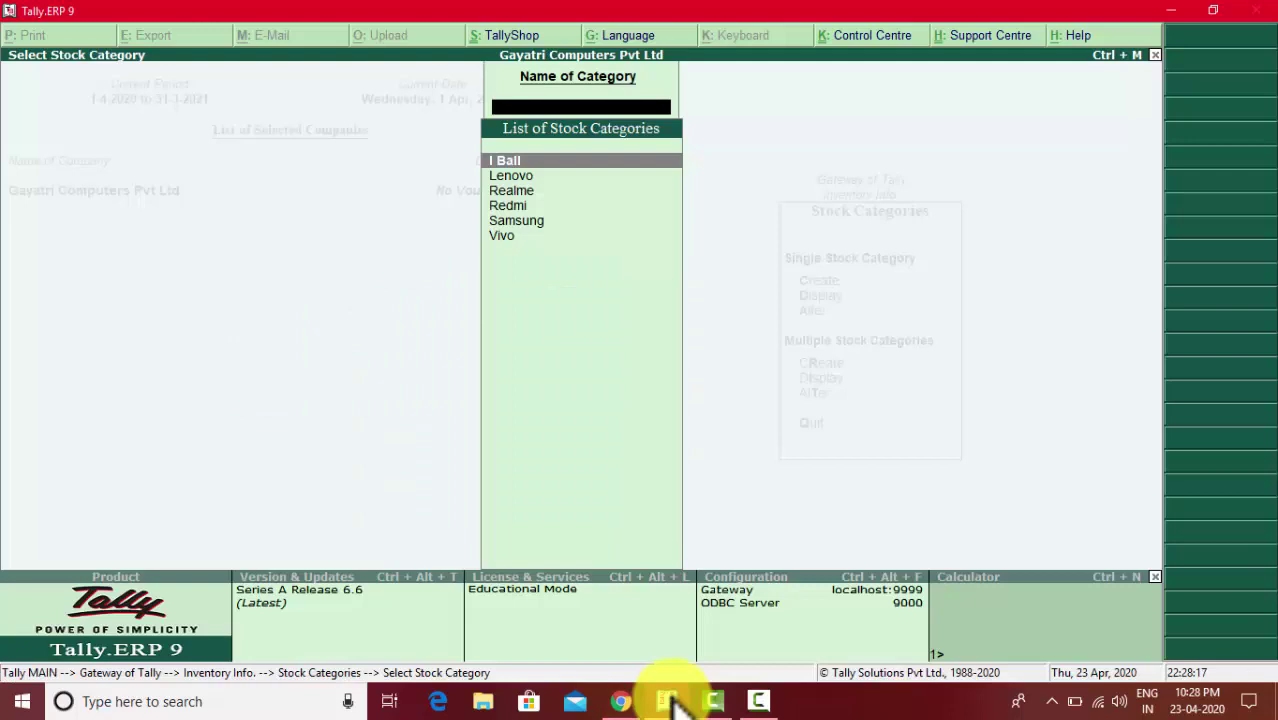
pyautogui.click(674, 703)
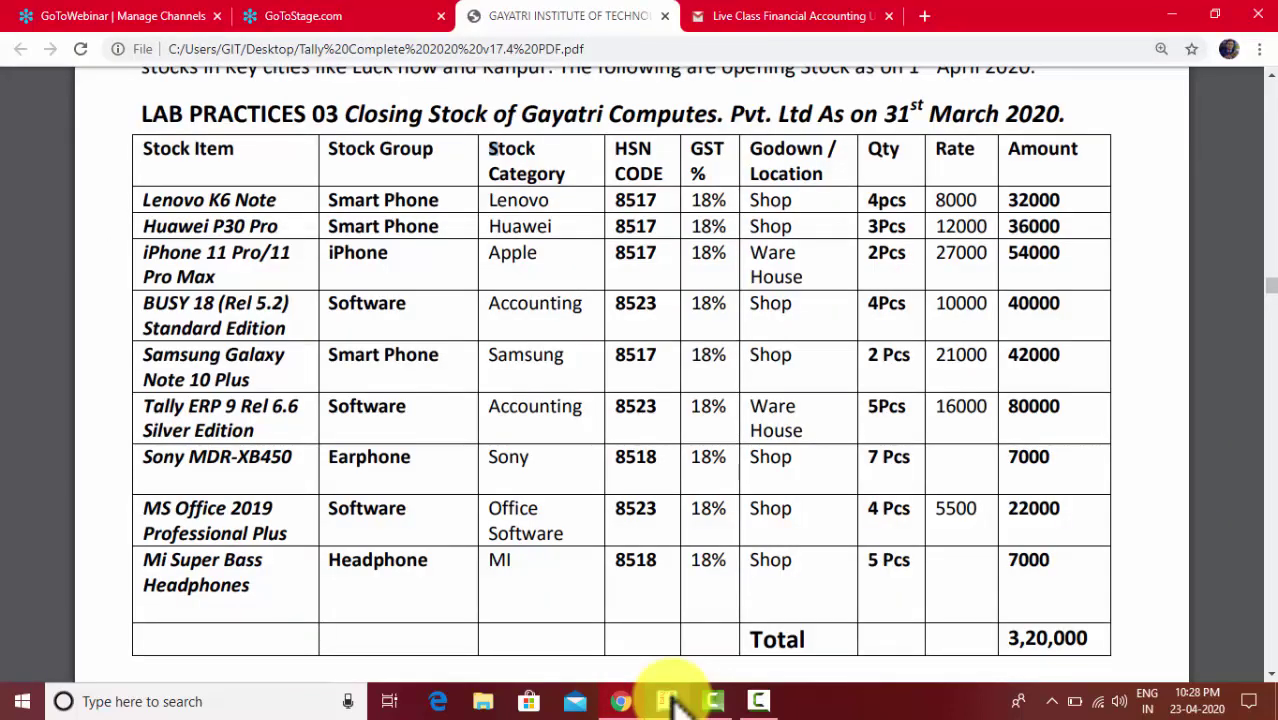
pyautogui.click(676, 705)
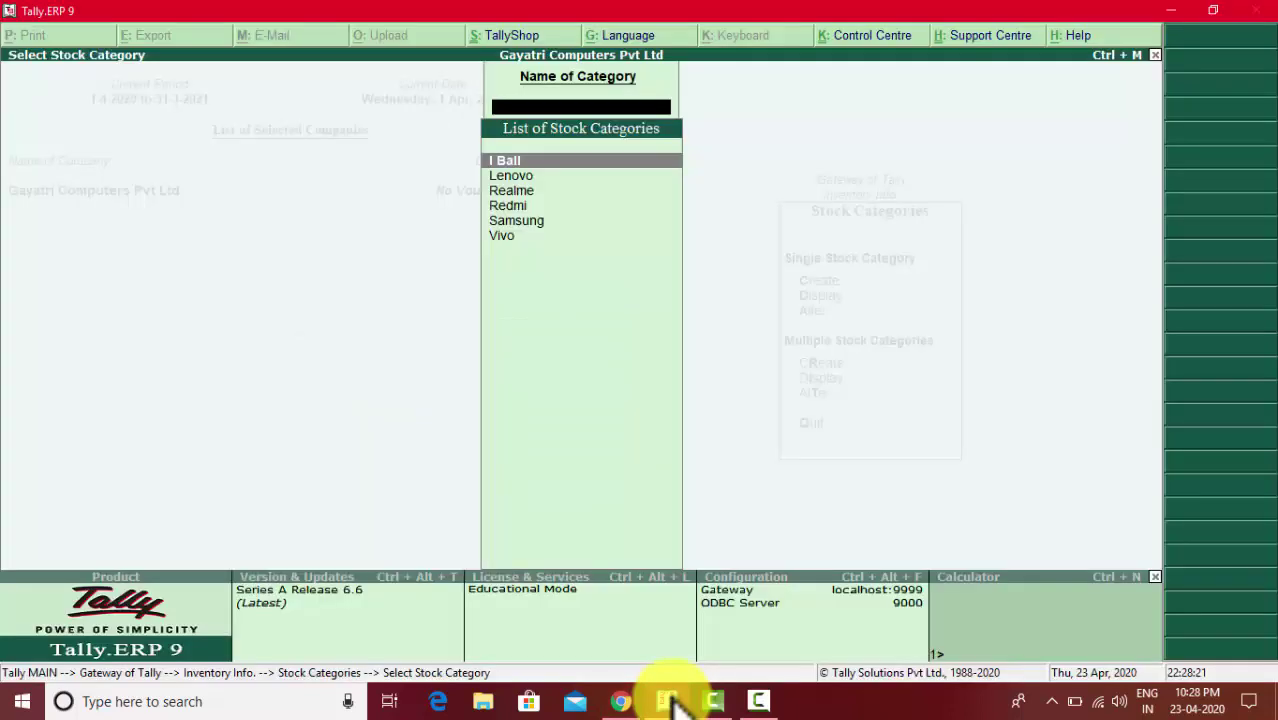
pyautogui.press('Escape')
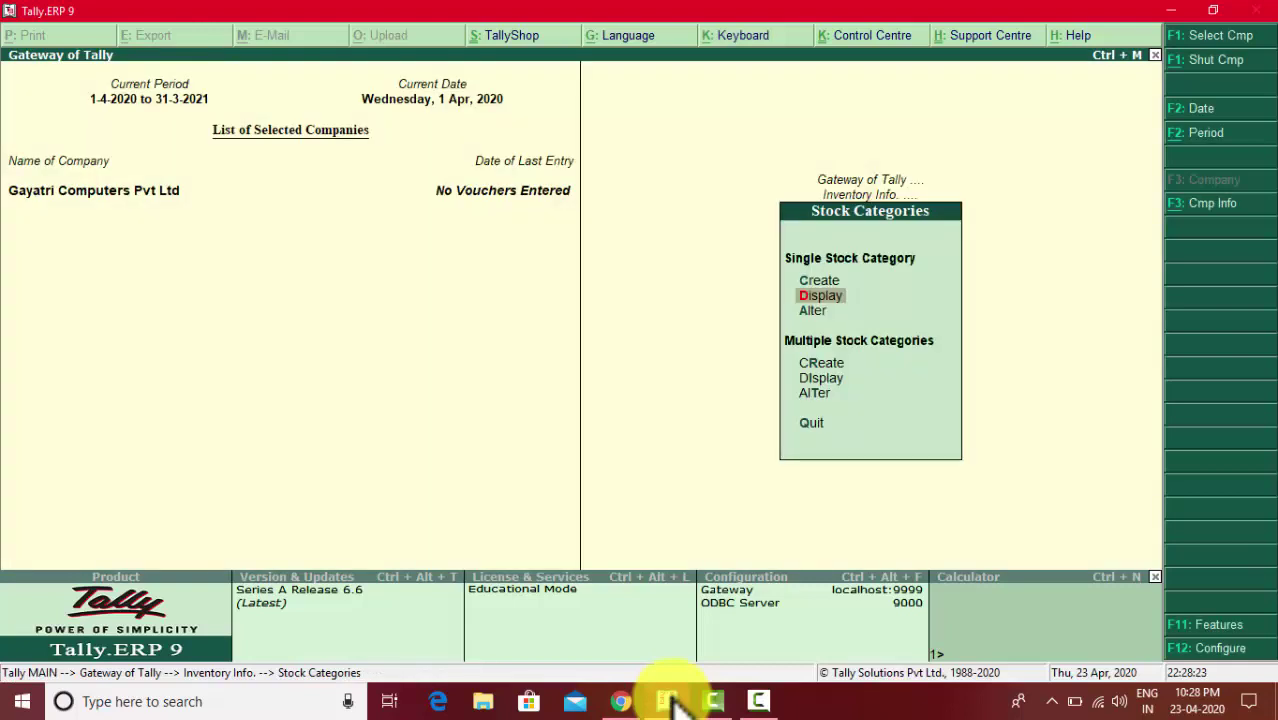
# - Back out of single category creation and start Multi Stock Category Creation under All Items
pyautogui.press('Down')
pyautogui.press('Up')
pyautogui.press('Up')
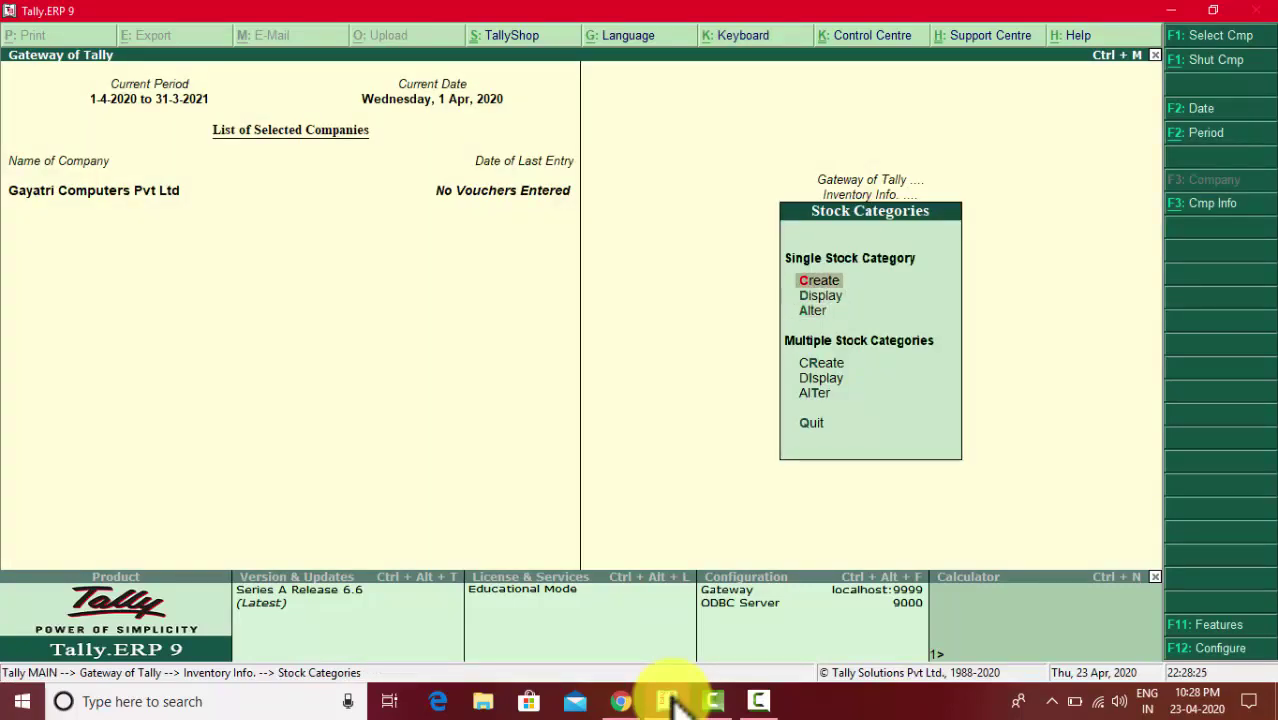
pyautogui.press('Return')
pyautogui.press('Escape')
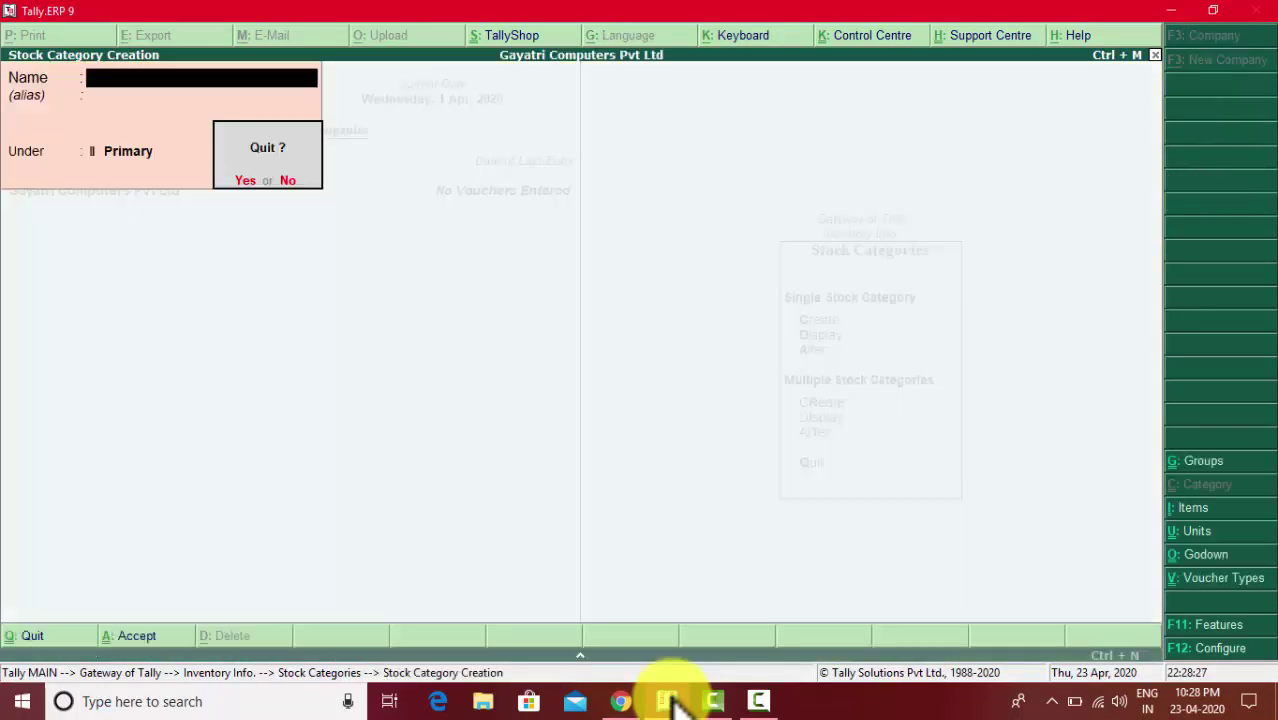
pyautogui.press('Return')
pyautogui.press('Down')
pyautogui.press('Down')
pyautogui.press('Return')
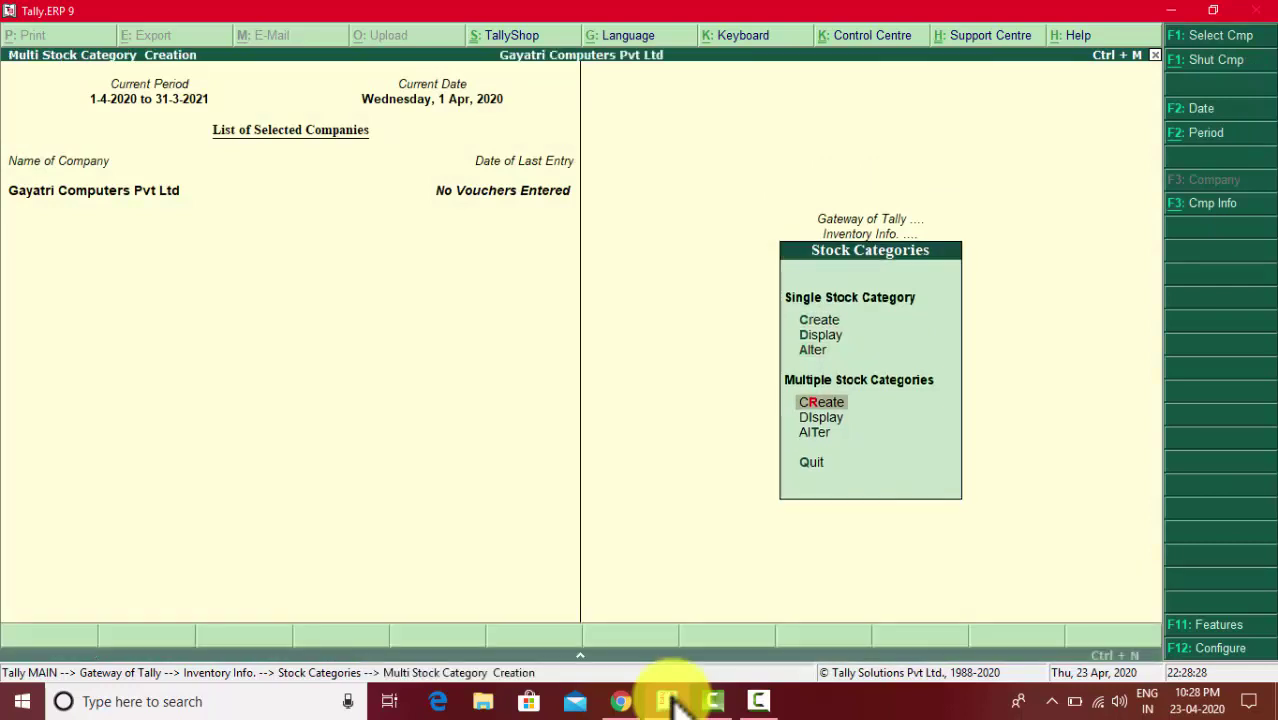
pyautogui.press('Return')
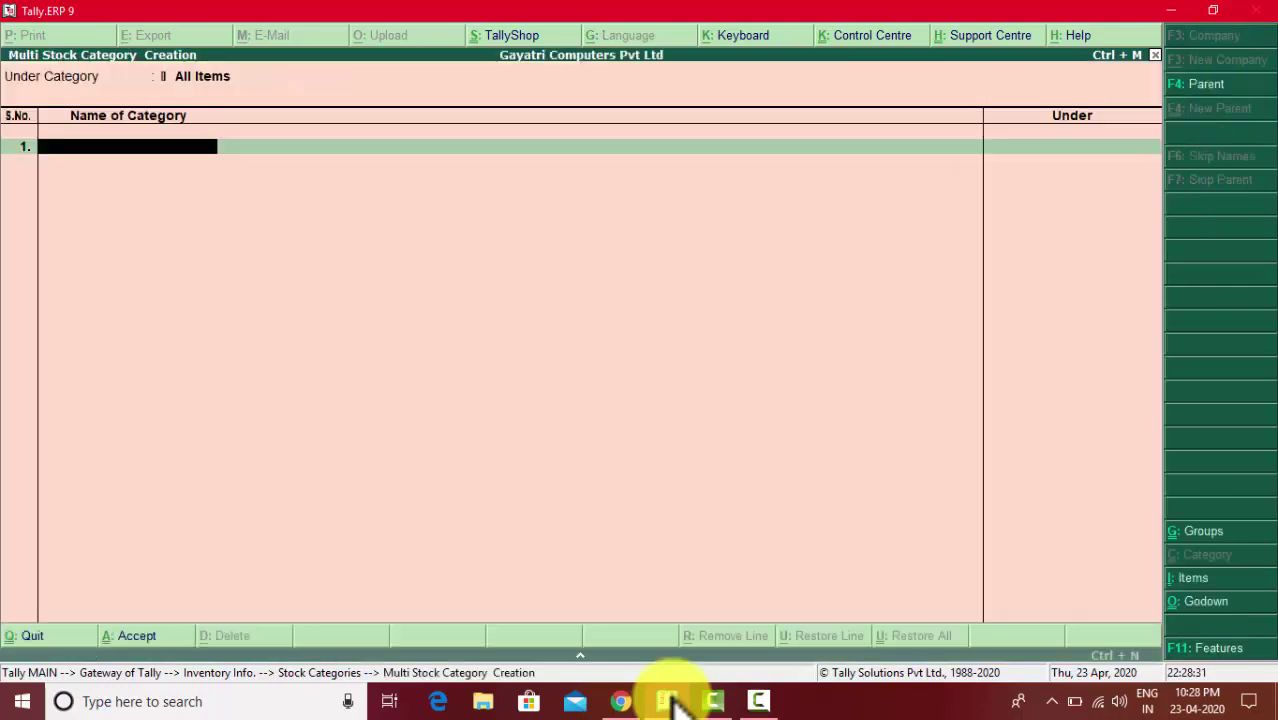
# - Add stock categories Huawei and Apple under Primary, checking names against the stock table PDF
pyautogui.click(672, 700)
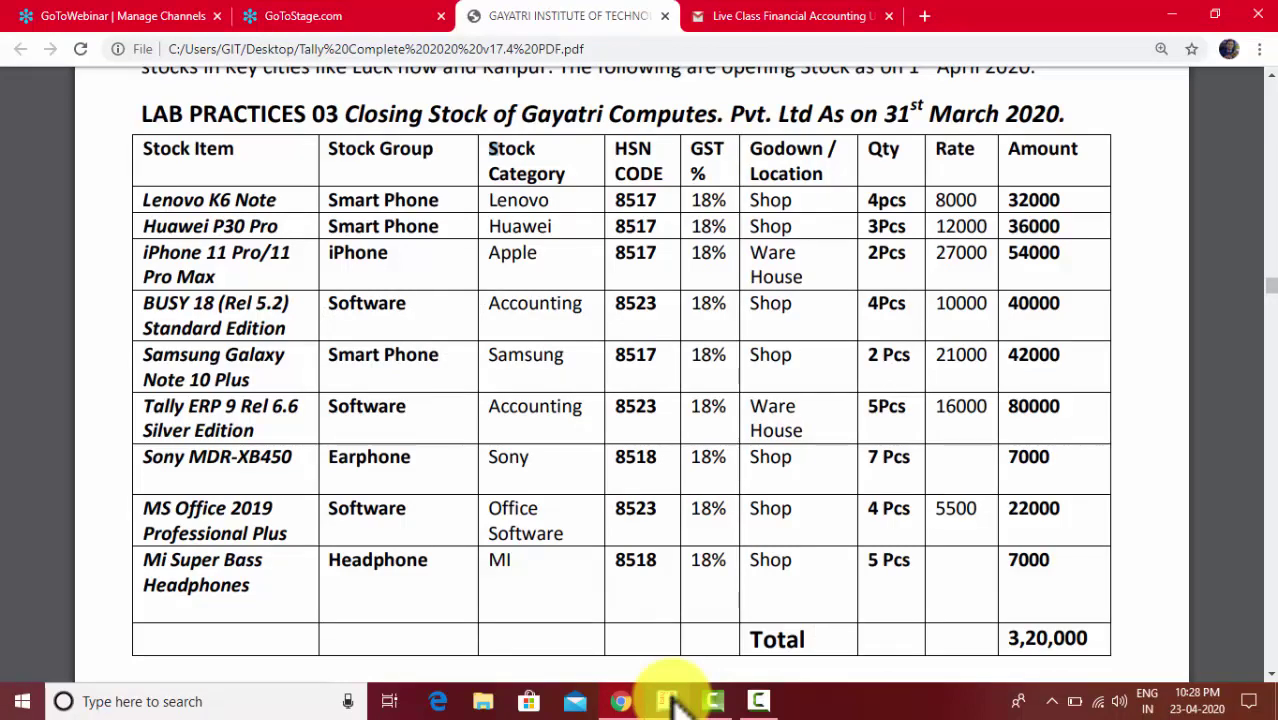
pyautogui.click(672, 700)
pyautogui.write('Hu')
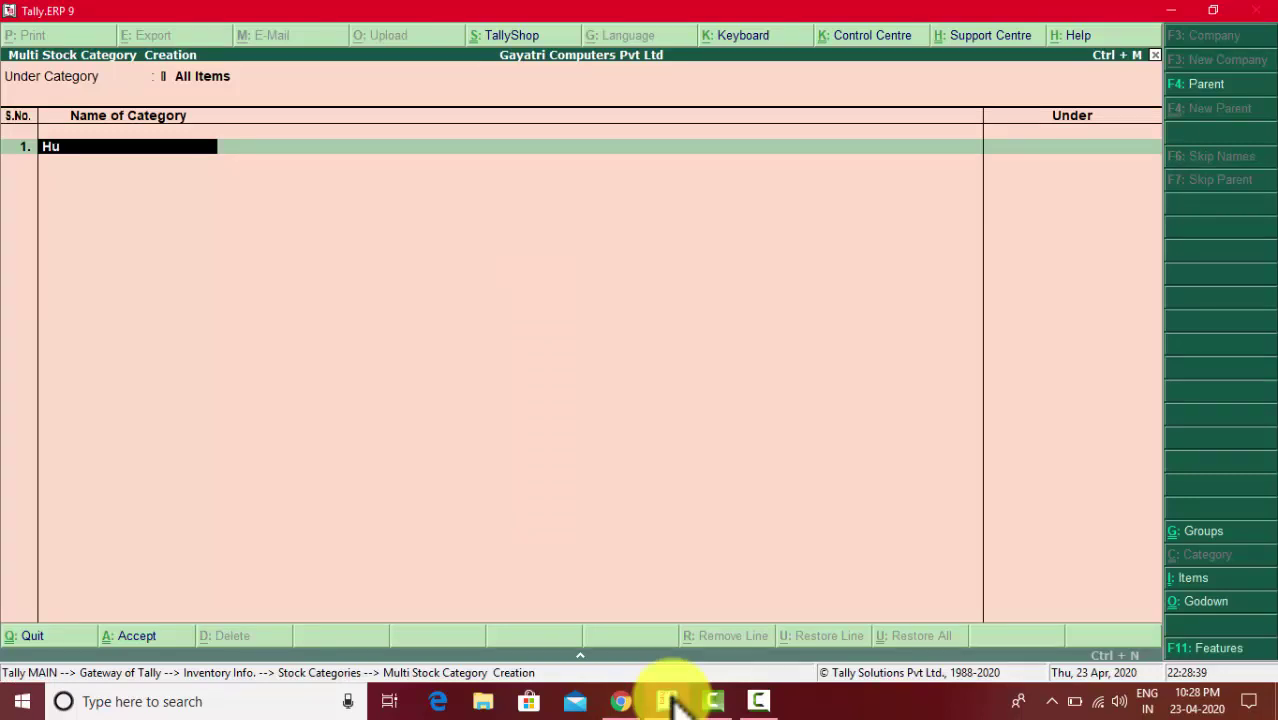
pyautogui.write('a')
pyautogui.write('wei')
pyautogui.click(673, 700)
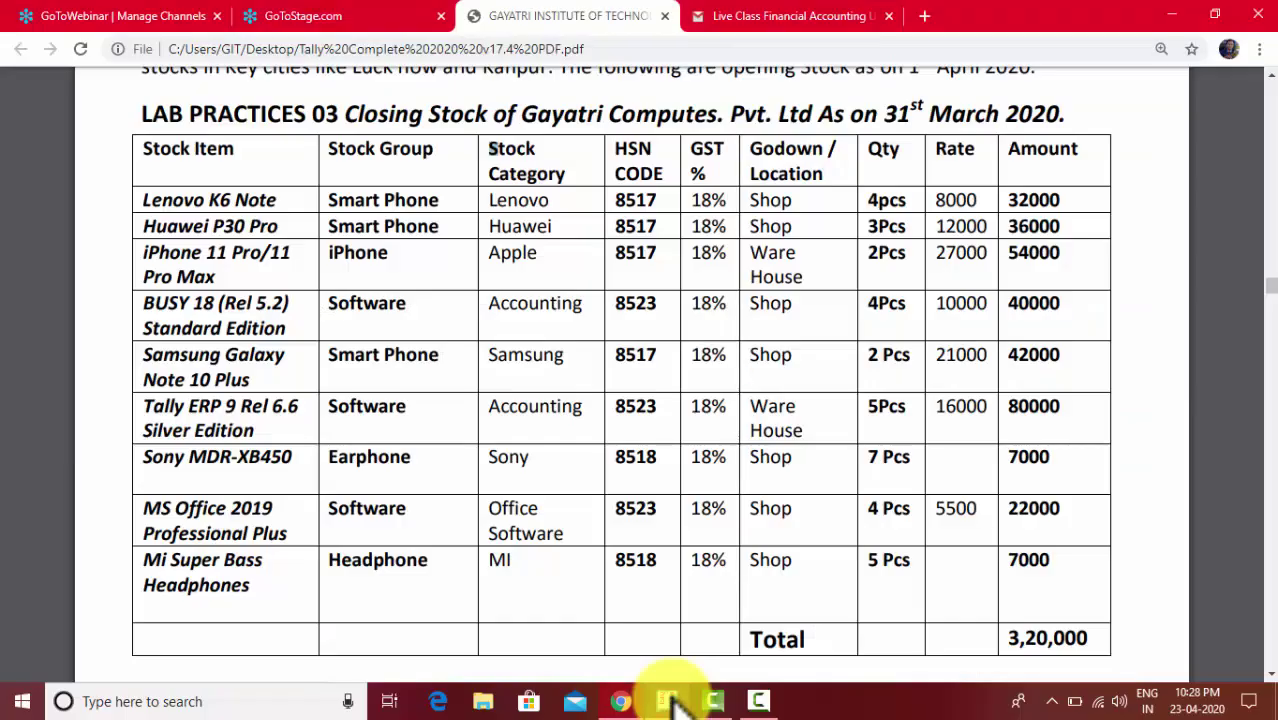
pyautogui.click(673, 700)
pyautogui.press('BackSpace')
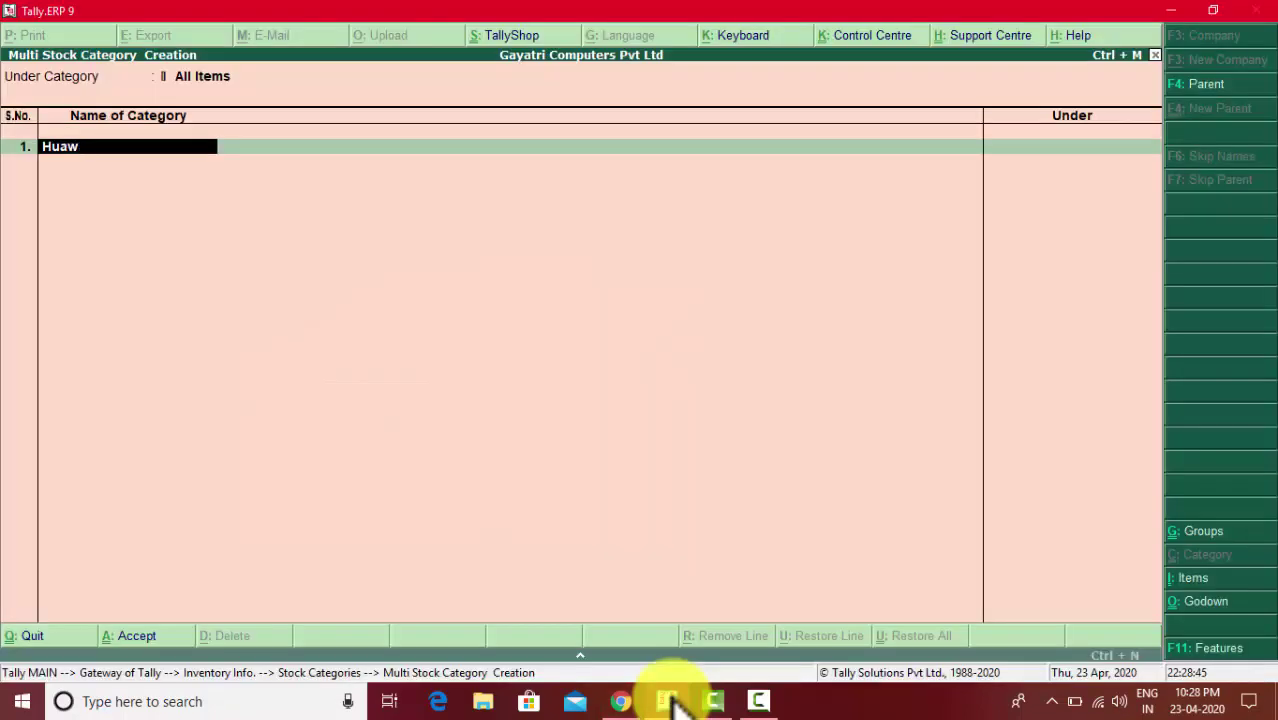
pyautogui.write('ei')
pyautogui.press('Return')
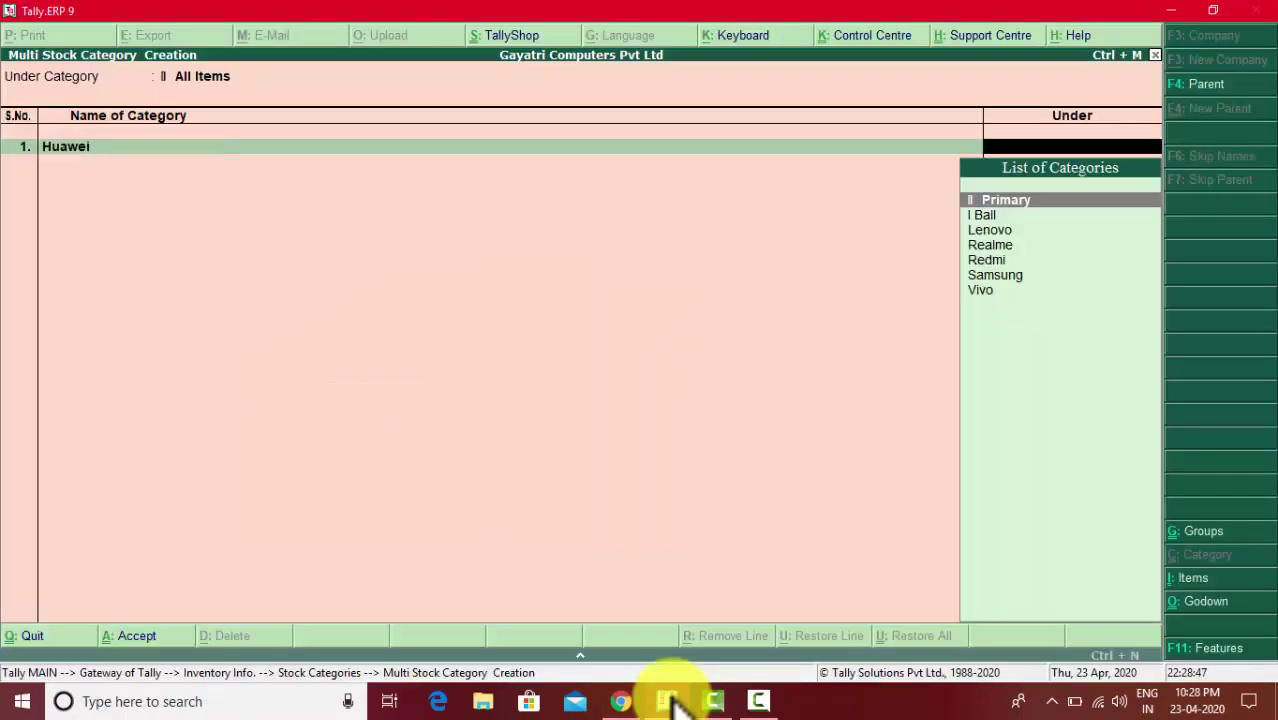
pyautogui.press('Return')
pyautogui.hotkey('alt', 'Tab')
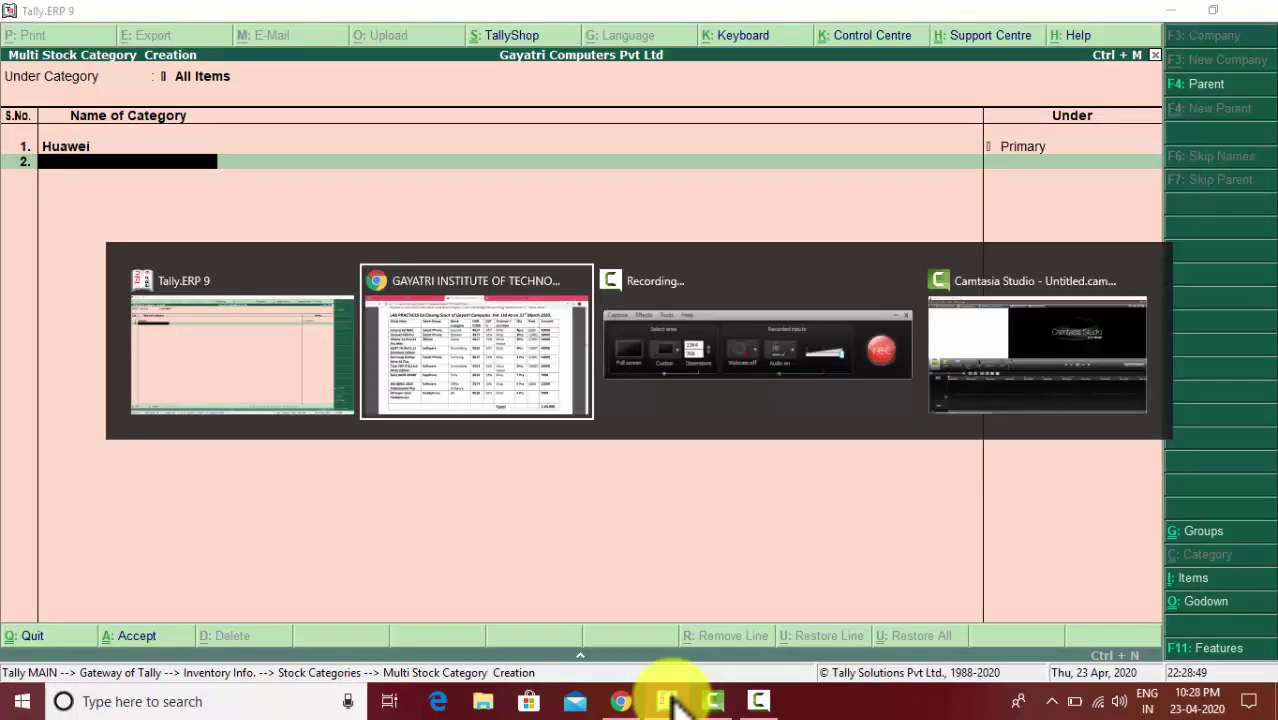
pyautogui.click(672, 702)
pyautogui.write('A')
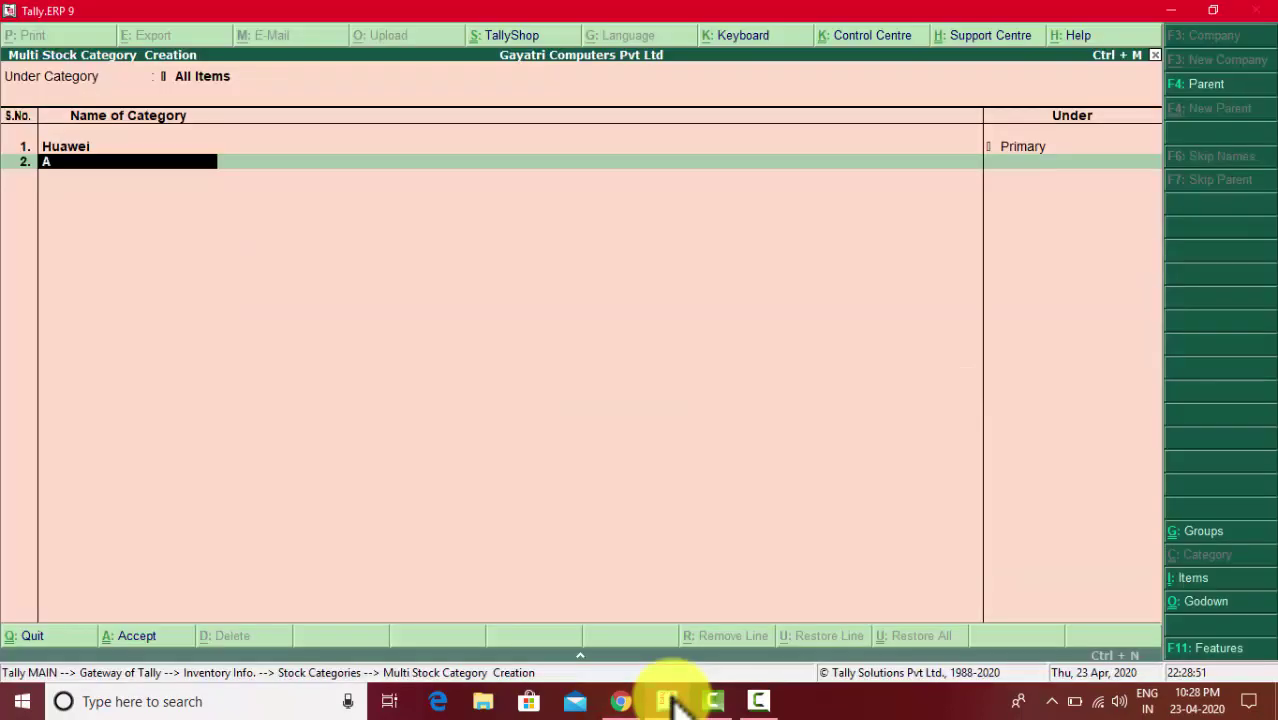
pyautogui.write('pple')
pyautogui.press('Return')
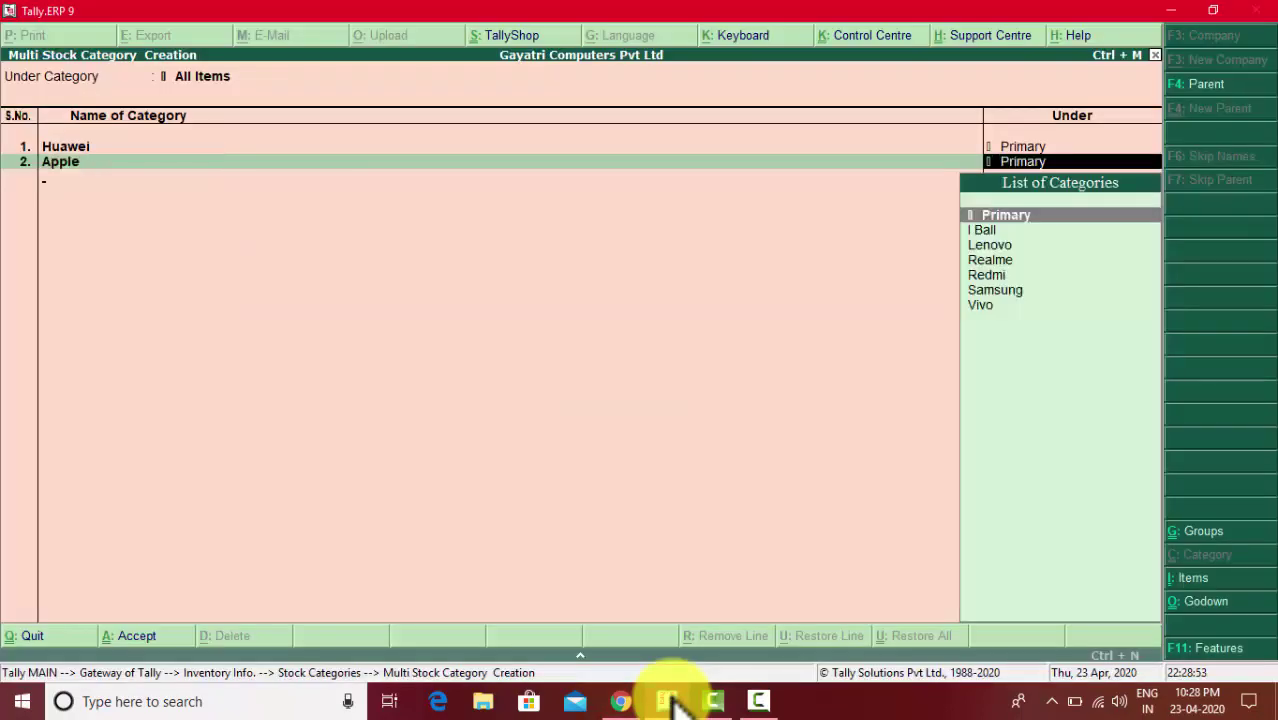
pyautogui.press('Return')
# - Add stock categories Accounting, Sony and Office Software under Primary
pyautogui.click(672, 702)
pyautogui.click(672, 702)
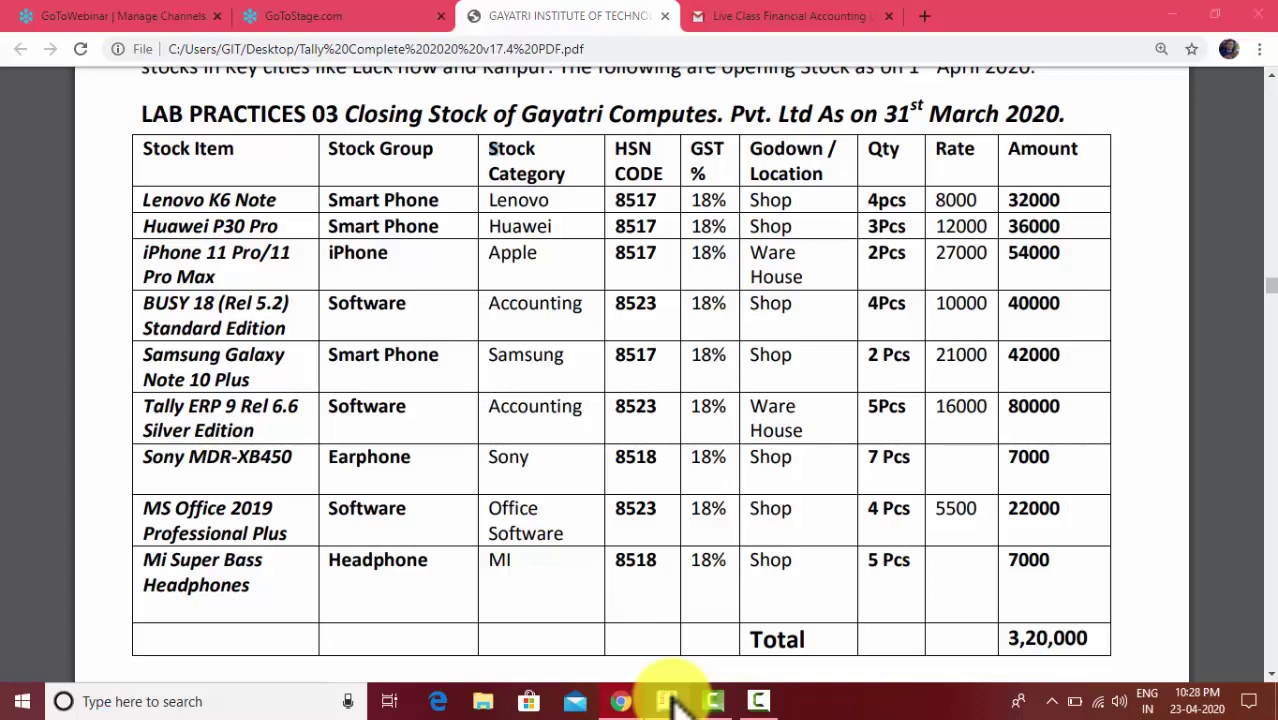
pyautogui.write('Accounting')
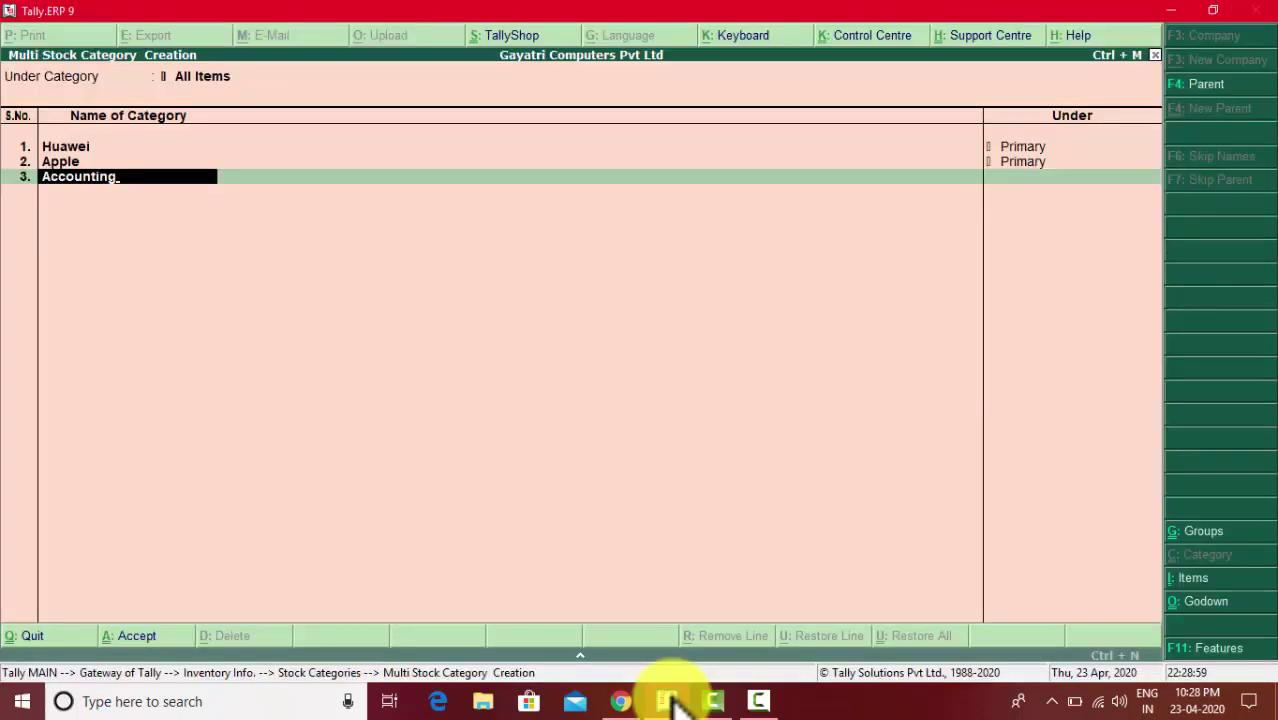
pyautogui.press('Return')
pyautogui.press('Return')
pyautogui.click(672, 702)
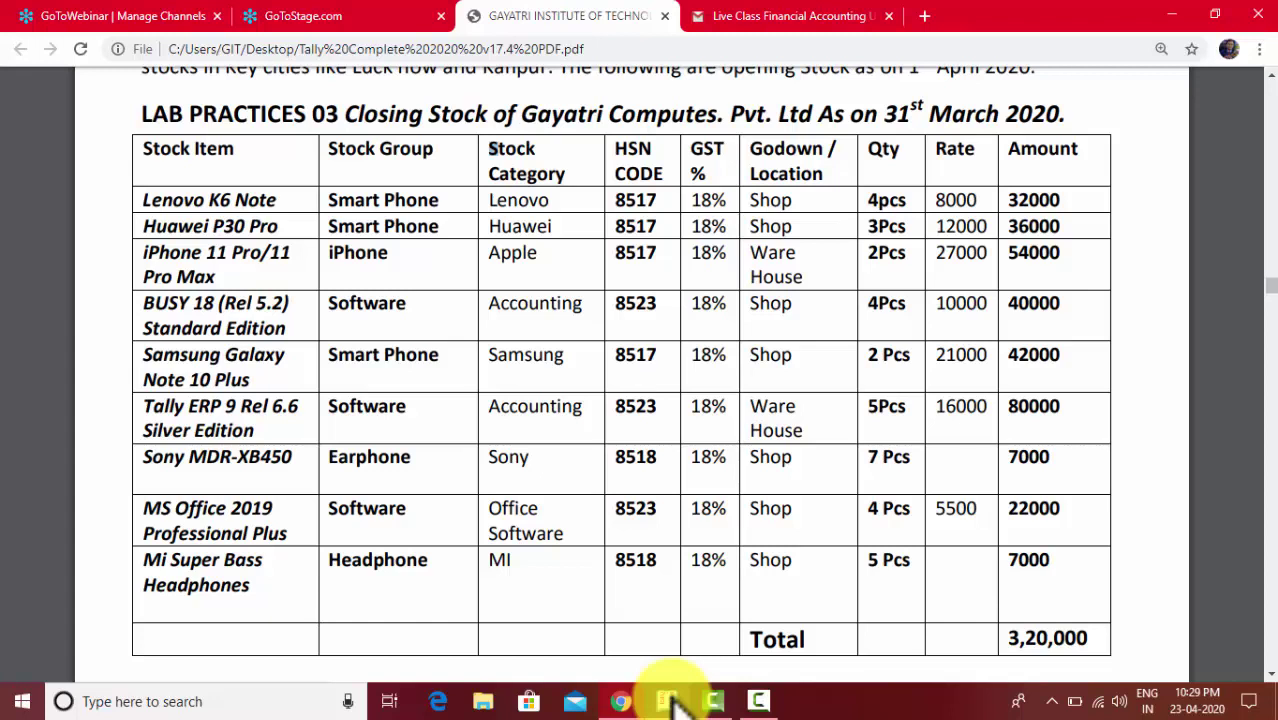
pyautogui.click(672, 702)
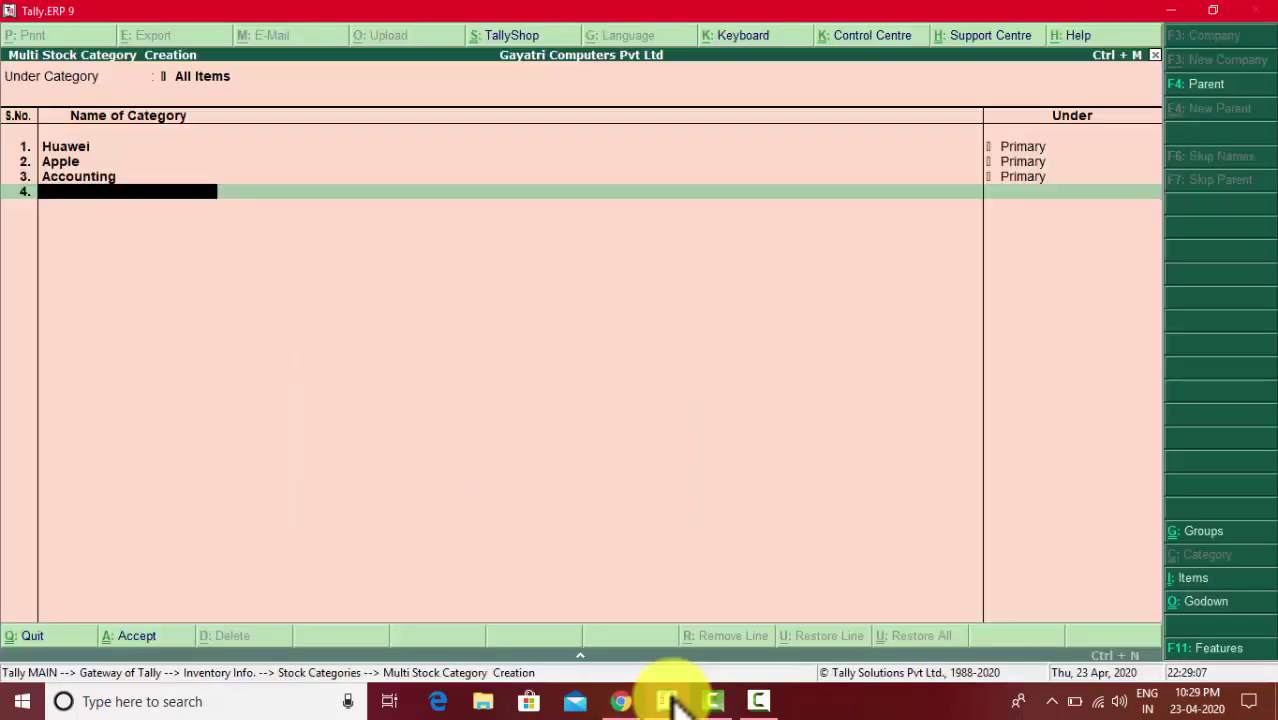
pyautogui.write('Sony')
pyautogui.press('Return')
pyautogui.press('Return')
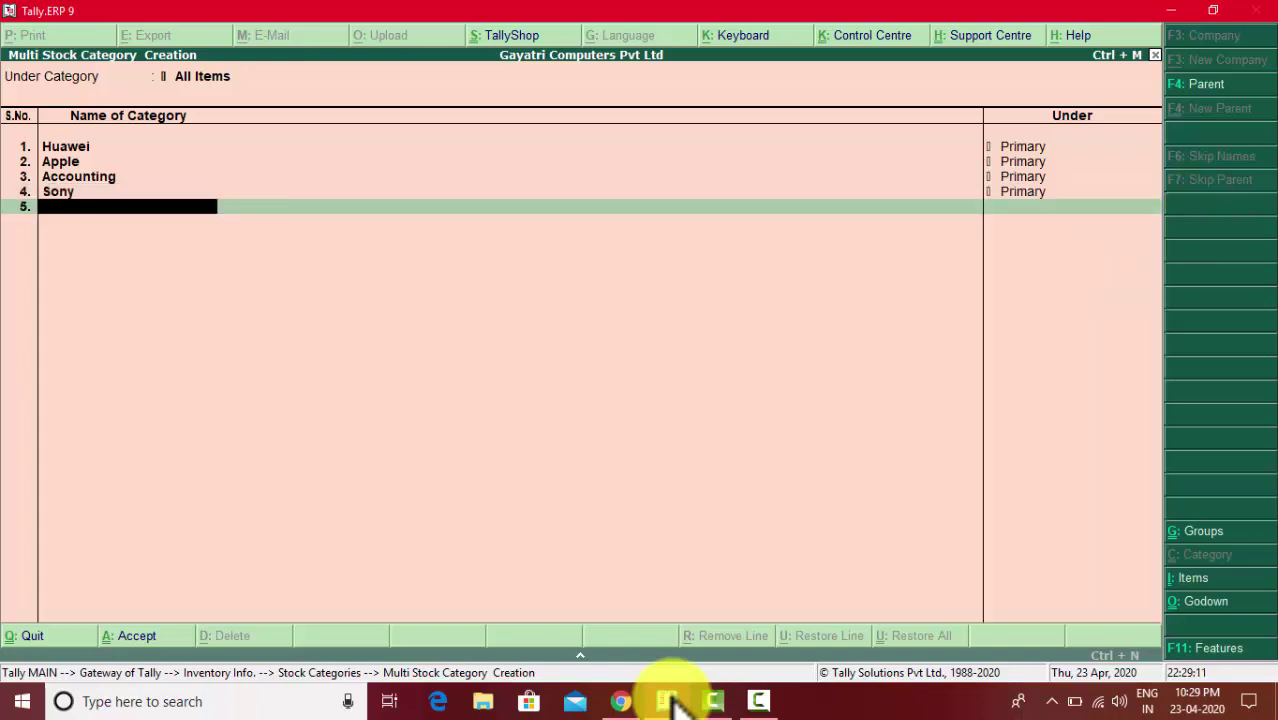
pyautogui.write('Office Software')
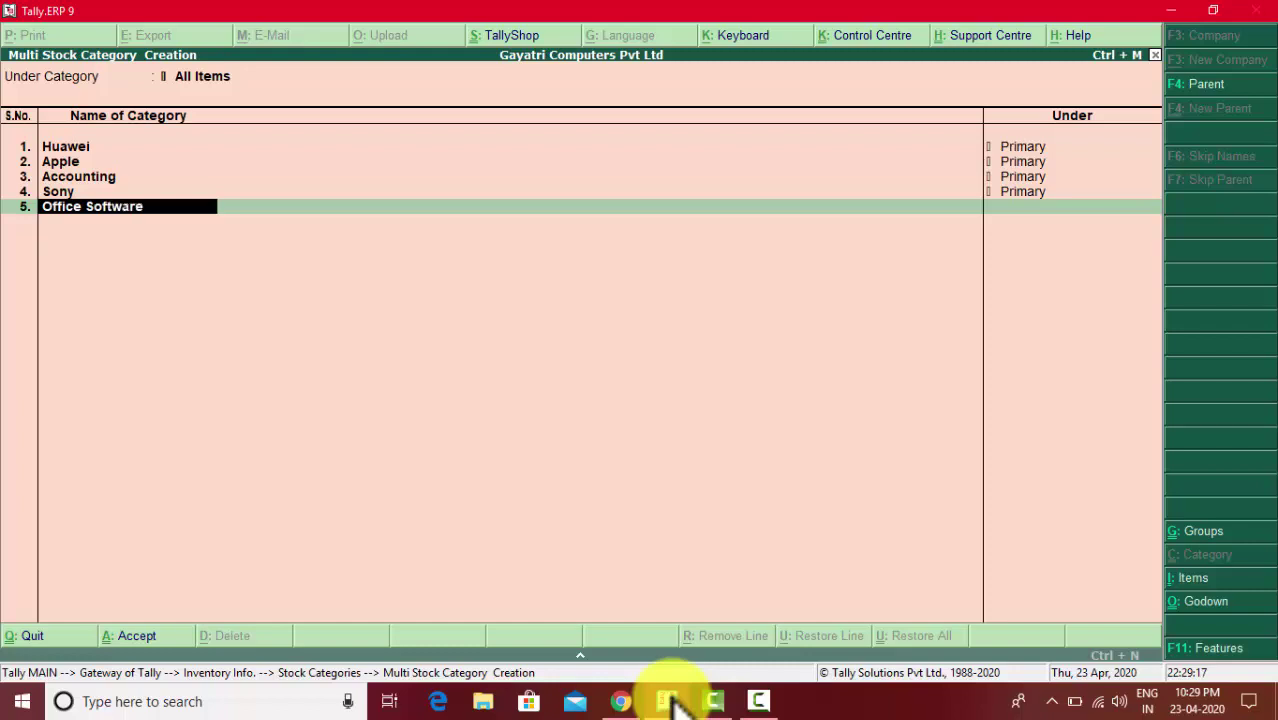
pyautogui.press('Return')
pyautogui.press('Return')
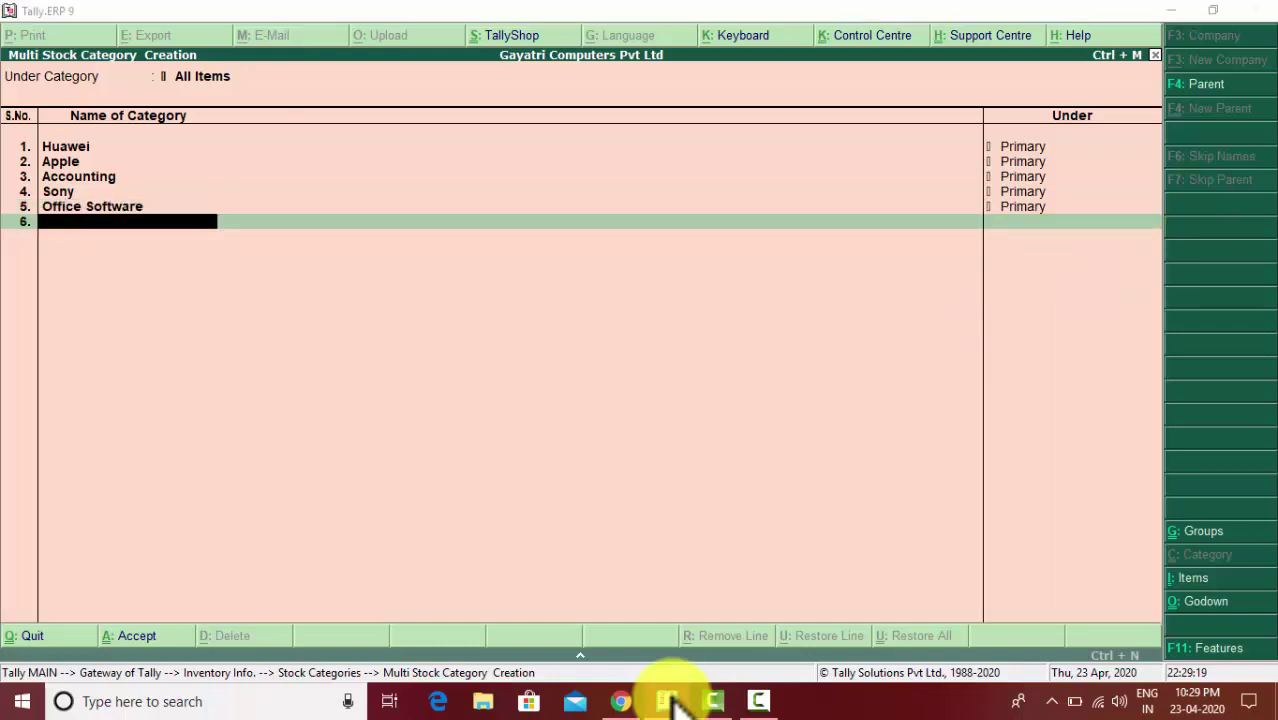
# - Add the MI category under Primary and save all six categories
pyautogui.click(670, 701)
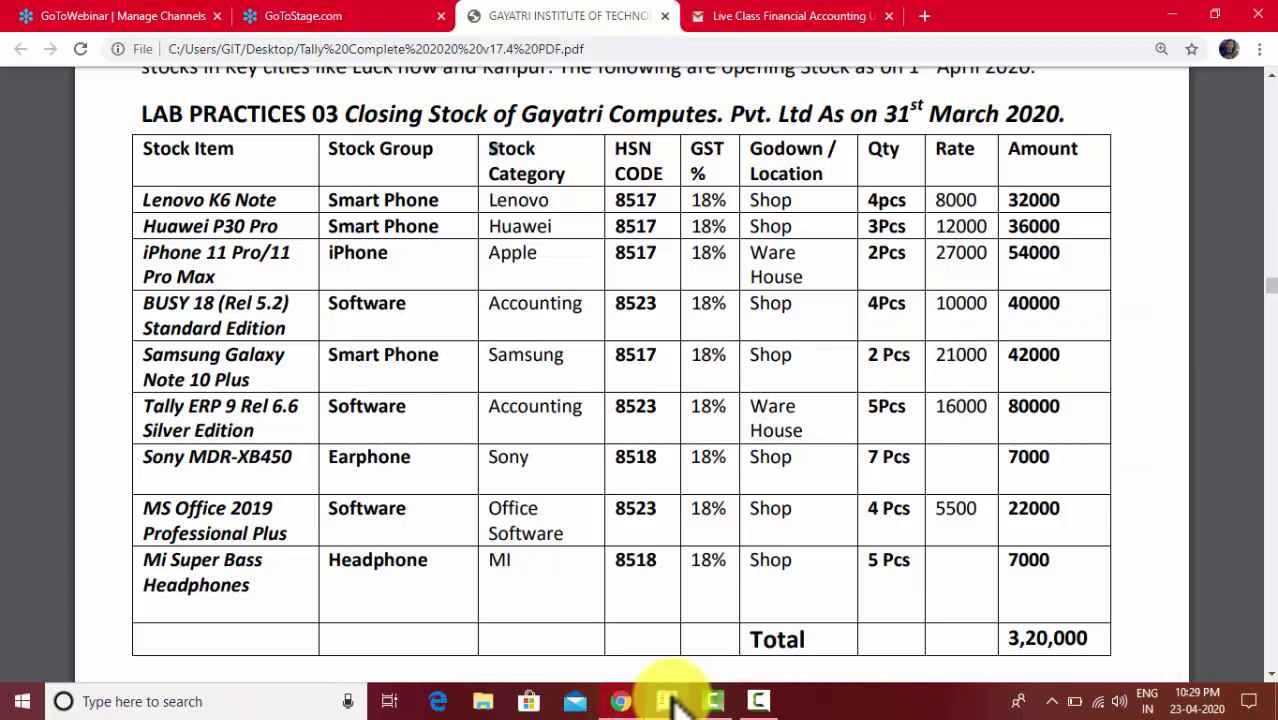
pyautogui.click(670, 701)
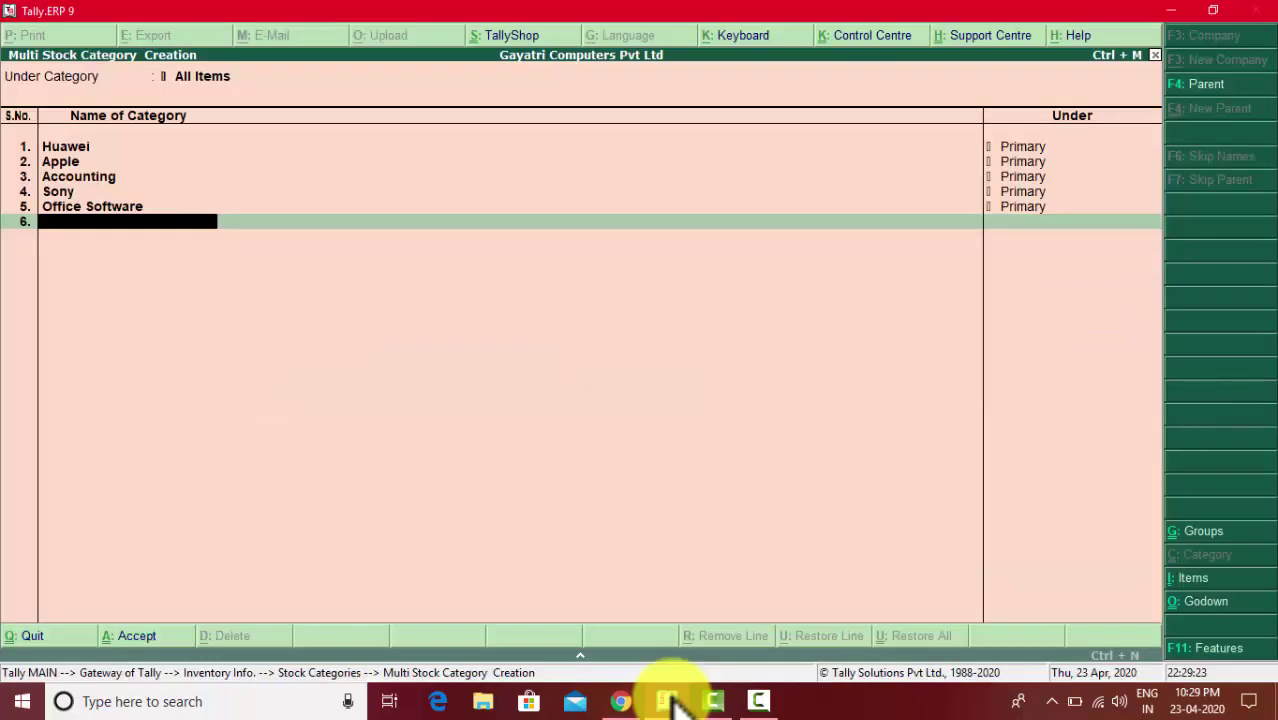
pyautogui.write('MI')
pyautogui.press('Return')
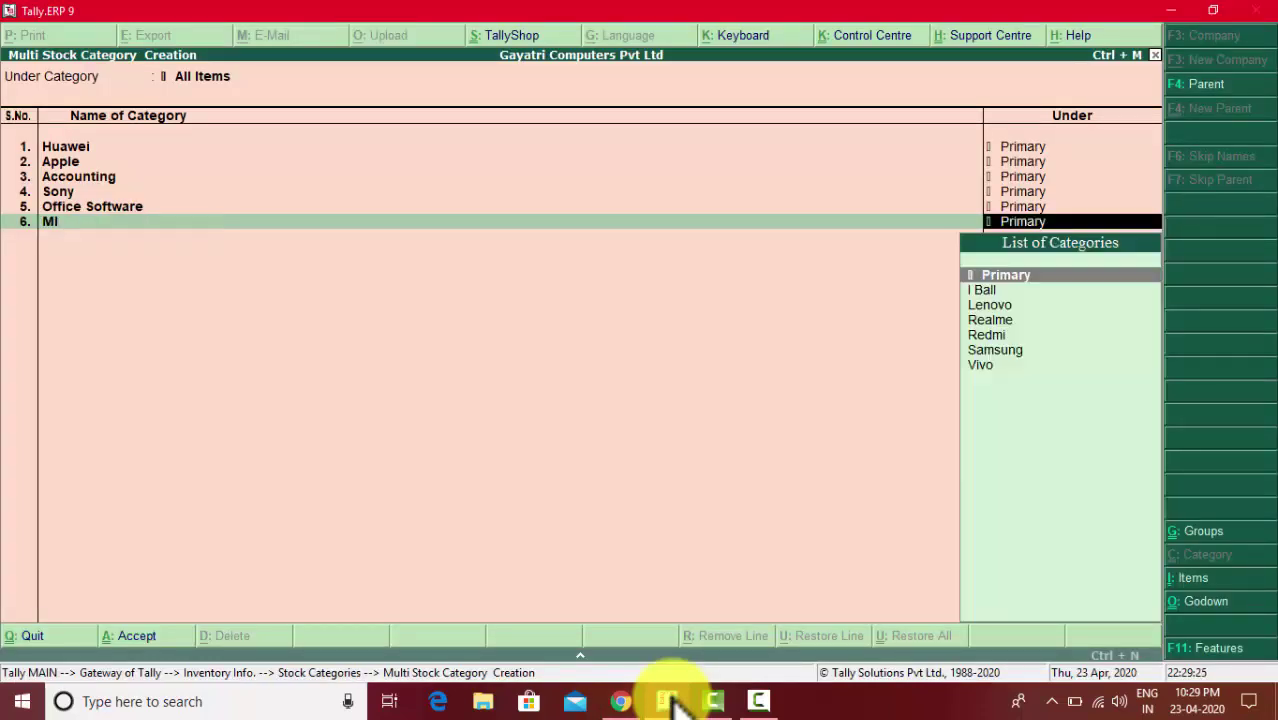
pyautogui.press('Return')
pyautogui.press('Return')
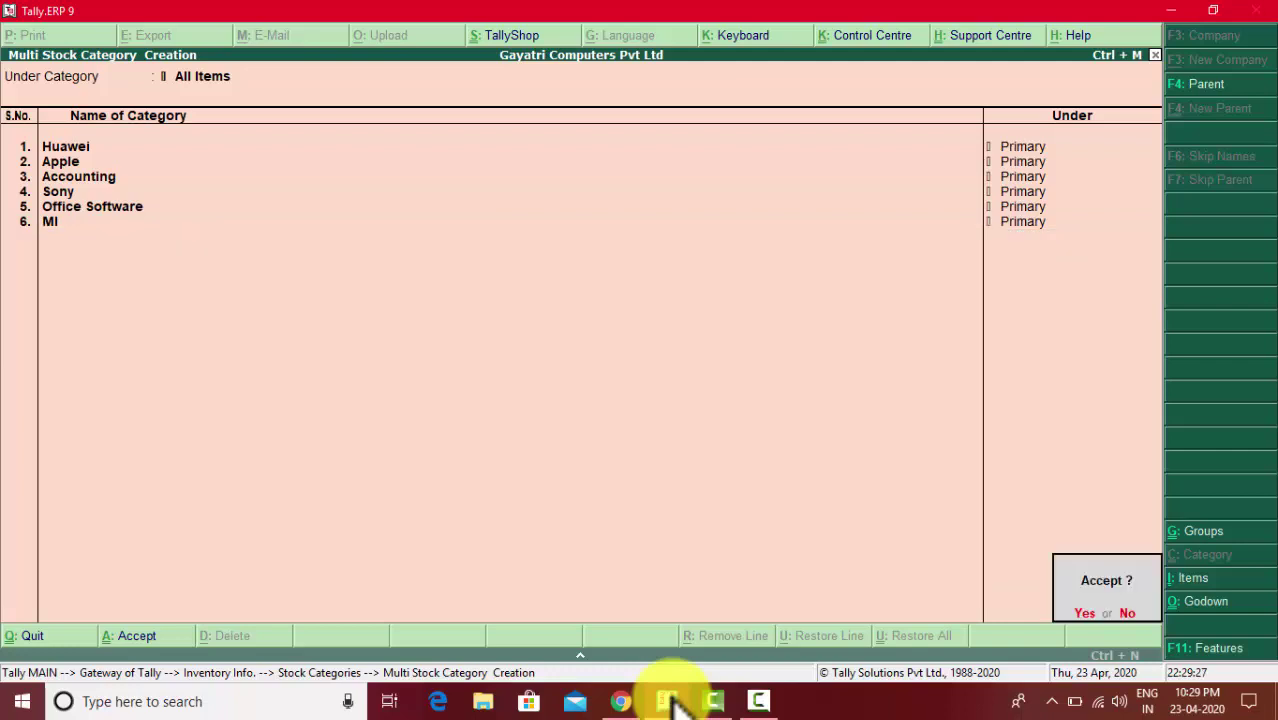
pyautogui.press('Return')
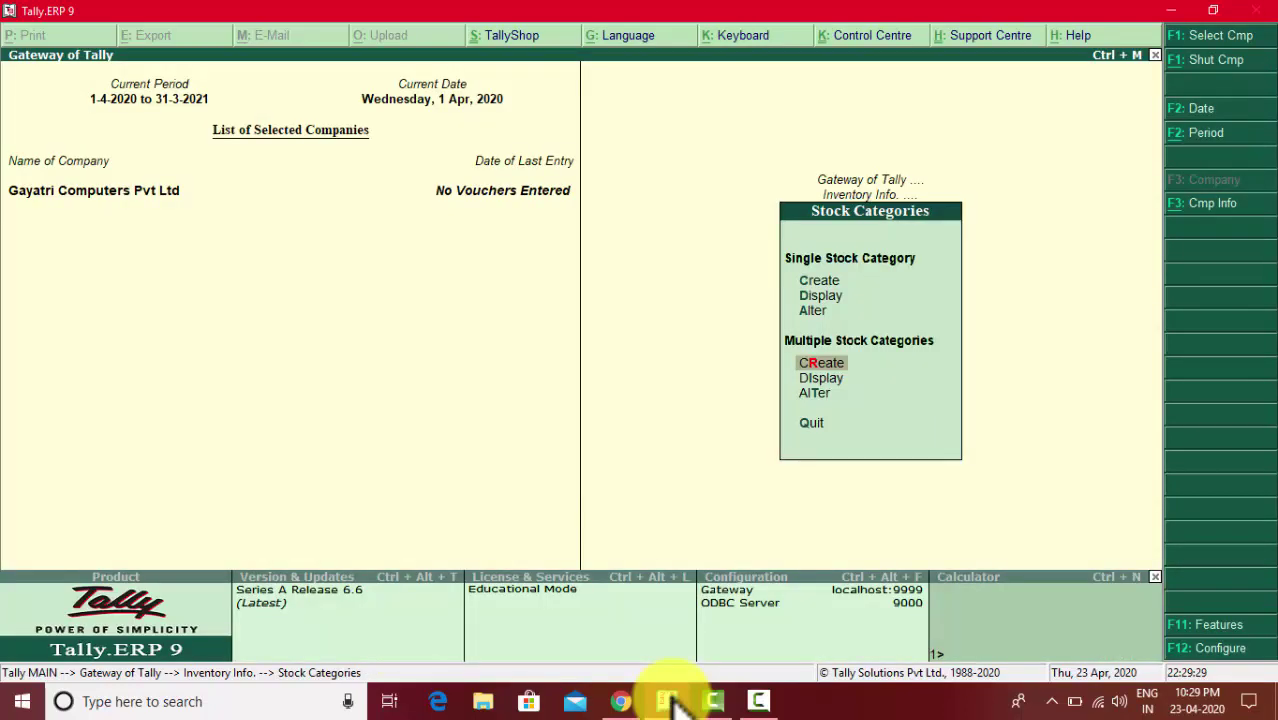
# - Look through the existing godowns list, cross-checking the Shop location in the stock table
pyautogui.press('Escape')
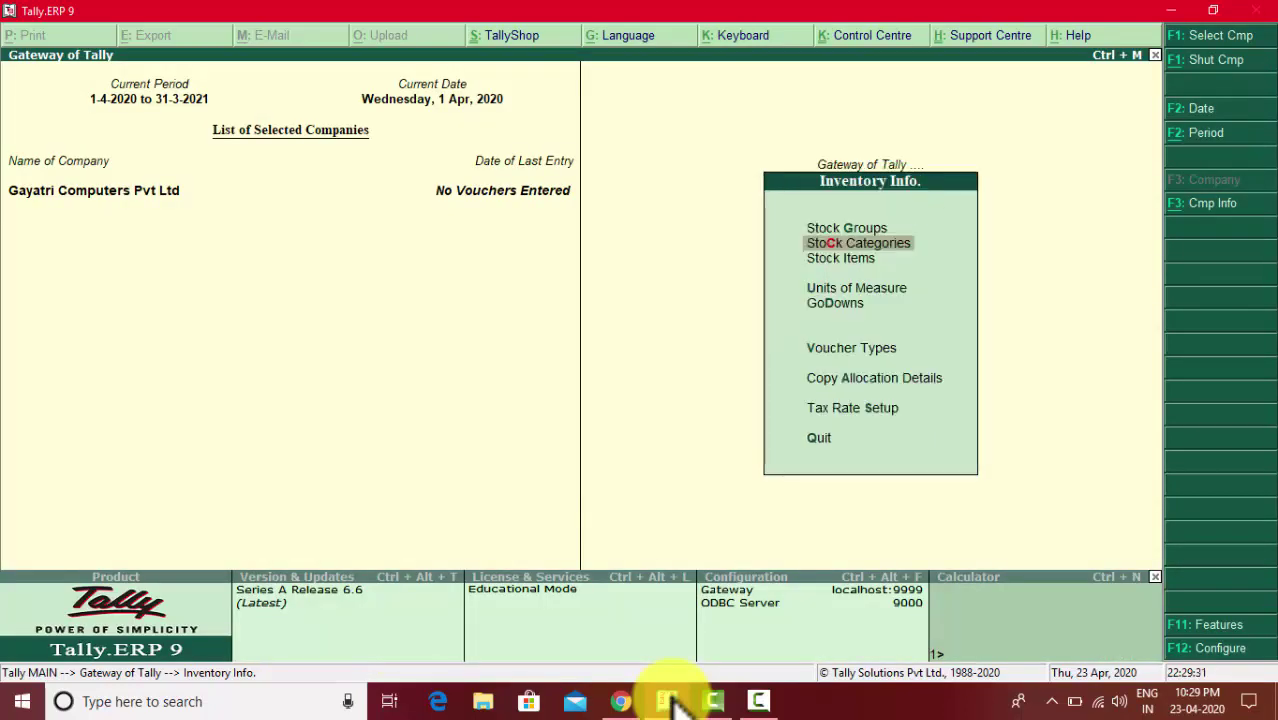
pyautogui.click(672, 703)
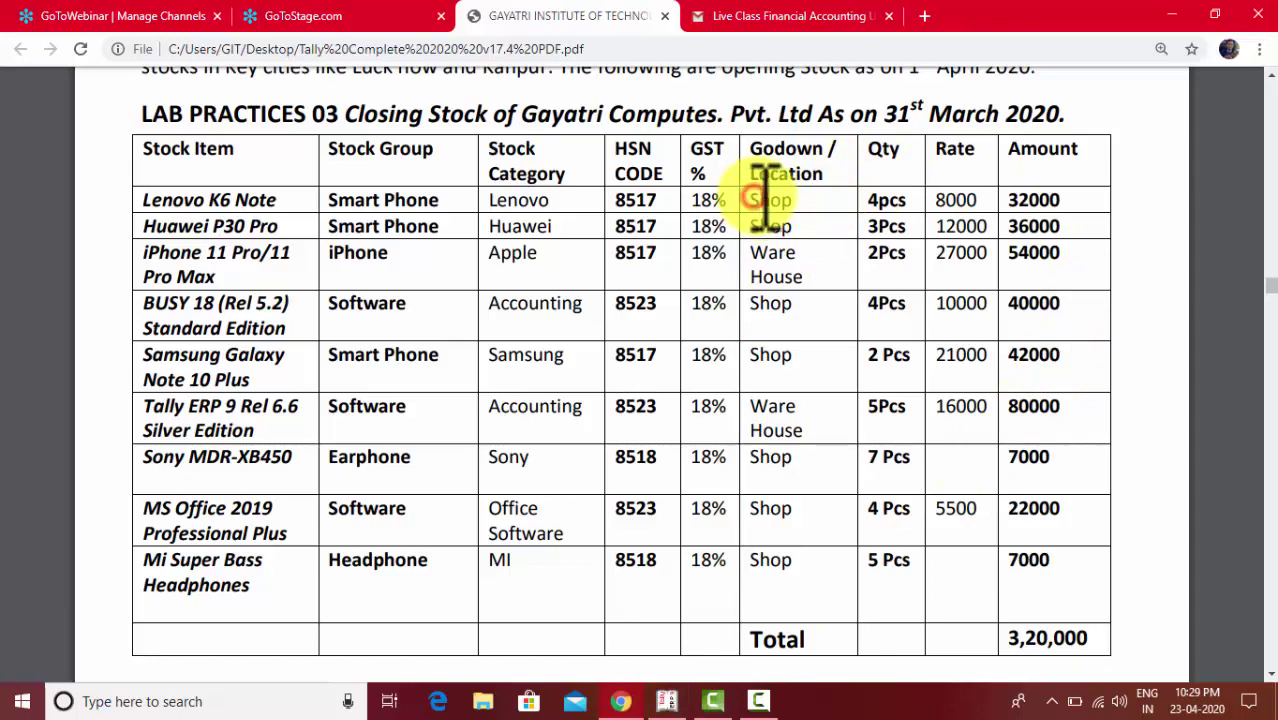
pyautogui.doubleClick(772, 200)
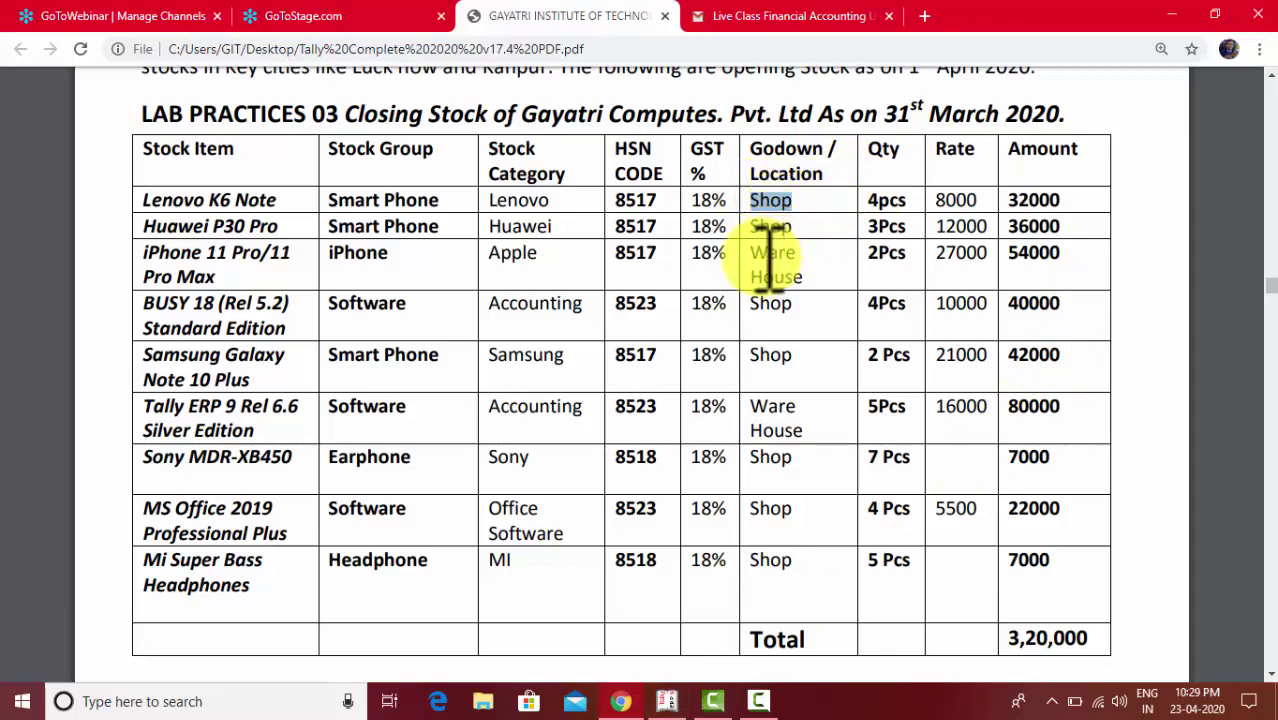
pyautogui.hotkey('alt', 'Tab')
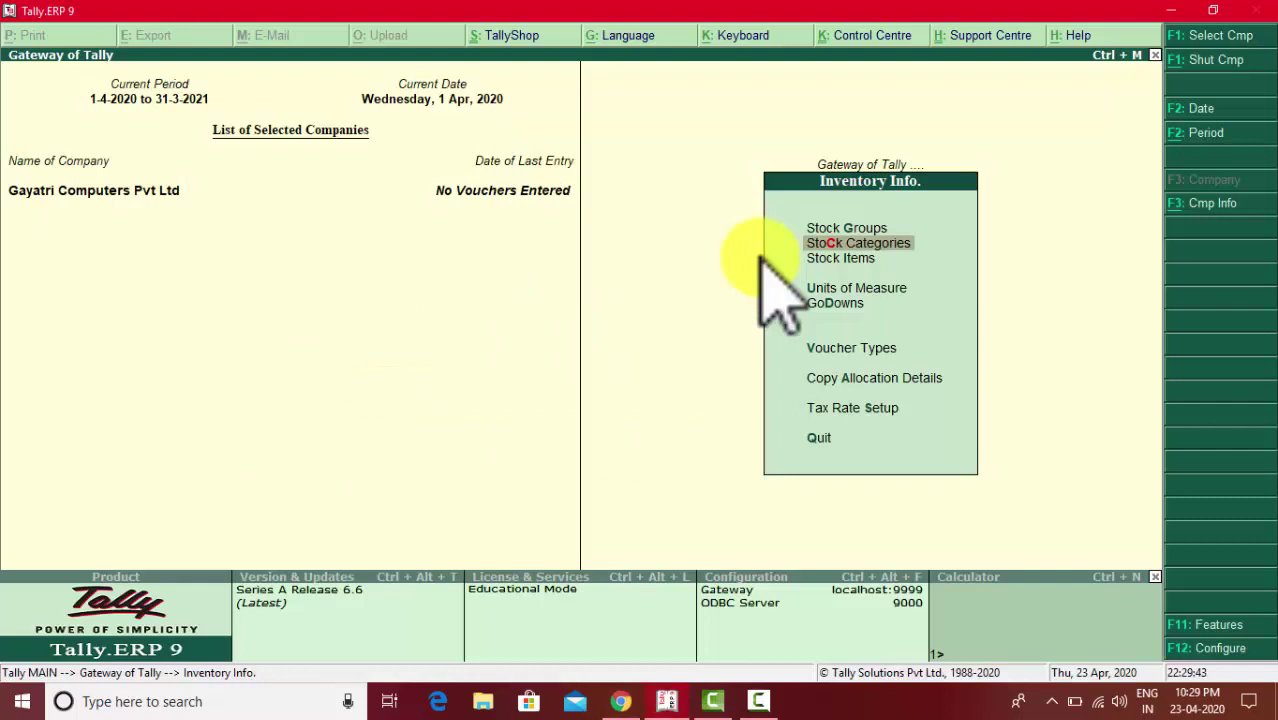
pyautogui.press('Down')
pyautogui.press('Down')
pyautogui.press('Down')
pyautogui.press('Return')
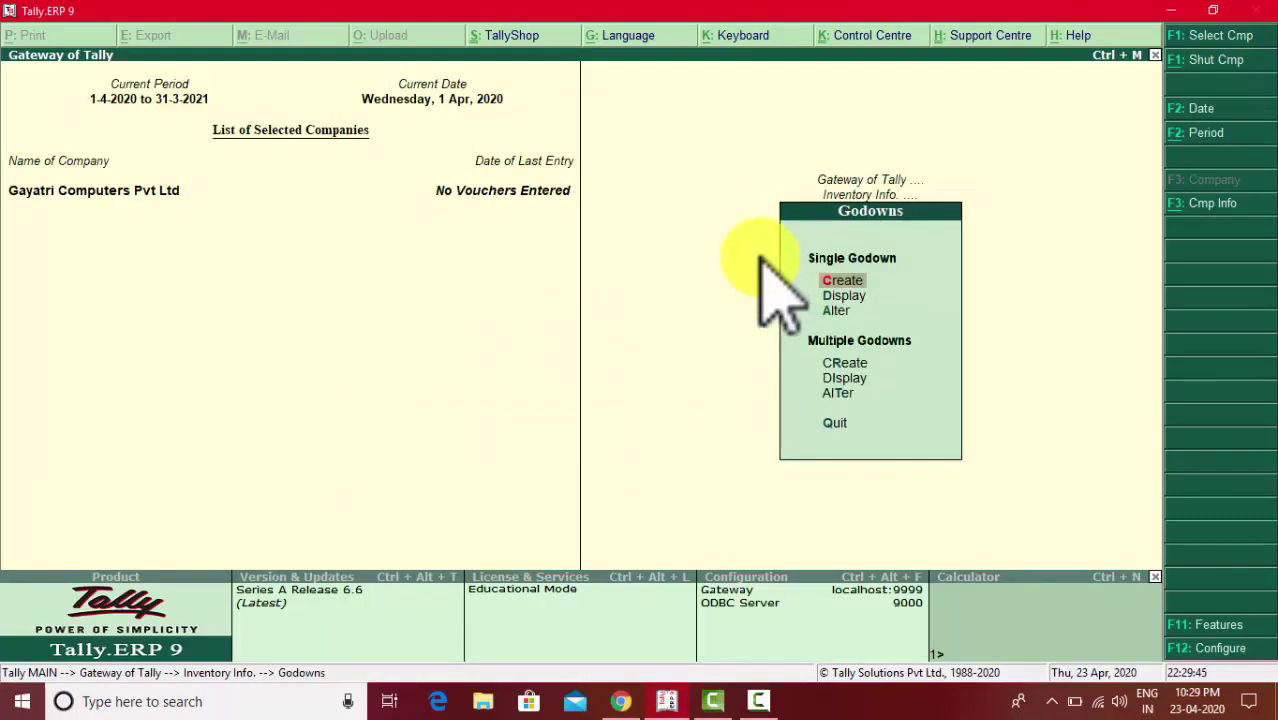
pyautogui.press('Down')
pyautogui.press('Return')
pyautogui.press('Down')
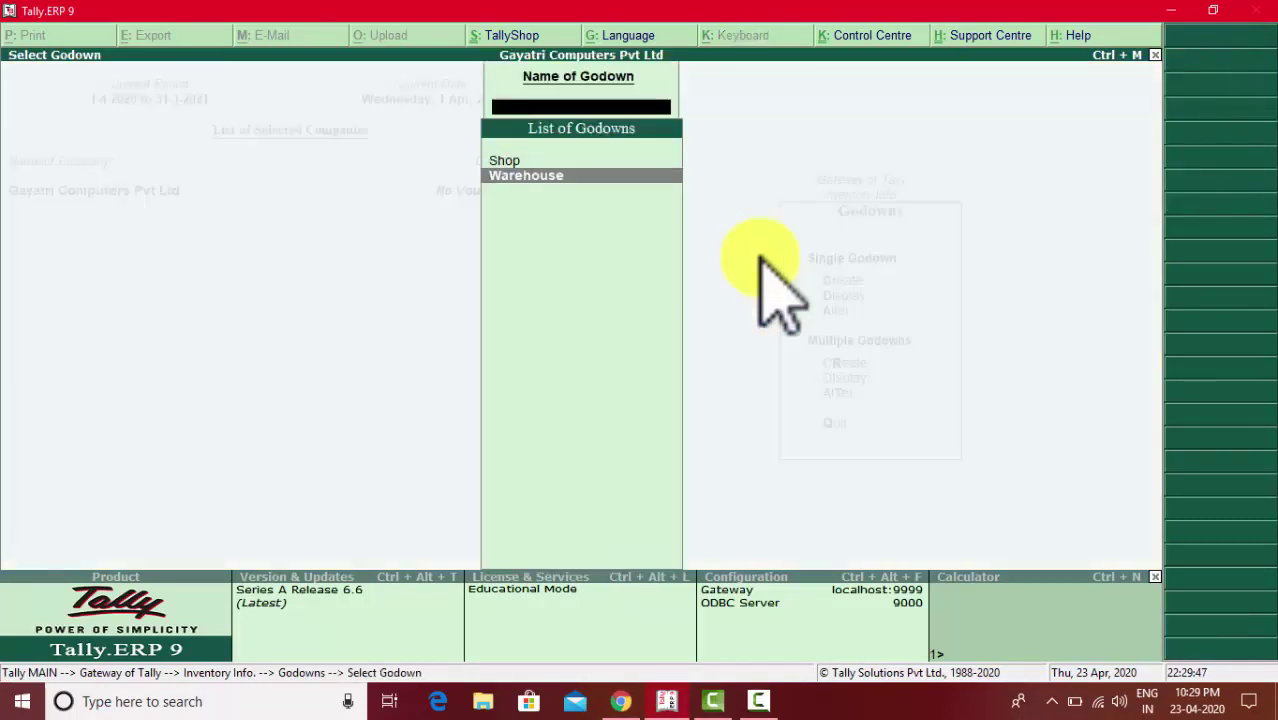
pyautogui.press('Up')
pyautogui.press('Down')
pyautogui.press('Up')
pyautogui.press('Down')
pyautogui.press('Escape')
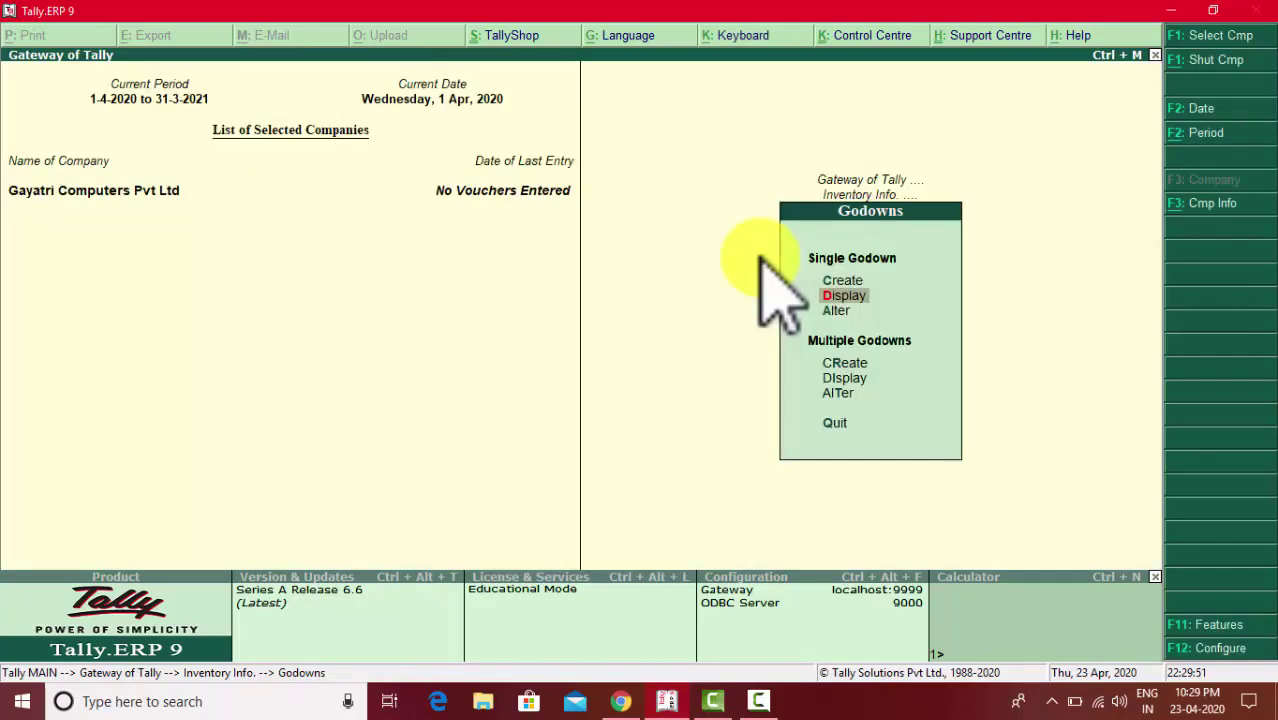
# - Start a new godown, then abandon it and quit godown creation
pyautogui.press('Up')
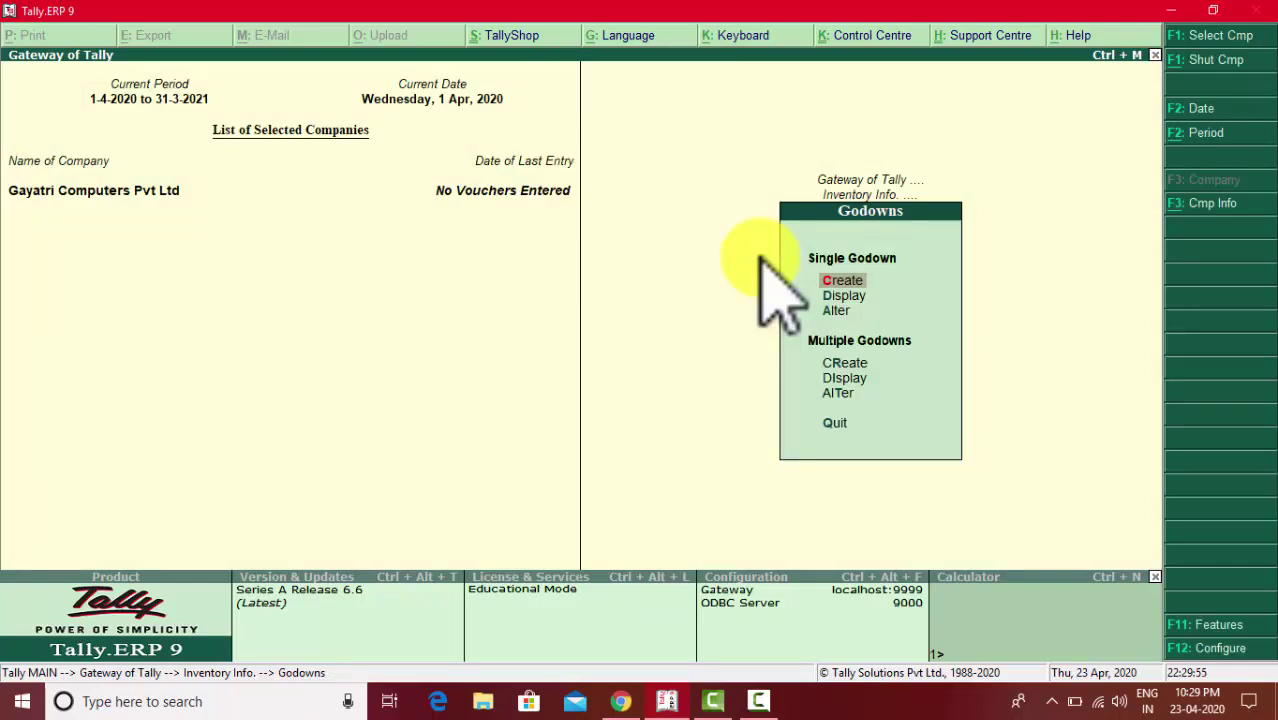
pyautogui.press('Return')
pyautogui.press('Escape')
pyautogui.press('y')
pyautogui.press('Escape')
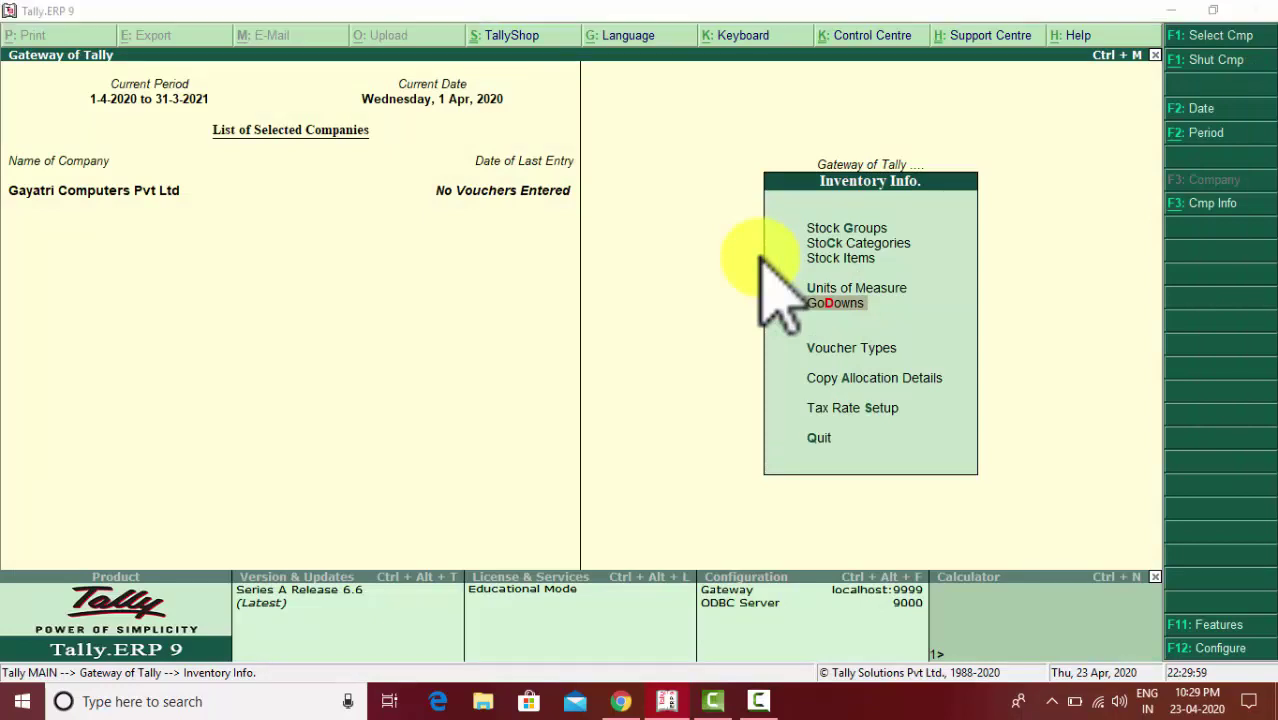
pyautogui.hotkey('alt', 'Tab')
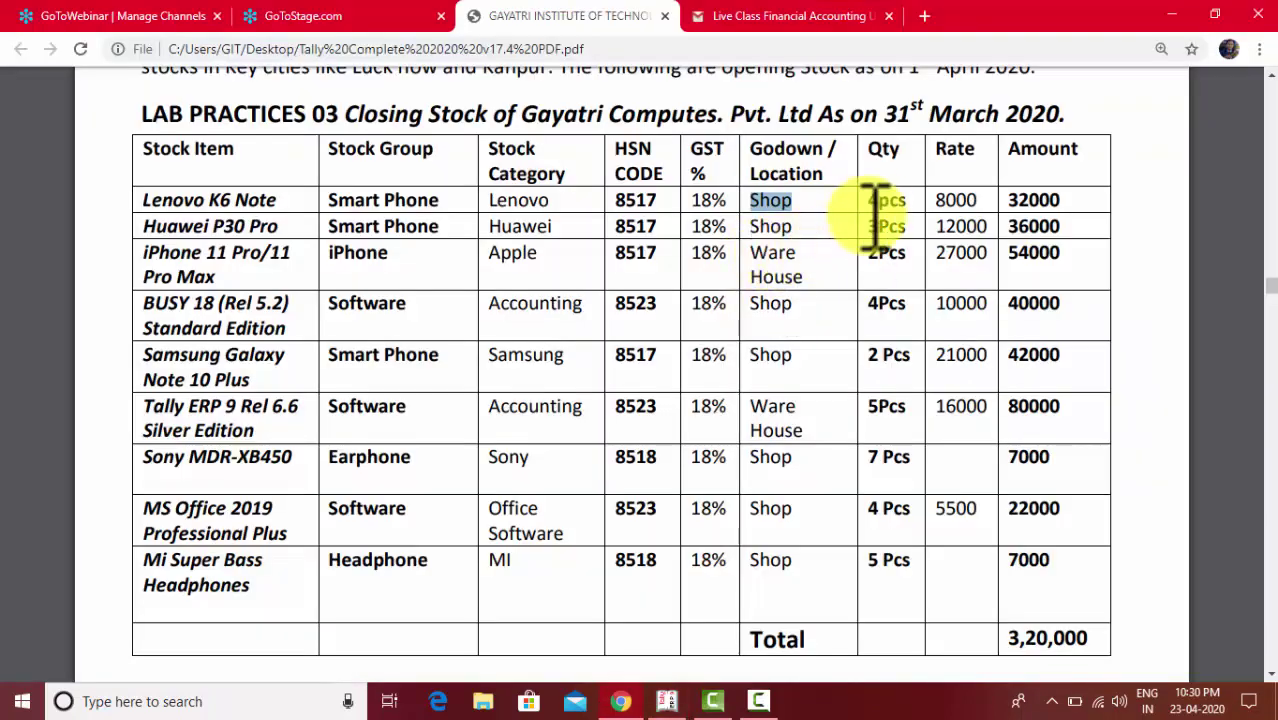
pyautogui.click(906, 199)
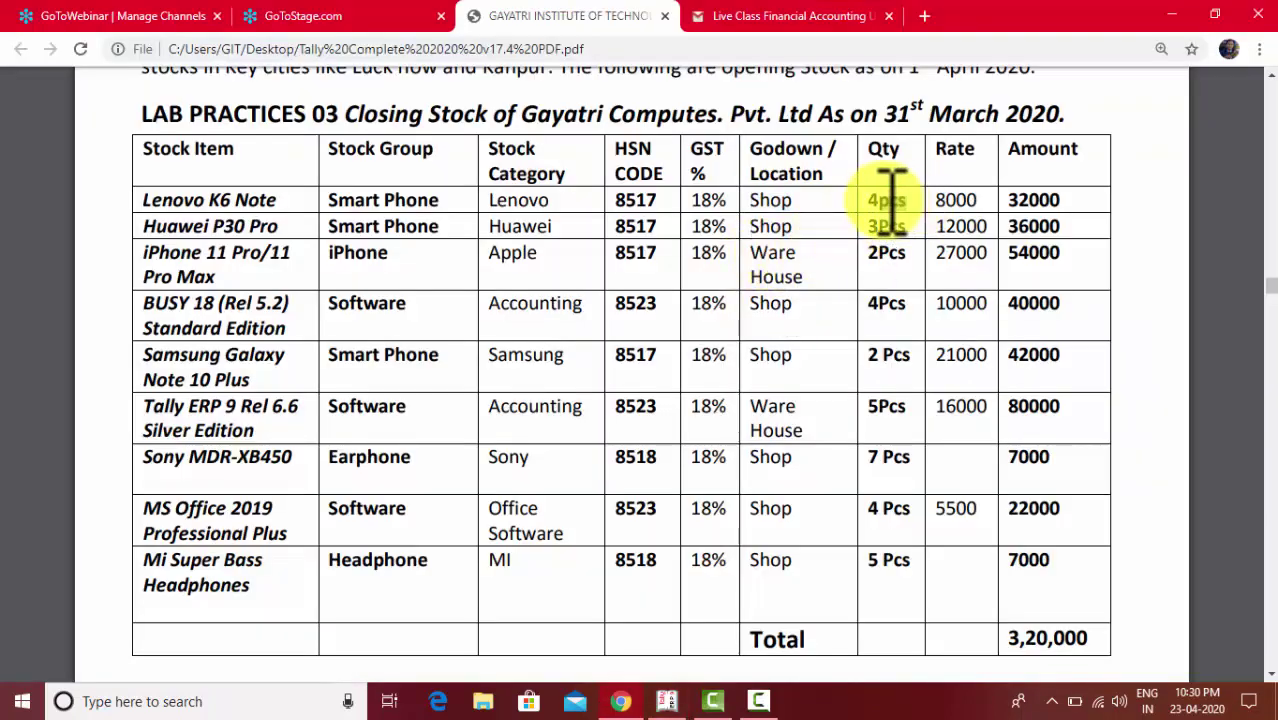
pyautogui.hotkey('alt', 'Tab')
# - Review the existing units of measure list, then return to Inventory Info
pyautogui.press('Up')
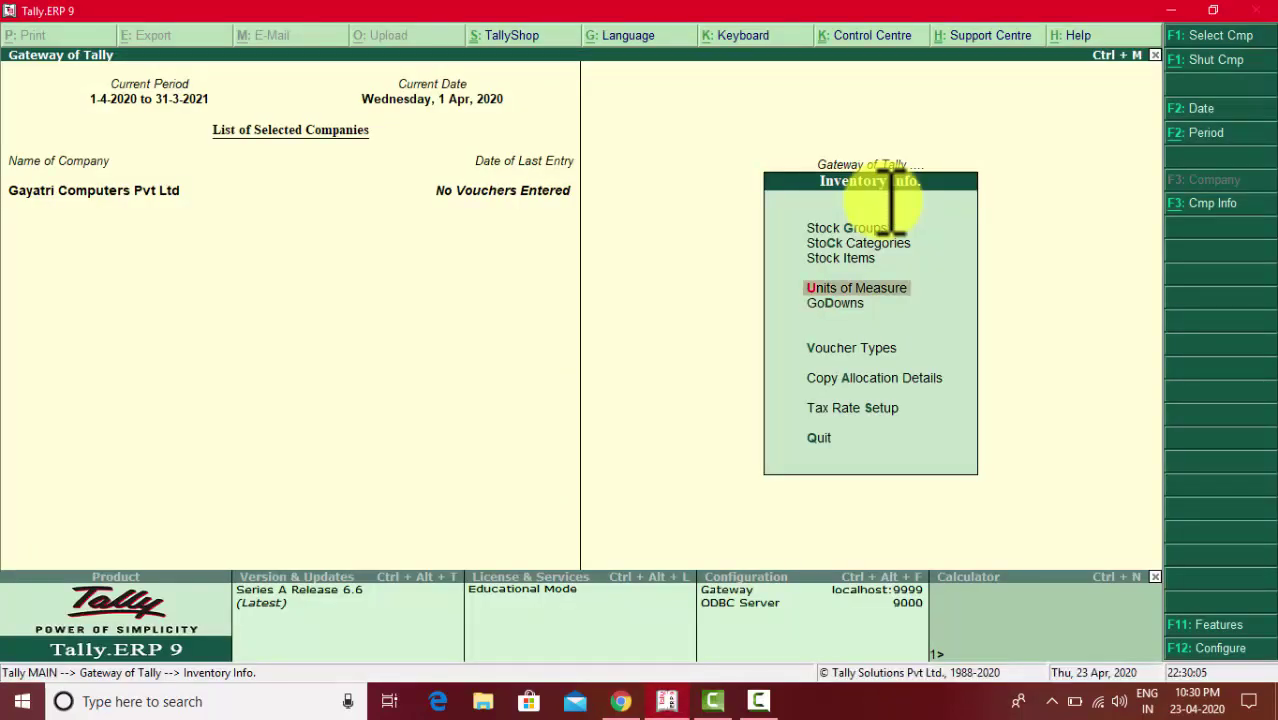
pyautogui.press('Return')
pyautogui.press('Down')
pyautogui.press('Down')
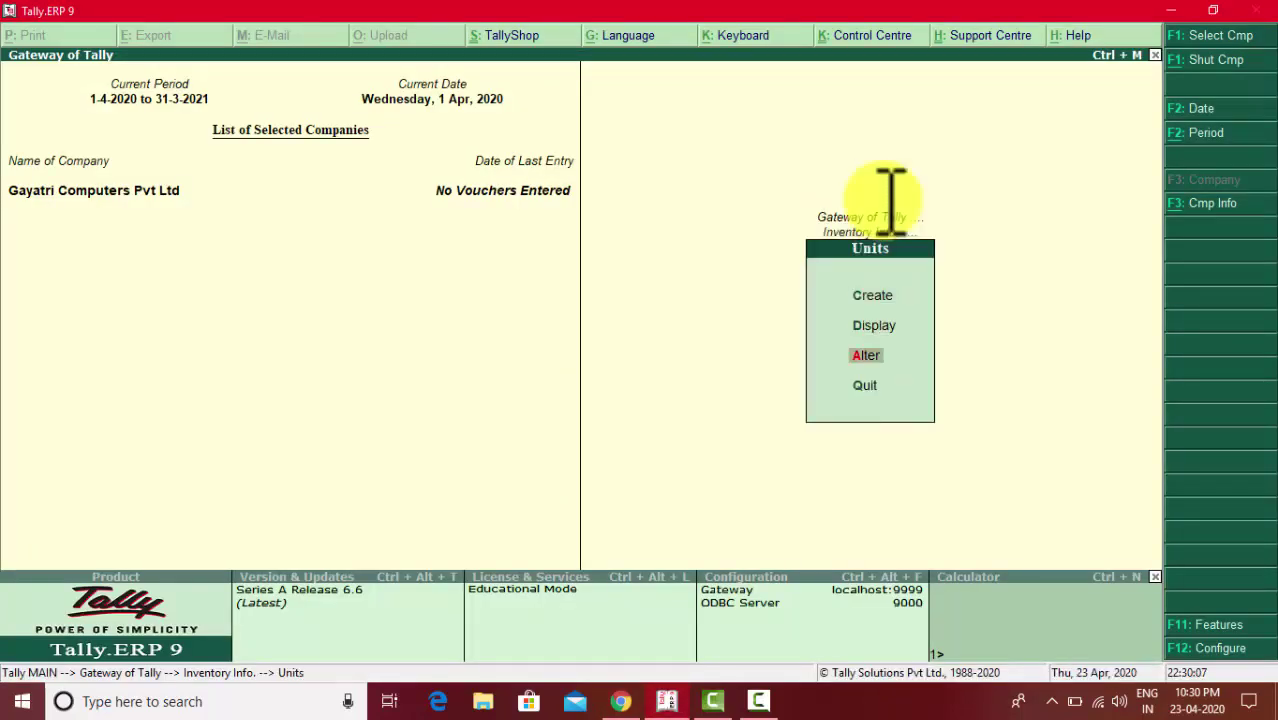
pyautogui.press('Return')
pyautogui.press('Down')
pyautogui.press('Down')
pyautogui.press('Down')
pyautogui.press('Down')
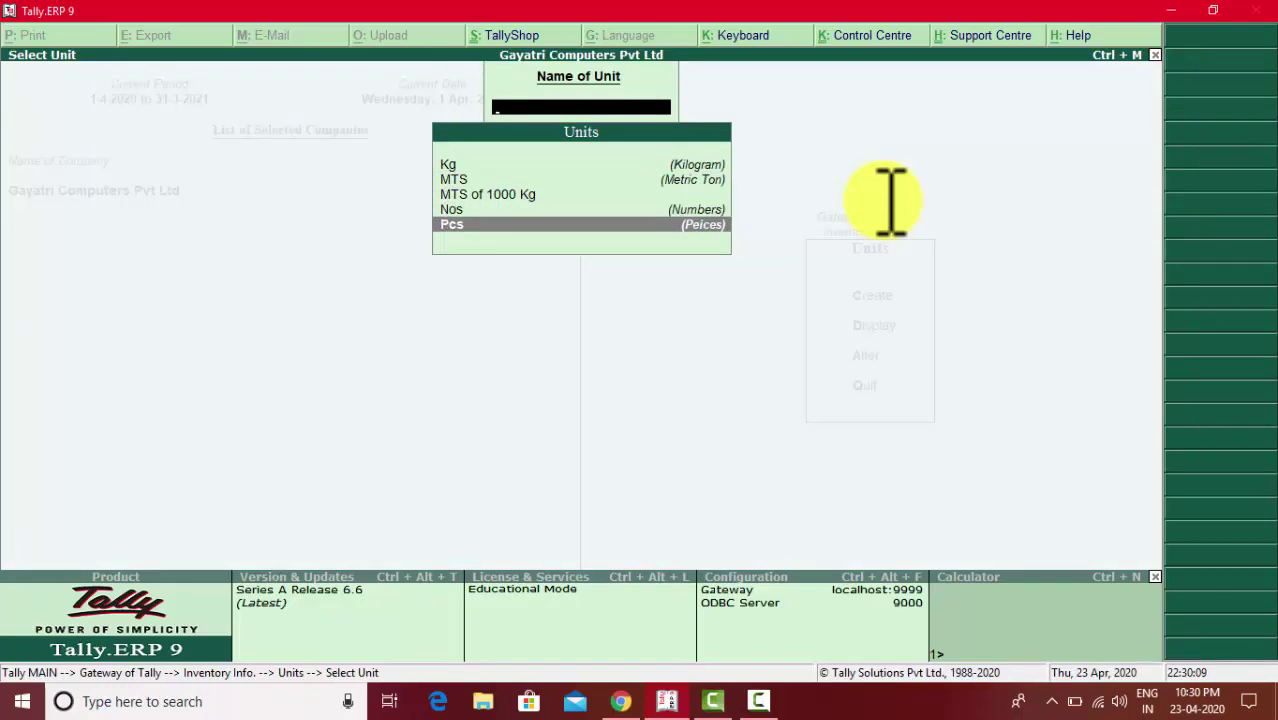
pyautogui.press('Escape')
pyautogui.press('Escape')
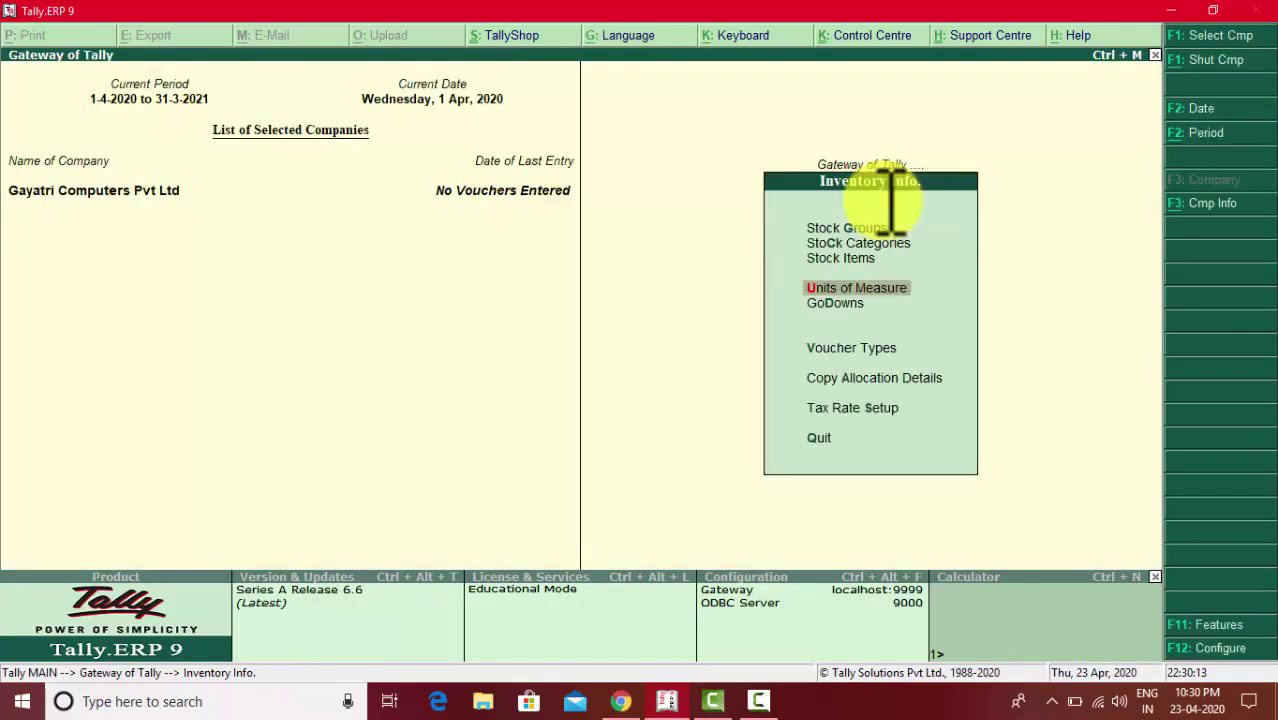
pyautogui.press('Up')
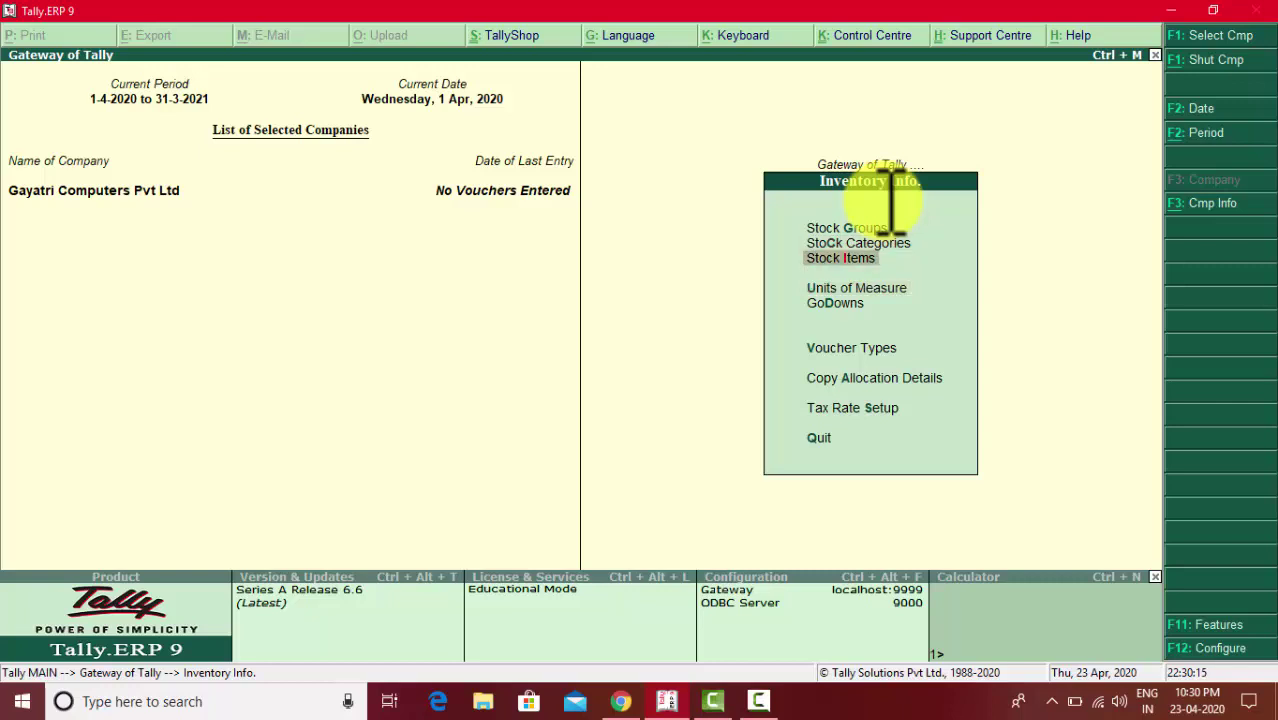
# - Try creating Lenovo K6 Note under All Items, find it already exists, and discard it
pyautogui.press('Return')
pyautogui.press('Down')
pyautogui.press('Down')
pyautogui.press('Down')
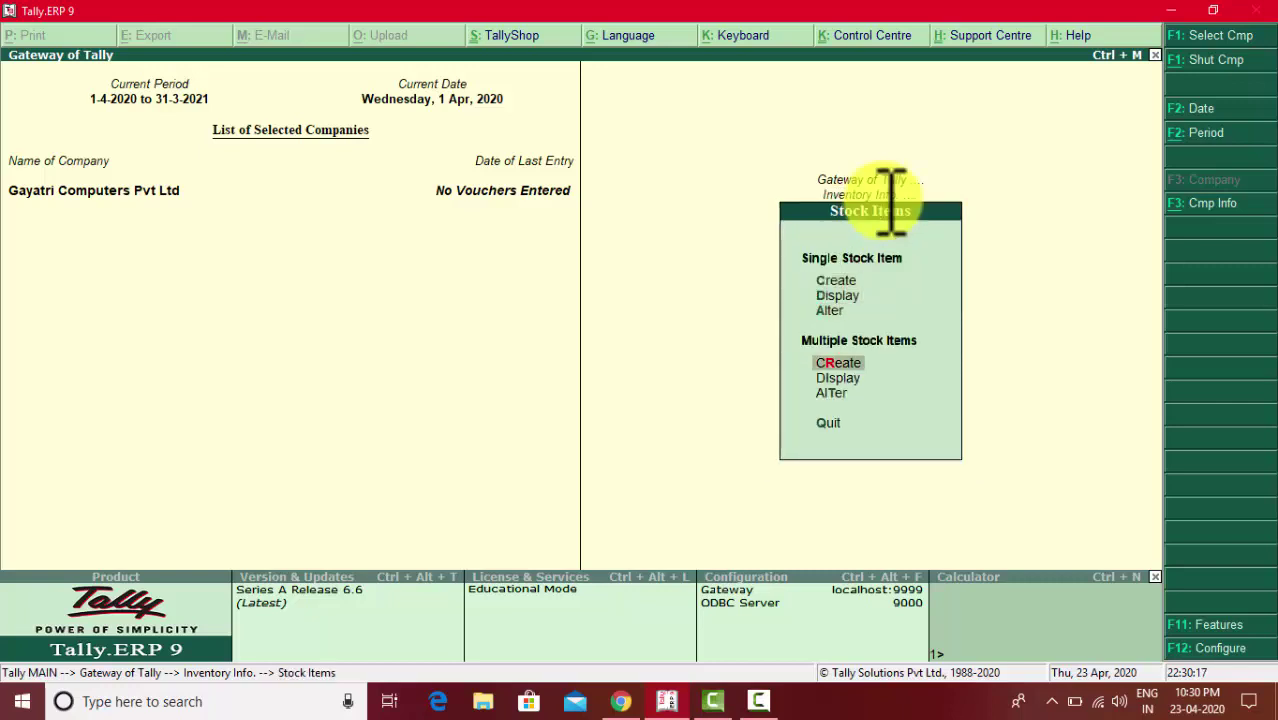
pyautogui.press('Return')
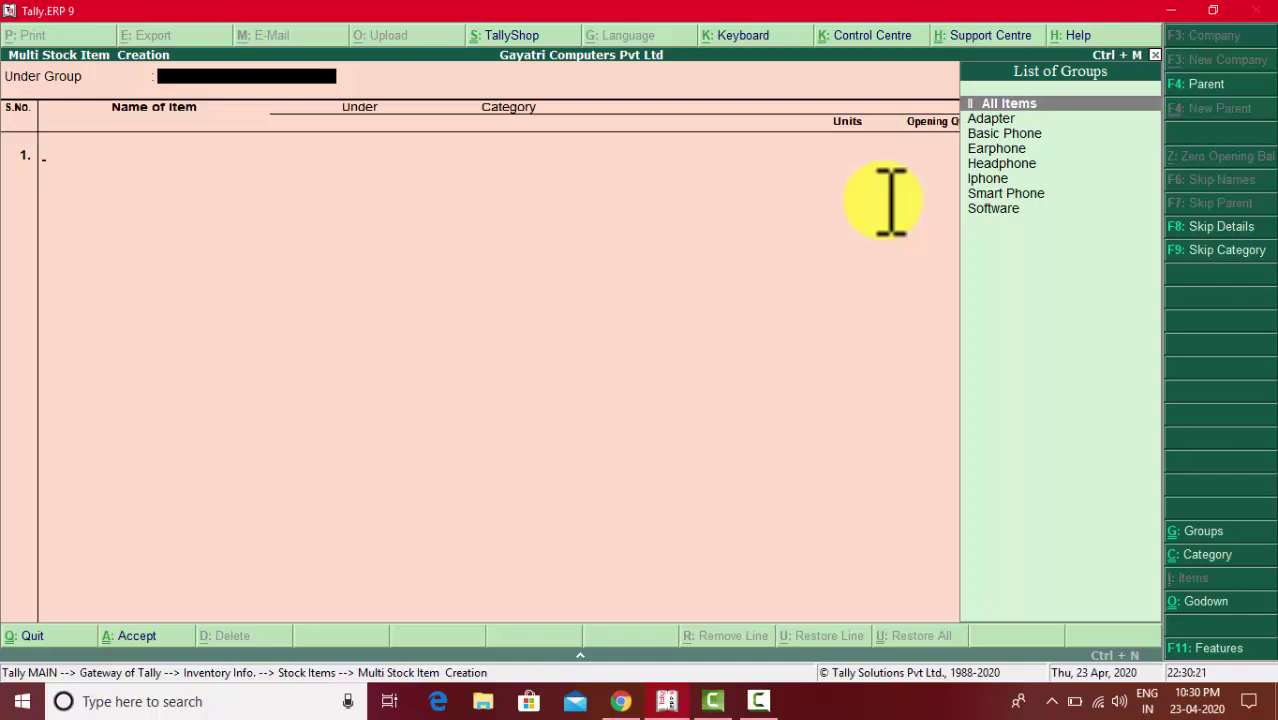
pyautogui.press('Return')
pyautogui.hotkey('alt', 'Tab')
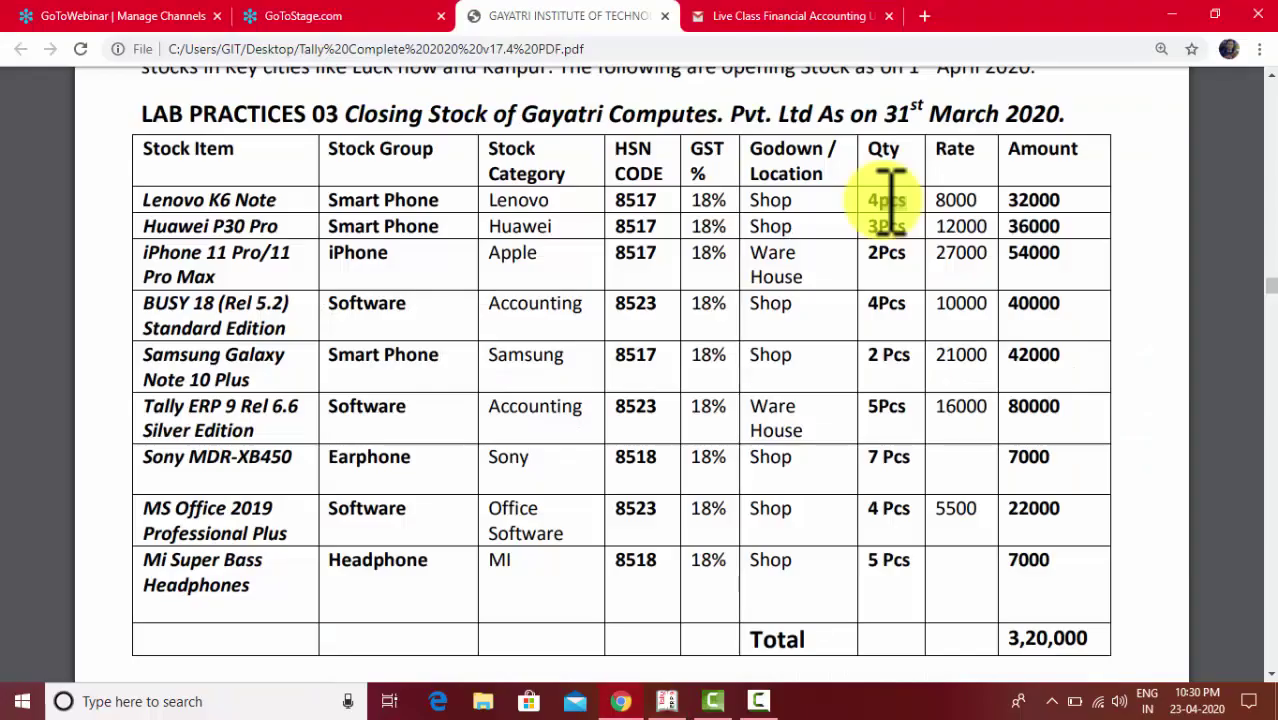
pyautogui.hotkey('alt', 'Tab')
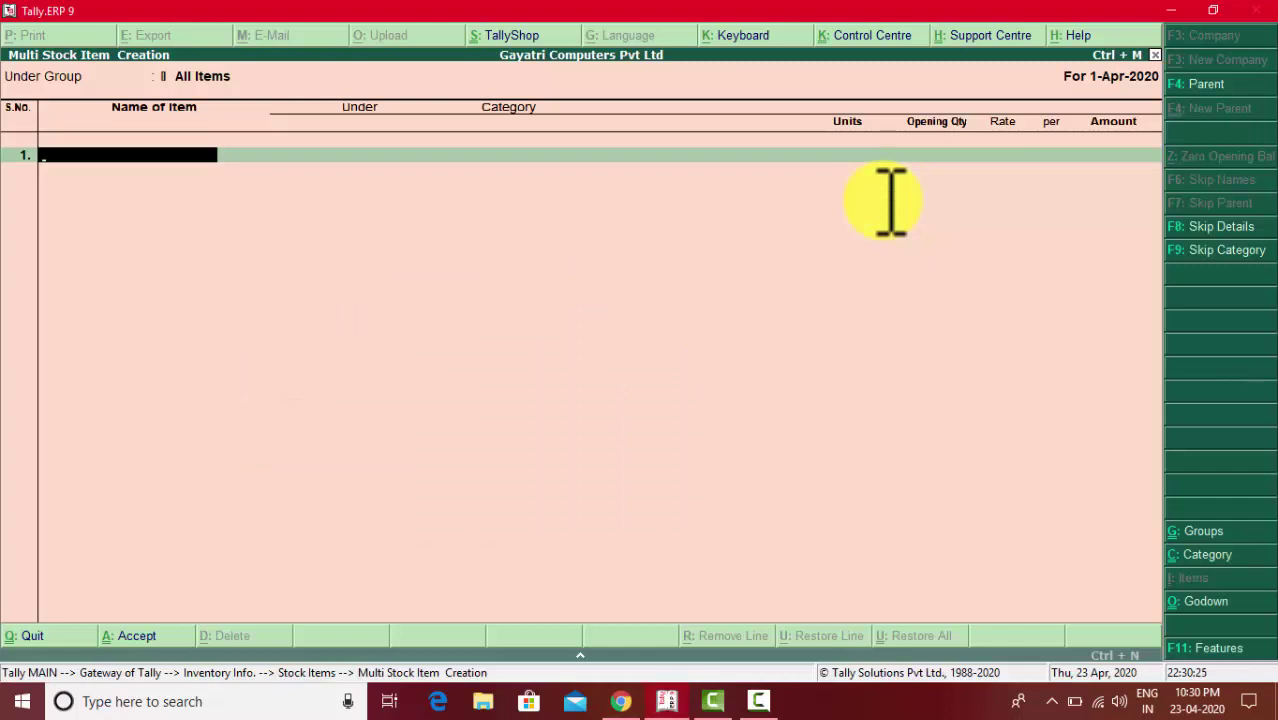
pyautogui.write('Lenovo K6')
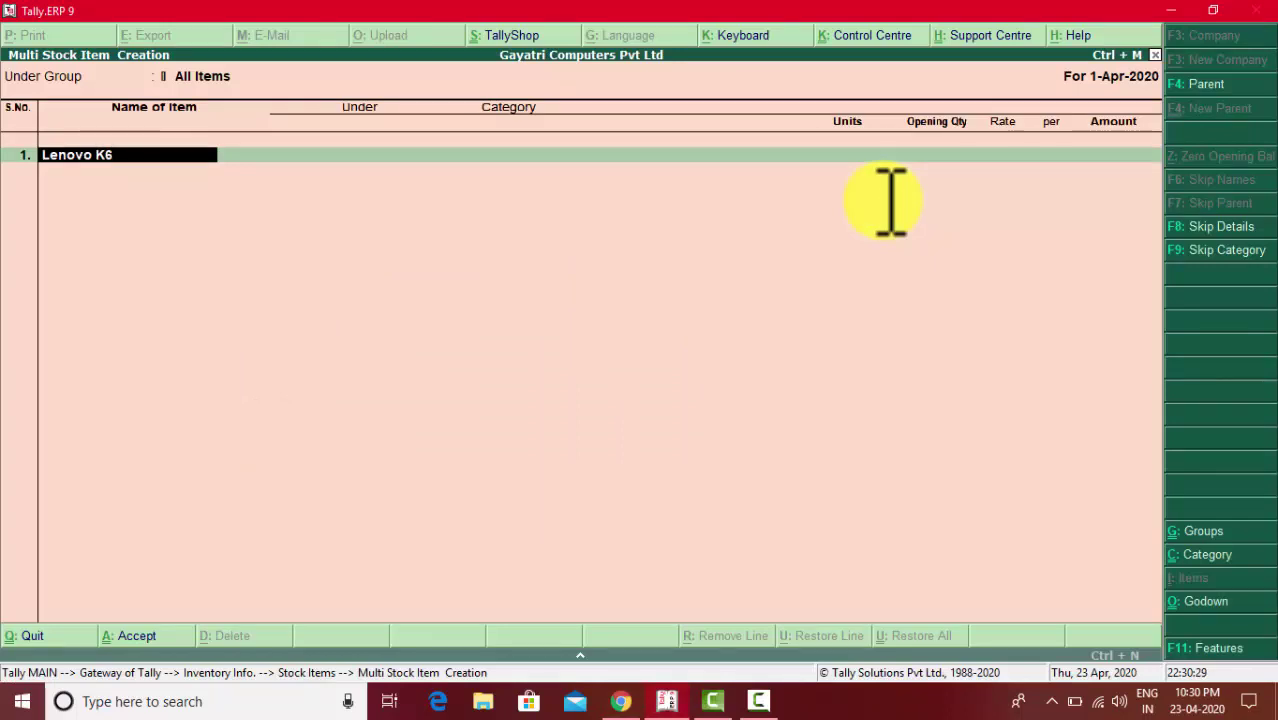
pyautogui.write(' Note')
pyautogui.press('Return')
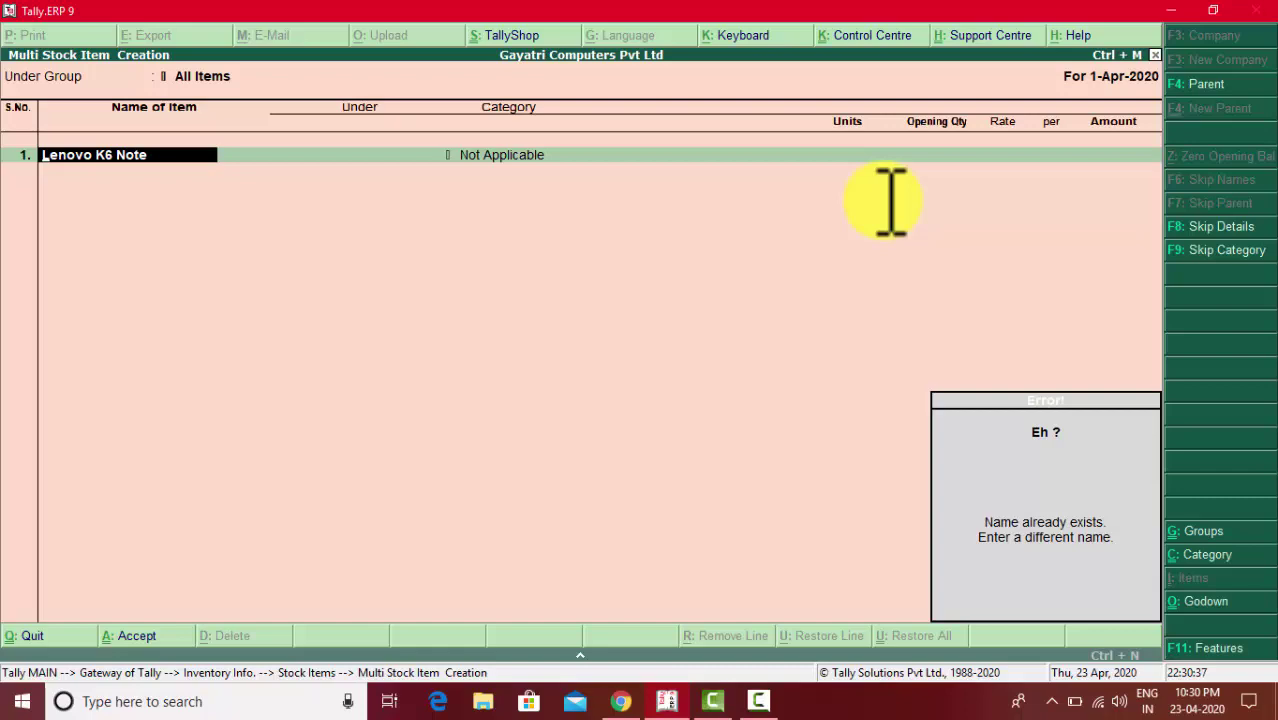
pyautogui.hotkey('alt', 'Tab')
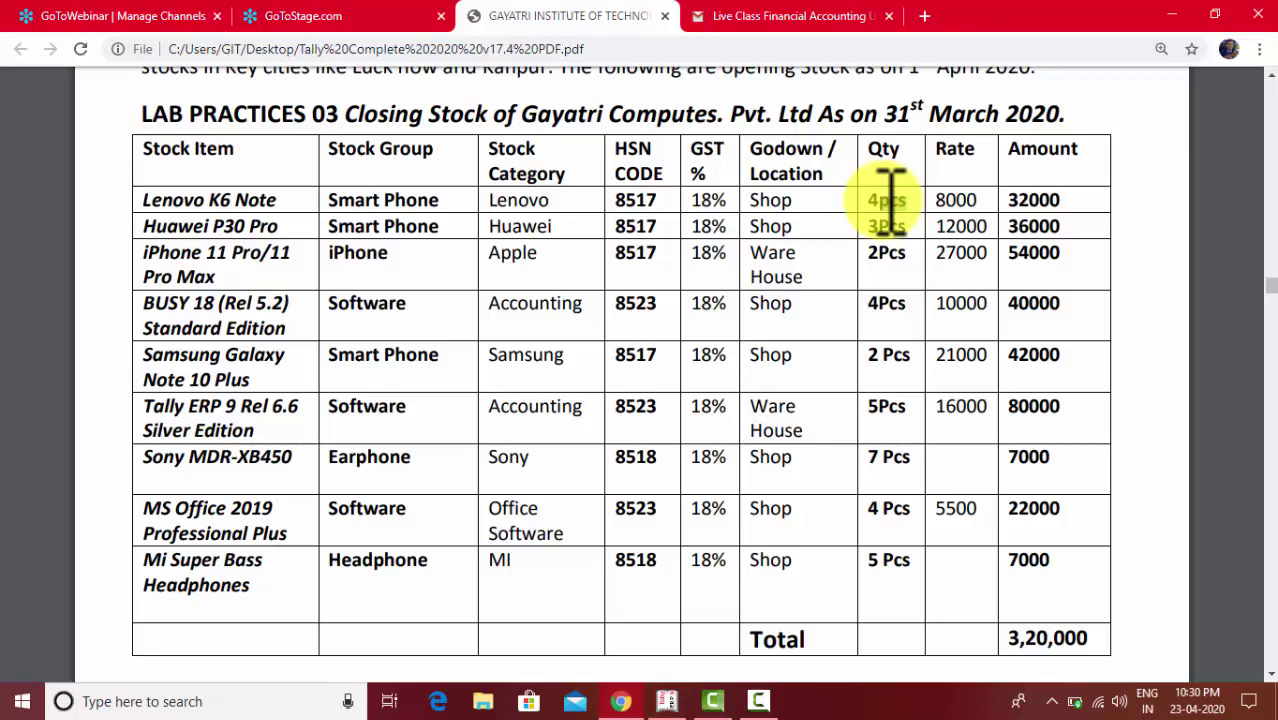
pyautogui.hotkey('alt', 'Tab')
pyautogui.press('Escape')
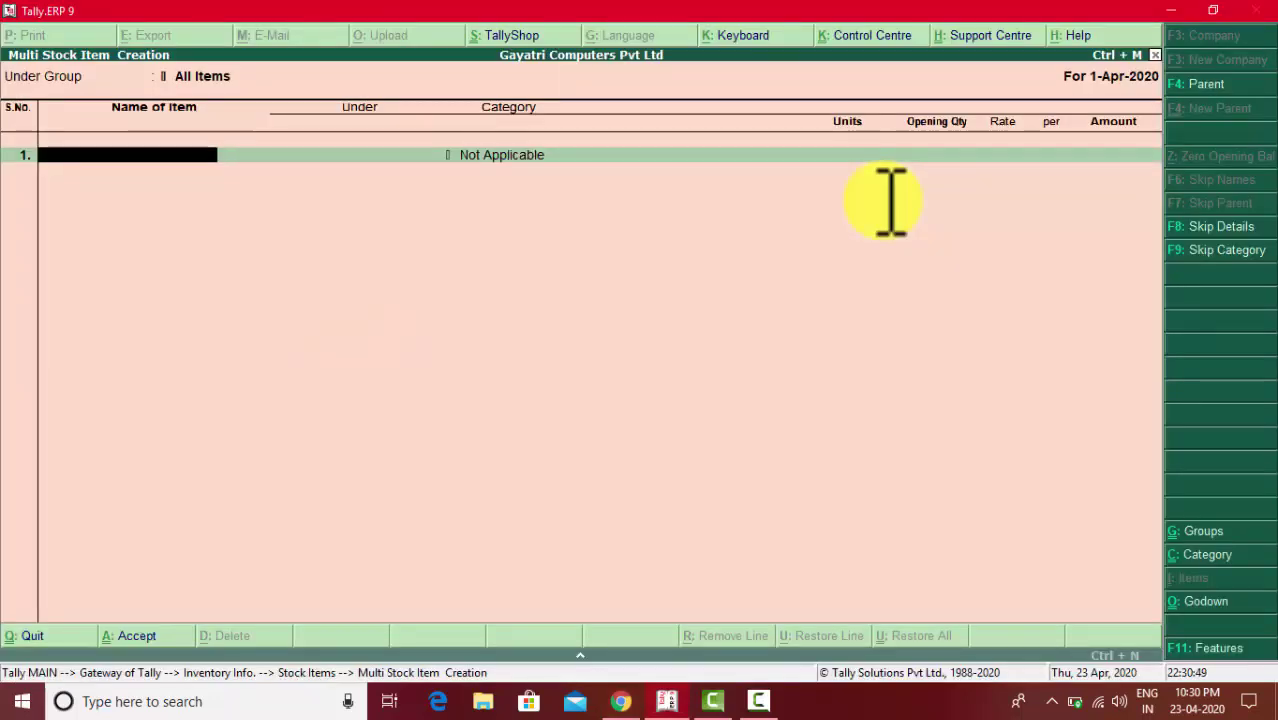
pyautogui.press('Escape')
# - Open Lenovo K6 Note for alteration and move to its GST Applicable field
pyautogui.press('y')
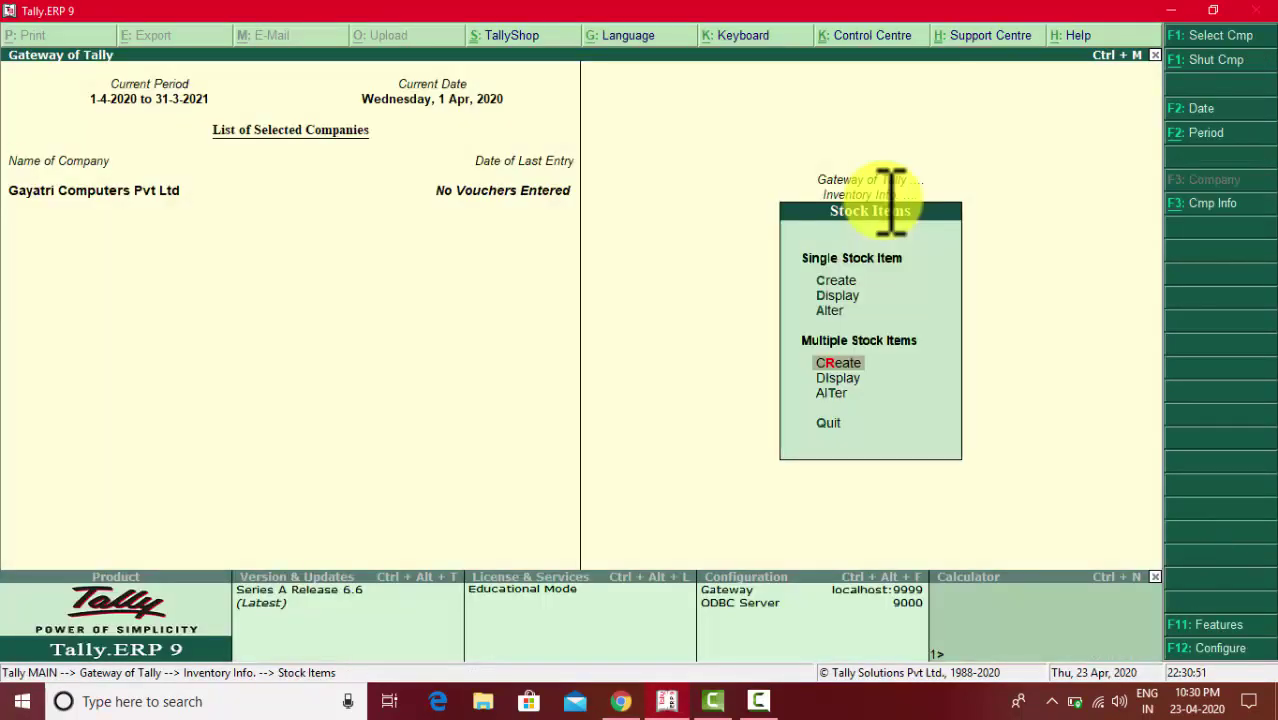
pyautogui.press('Up')
pyautogui.press('Up')
pyautogui.press('Down')
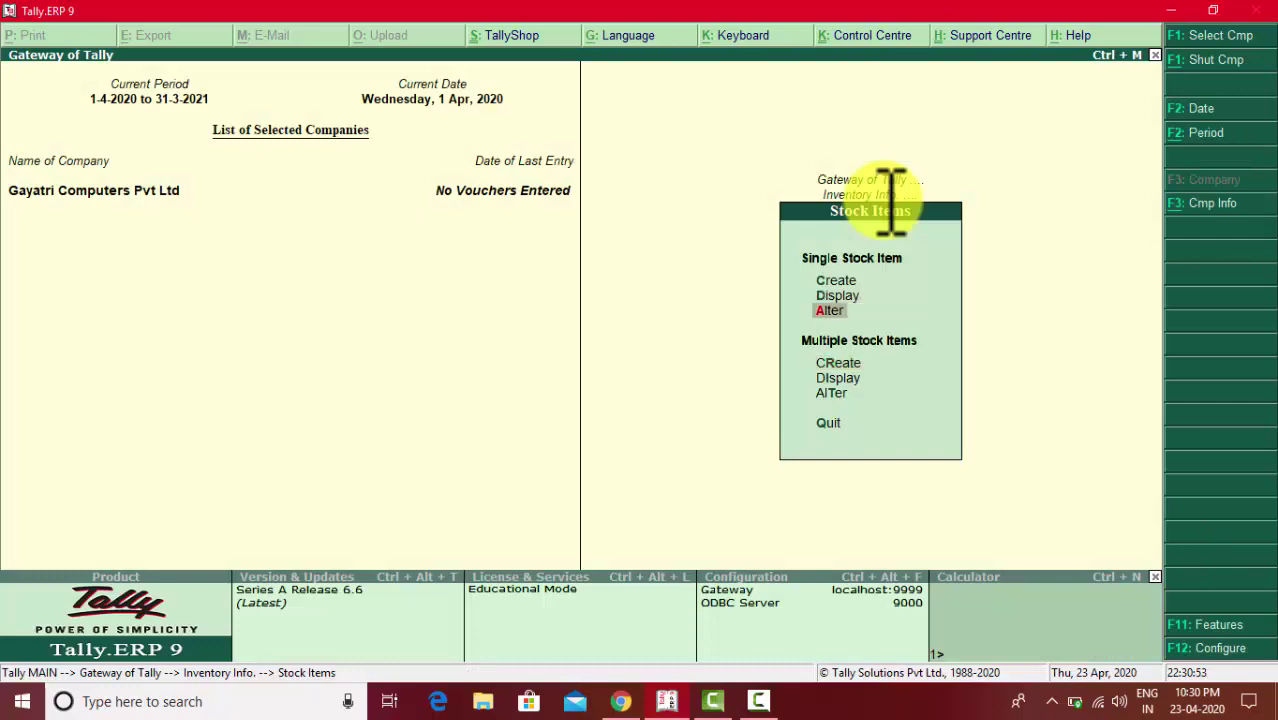
pyautogui.press('Return')
pyautogui.press('Down')
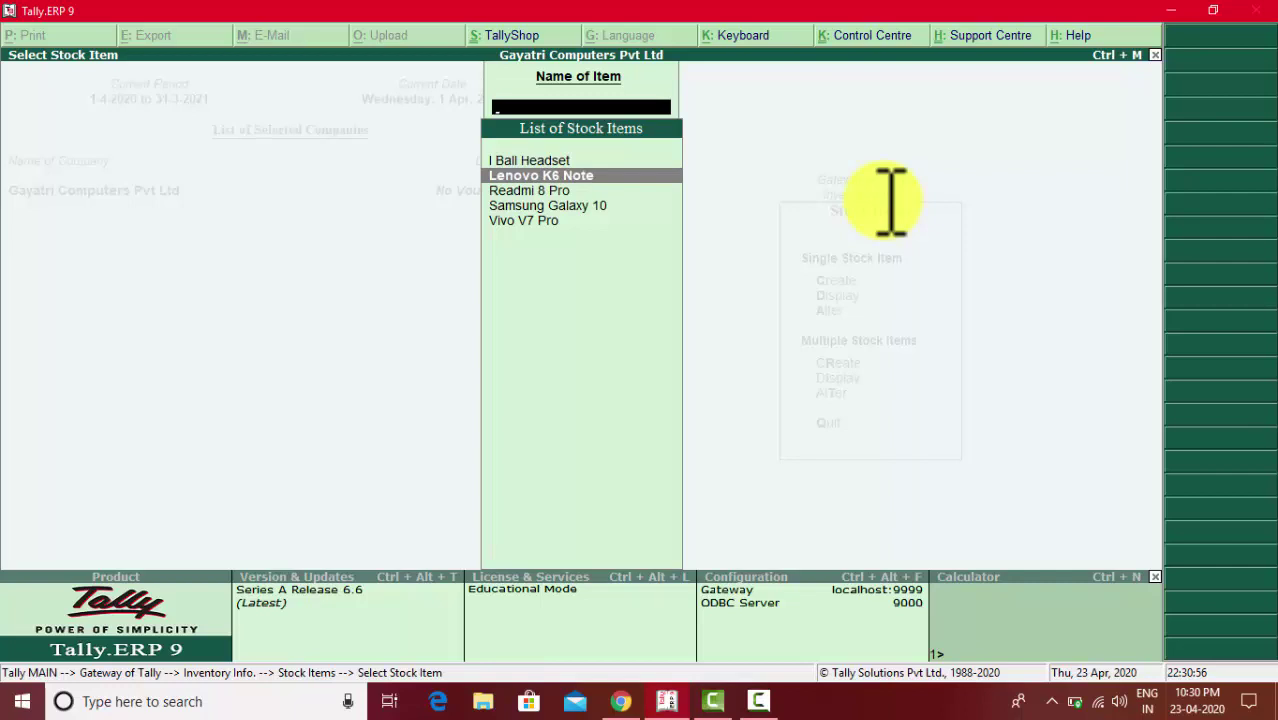
pyautogui.press('Return')
pyautogui.press('Return')
pyautogui.press('Return')
pyautogui.press('Return')
pyautogui.press('Return')
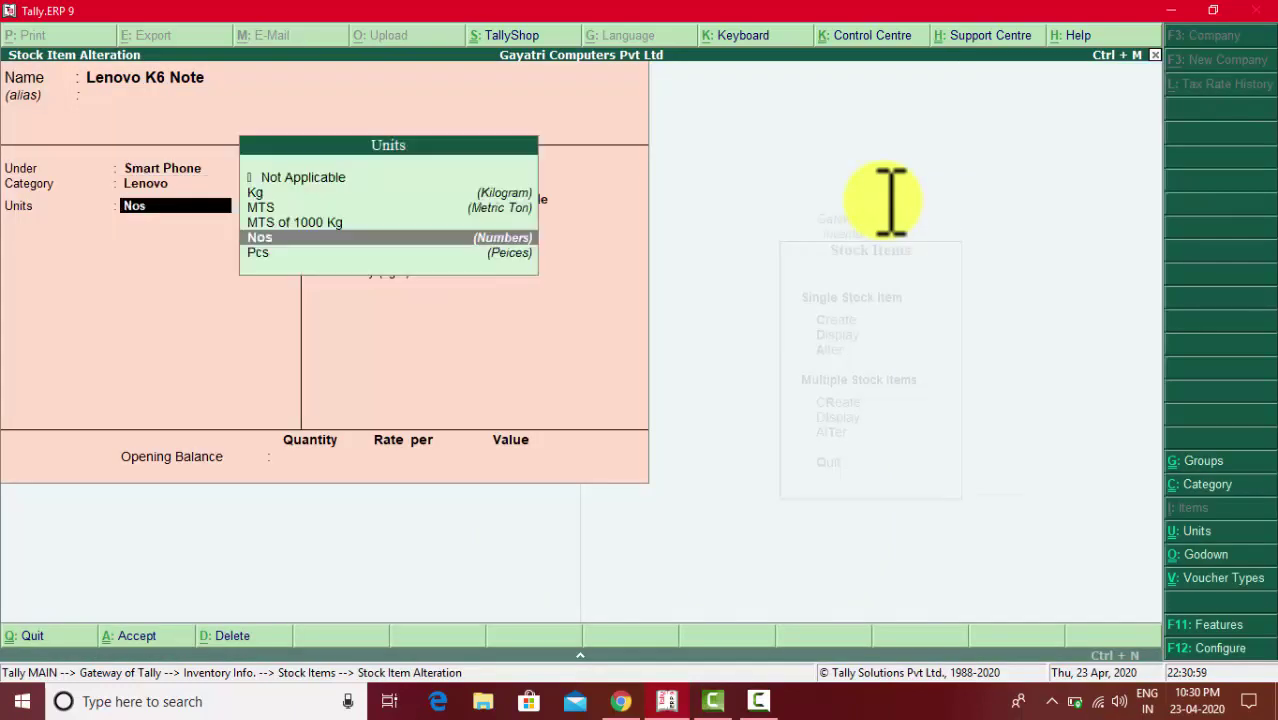
pyautogui.press('Return')
pyautogui.press('Return')
pyautogui.press('BackSpace')
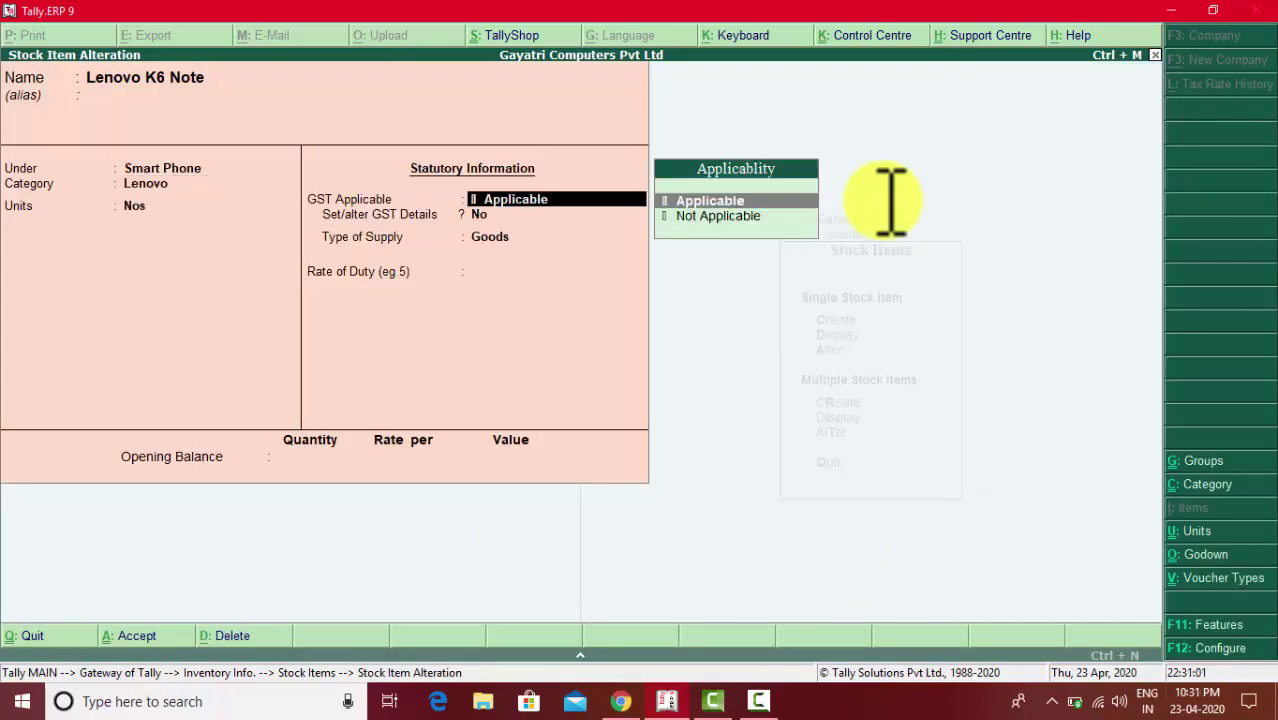
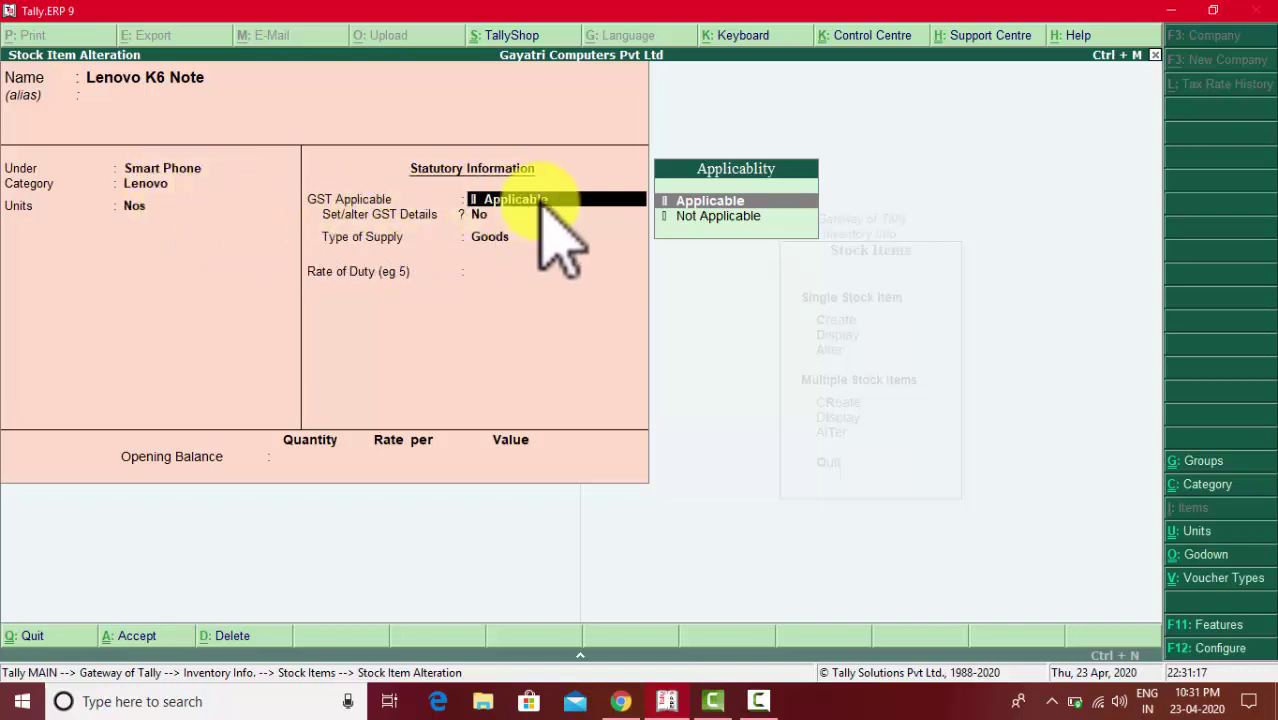
# - Keep Lenovo K6 Note GST applicable, with GST details left unset and rate of duty 0
pyautogui.press('Return')
pyautogui.press('y')
pyautogui.press('Return')
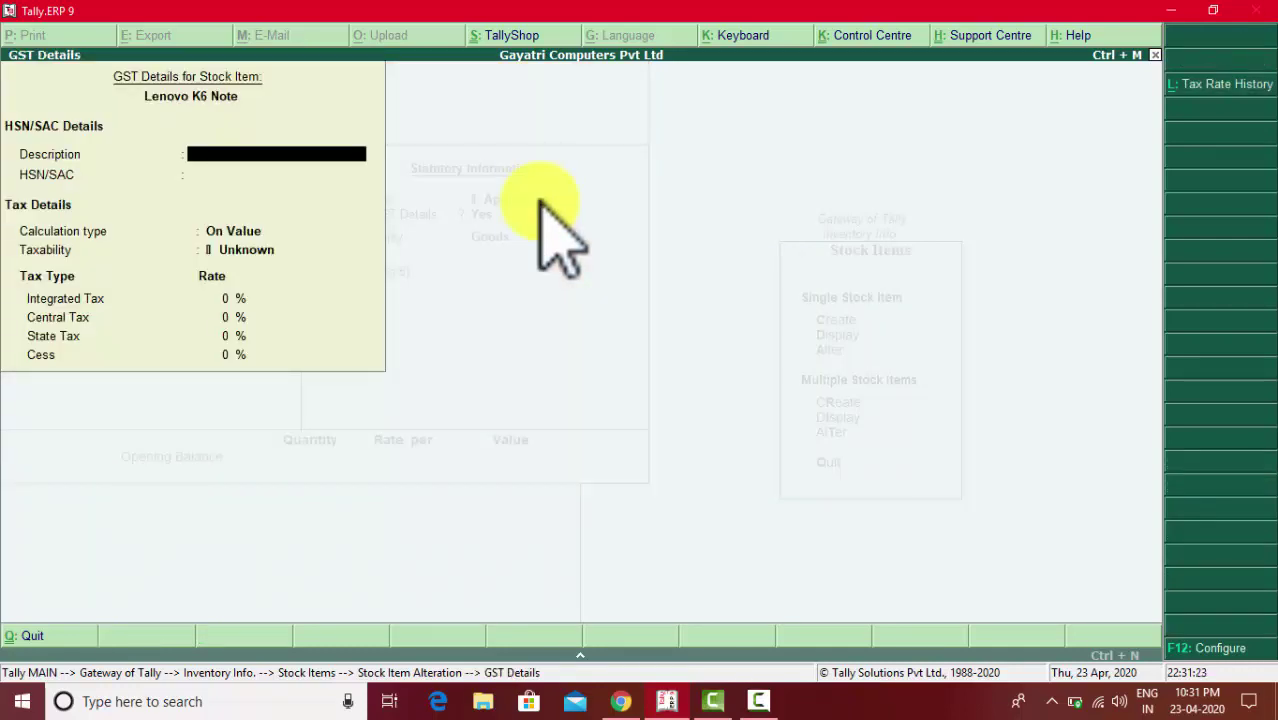
pyautogui.press('Escape')
pyautogui.press('Return')
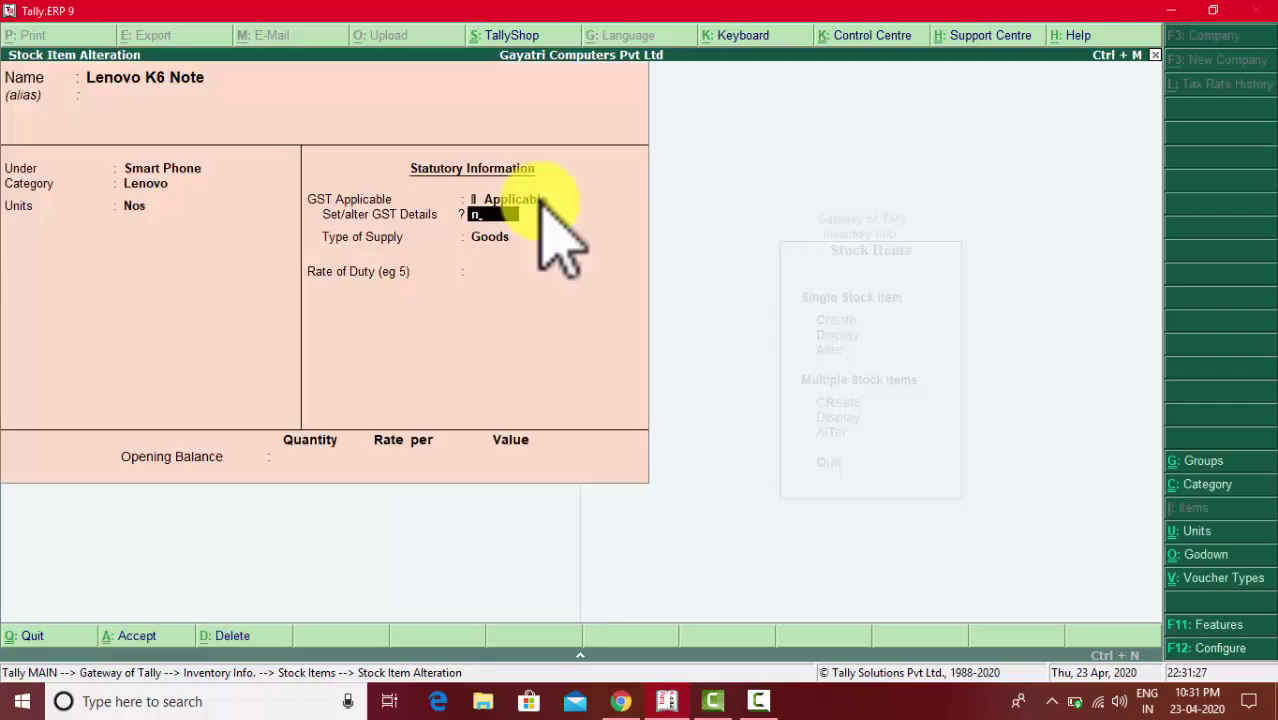
pyautogui.press('n')
pyautogui.press('Return')
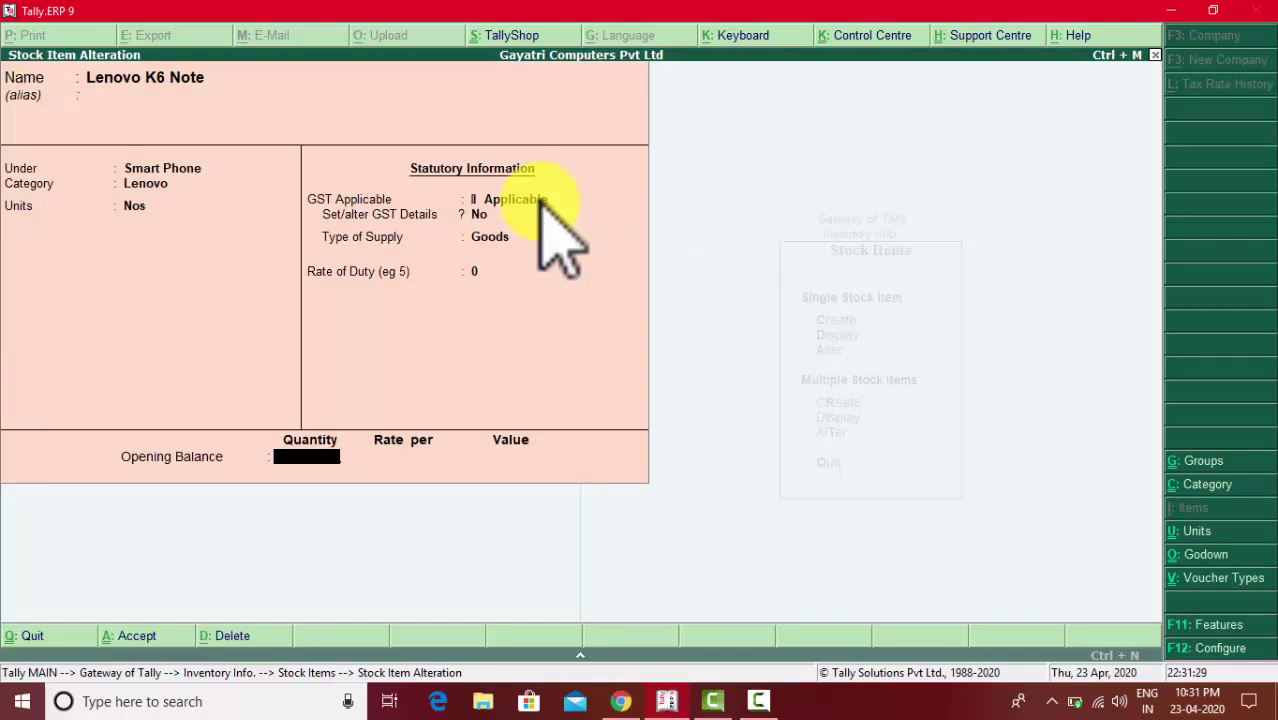
# - Enter an opening balance of 4 Nos in the Shop godown at rate 8,000, totalling 32,000
pyautogui.hotkey('alt', 'Tab')
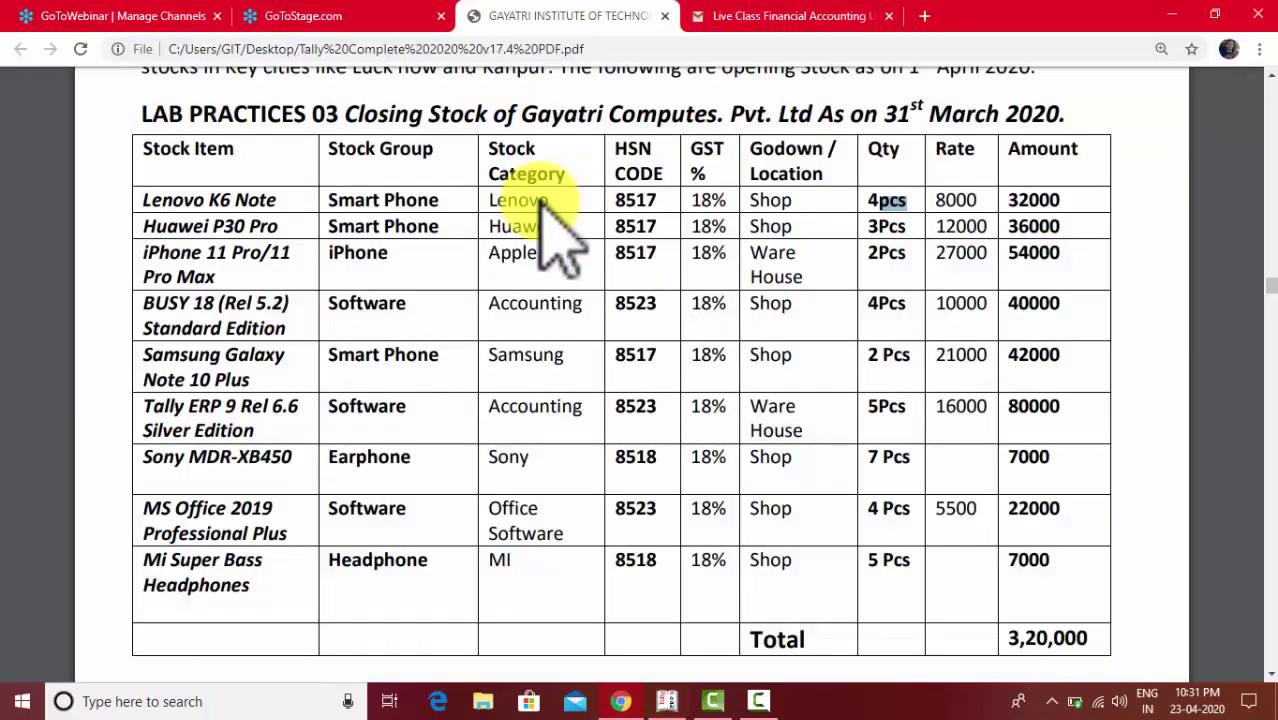
pyautogui.hotkey('alt', 'Tab')
pyautogui.write('4')
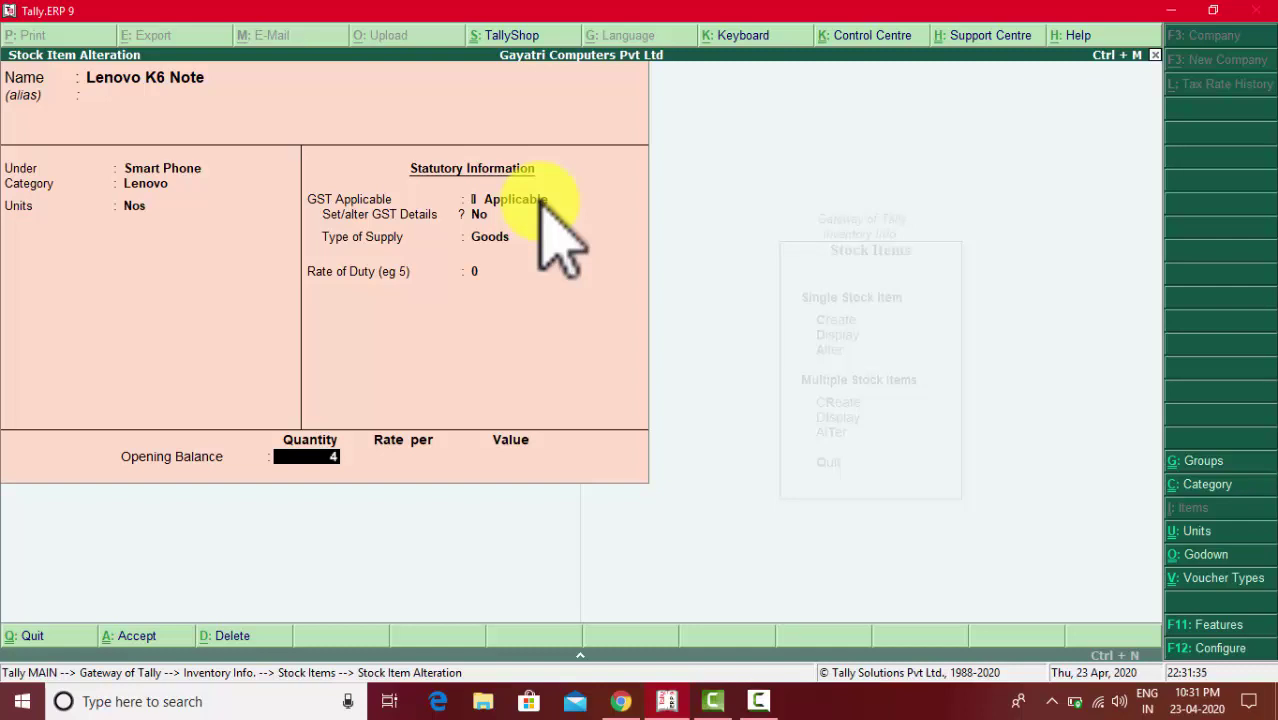
pyautogui.press('Return')
pyautogui.hotkey('alt', 'Tab')
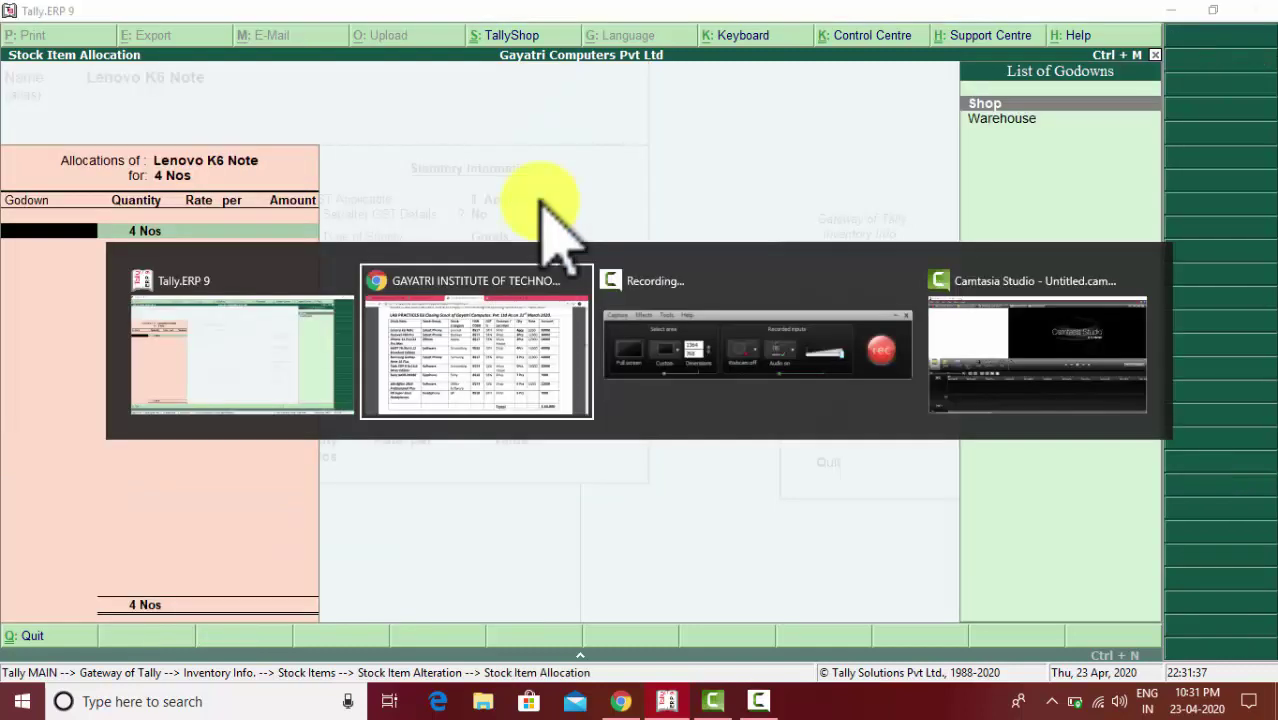
pyautogui.hotkey('alt', 'Tab')
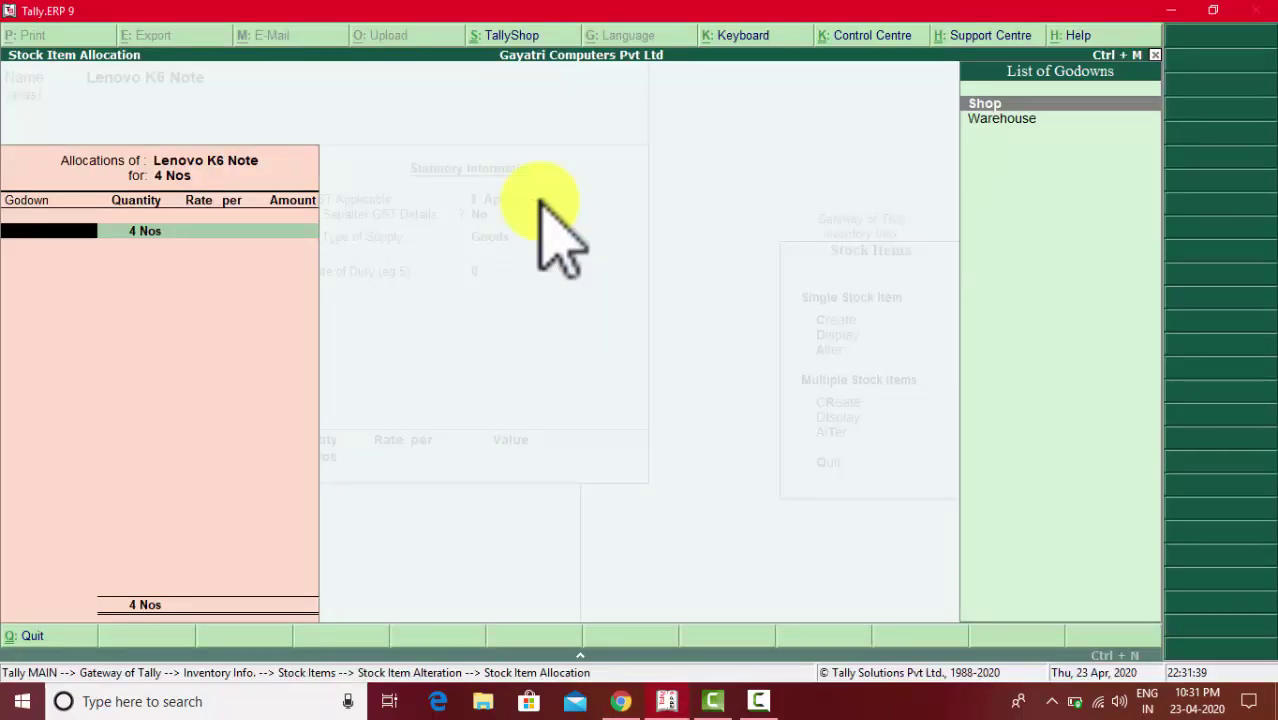
pyautogui.press('Return')
pyautogui.press('Return')
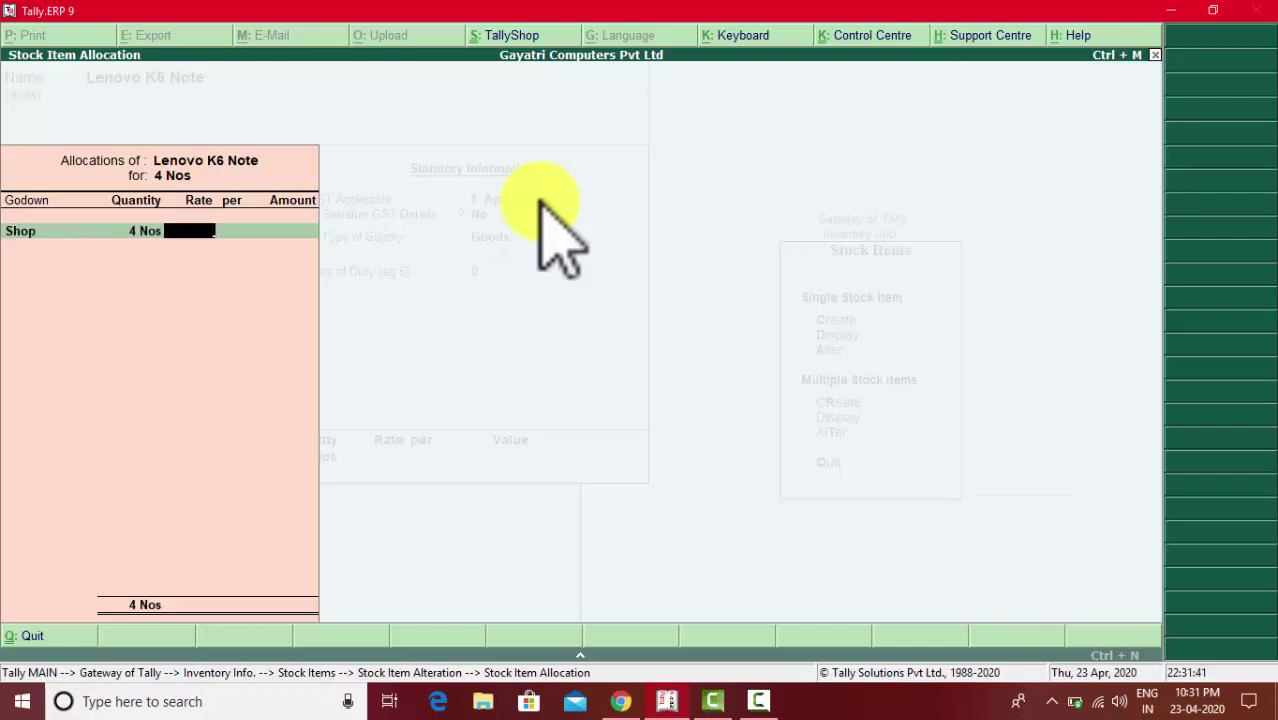
pyautogui.write('8000')
pyautogui.press('Return')
pyautogui.press('Return')
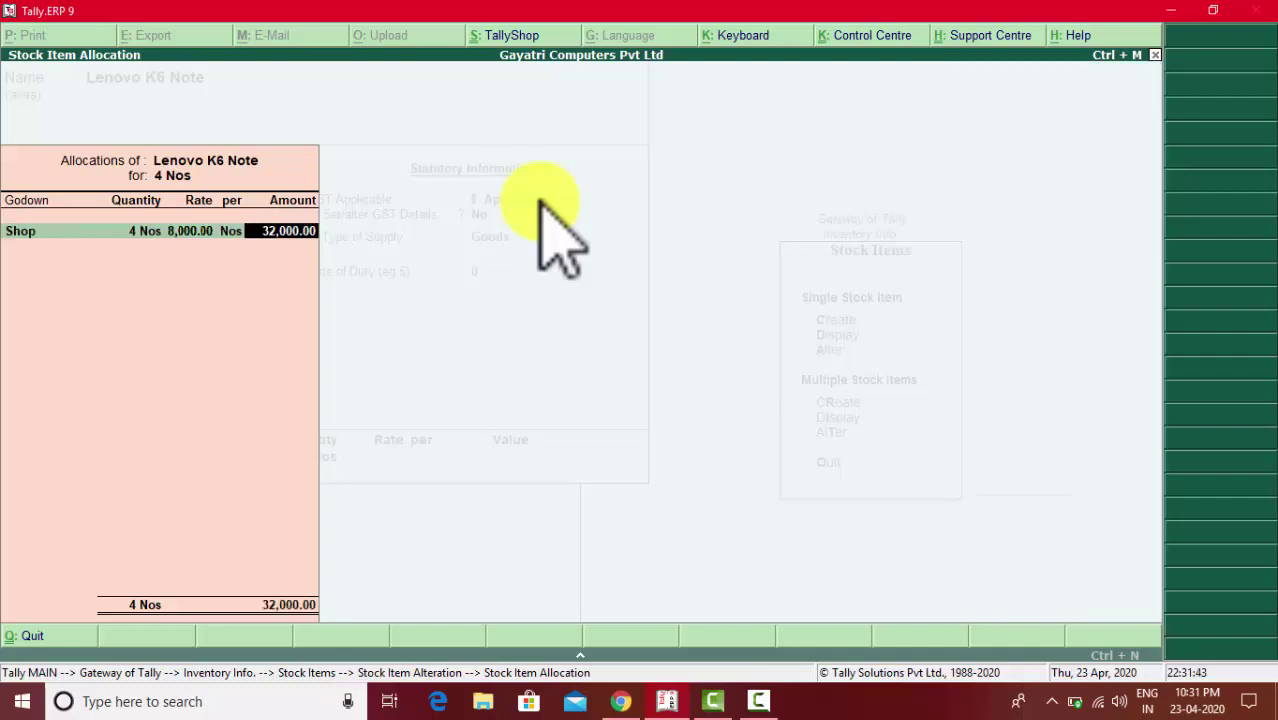
pyautogui.press('Return')
pyautogui.press('Return')
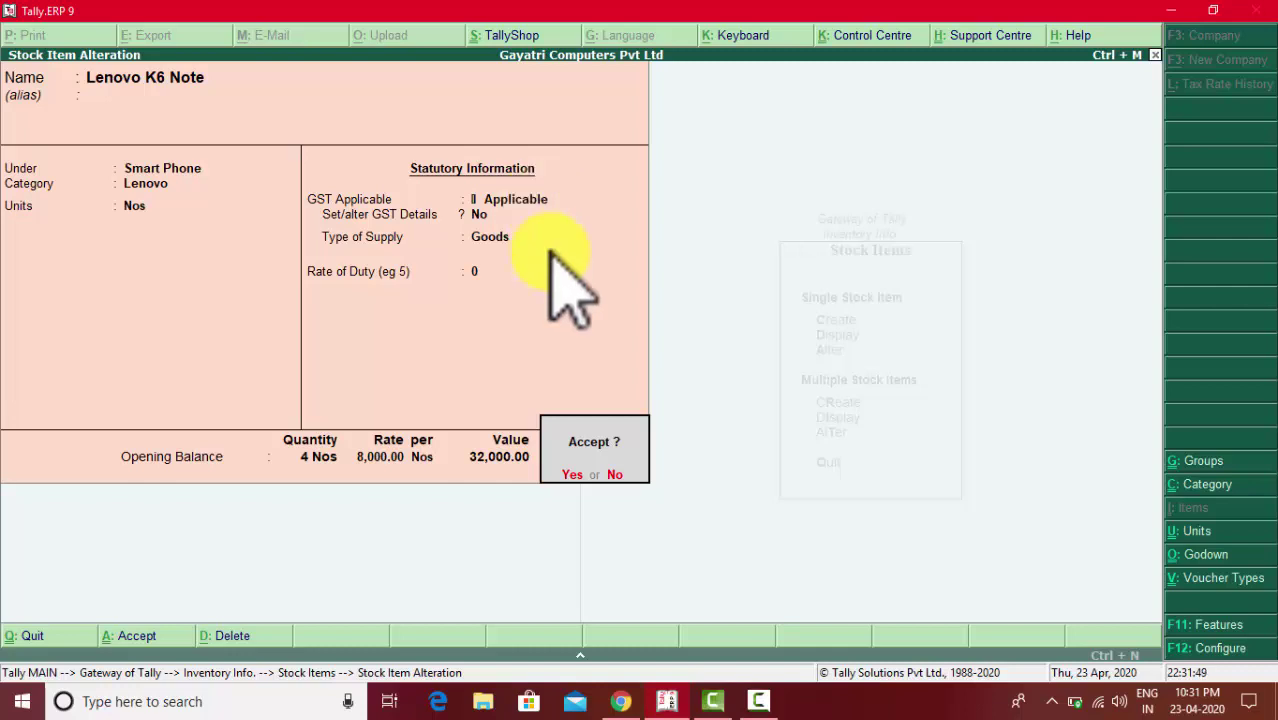
pyautogui.click(778, 702)
# - Accept and save the Lenovo K6 Note alteration
pyautogui.click(1197, 632)
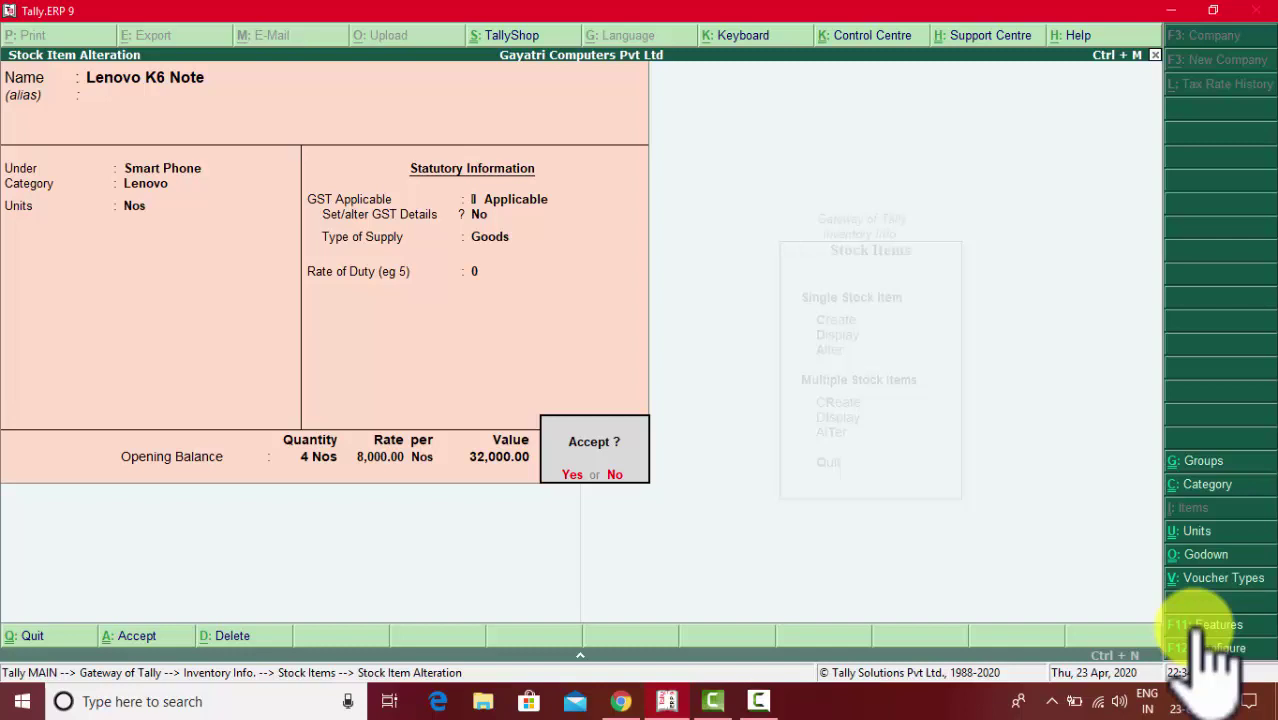
pyautogui.press('Return')
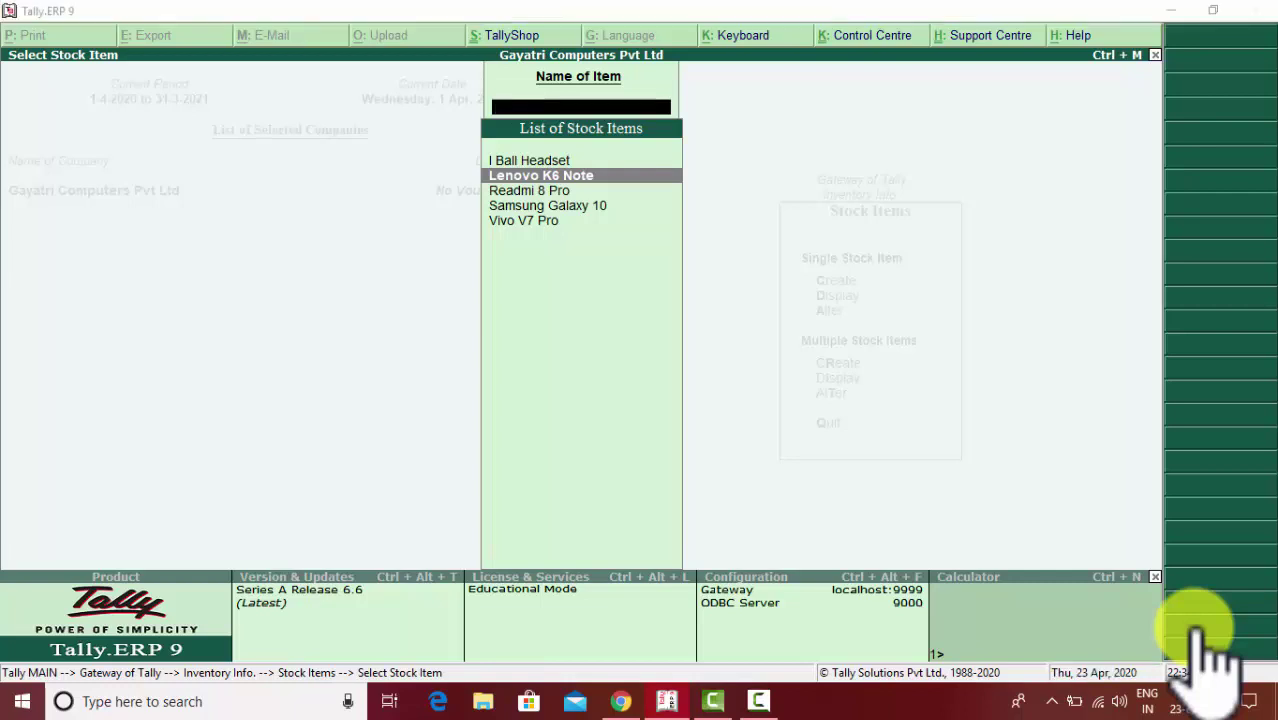
pyautogui.hotkey('alt', 'Tab')
pyautogui.press('Tab')
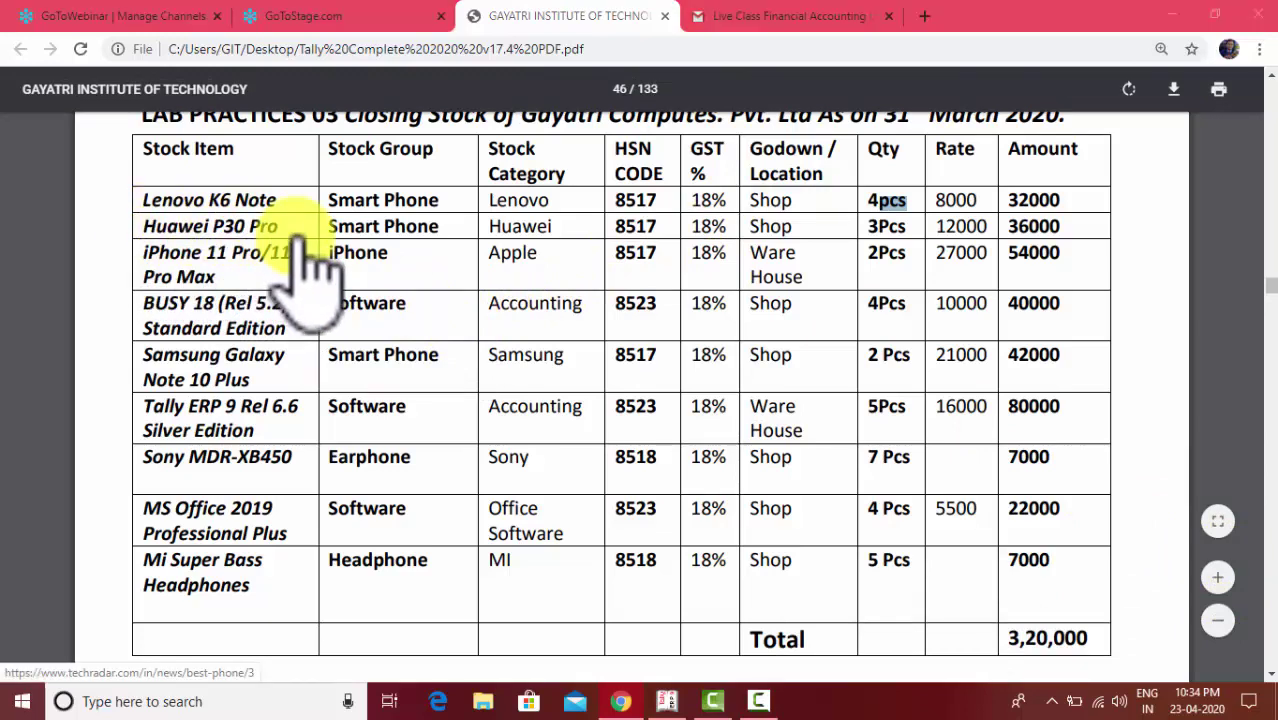
pyautogui.hotkey('alt', 'Tab')
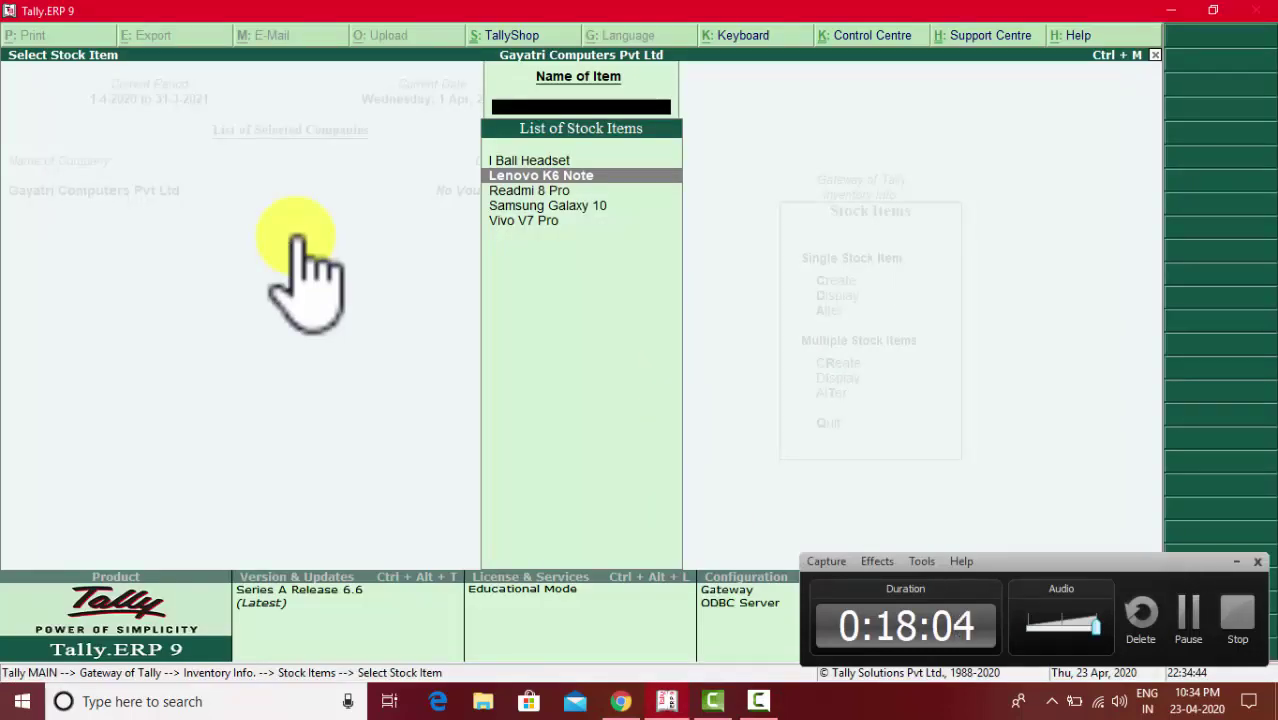
# - Start Multiple Stock Items creation with All Items as the Under Group
pyautogui.press('Escape')
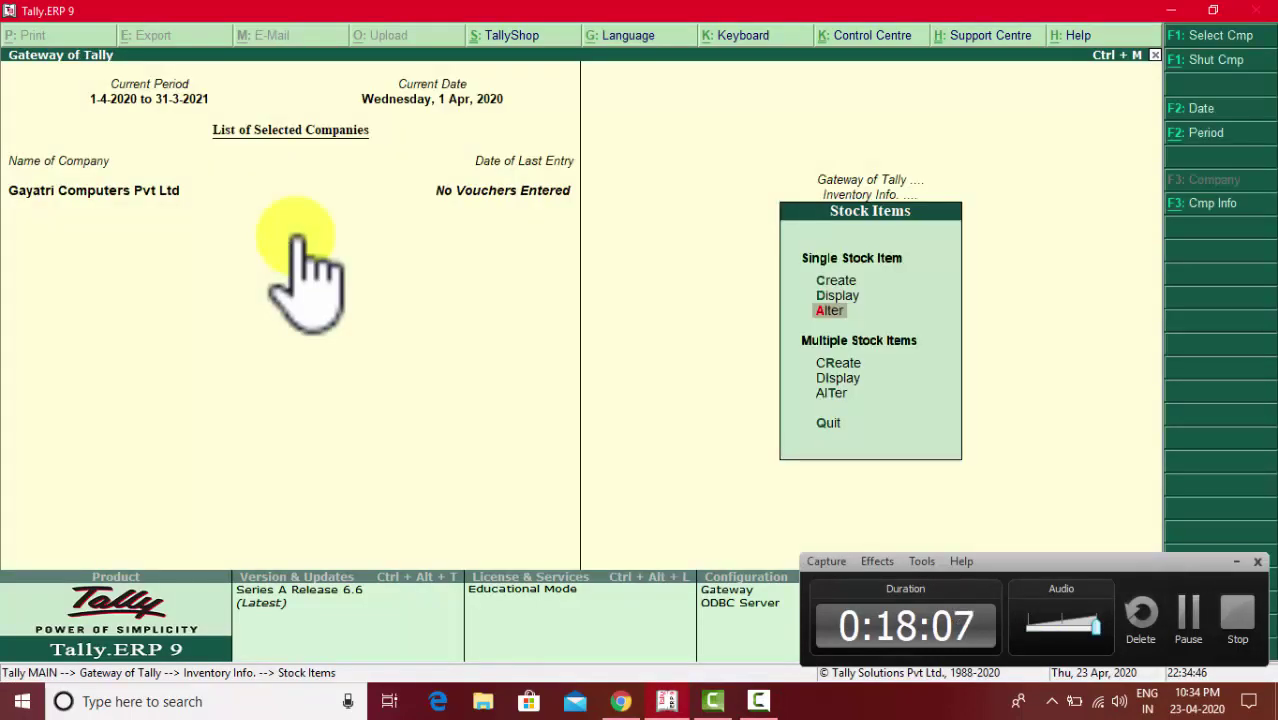
pyautogui.press('Up')
pyautogui.press('Up')
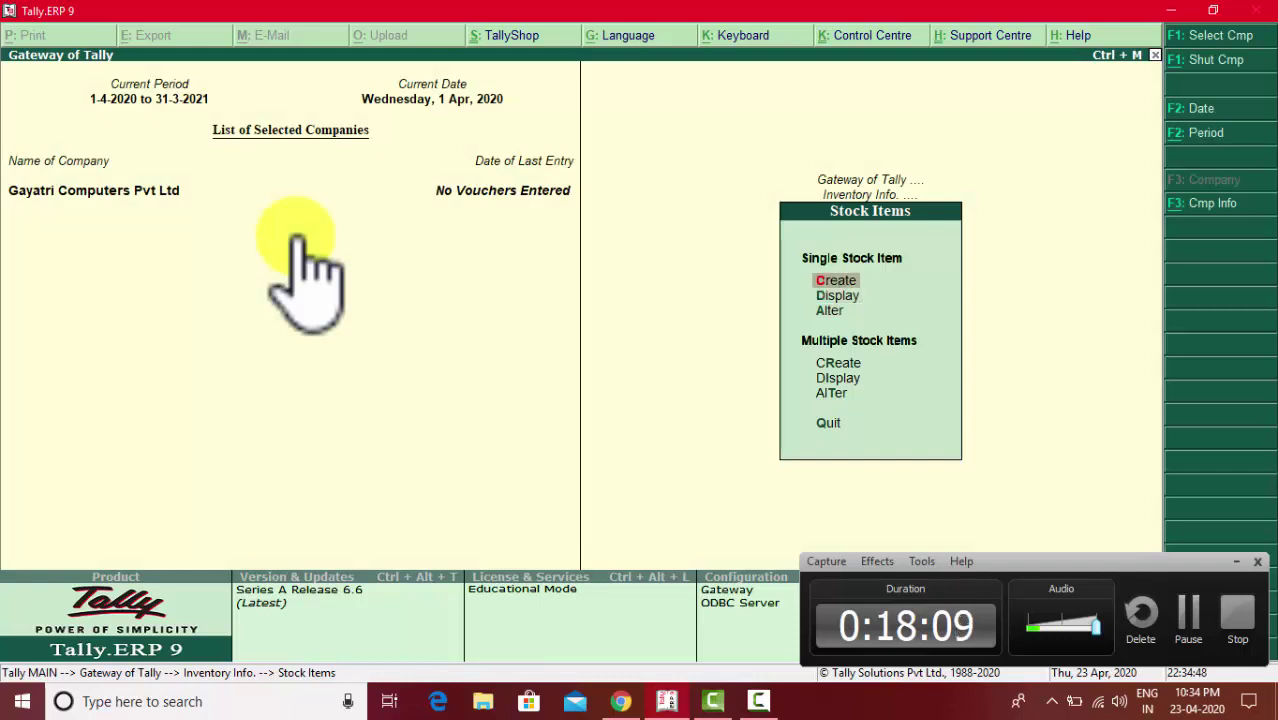
pyautogui.press('Down')
pyautogui.press('Down')
pyautogui.press('Down')
pyautogui.press('Return')
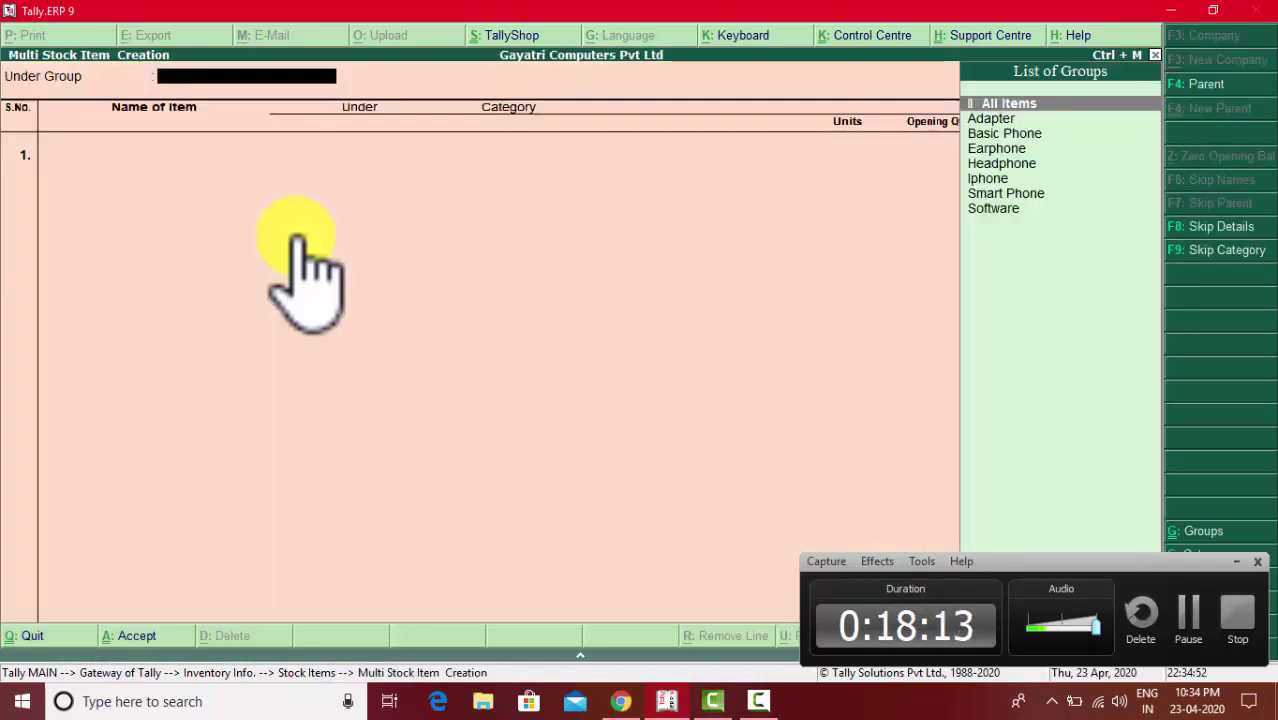
pyautogui.press('Return')
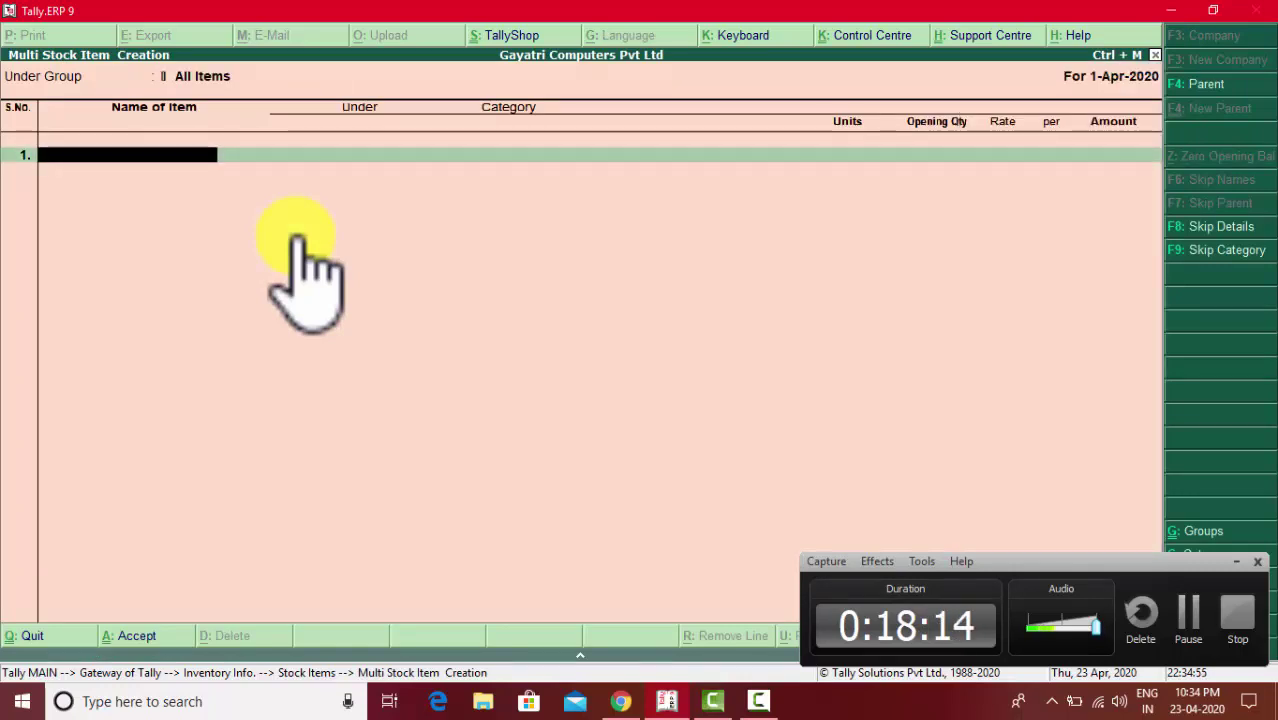
pyautogui.hotkey('alt', 'Tab')
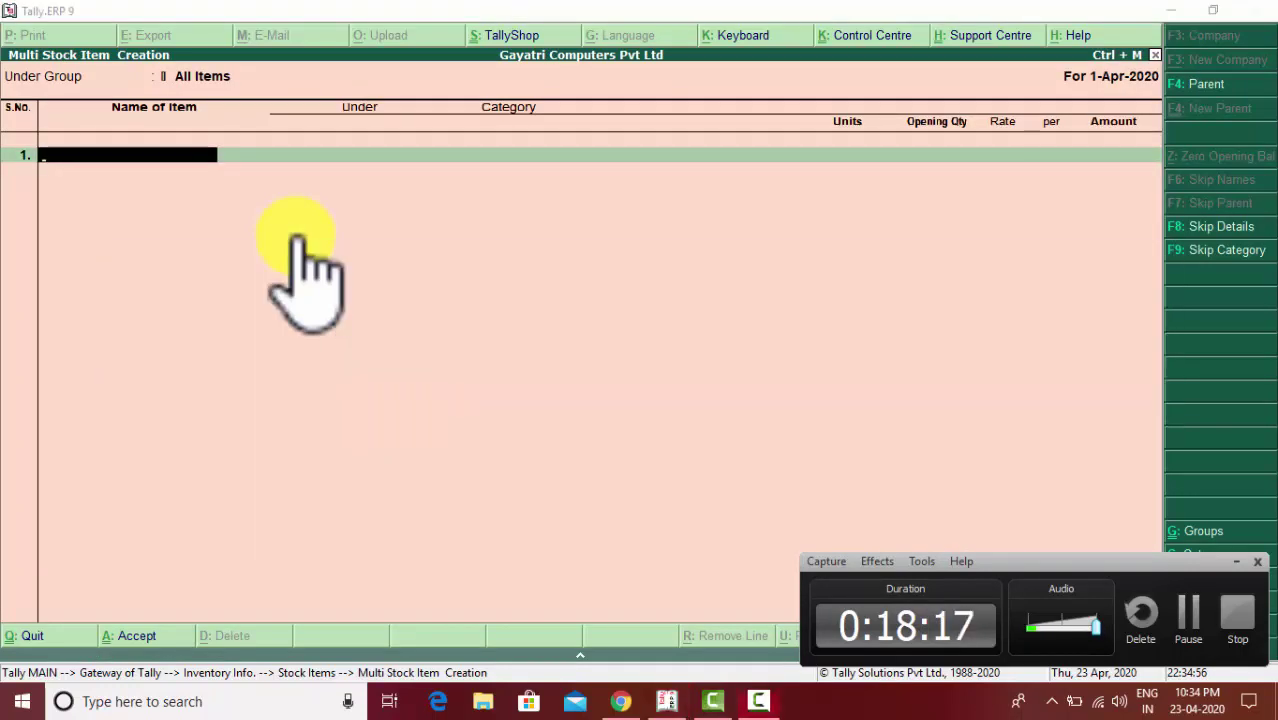
pyautogui.hotkey('alt', 'Tab')
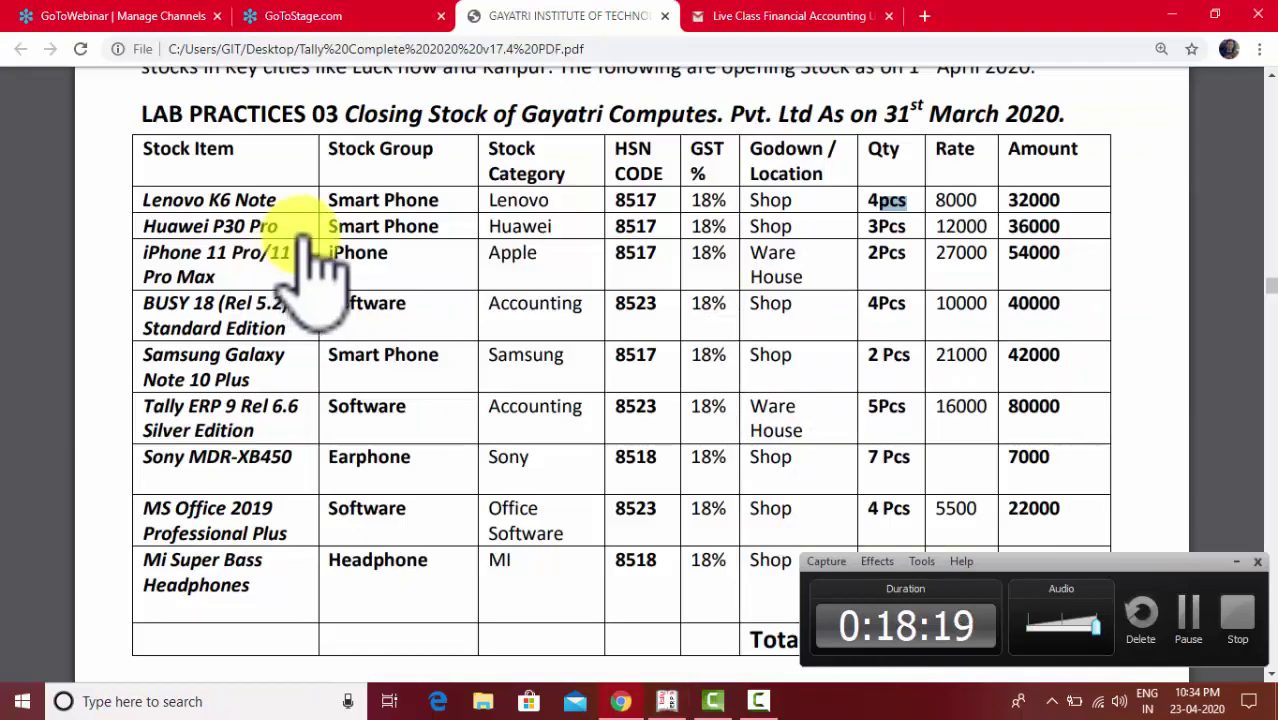
pyautogui.click(1237, 561)
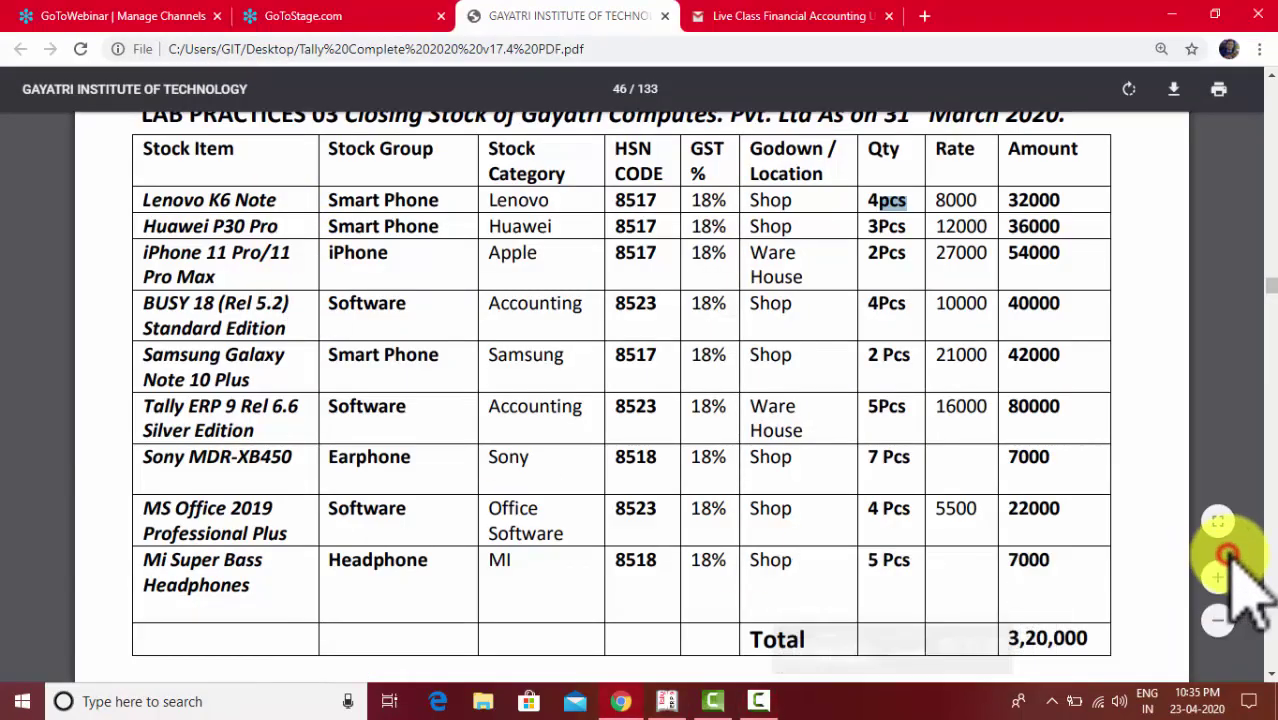
pyautogui.click(142, 220)
pyautogui.click(210, 265)
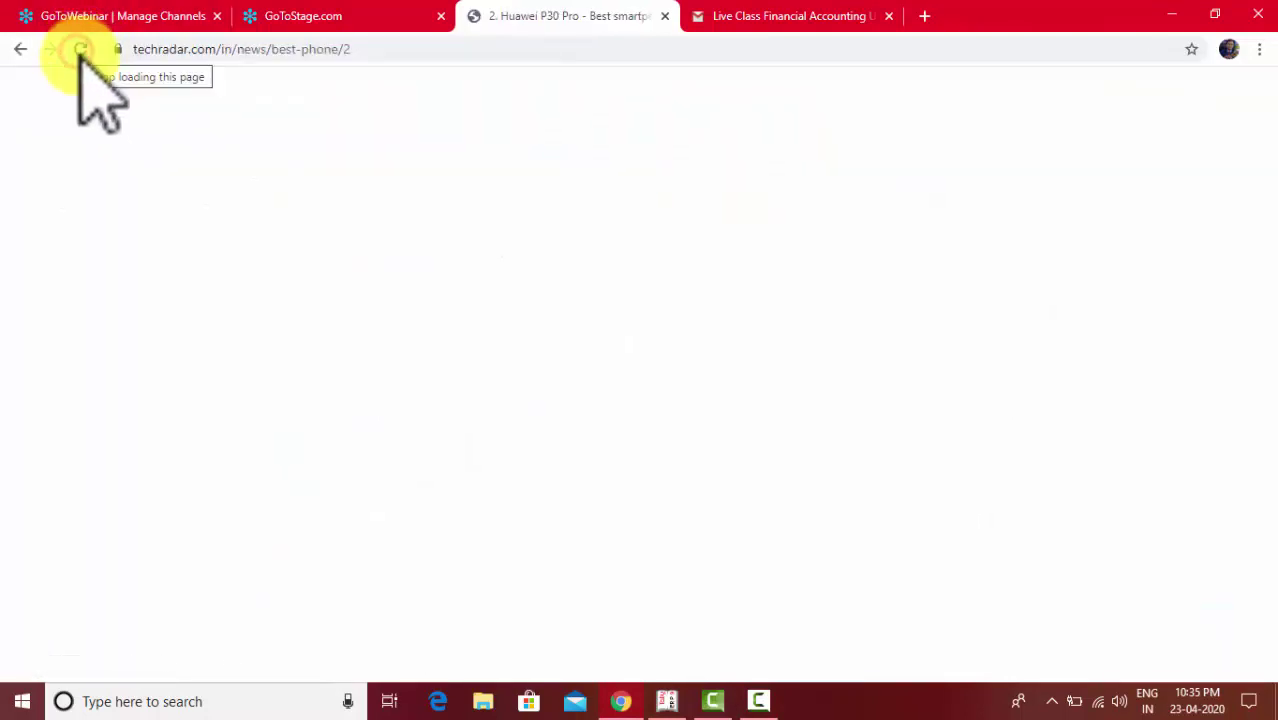
pyautogui.click(22, 50)
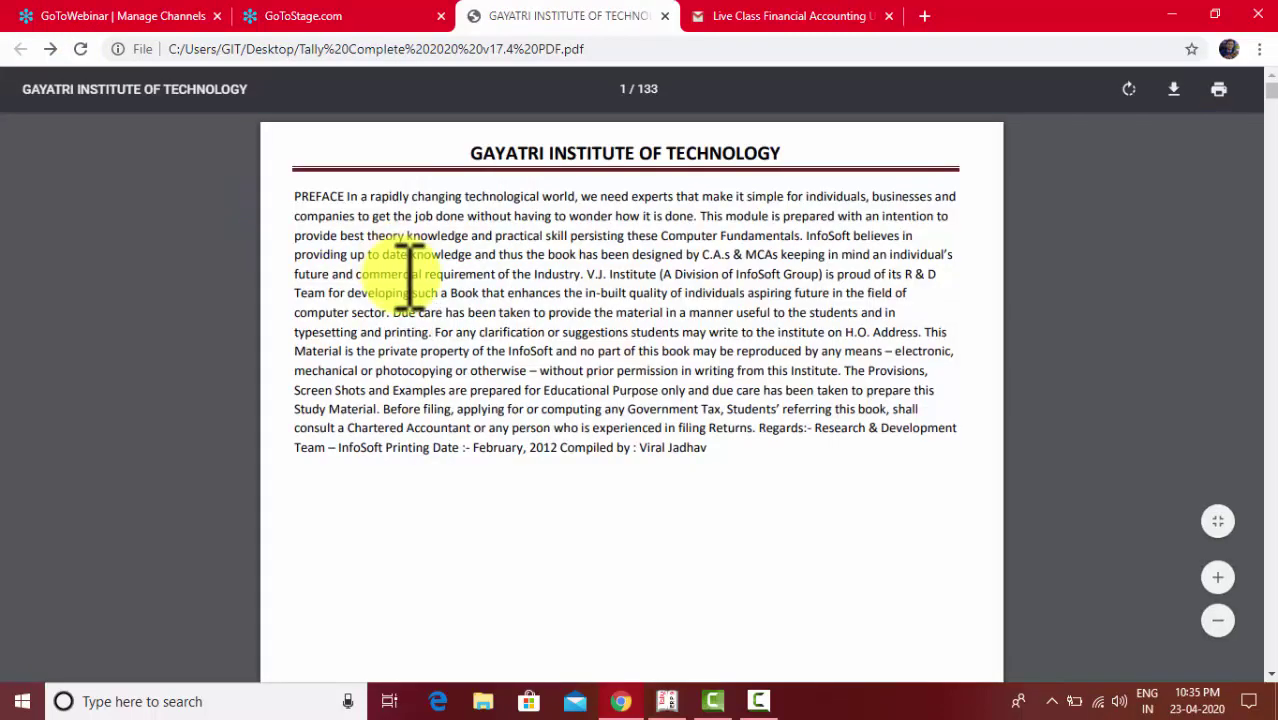
pyautogui.click(755, 701)
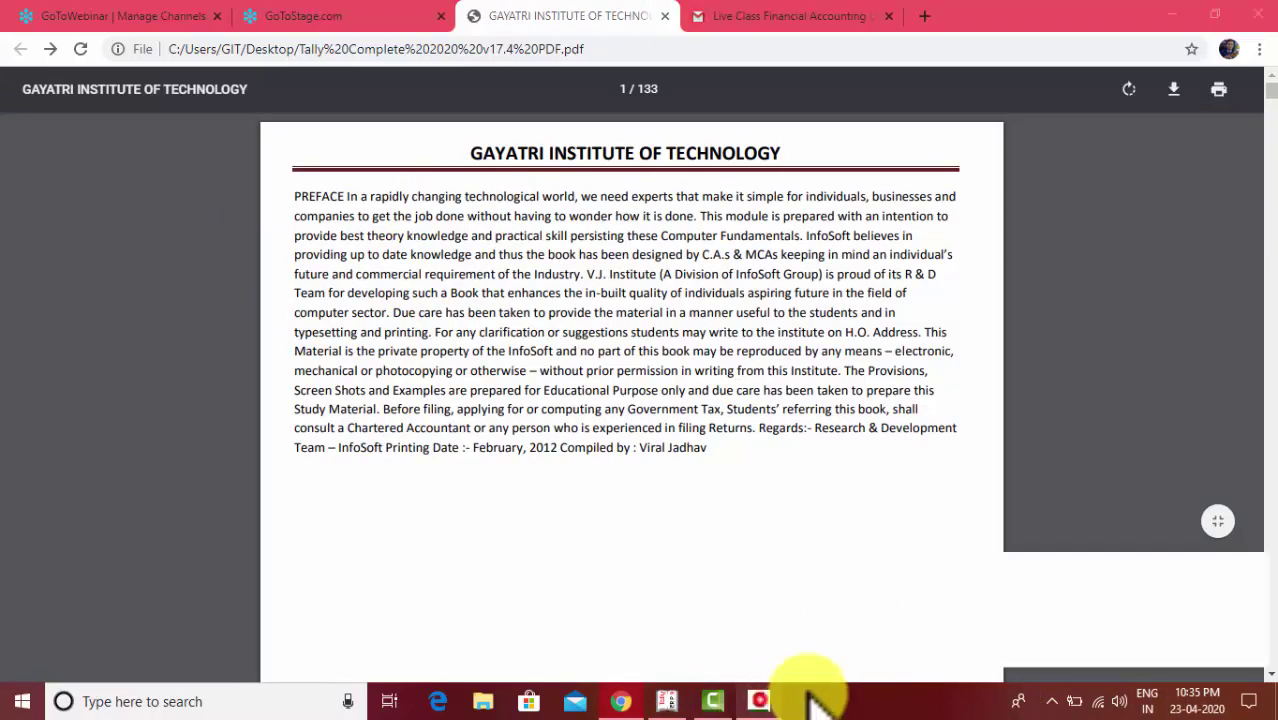
pyautogui.click(1148, 622)
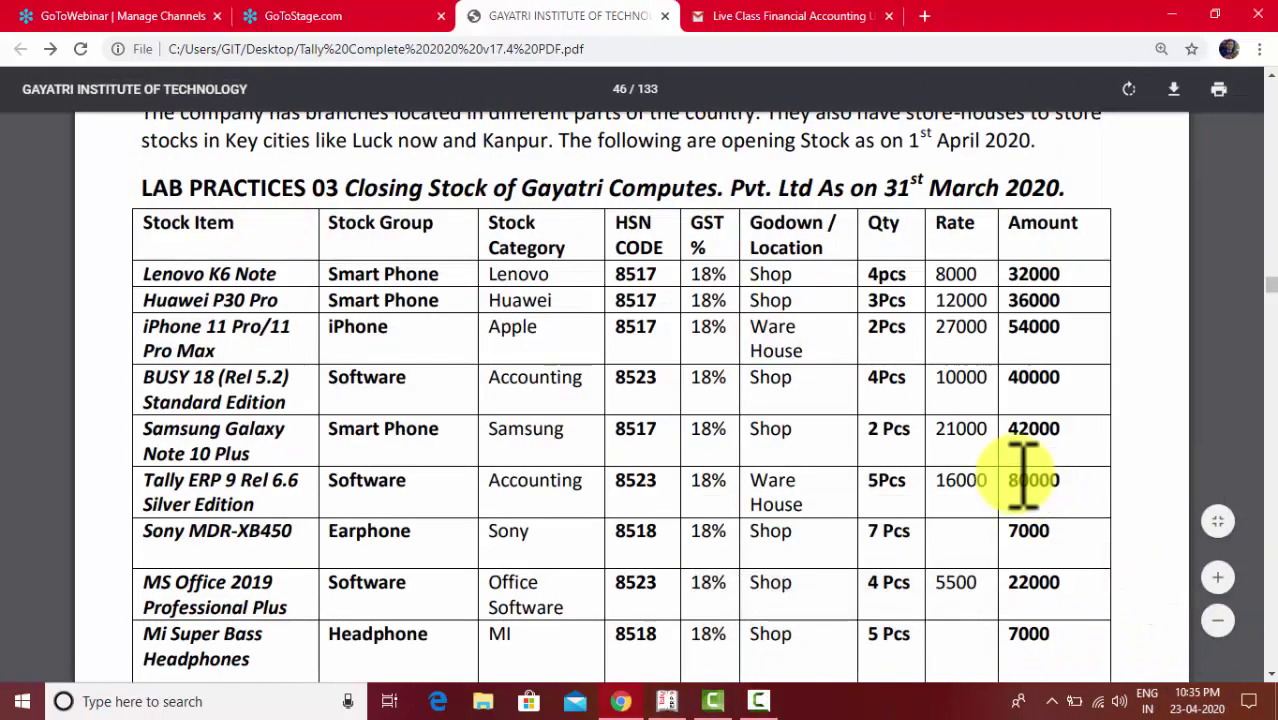
pyautogui.click(688, 706)
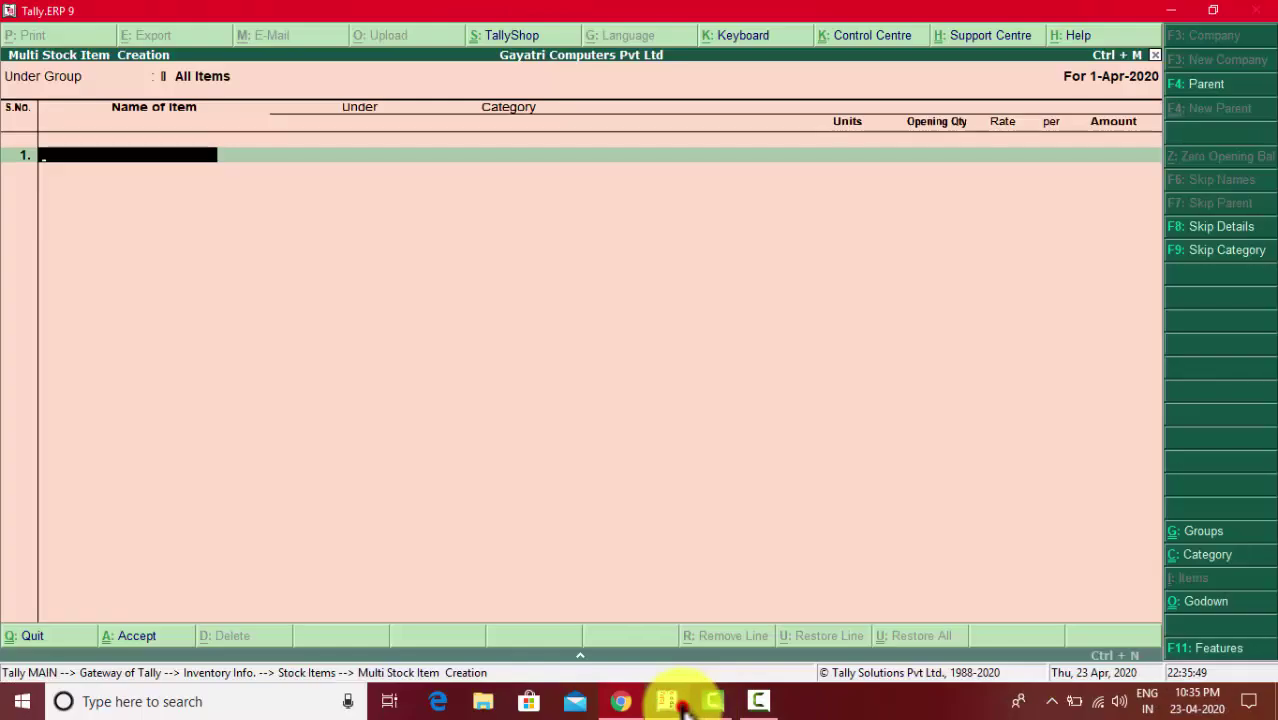
# - Enter Huwai P30 Pro under Smart Phone, category Huawei, with unit Pcs
pyautogui.write('H')
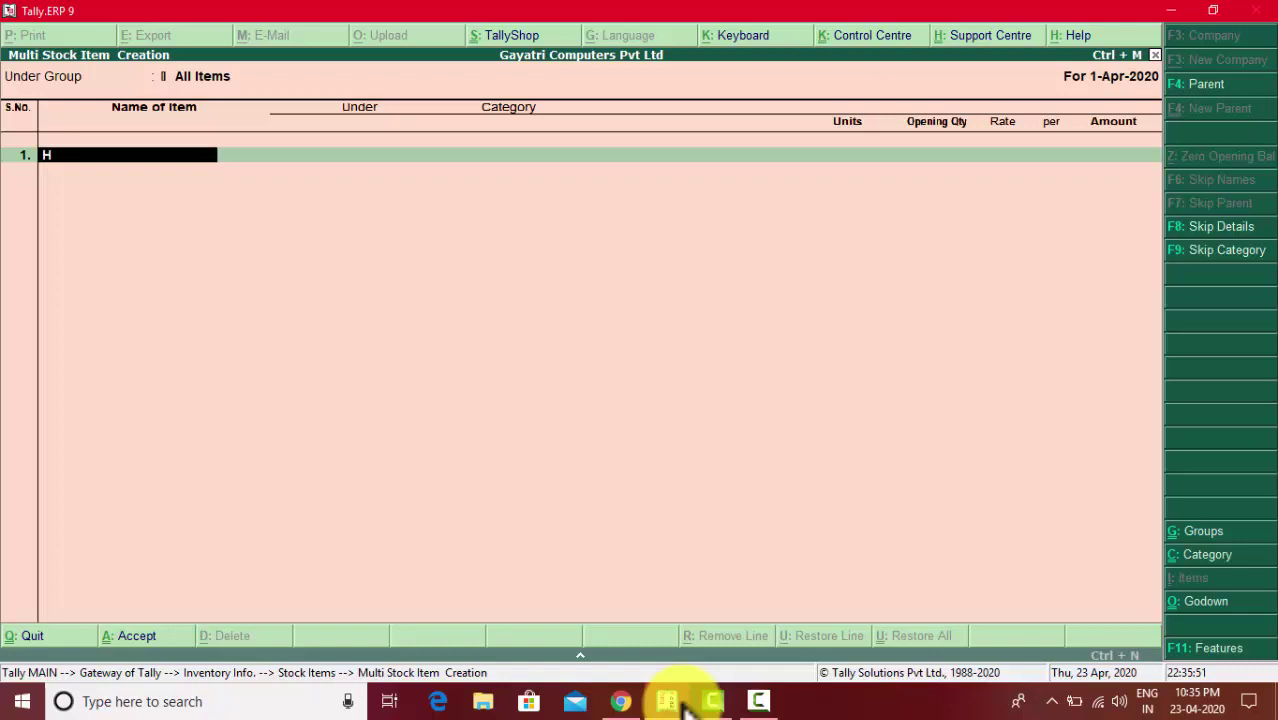
pyautogui.write('uwai P30 Pro')
pyautogui.press('Return')
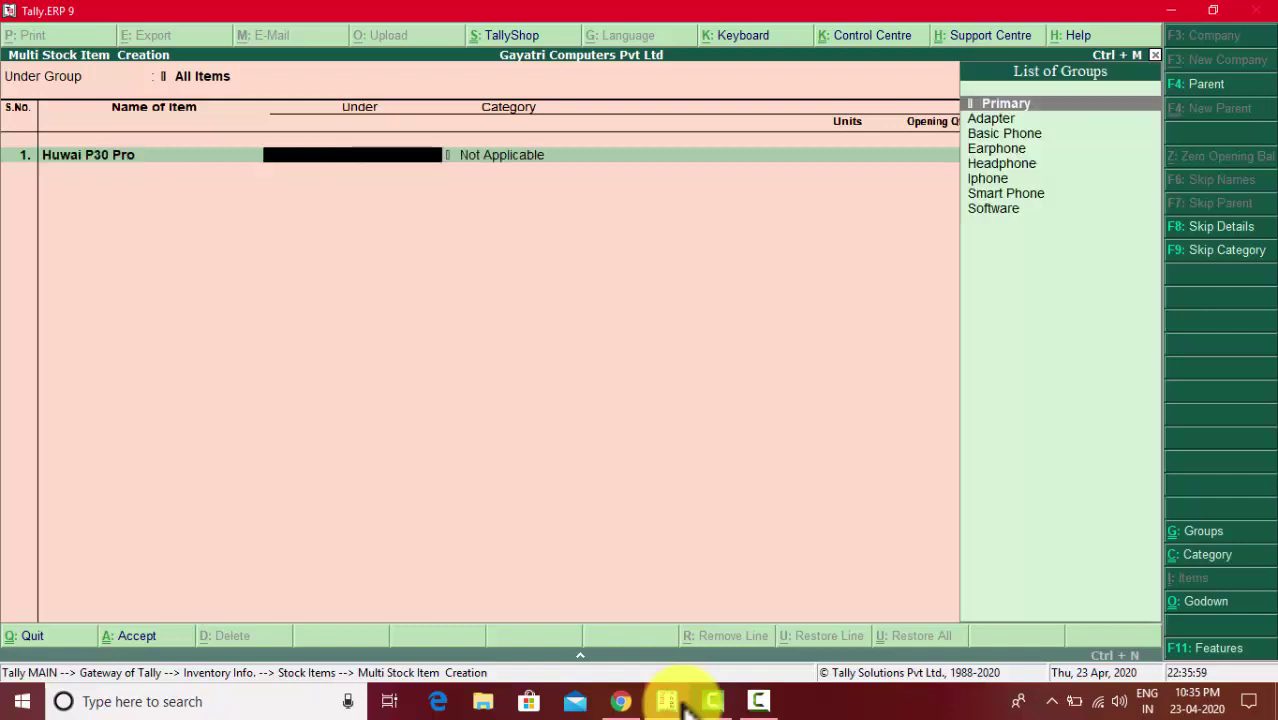
pyautogui.press('Down')
pyautogui.press('Down')
pyautogui.press('Down')
pyautogui.press('Down')
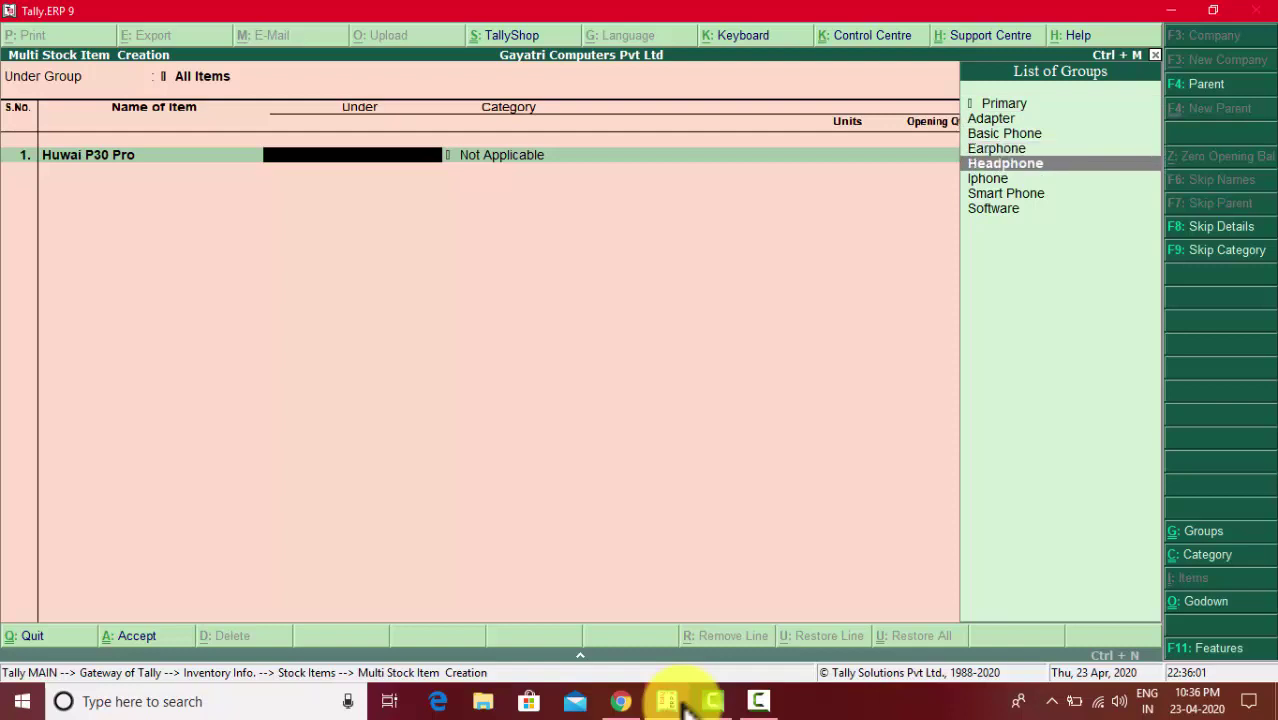
pyautogui.press('Down')
pyautogui.press('Down')
pyautogui.press('Return')
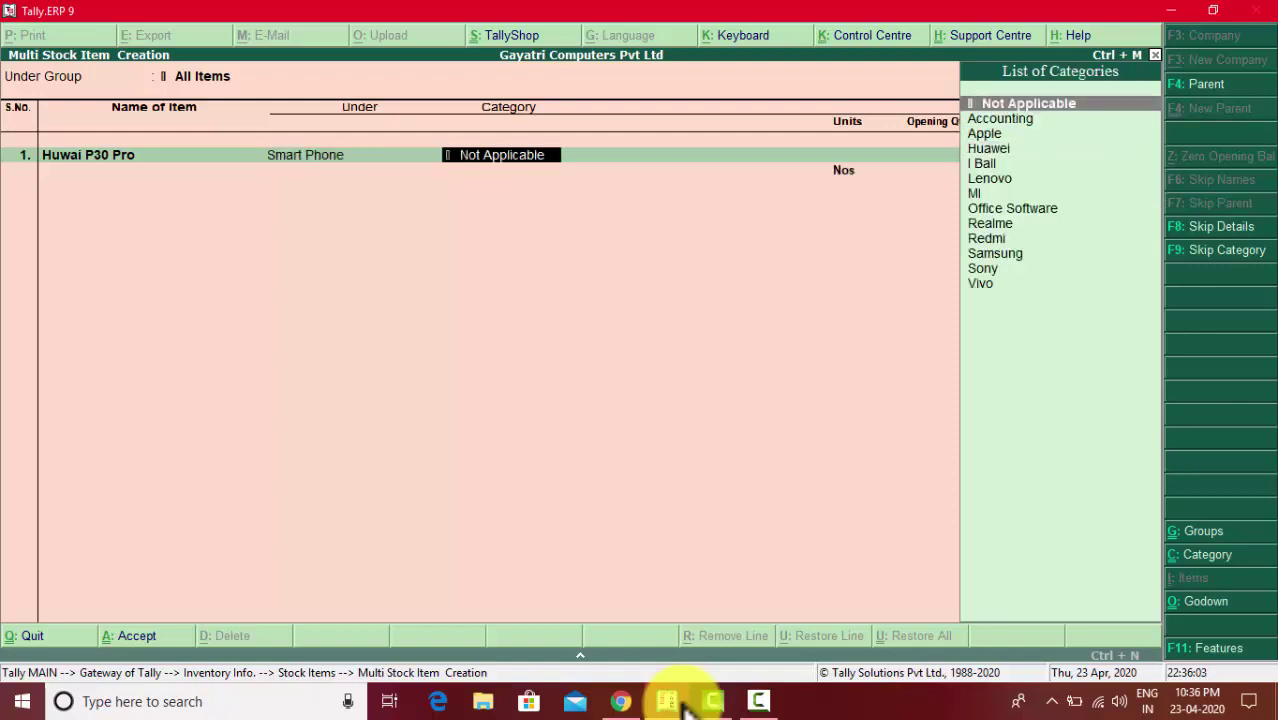
pyautogui.press('Down')
pyautogui.press('Down')
pyautogui.press('Down')
pyautogui.press('Down')
pyautogui.press('Down')
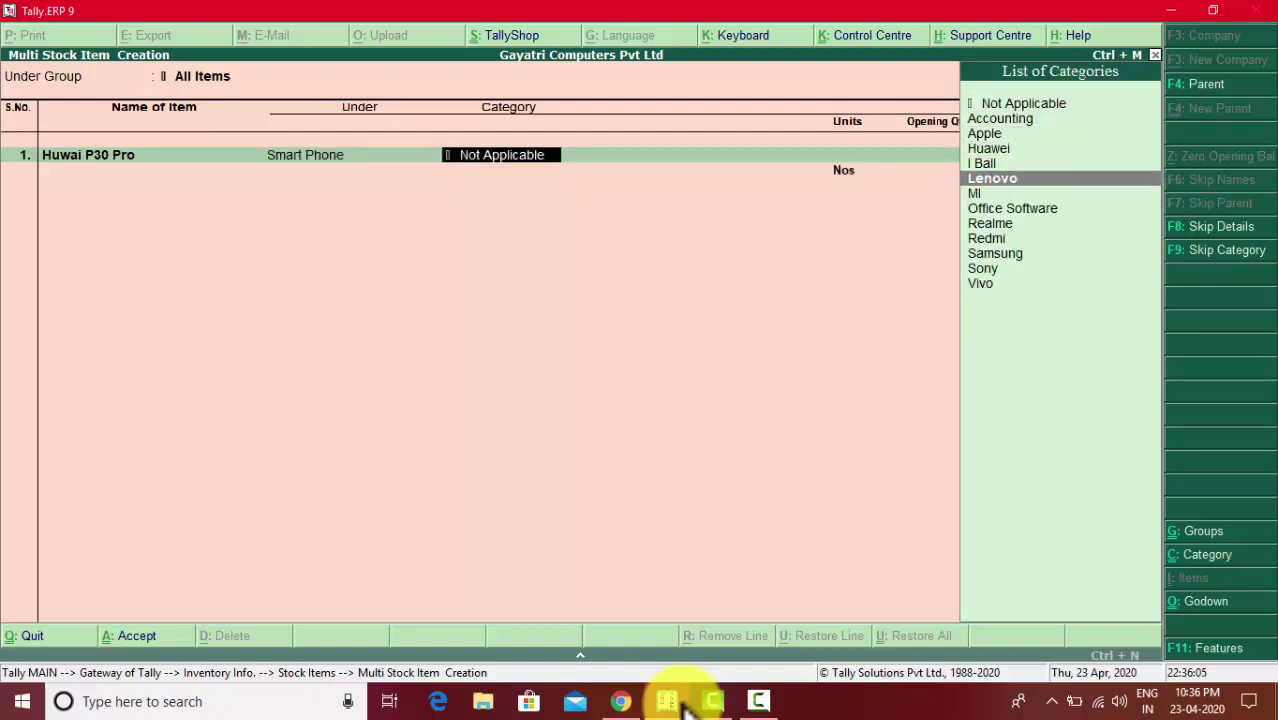
pyautogui.press('Up')
pyautogui.press('Up')
pyautogui.press('Return')
pyautogui.press('Down')
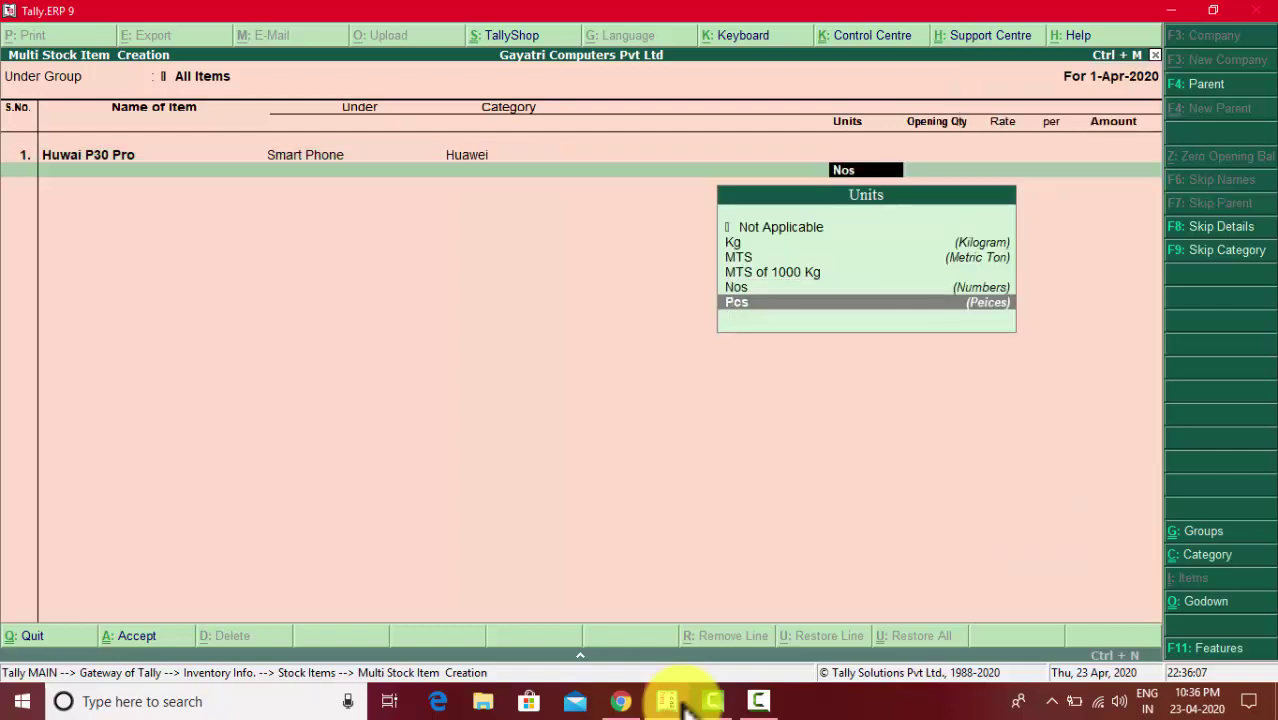
pyautogui.press('Return')
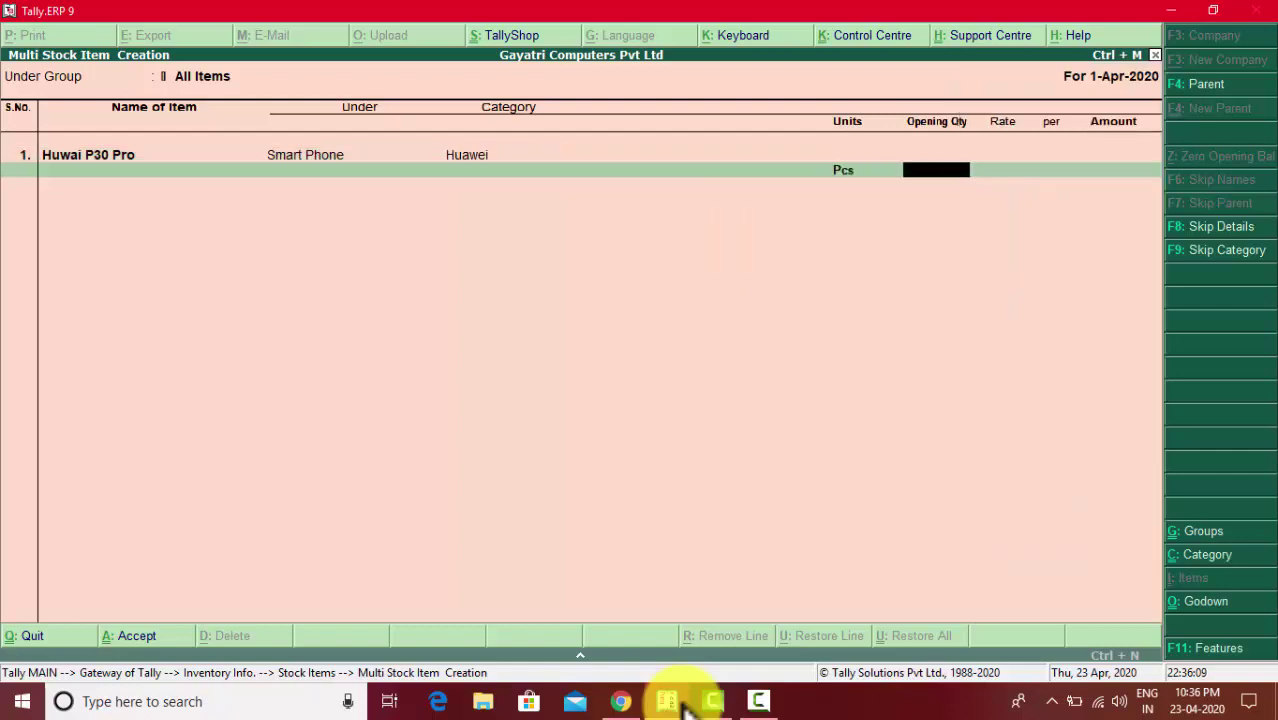
# - Allocate its opening 3 Pcs to the Shop godown at 12,000, totalling 36,000
pyautogui.hotkey('alt', 'Tab')
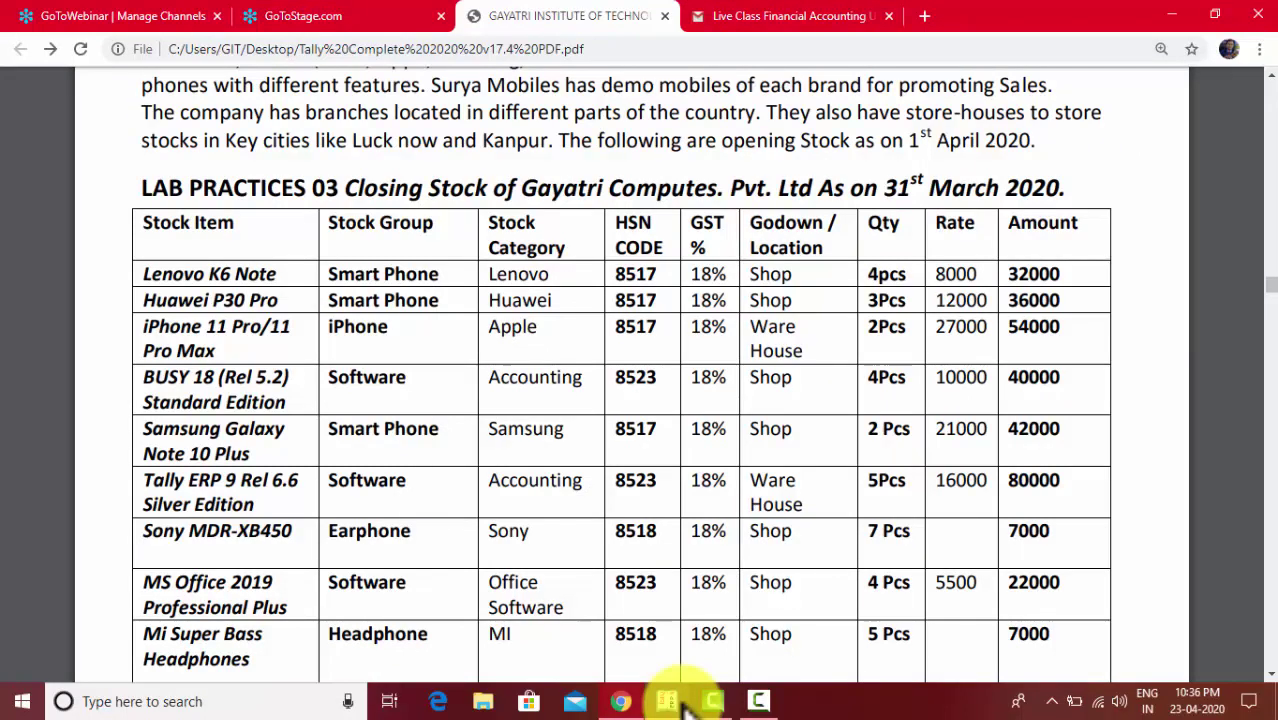
pyautogui.hotkey('alt', 'Tab')
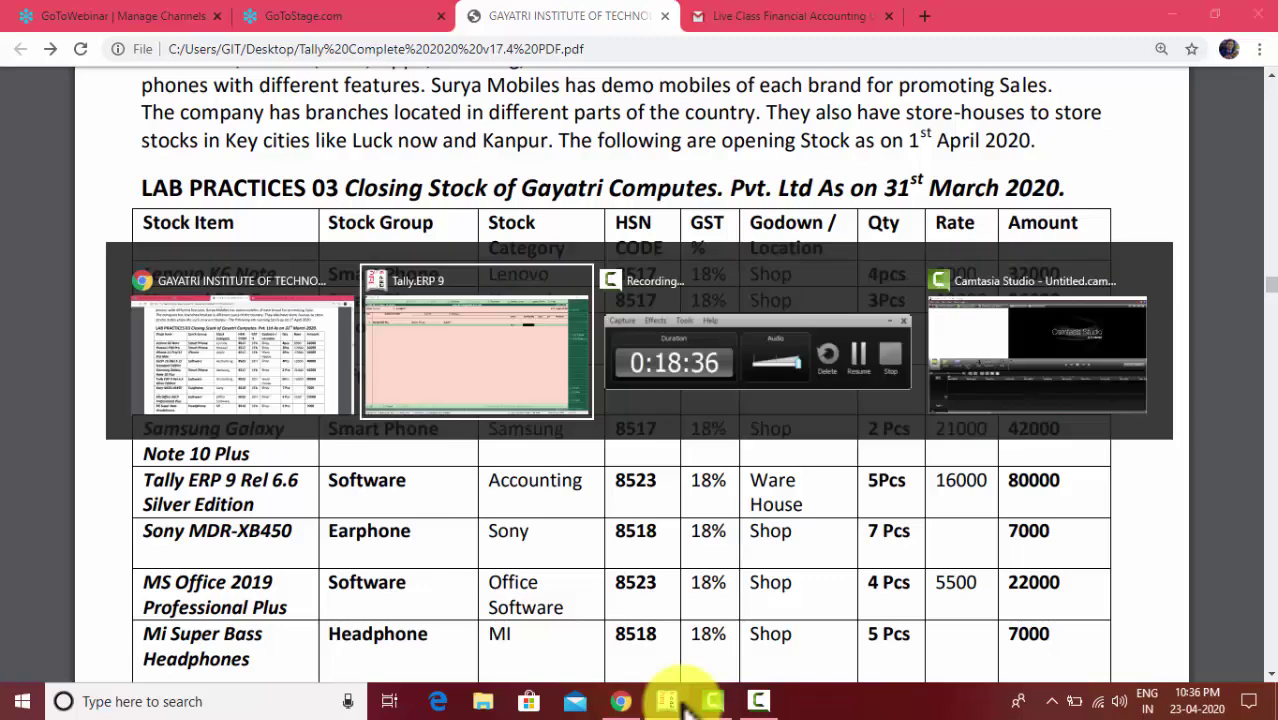
pyautogui.write('3')
pyautogui.press('Return')
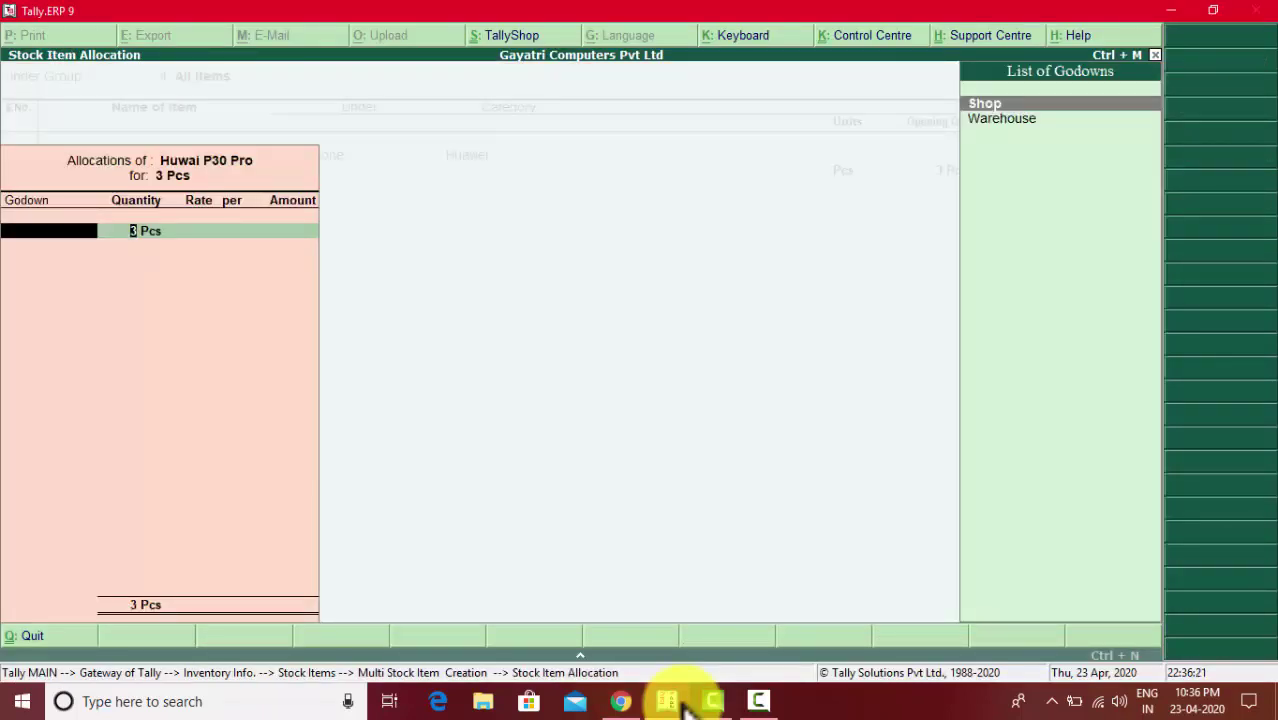
pyautogui.press('Return')
pyautogui.press('Return')
pyautogui.hotkey('alt', 'Tab')
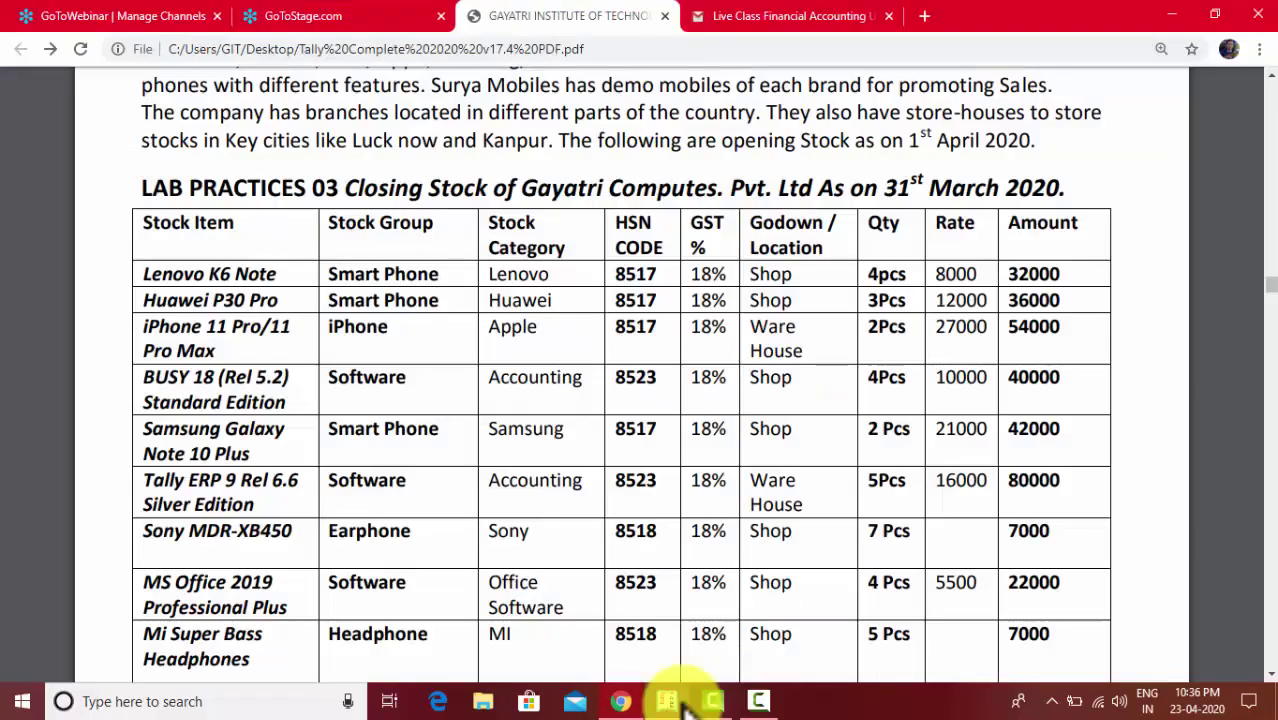
pyautogui.hotkey('alt', 'Tab')
pyautogui.write('1')
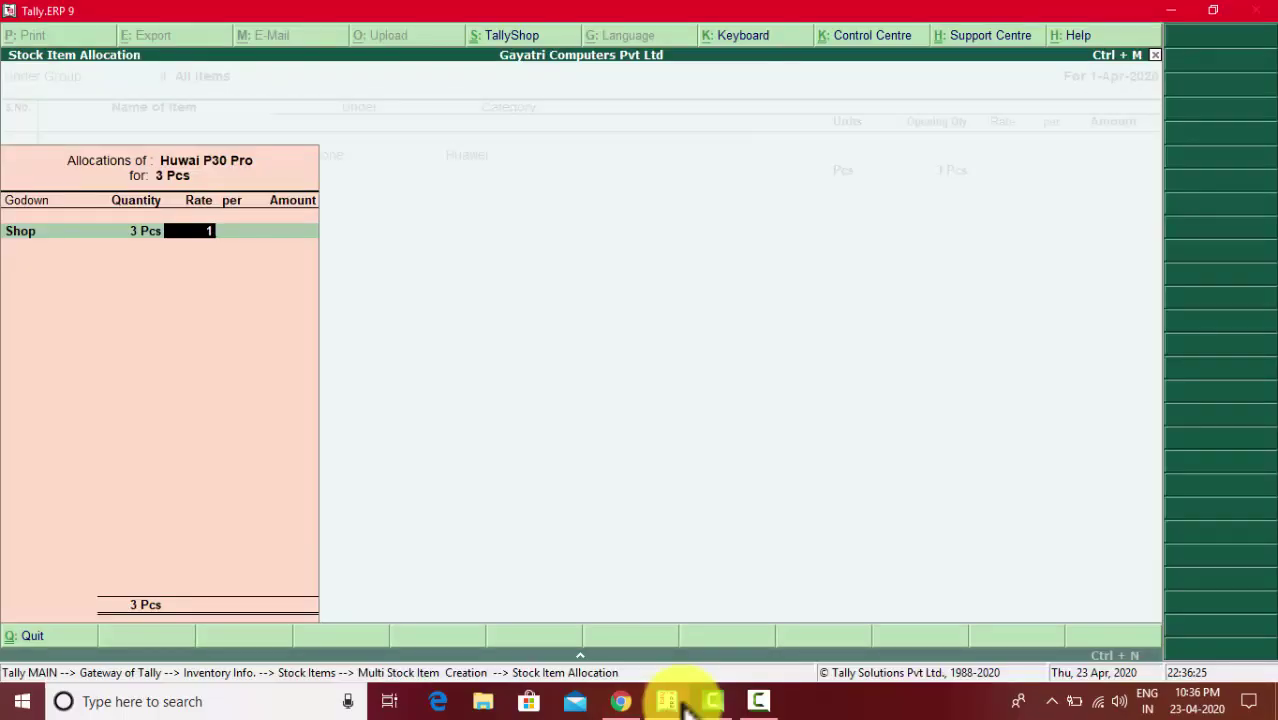
pyautogui.write('2,0000')
pyautogui.press('Return')
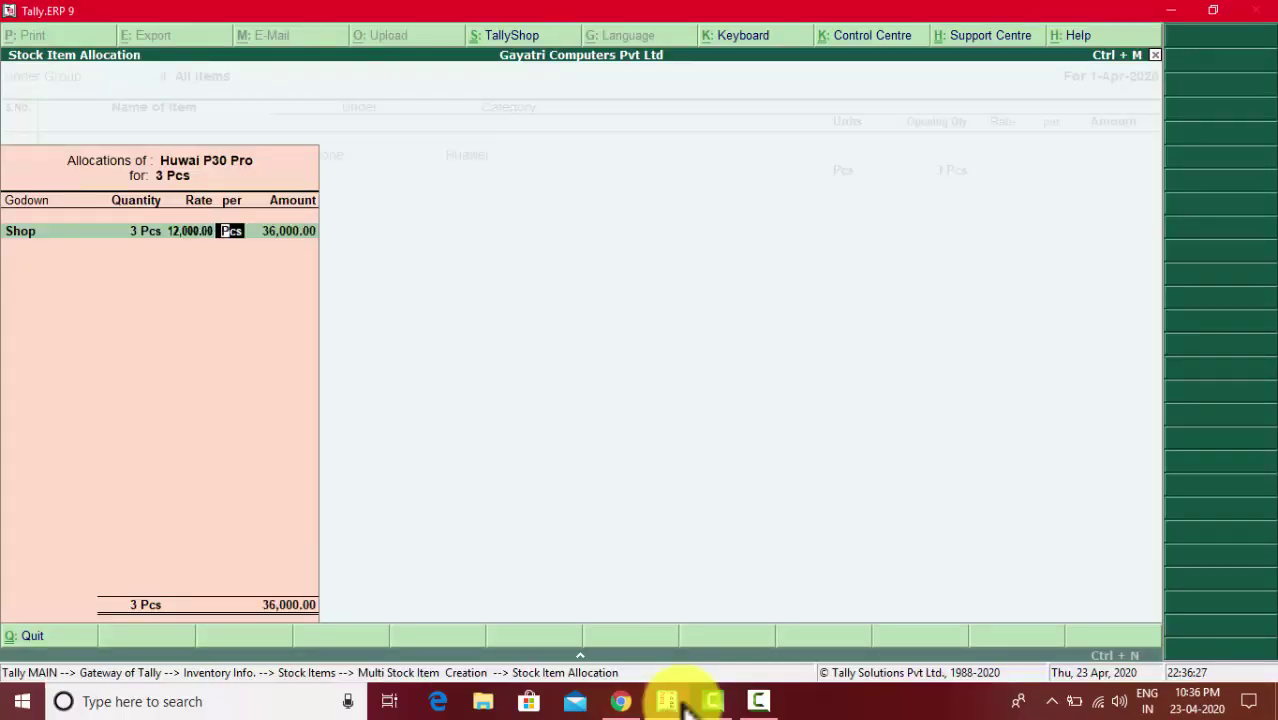
pyautogui.press('Return')
pyautogui.press('Return')
pyautogui.press('Return')
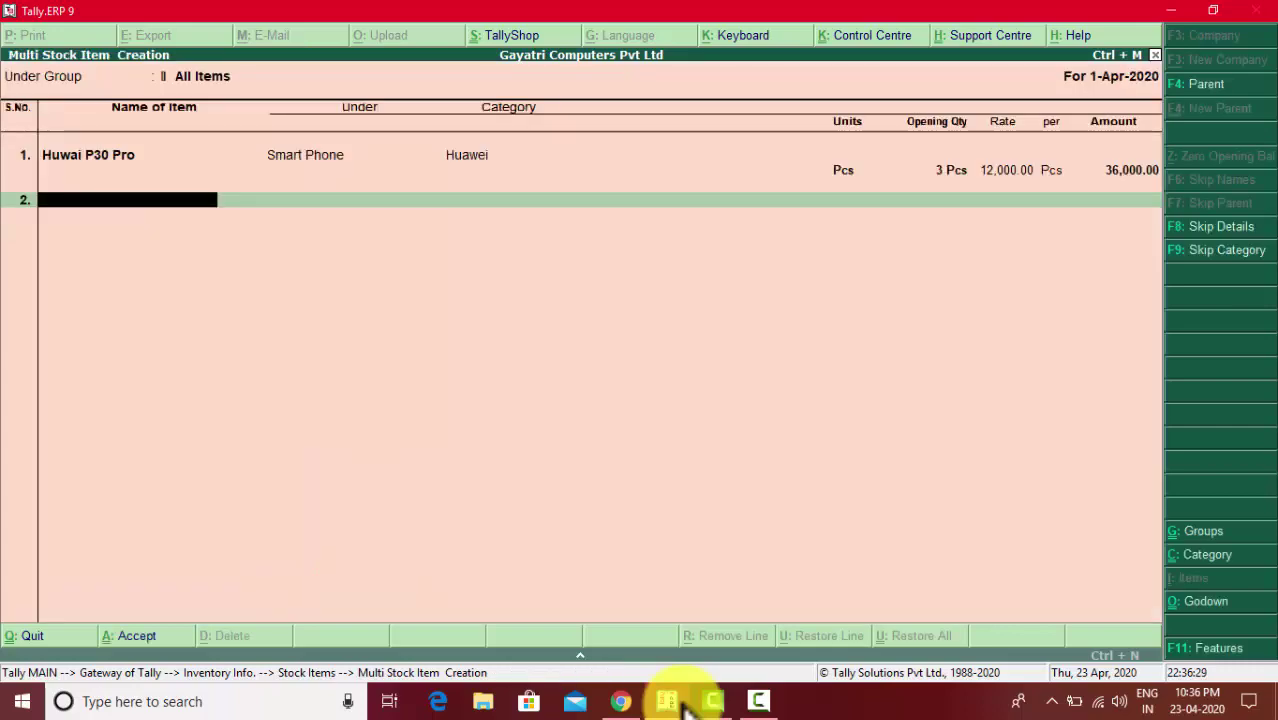
pyautogui.hotkey('alt', 'Tab')
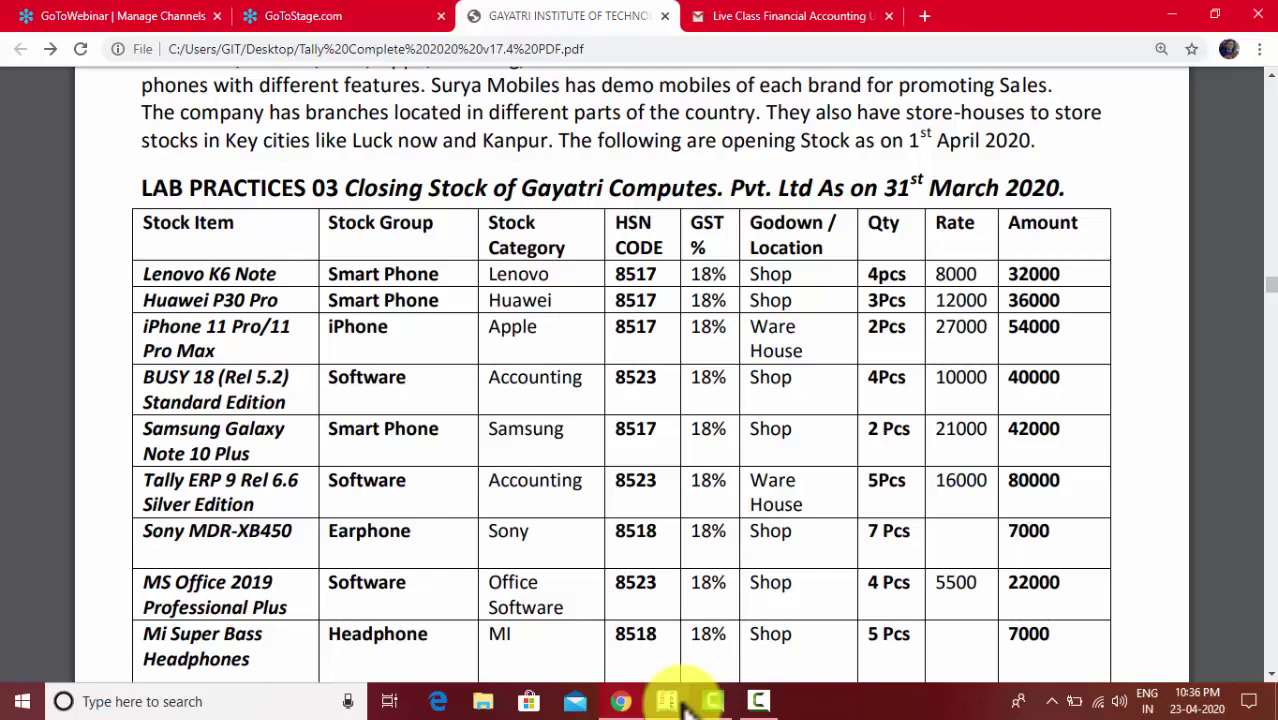
pyautogui.hotkey('alt', 'Tab')
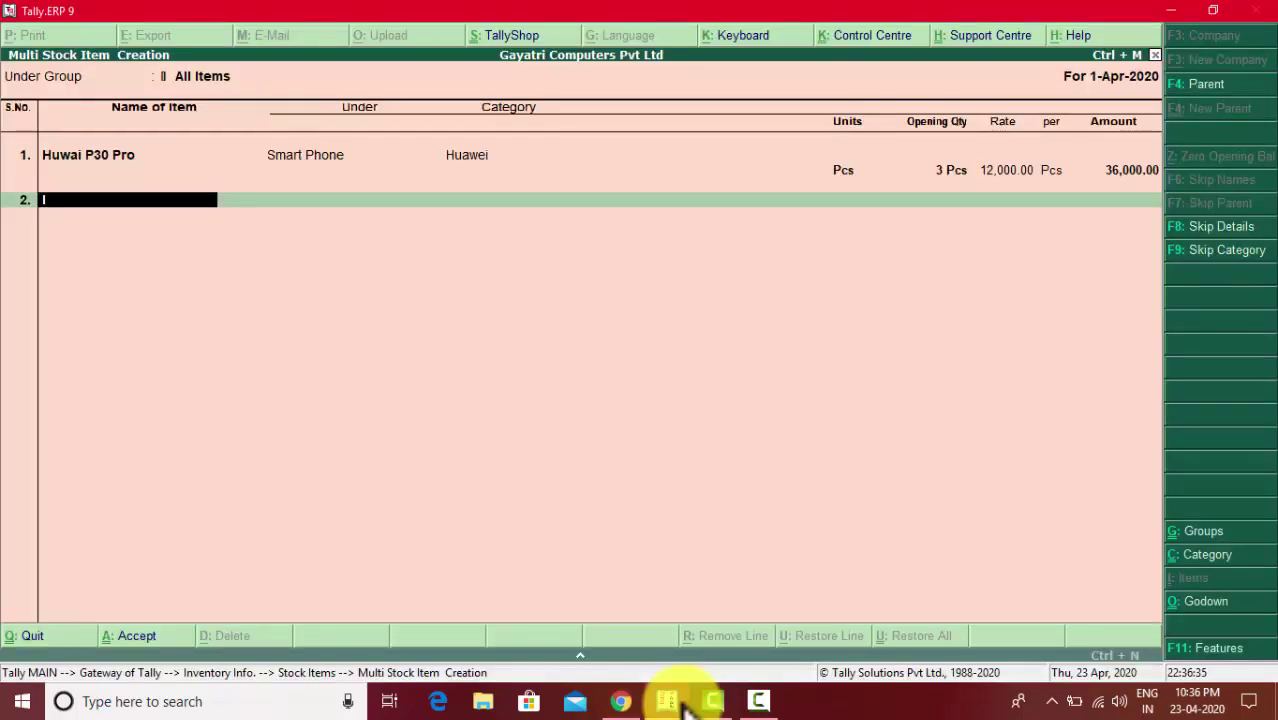
# - Enter I Phone 11 Pro/Pro Max on row 2 with group Iphone, category Apple and unit Pcs
pyautogui.write('Phone')
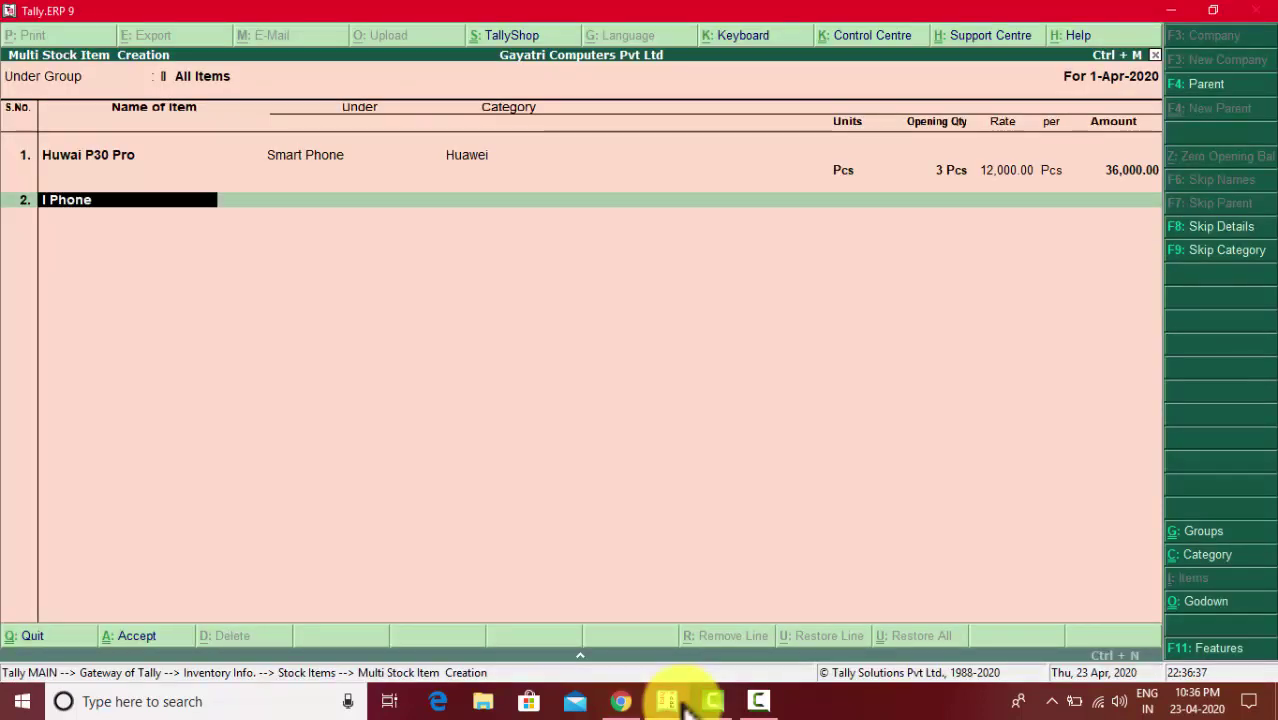
pyautogui.write(' 11 Pro/')
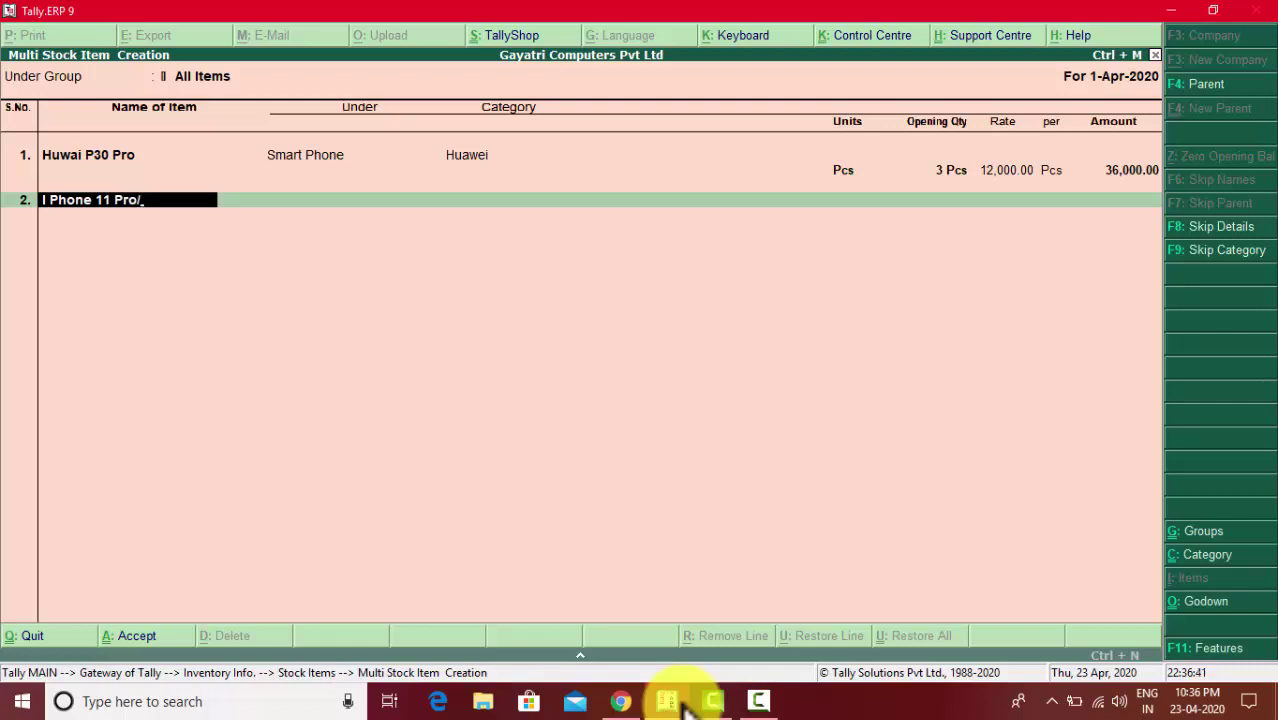
pyautogui.hotkey('alt', 'Tab')
pyautogui.hotkey('alt', 'Tab')
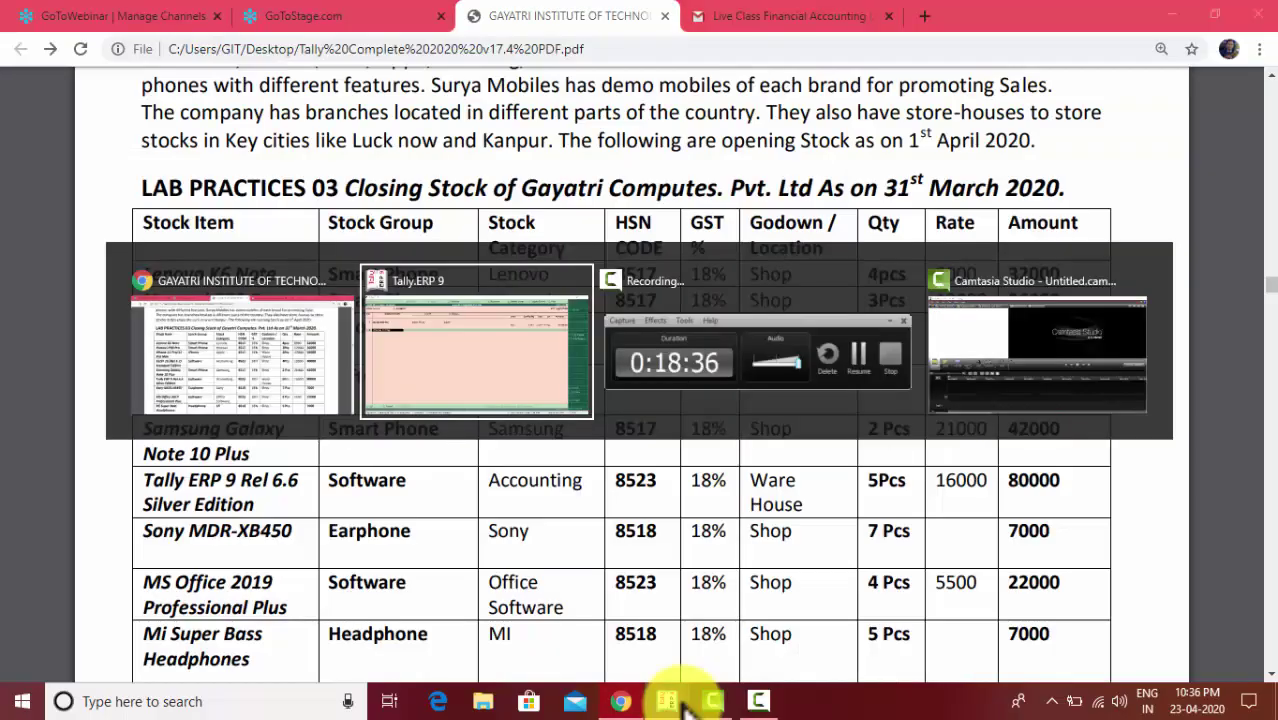
pyautogui.write('/Pro')
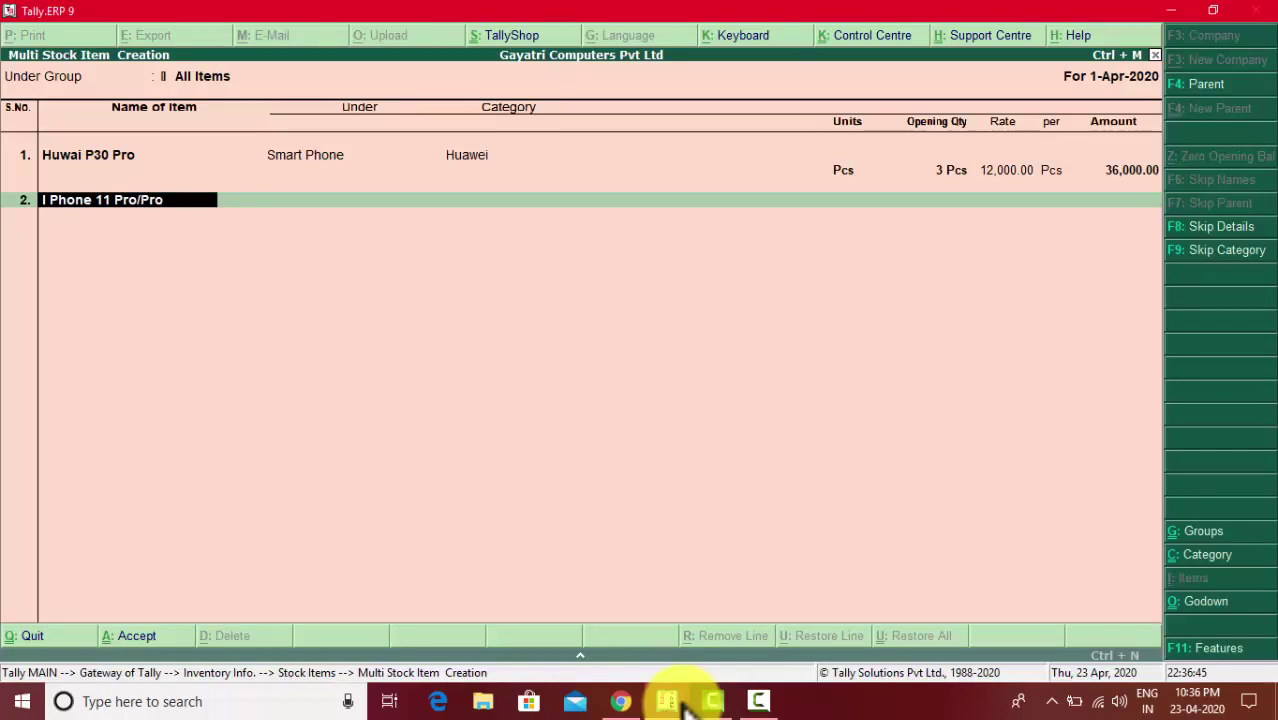
pyautogui.write(' Max')
pyautogui.press('Return')
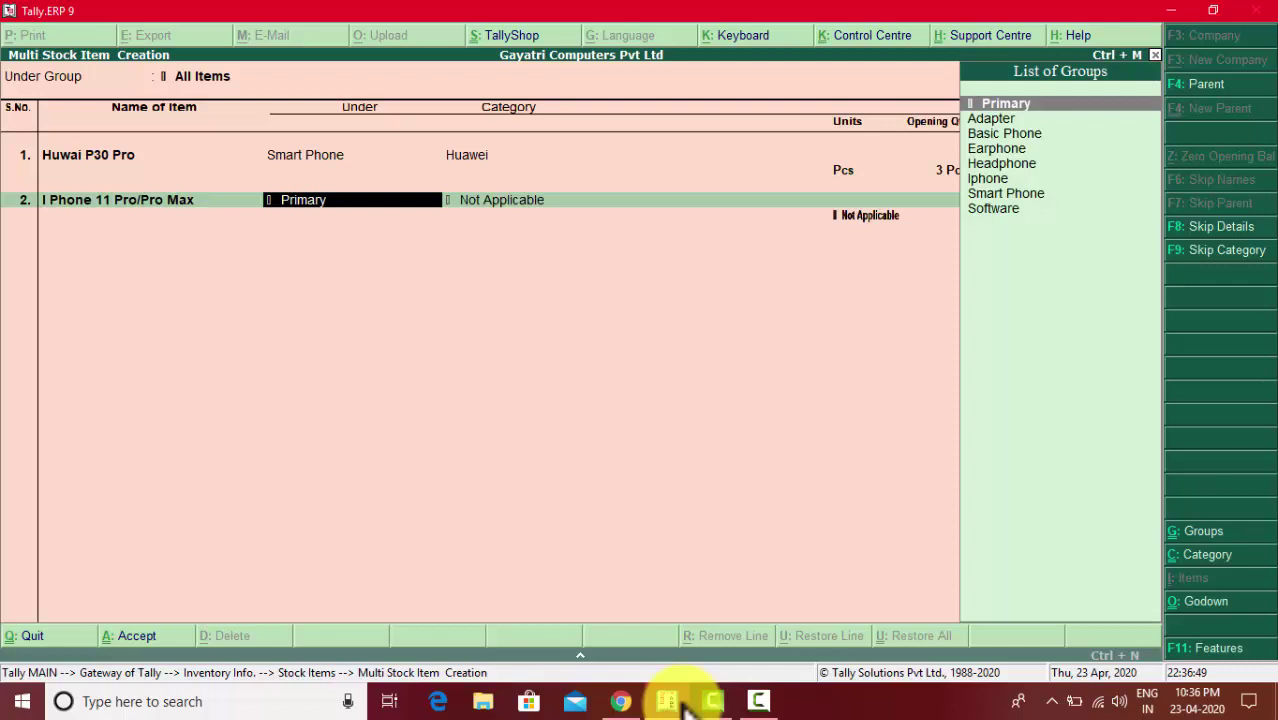
pyautogui.write('i')
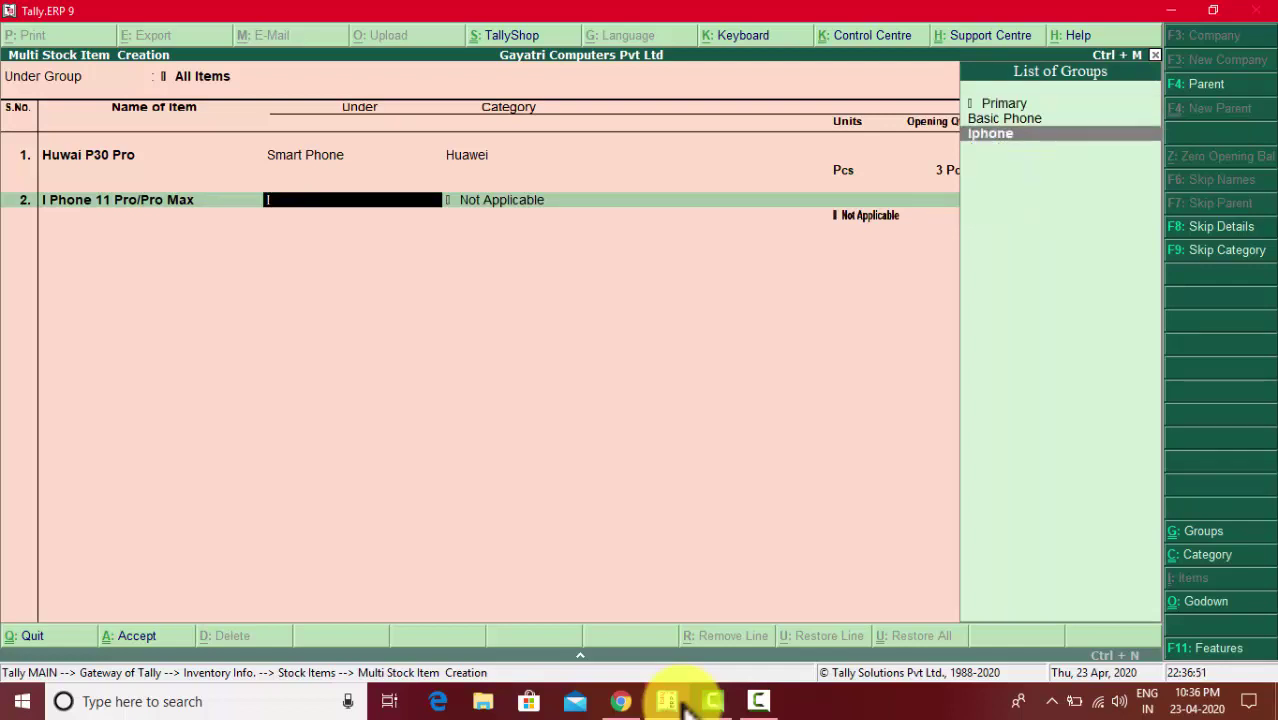
pyautogui.press('Return')
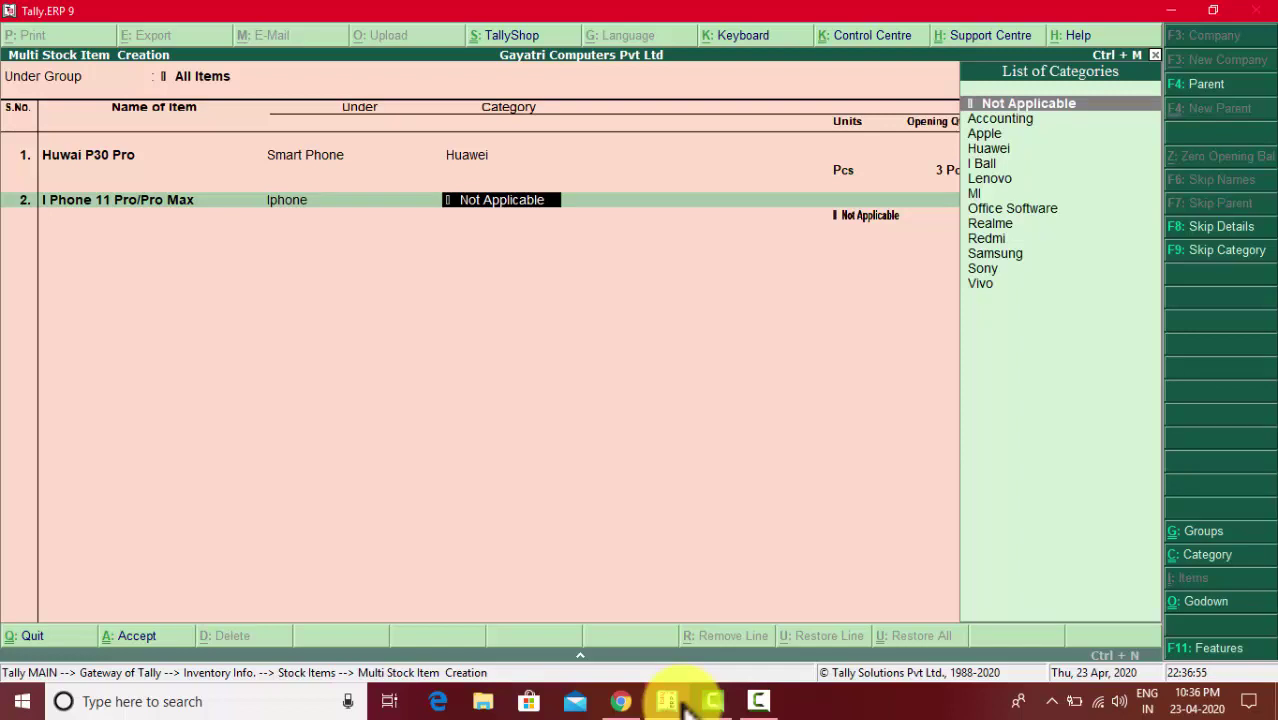
pyautogui.press('Down')
pyautogui.press('Down')
pyautogui.press('Down')
pyautogui.press('Down')
pyautogui.press('Down')
pyautogui.press('Down')
pyautogui.press('Down')
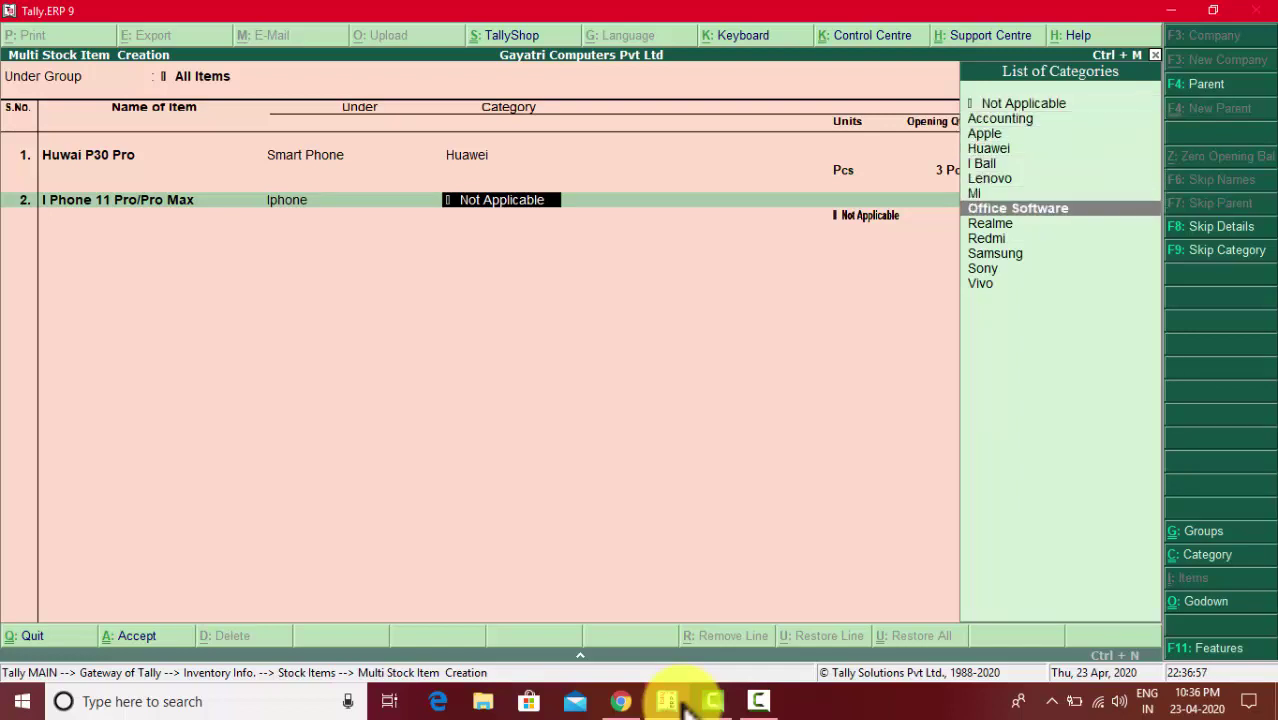
pyautogui.press('Up')
pyautogui.press('Up')
pyautogui.press('Up')
pyautogui.press('Up')
pyautogui.press('Up')
pyautogui.press('Return')
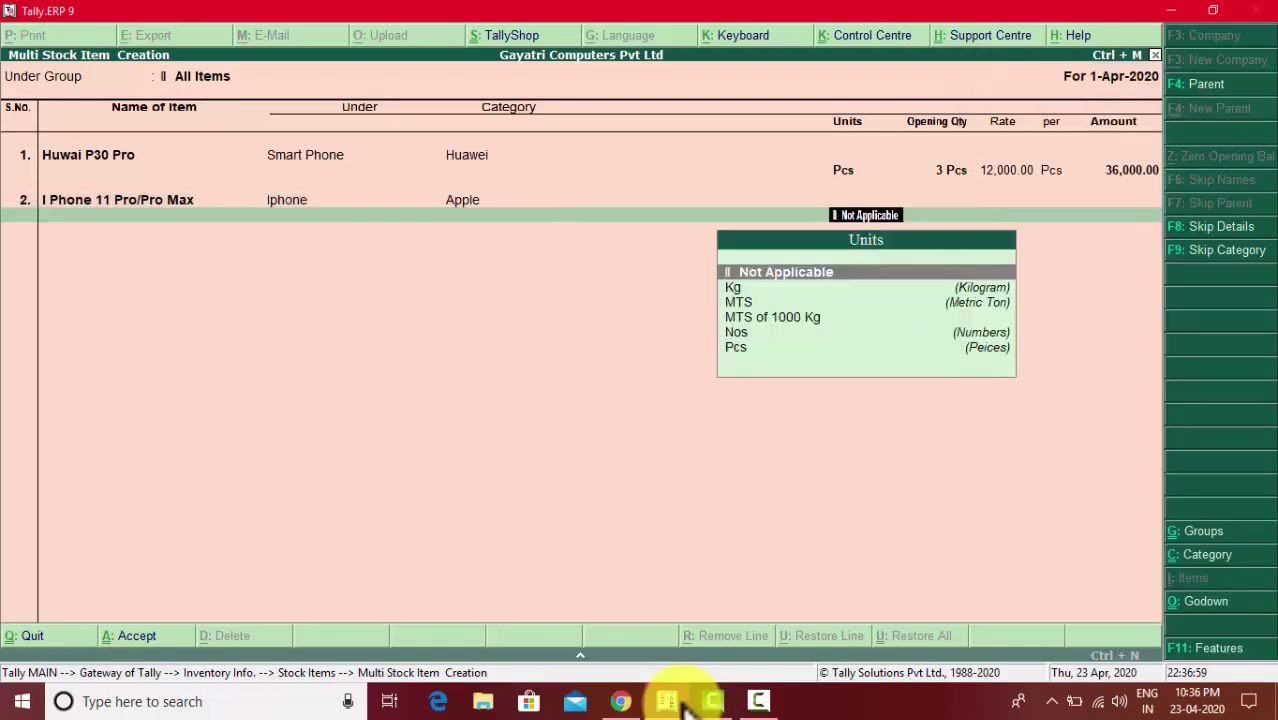
pyautogui.press('Down')
pyautogui.press('Down')
pyautogui.press('Down')
pyautogui.press('Down')
pyautogui.press('Down')
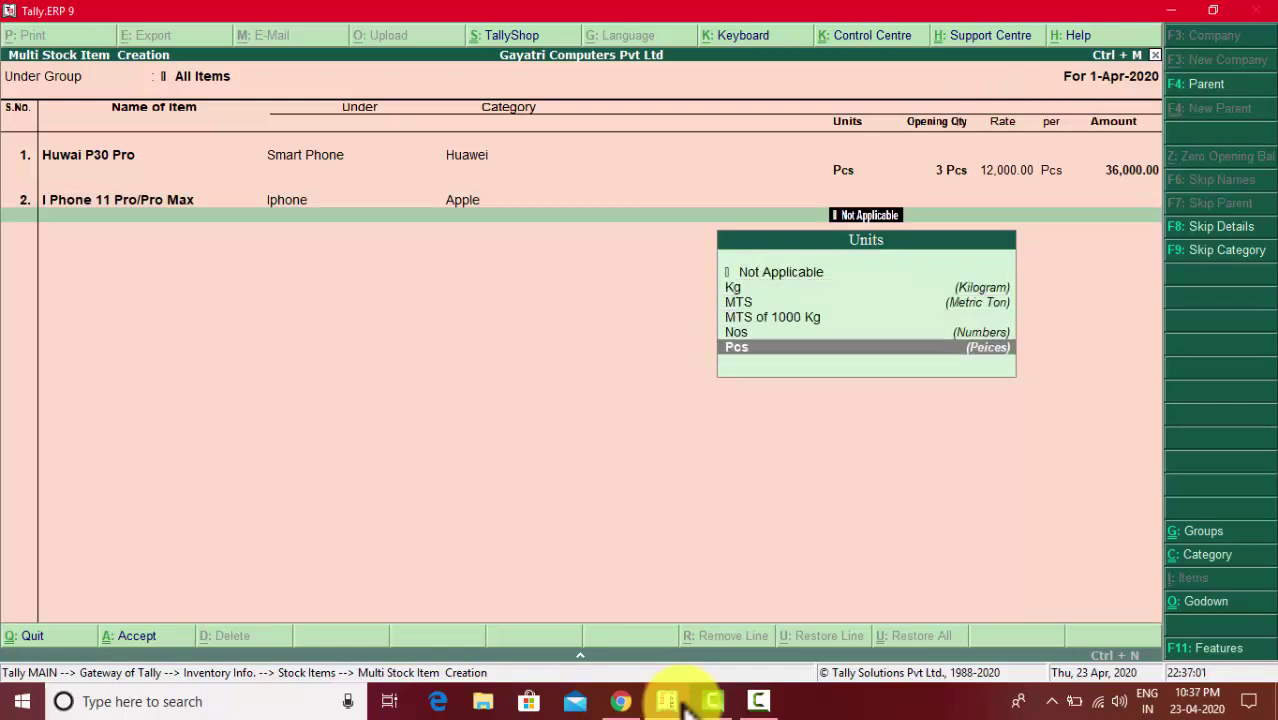
pyautogui.press('Return')
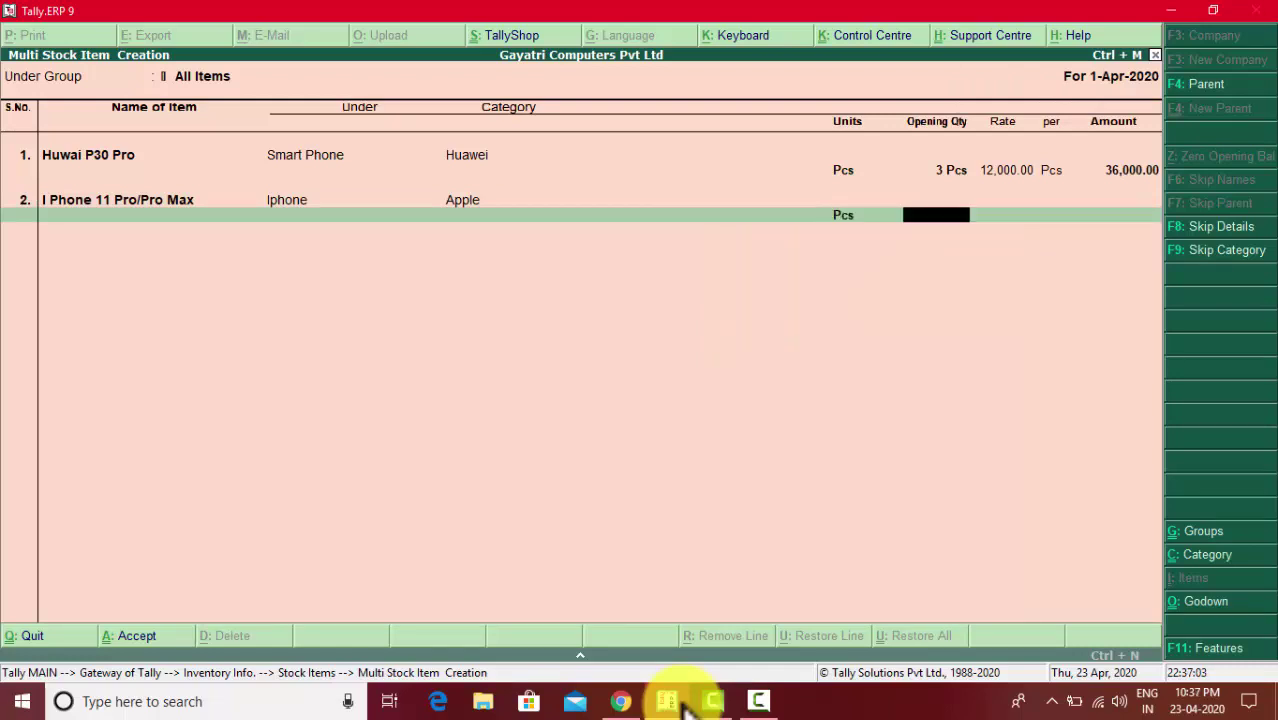
pyautogui.hotkey('alt', 'Tab')
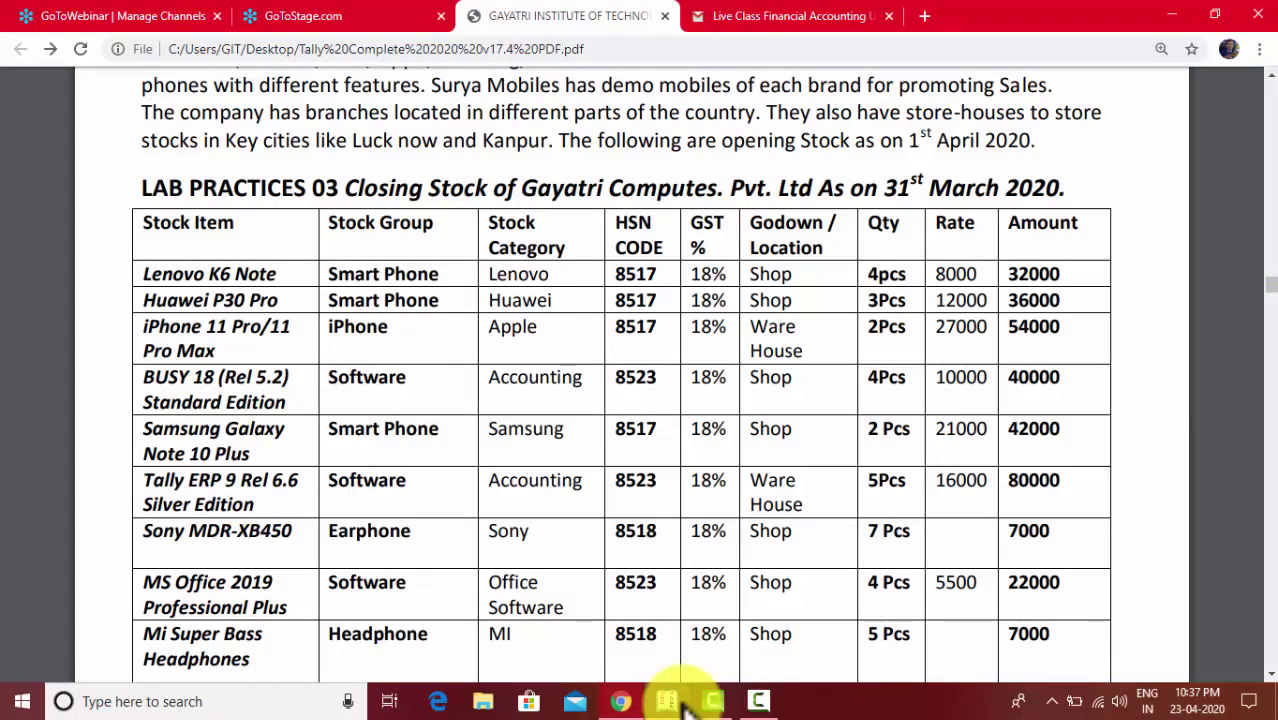
pyautogui.hotkey('alt', 'Tab')
# - Give I Phone 11 Pro/Pro Max 2 Pcs in Shop at rate 27,000, amounting to 54,000
pyautogui.write('2')
pyautogui.press('Return')
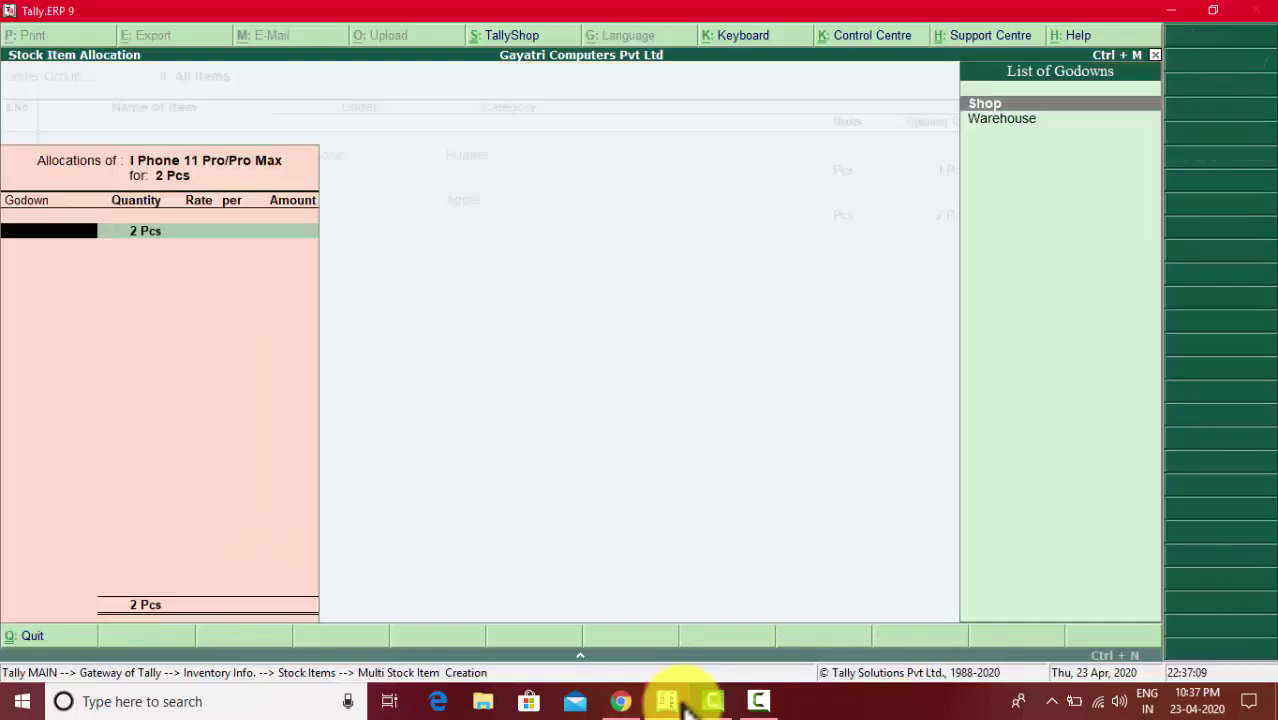
pyautogui.hotkey('alt', 'Tab')
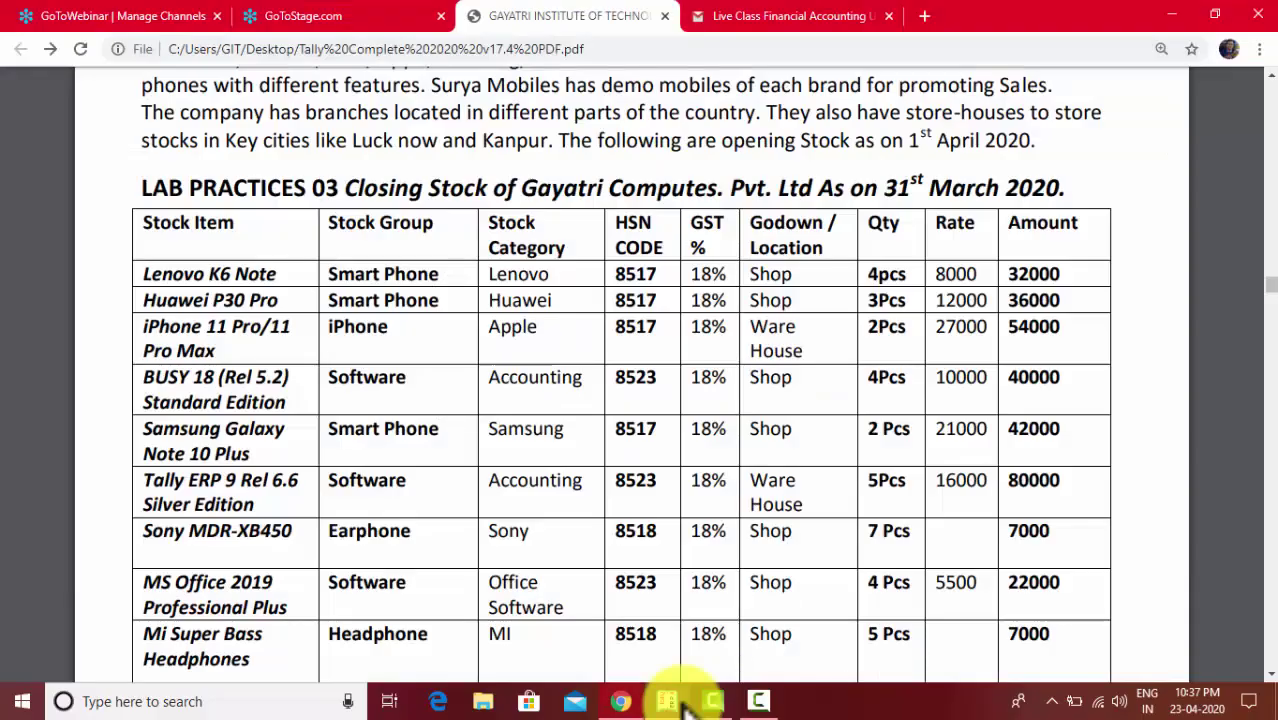
pyautogui.hotkey('alt', 'Tab')
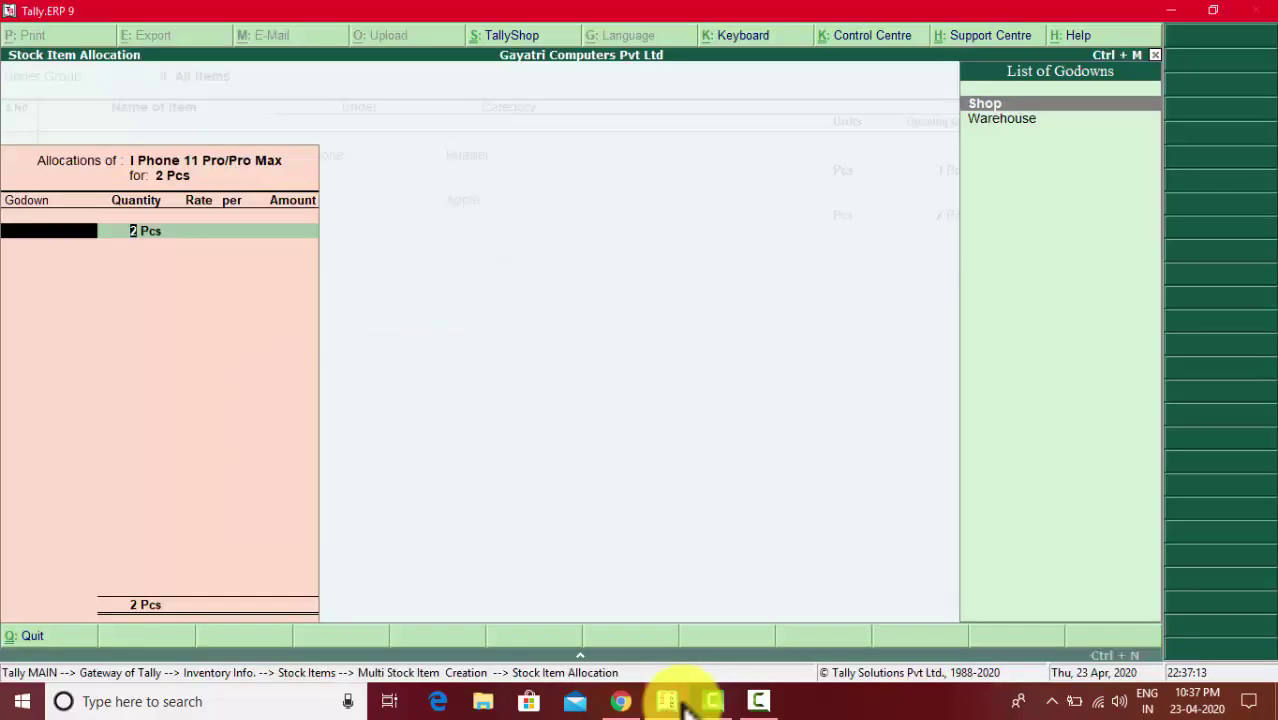
pyautogui.press('Return')
pyautogui.press('Return')
pyautogui.hotkey('alt', 'Tab')
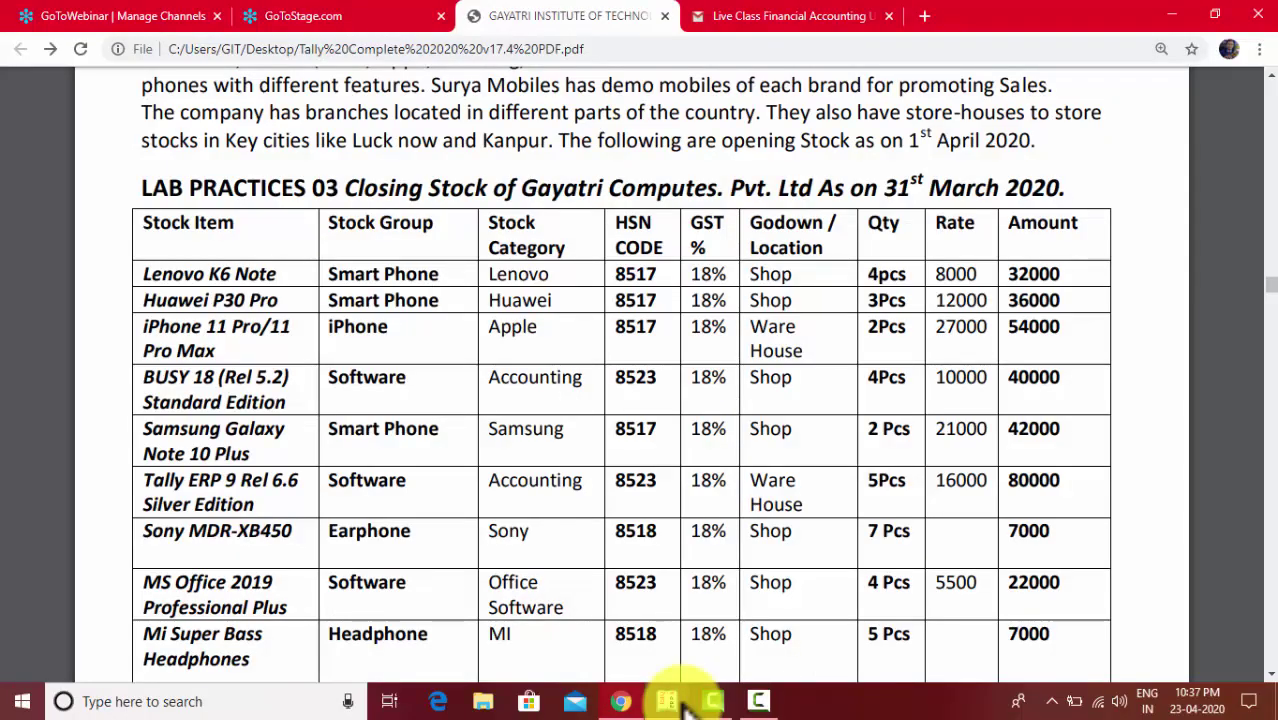
pyautogui.hotkey('alt', 'Tab')
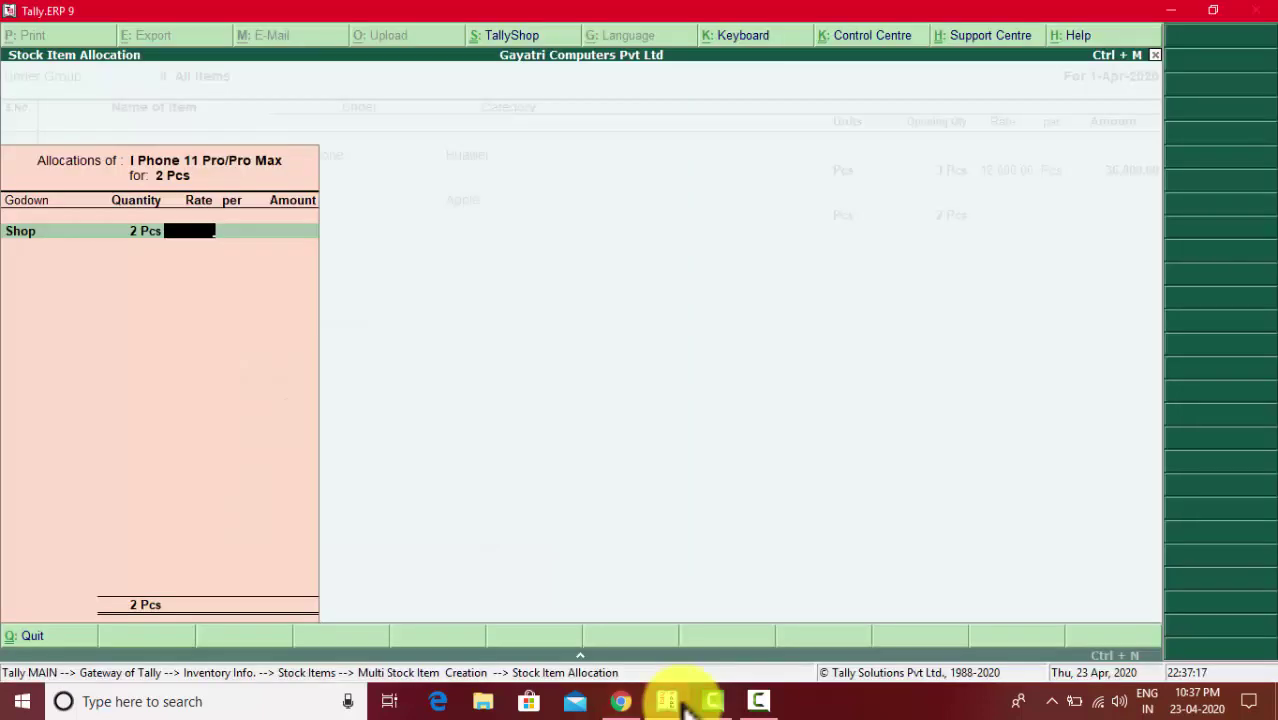
pyautogui.write('27,000')
pyautogui.press('Return')
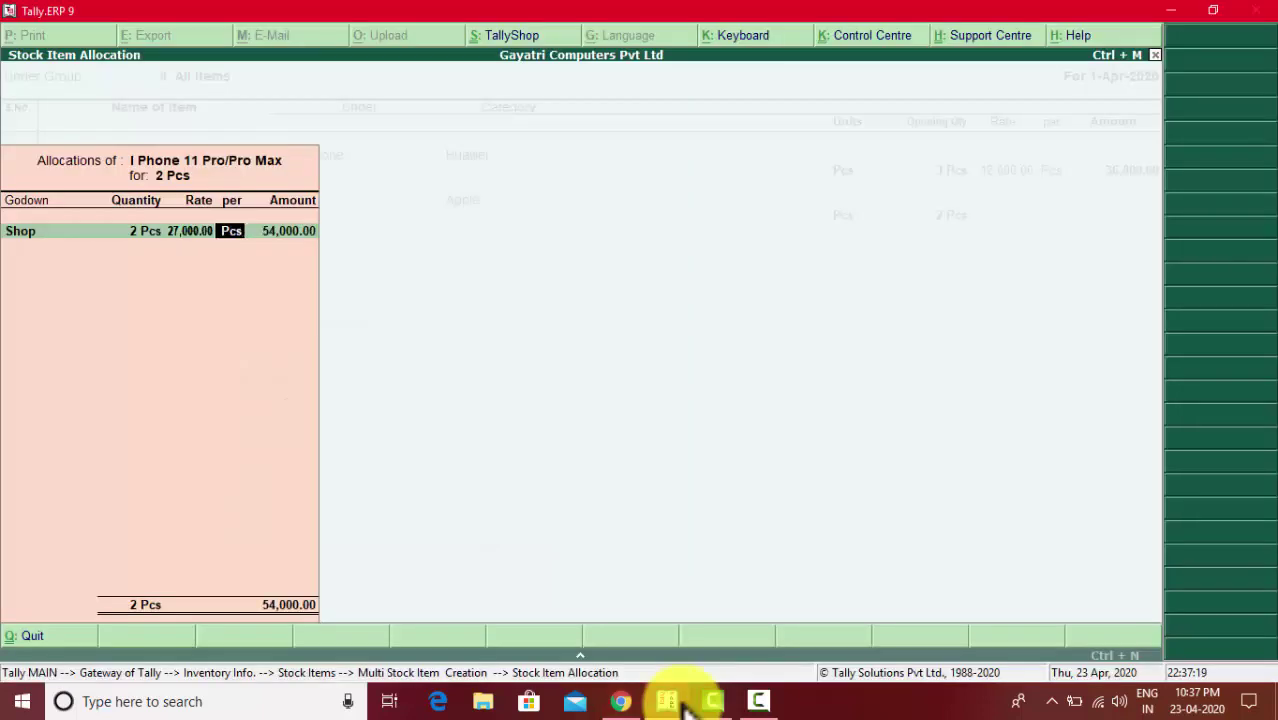
pyautogui.press('Return')
pyautogui.press('Return')
pyautogui.hotkey('alt', 'Tab')
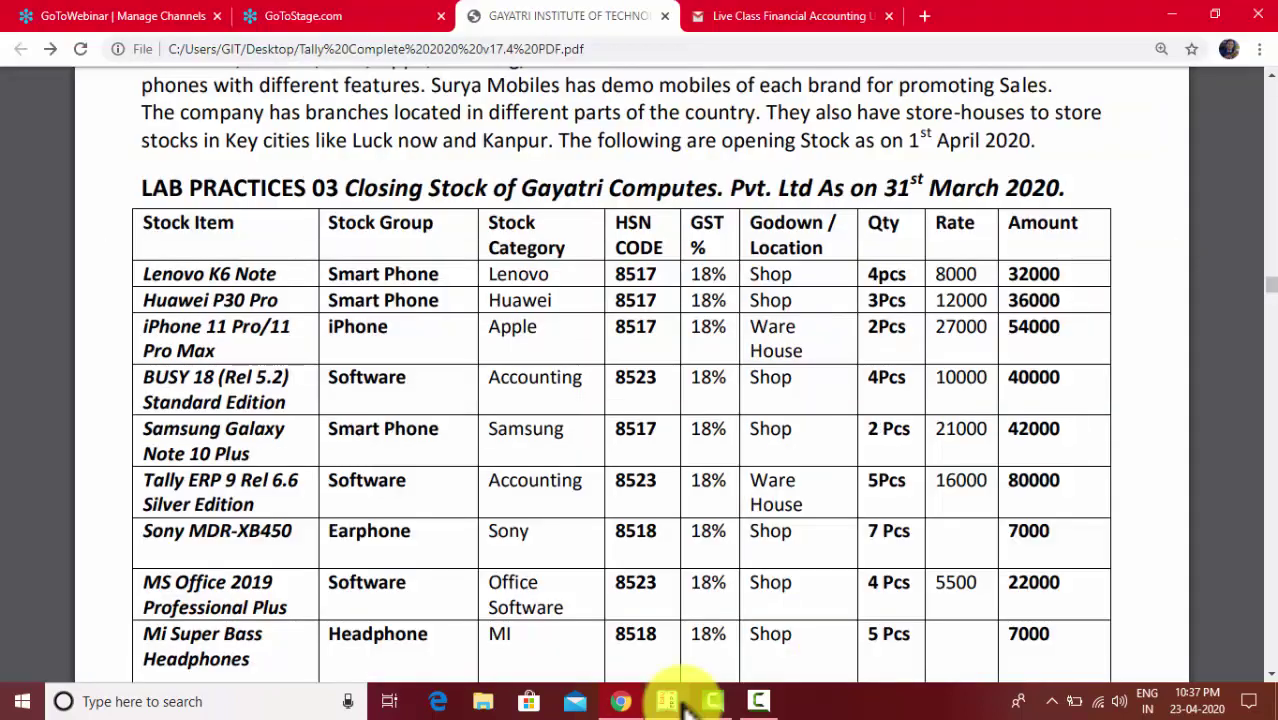
pyautogui.hotkey('alt', 'Tab')
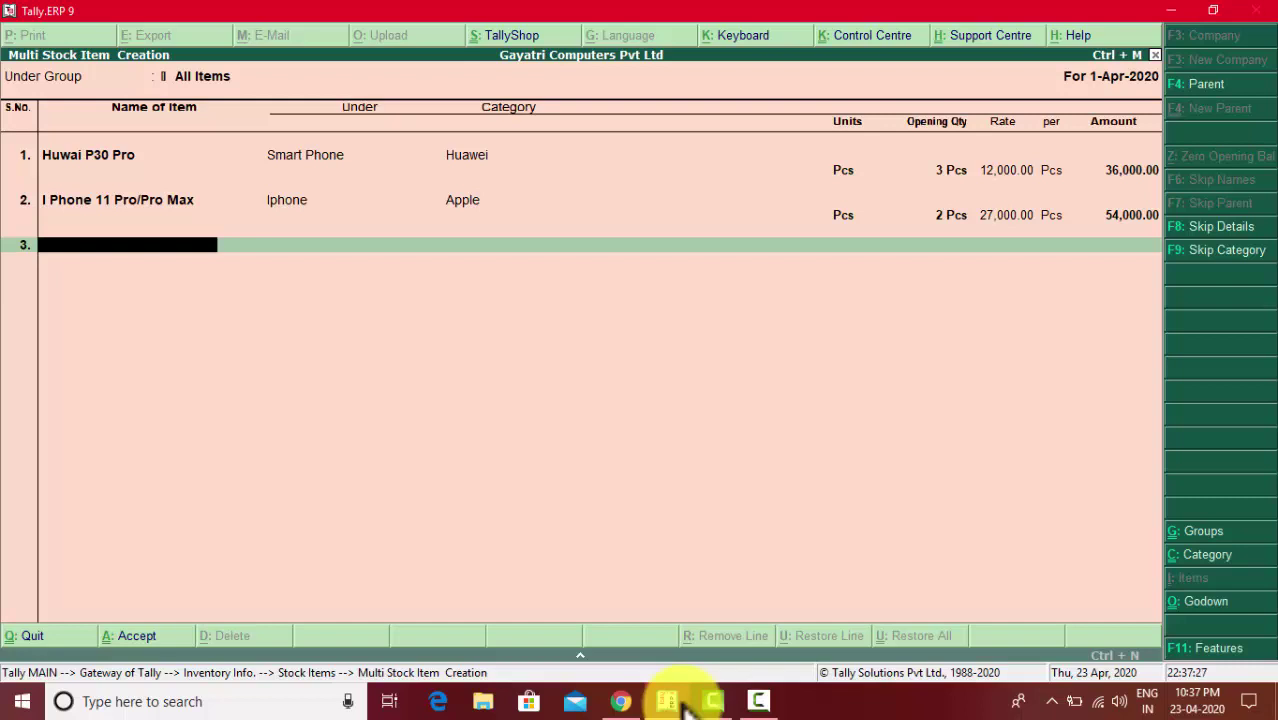
# - Enter Busy 18(Rel 5.2) Standard Edition on row 3 under Software, category Accounting, unit Pcs
pyautogui.write('Busy 18')
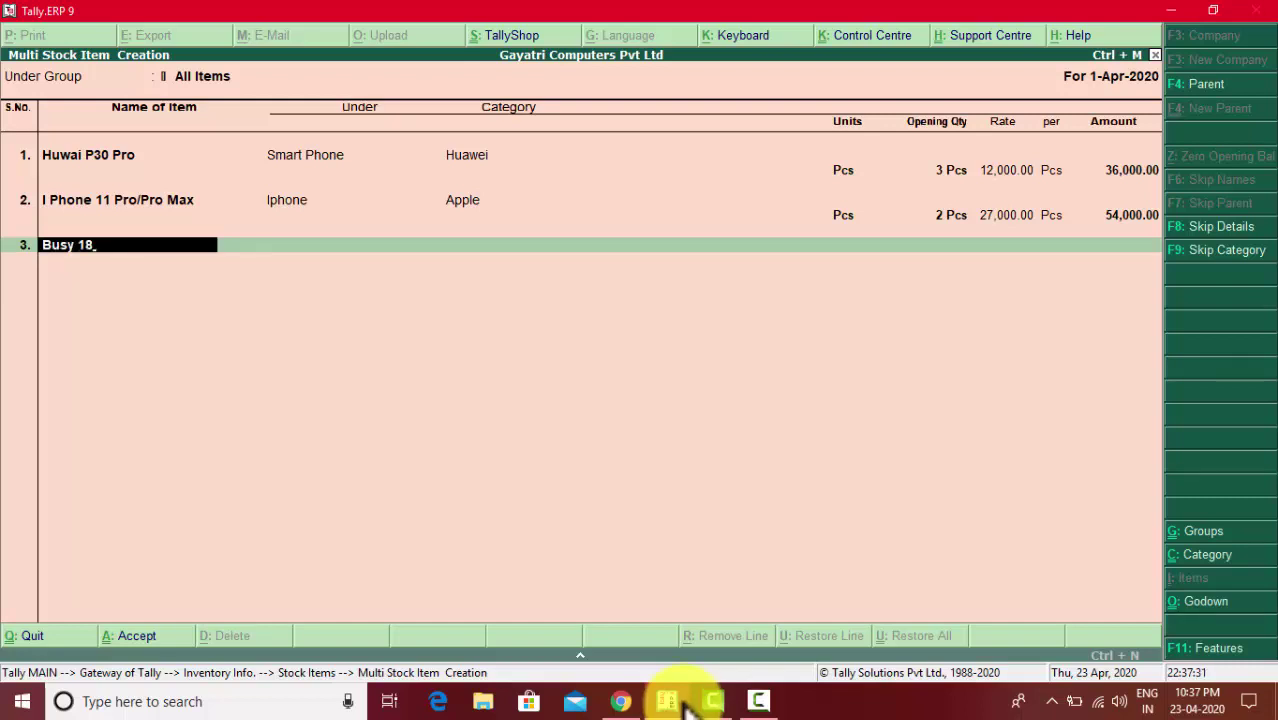
pyautogui.hotkey('alt', 'Tab')
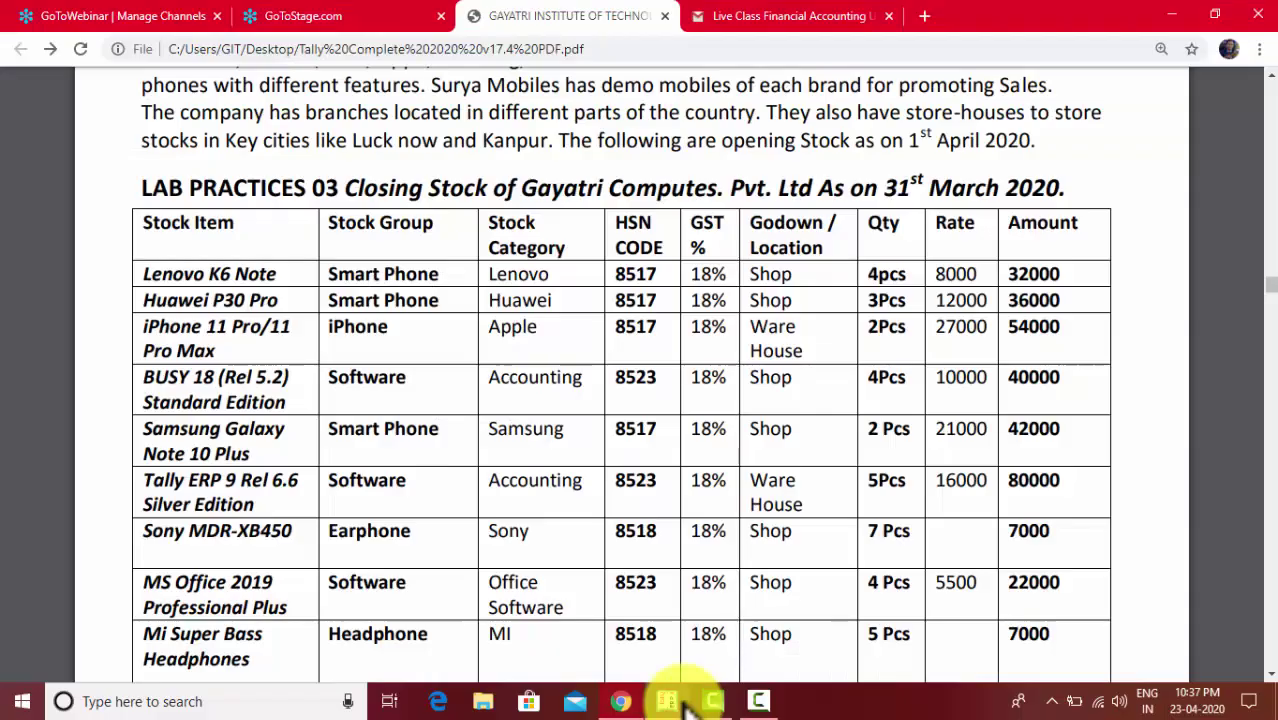
pyautogui.hotkey('alt', 'Tab')
pyautogui.write('(')
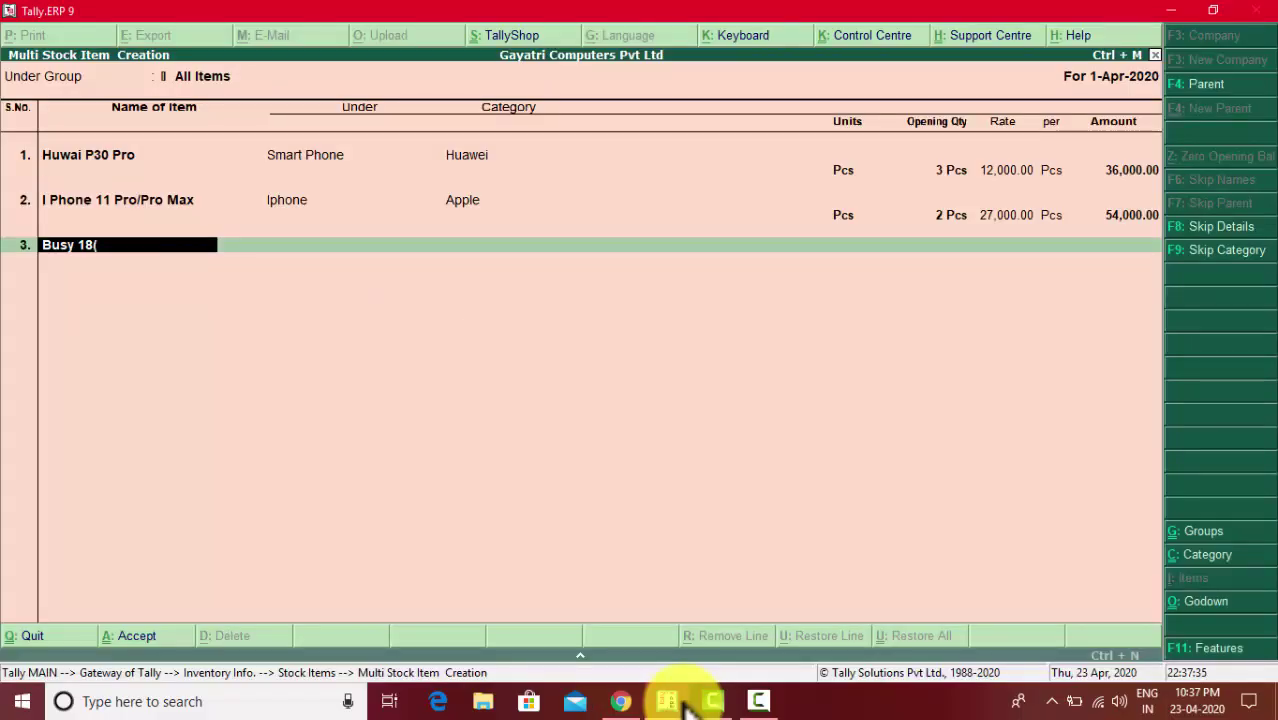
pyautogui.write('Rel 5.2) Stand')
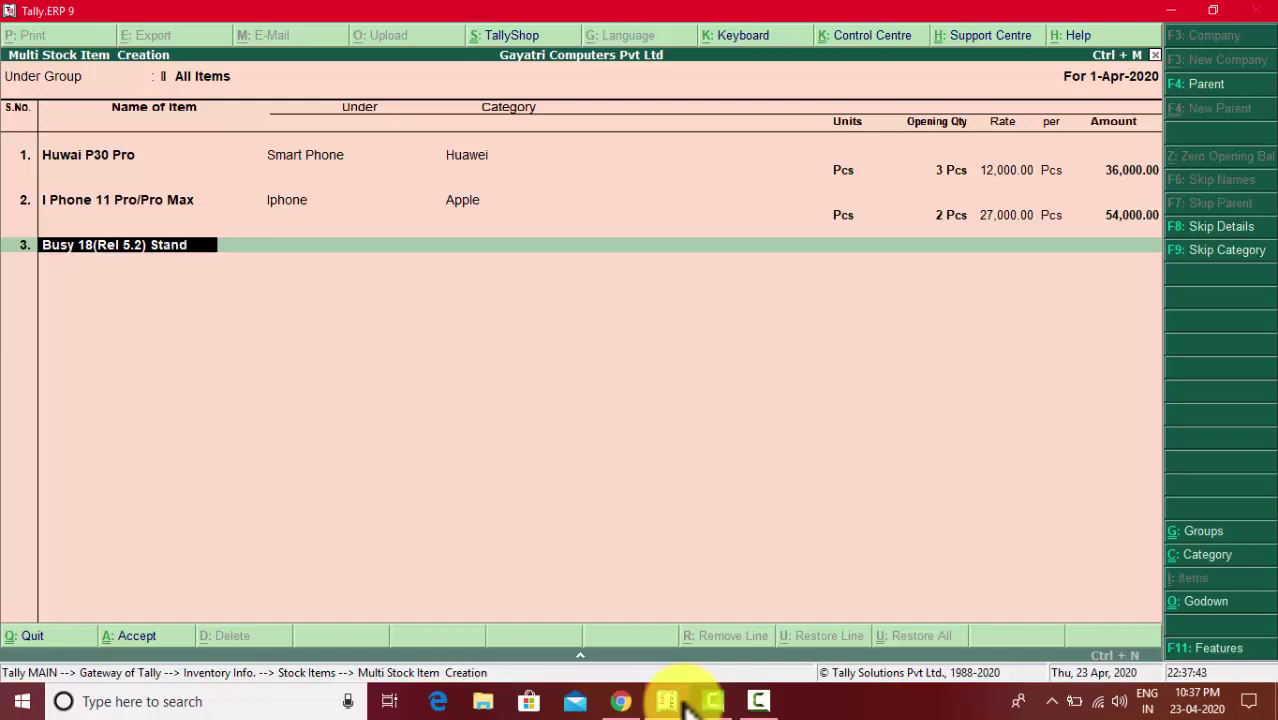
pyautogui.write('ard Edition')
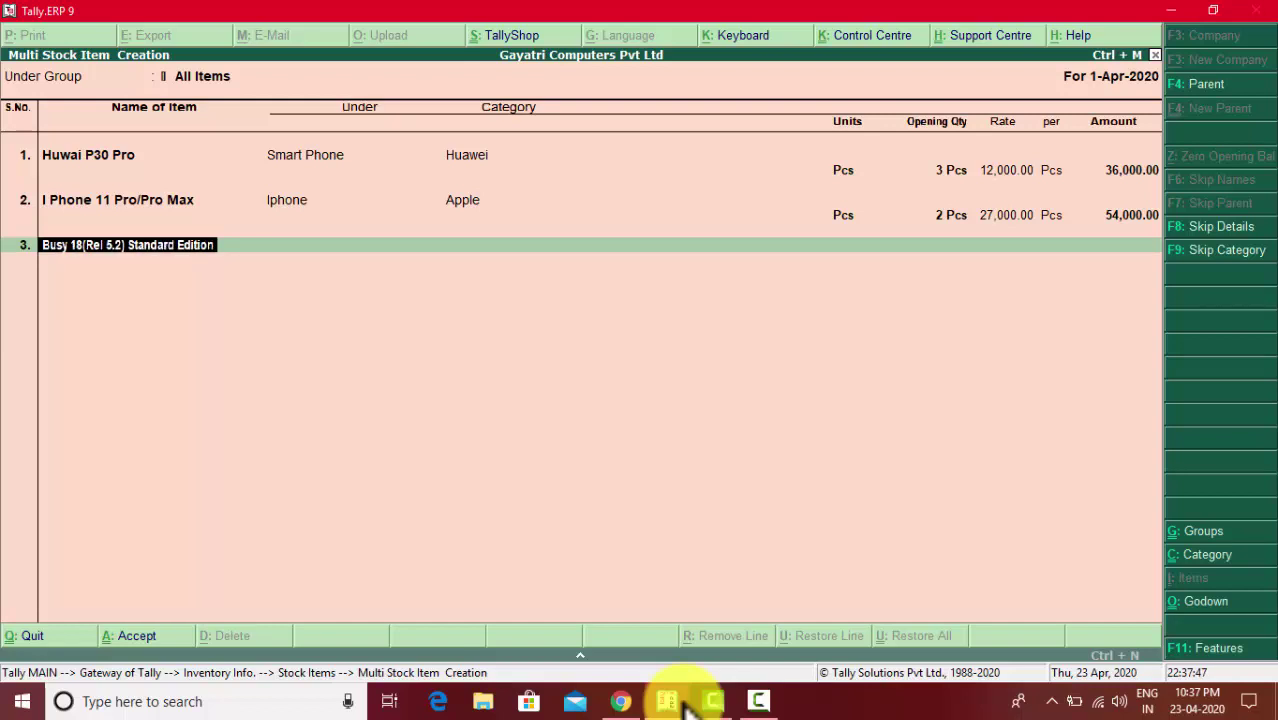
pyautogui.press('Return')
pyautogui.press('Down')
pyautogui.press('Down')
pyautogui.press('Down')
pyautogui.press('Down')
pyautogui.press('Down')
pyautogui.press('Down')
pyautogui.press('Down')
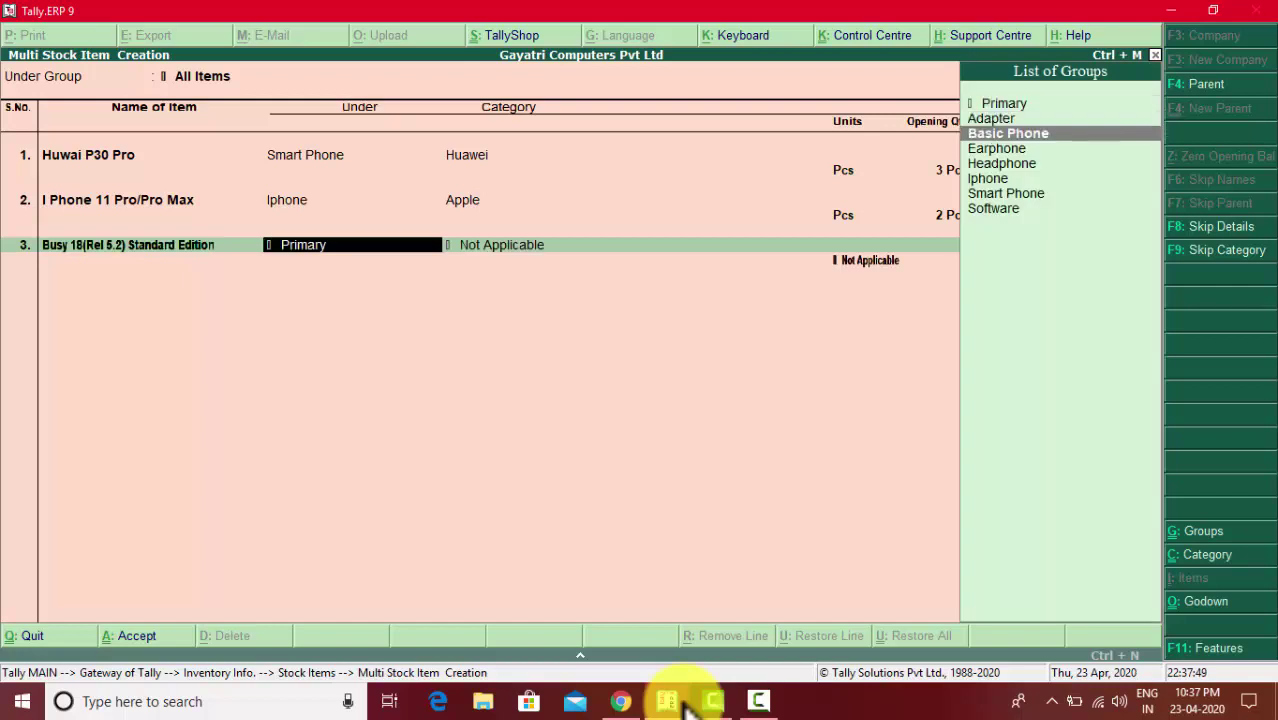
pyautogui.press('Return')
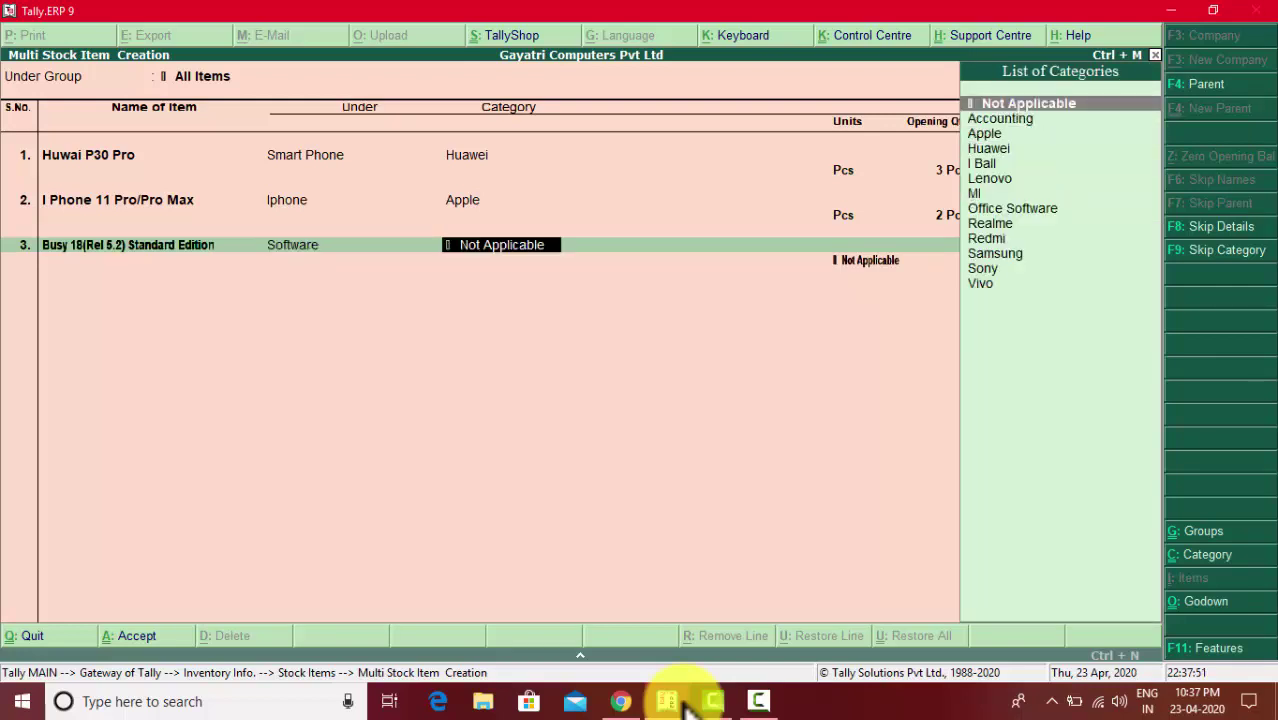
pyautogui.press('Down')
pyautogui.press('Down')
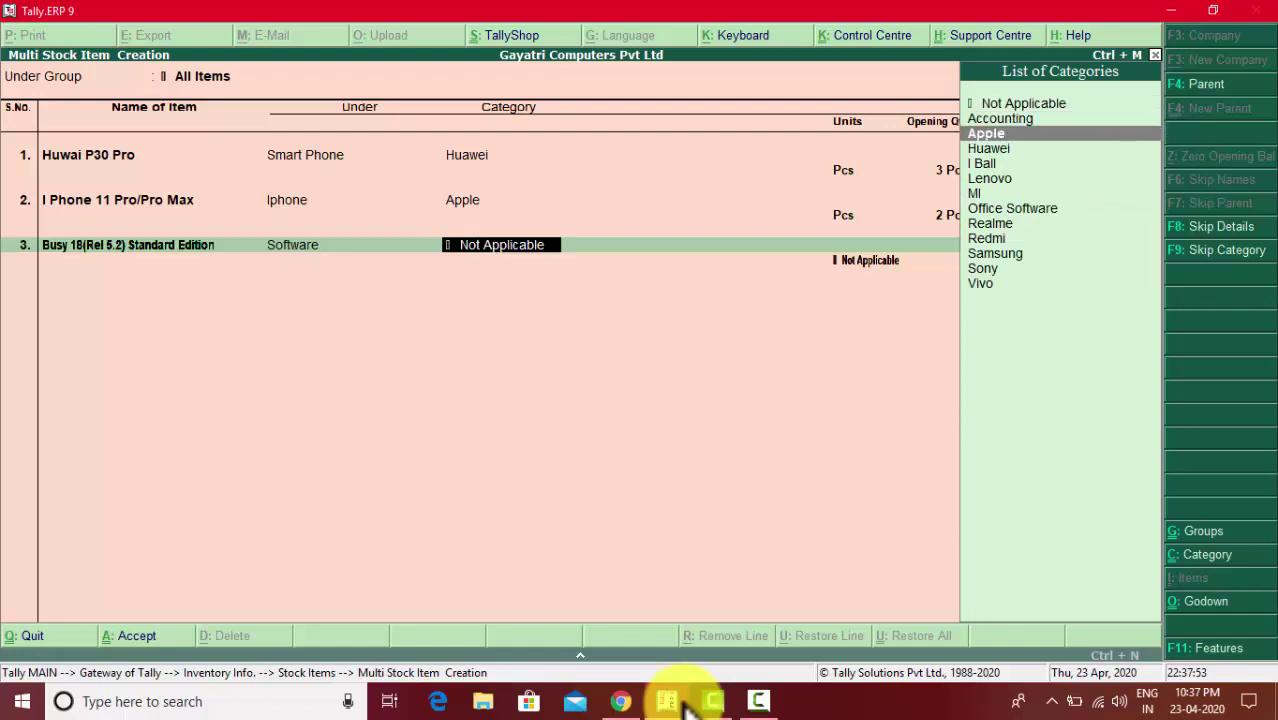
pyautogui.press('Up')
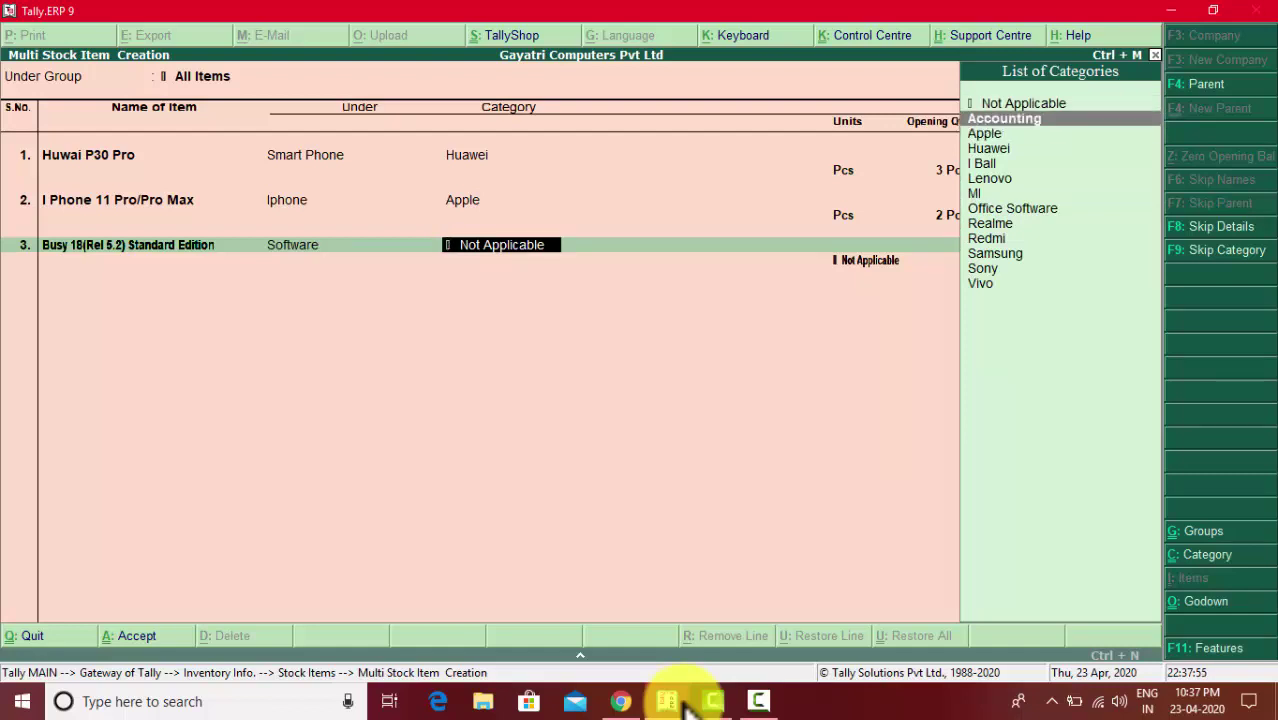
pyautogui.press('Return')
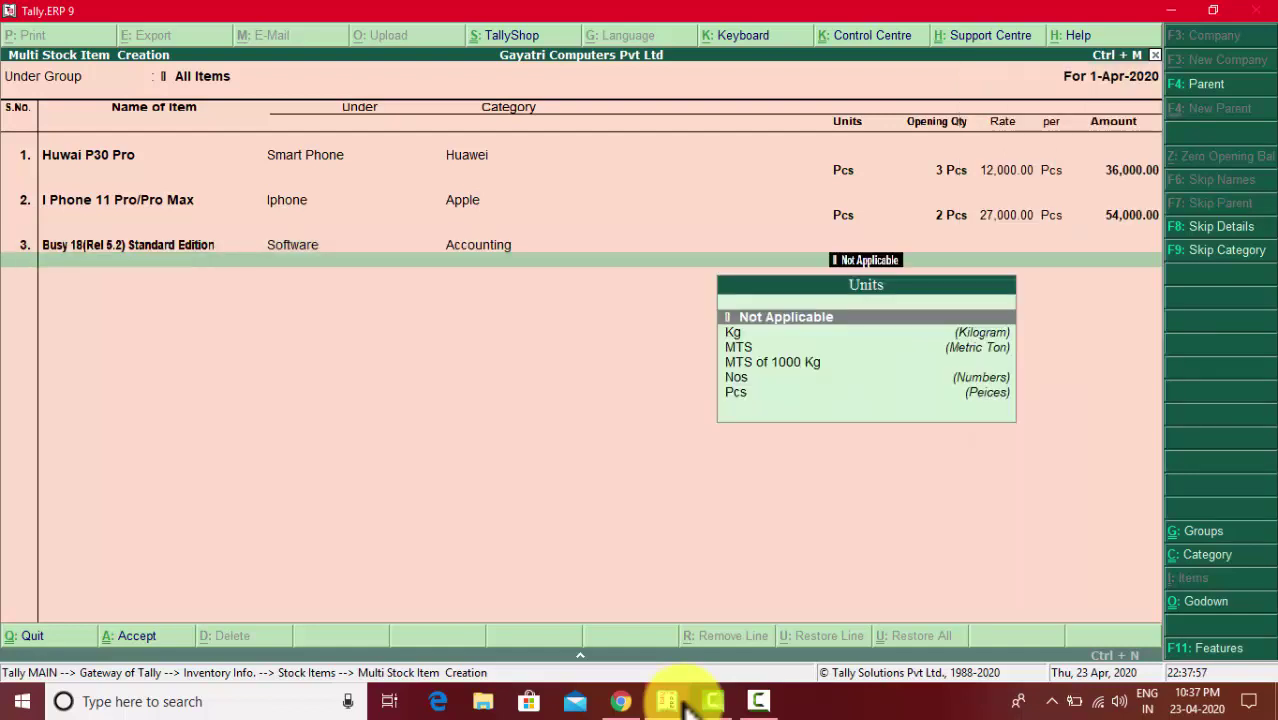
pyautogui.press('Down')
pyautogui.press('Down')
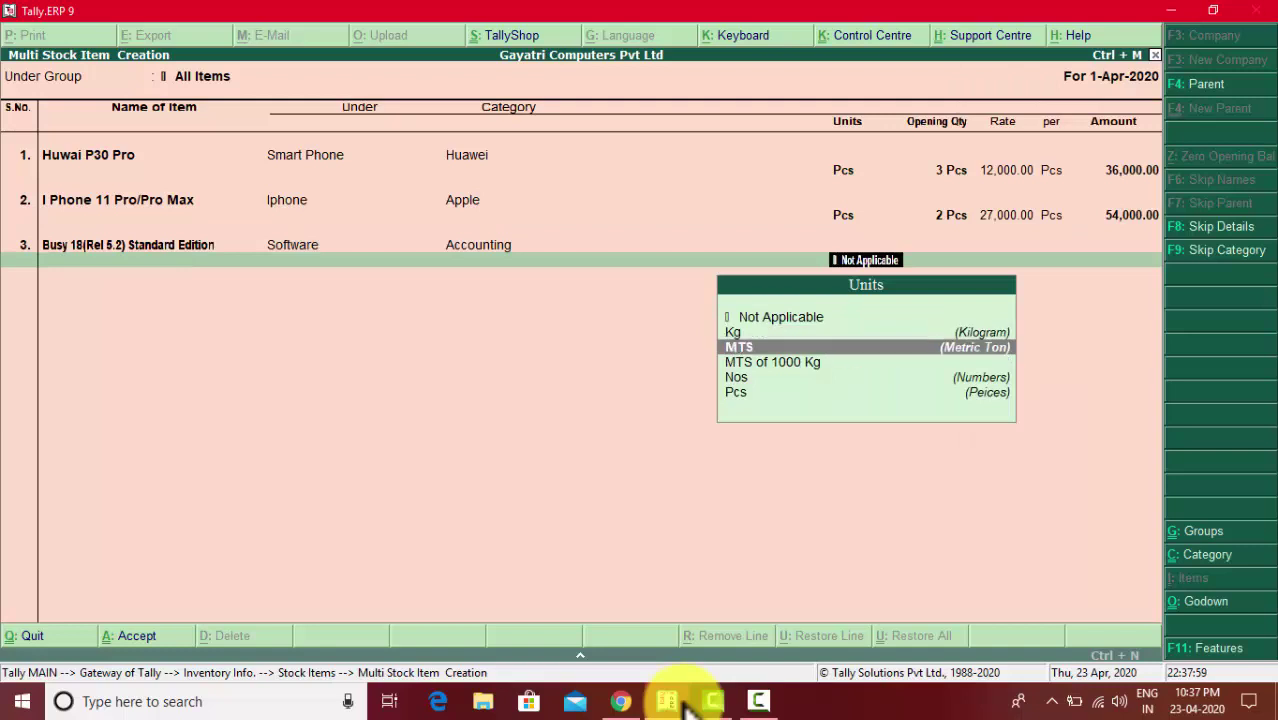
pyautogui.press('Down')
pyautogui.press('Down')
pyautogui.press('Down')
pyautogui.press('Return')
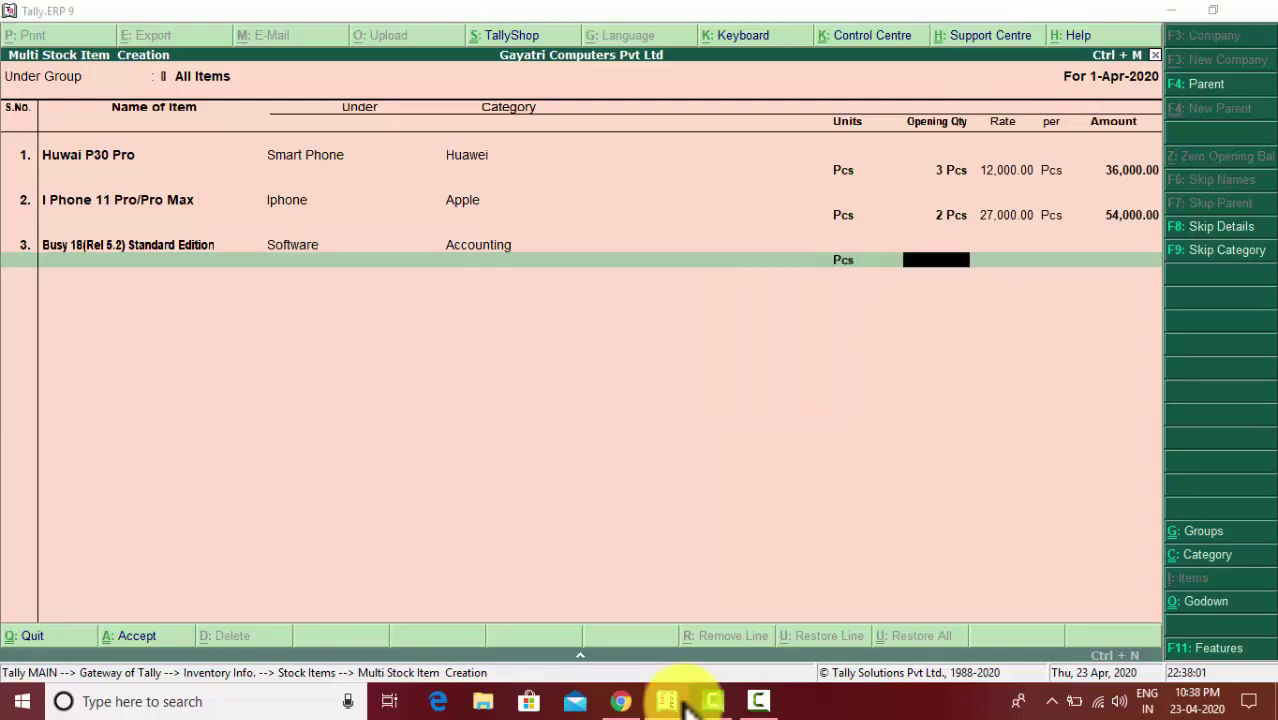
# - Allocate 4 Pcs to the Shop godown at rate 10,000, totalling 40,000
pyautogui.hotkey('alt', 'Tab')
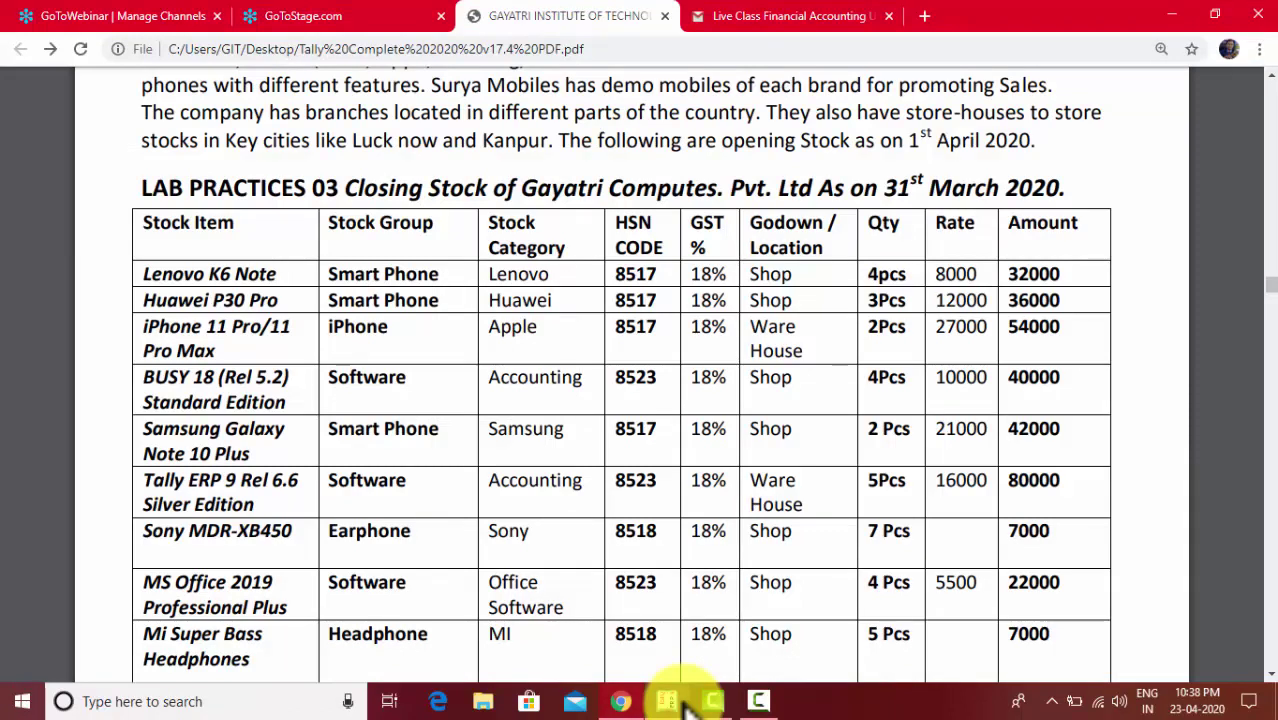
pyautogui.click(688, 703)
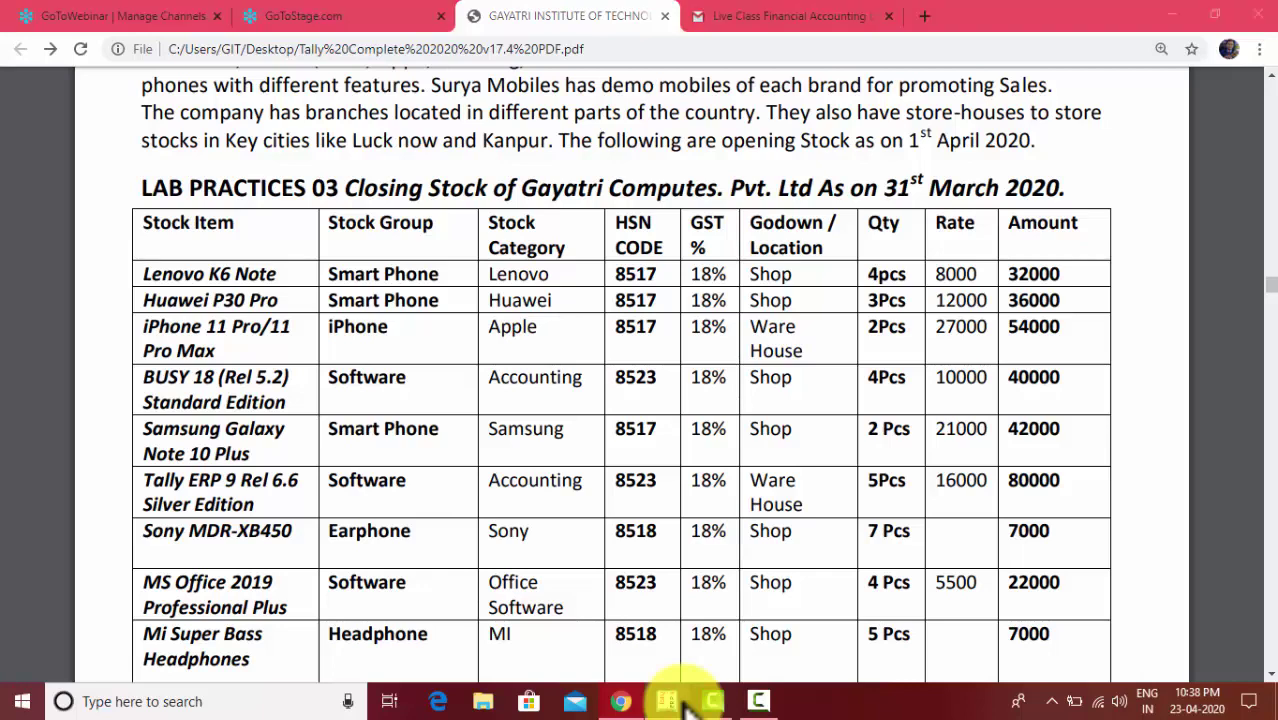
pyautogui.write('4')
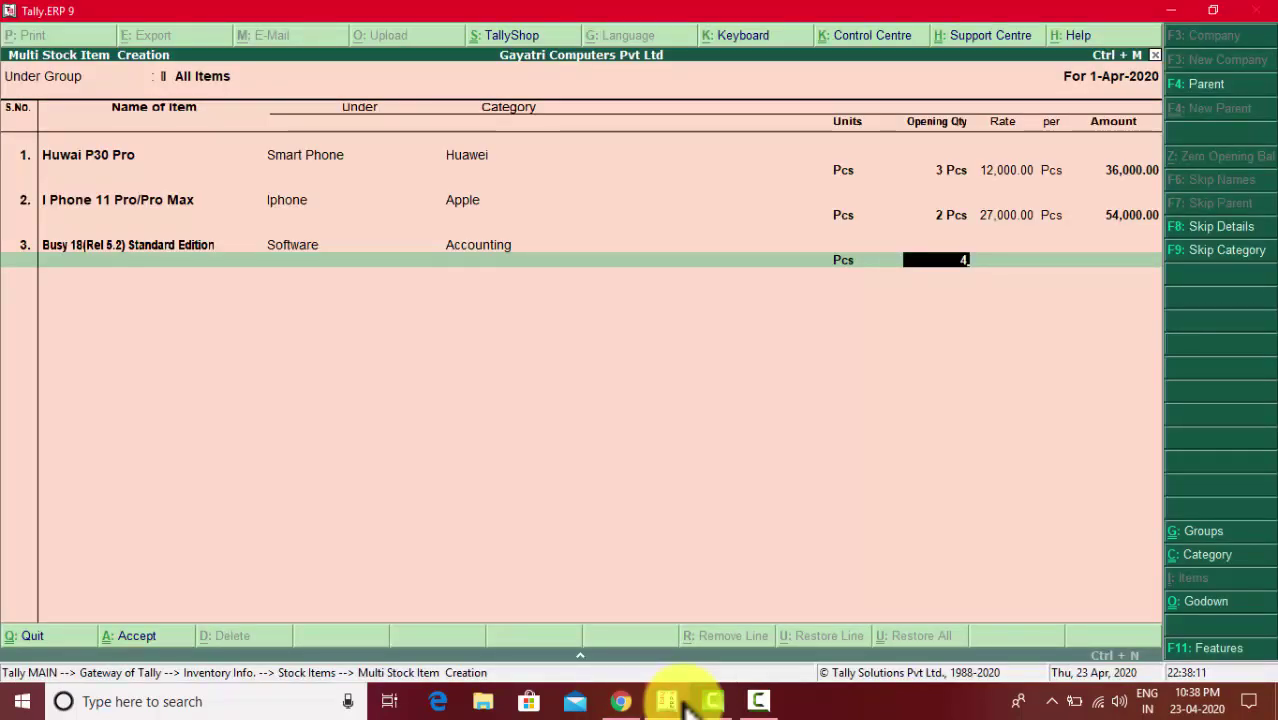
pyautogui.press('Return')
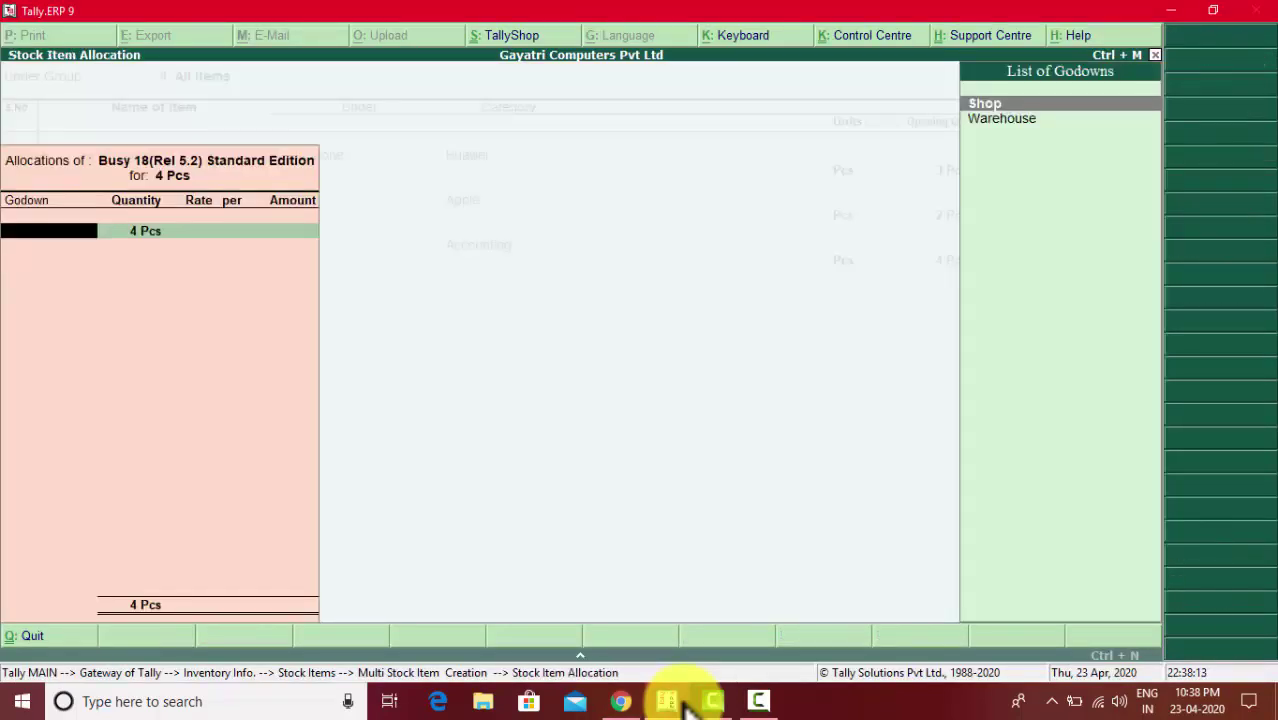
pyautogui.press('Down')
pyautogui.press('Up')
pyautogui.press('Return')
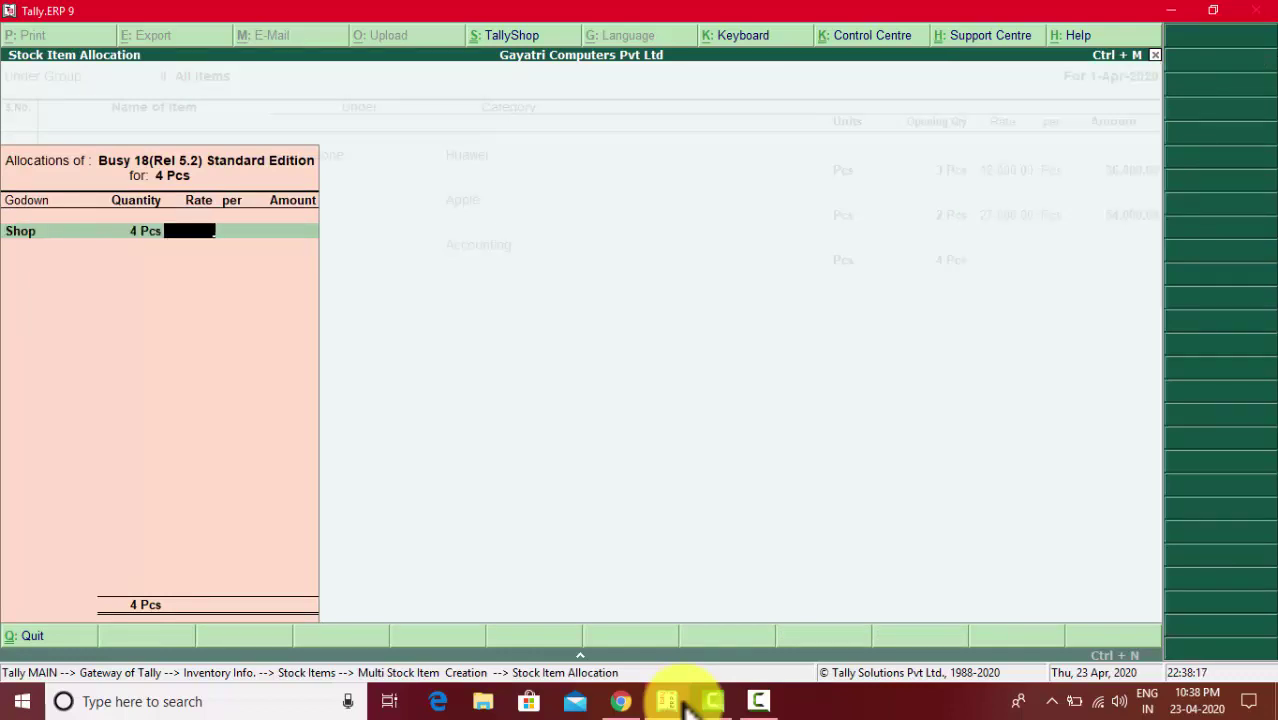
pyautogui.write('10,000')
pyautogui.press('Return')
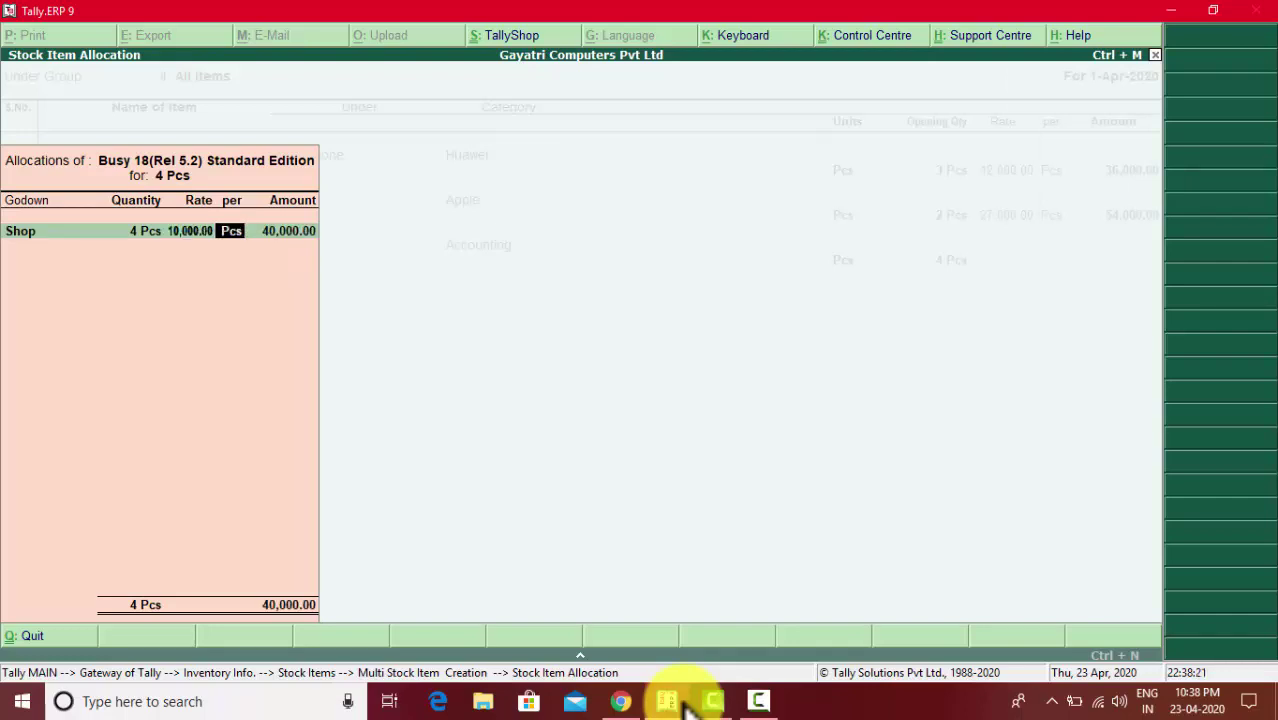
pyautogui.press('Return')
pyautogui.press('Return')
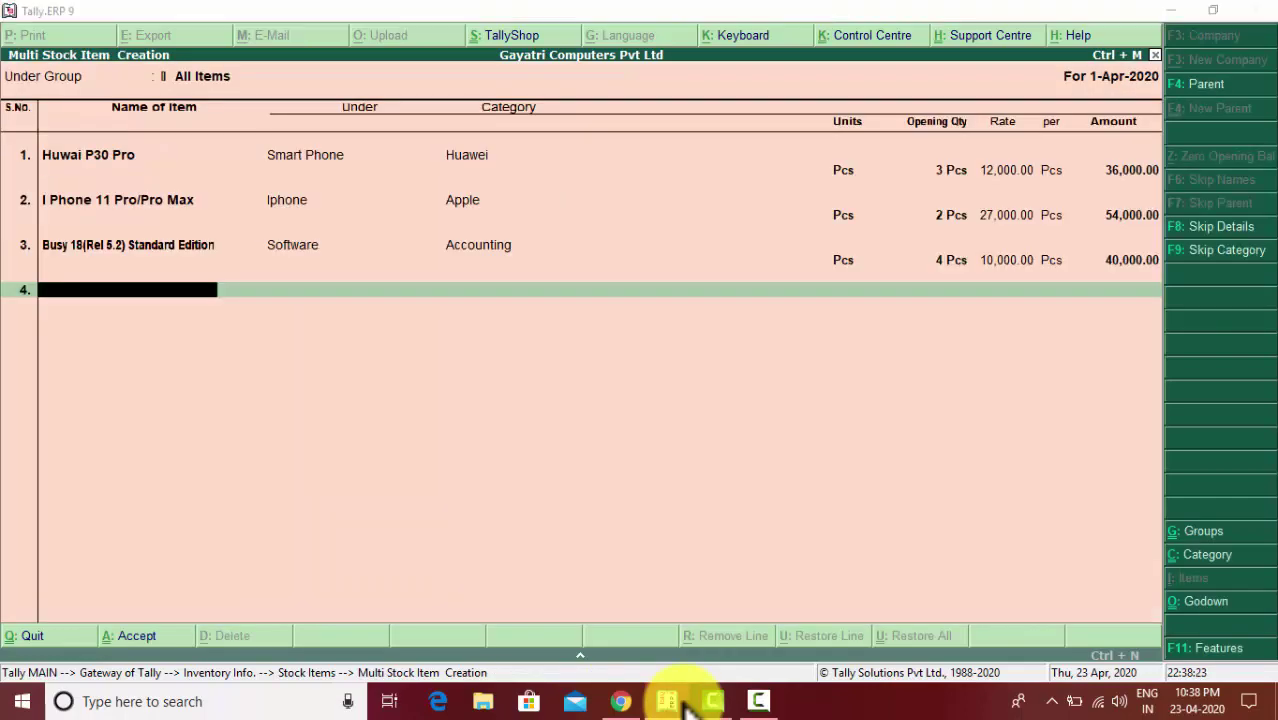
# - Enter Samsung Galaxy Note 10 Plus on row 4 under Smart Phone, category Samsung, unit Nos
pyautogui.hotkey('alt', 'Tab')
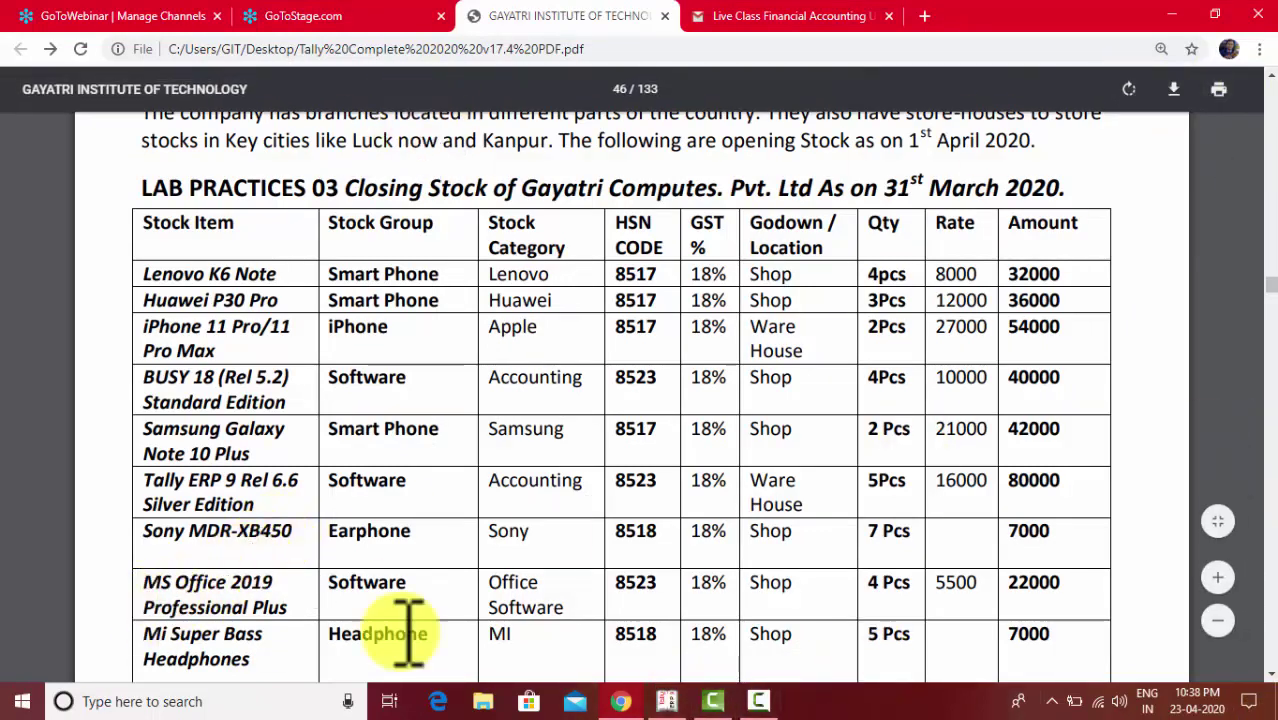
pyautogui.click(760, 701)
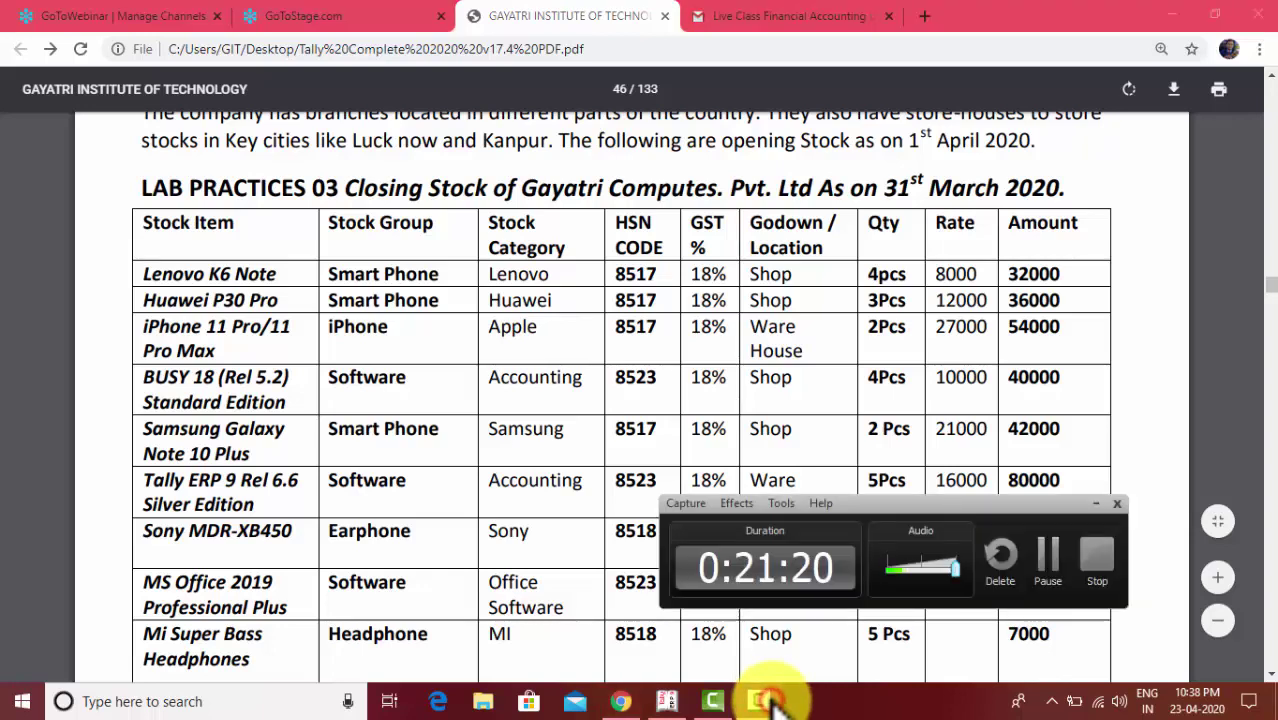
pyautogui.click(1055, 555)
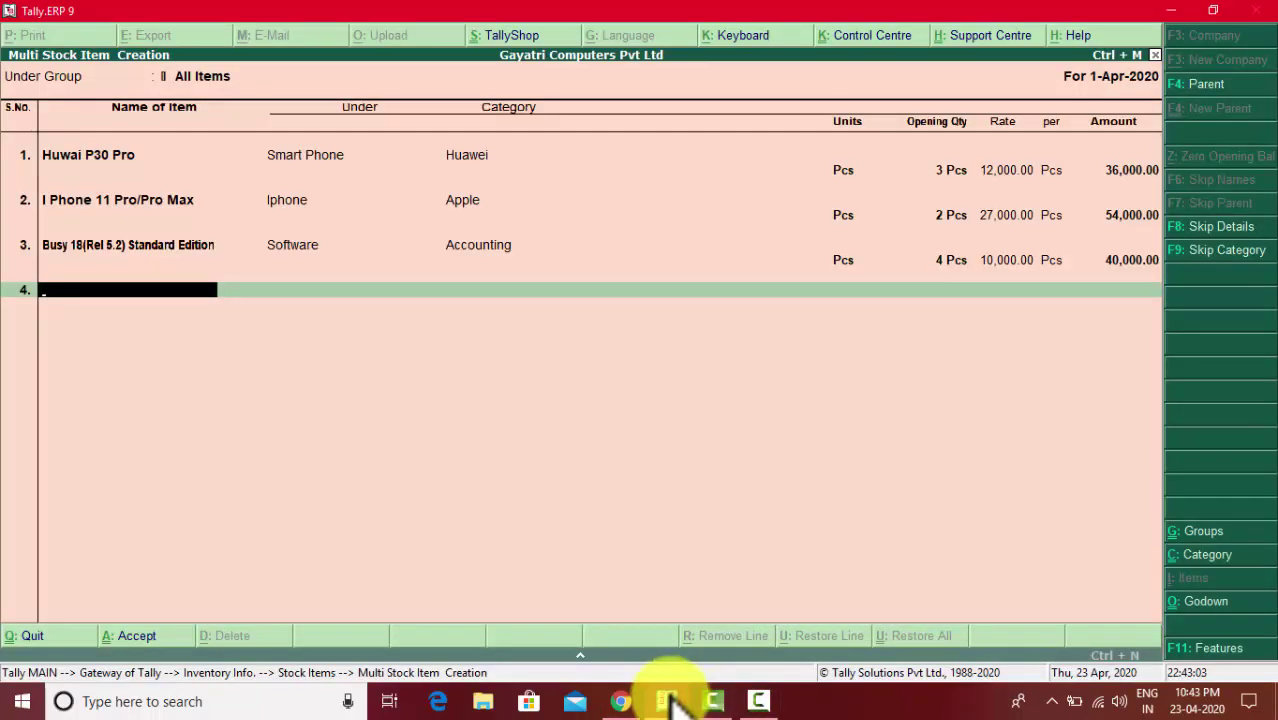
pyautogui.moveTo(672, 703)
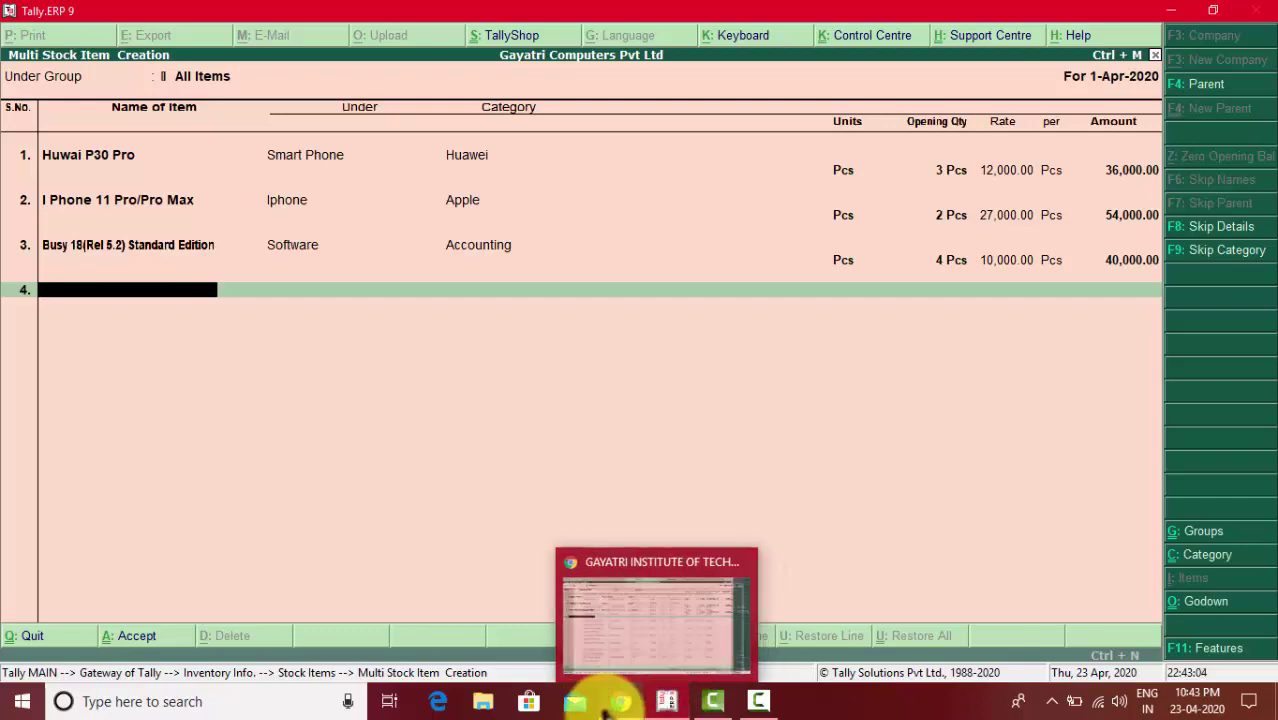
pyautogui.click(620, 701)
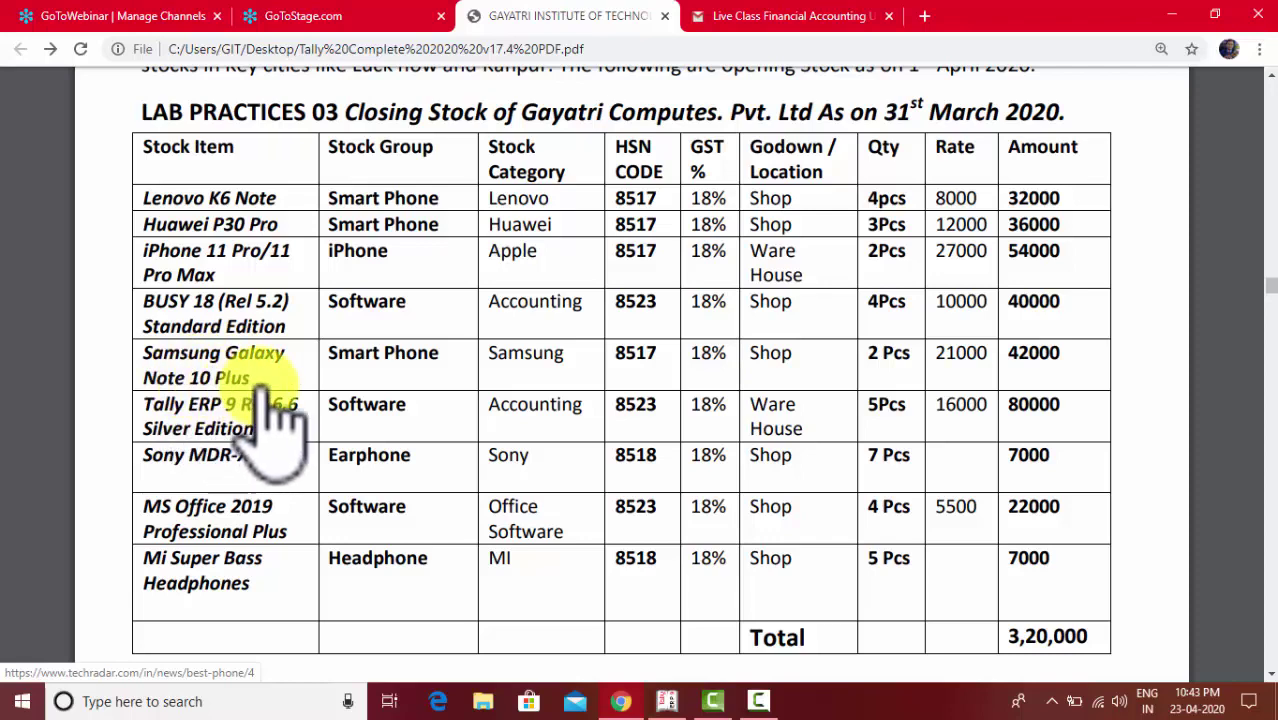
pyautogui.hotkey('alt', 'Tab')
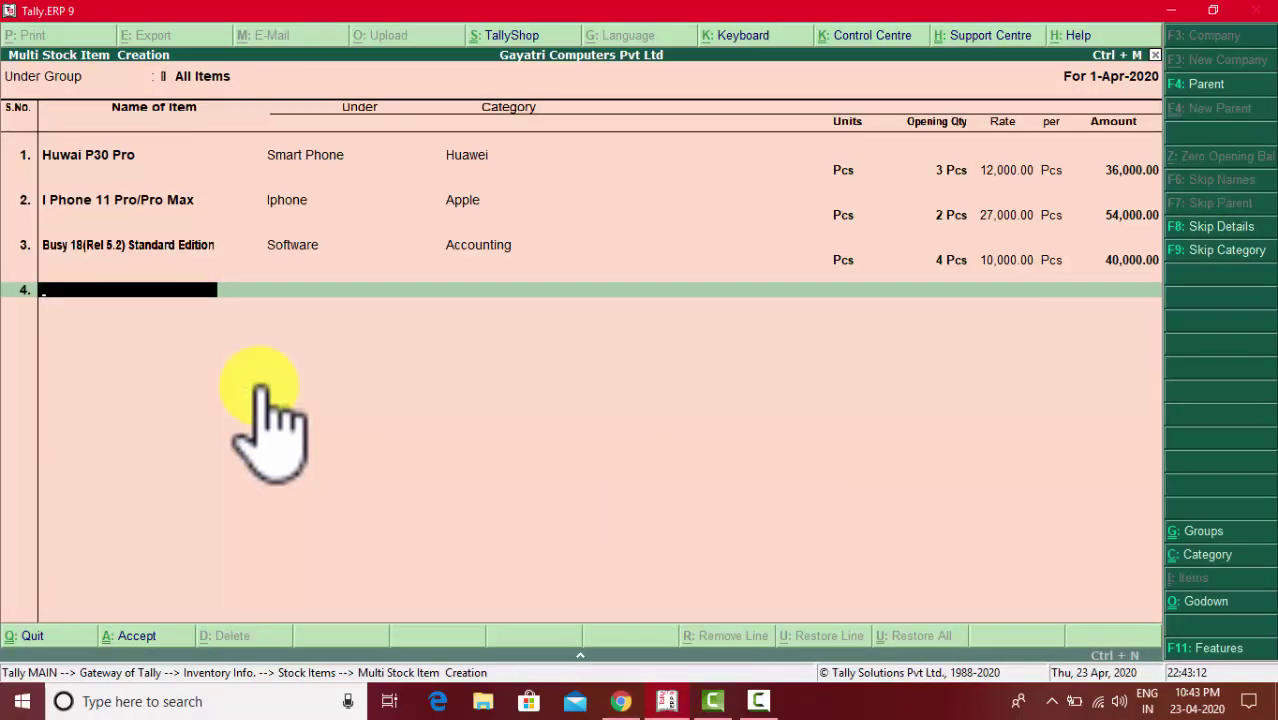
pyautogui.write('Samsung Galaxy ')
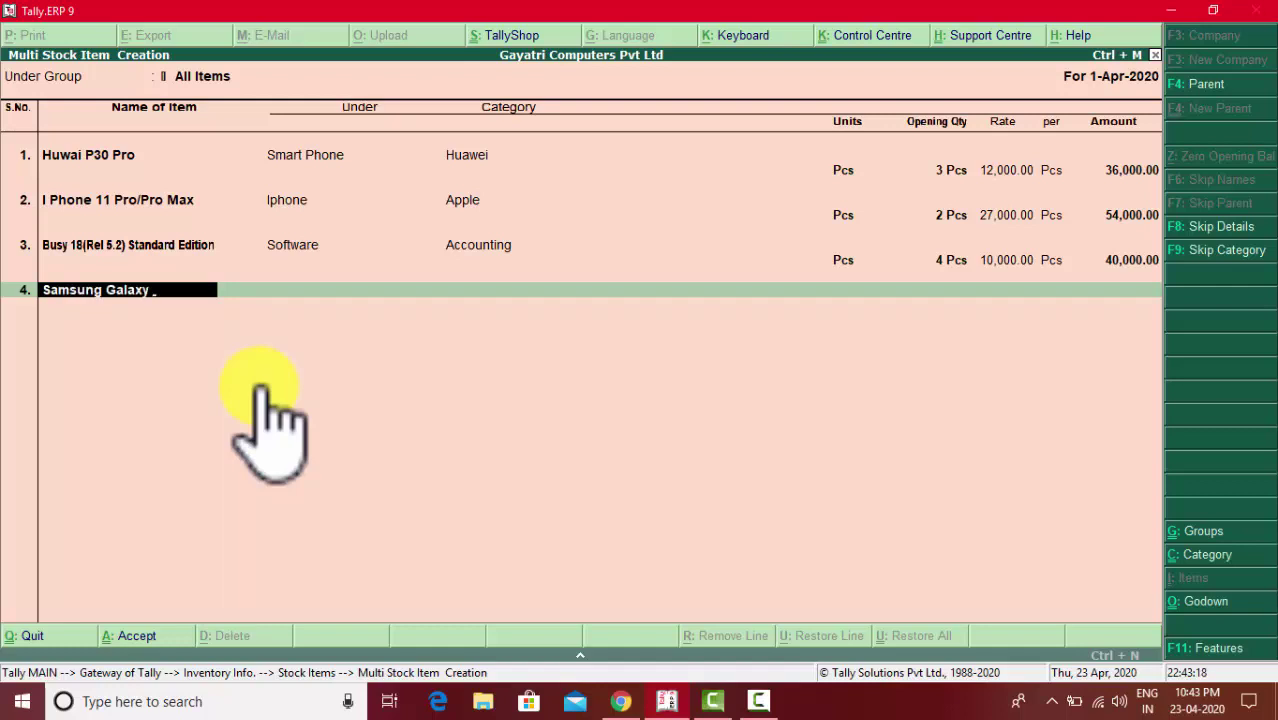
pyautogui.write('Note 10 Pl')
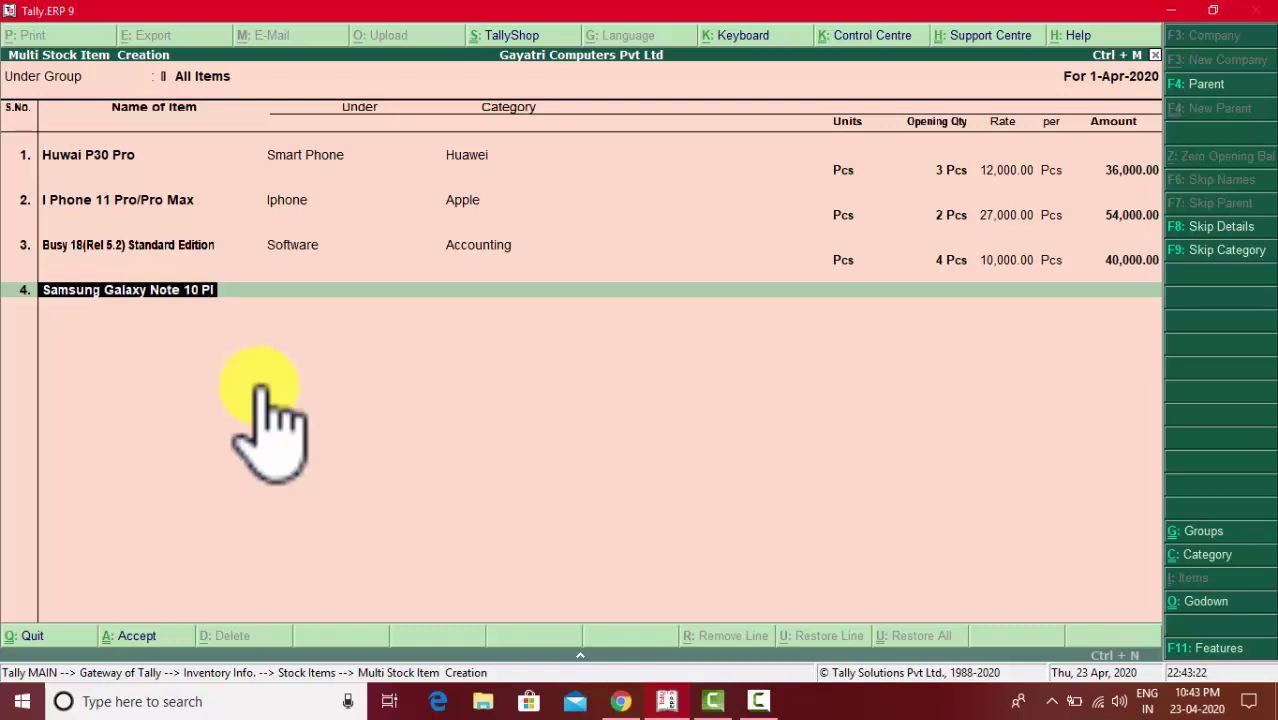
pyautogui.write('us')
pyautogui.press('Return')
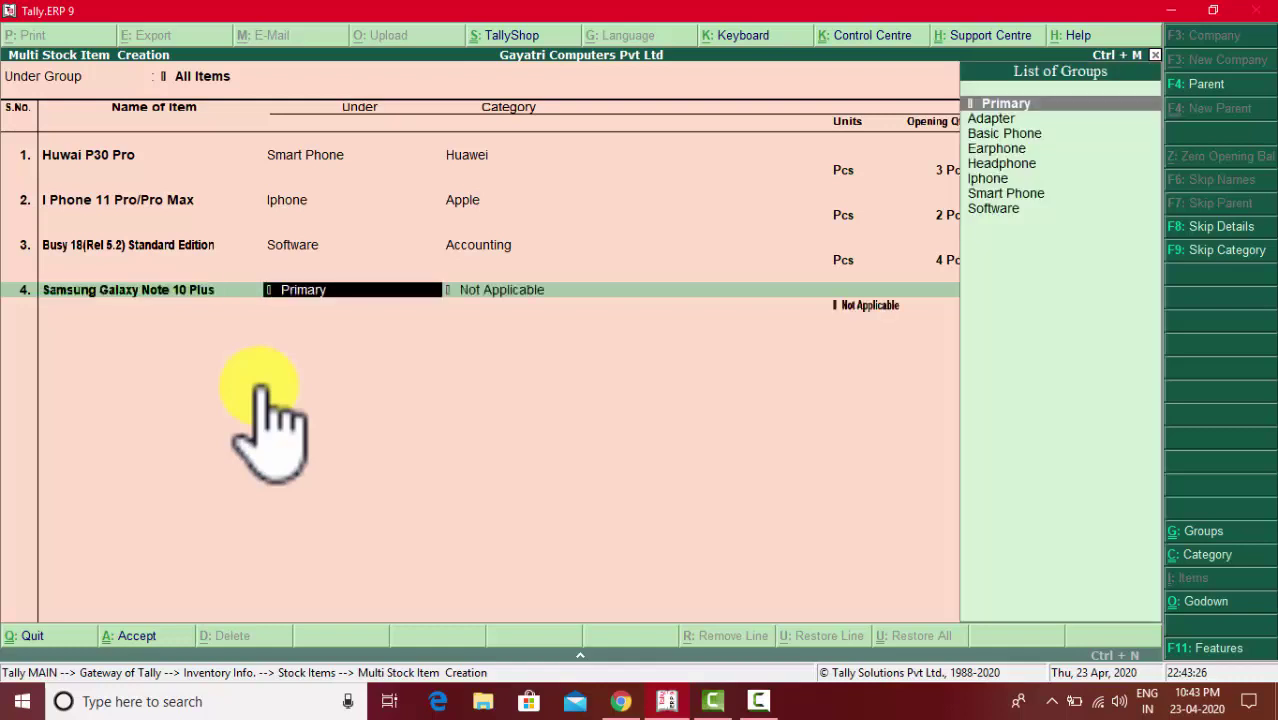
pyautogui.write('sm')
pyautogui.press('Return')
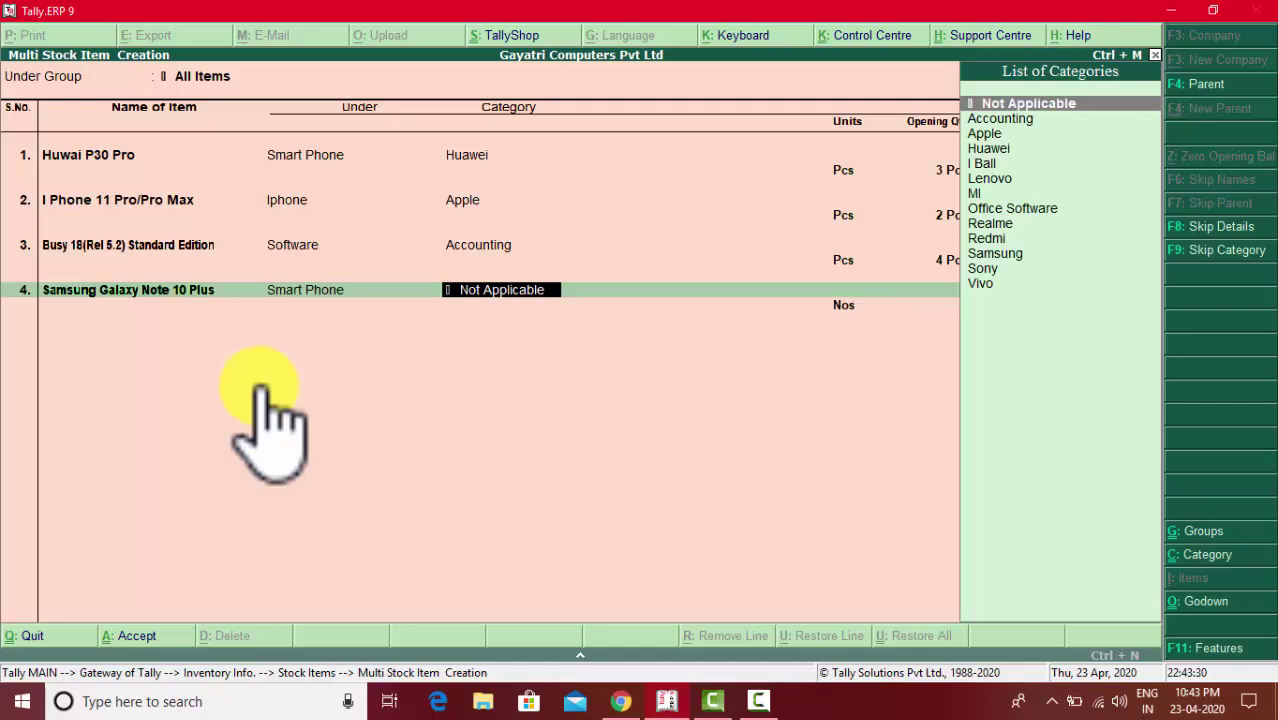
pyautogui.write('sa')
pyautogui.press('Return')
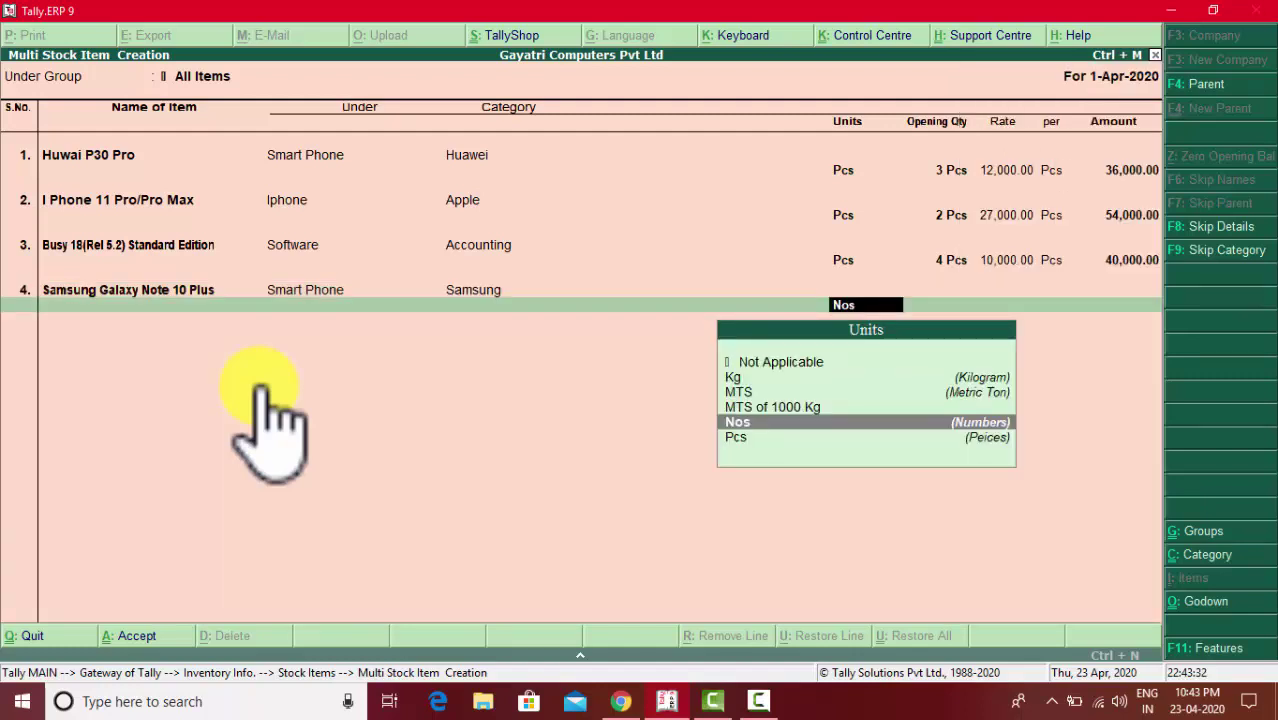
pyautogui.press('Down')
pyautogui.press('Up')
pyautogui.press('Return')
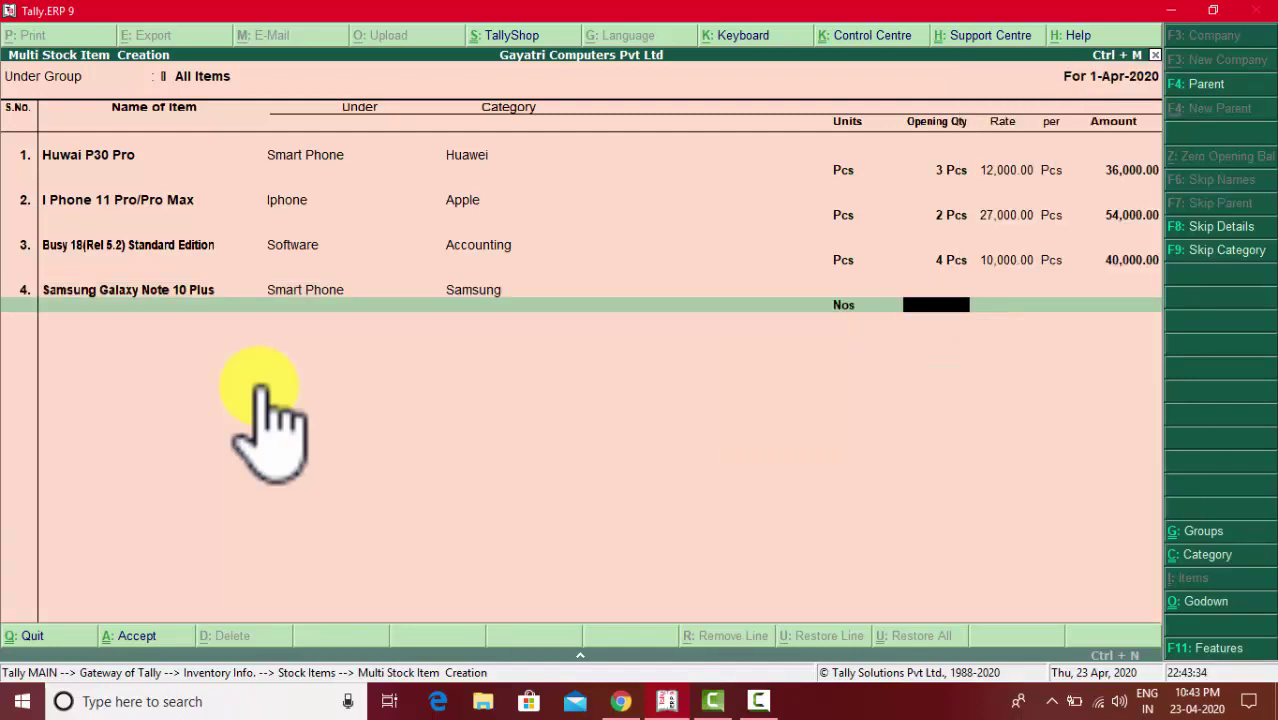
# - Set its opening quantity to 2 Nos and allocate them to the Shop godown
pyautogui.hotkey('alt', 'Tab')
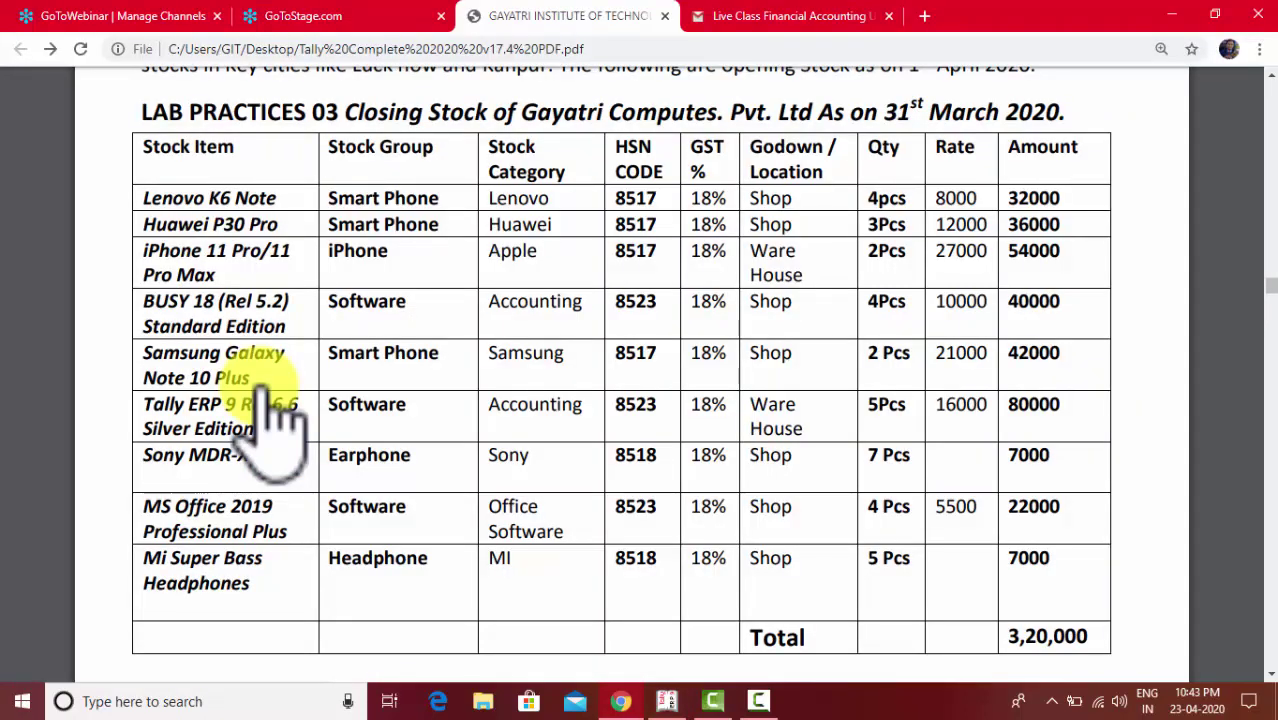
pyautogui.hotkey('alt', 'Tab')
pyautogui.write('2')
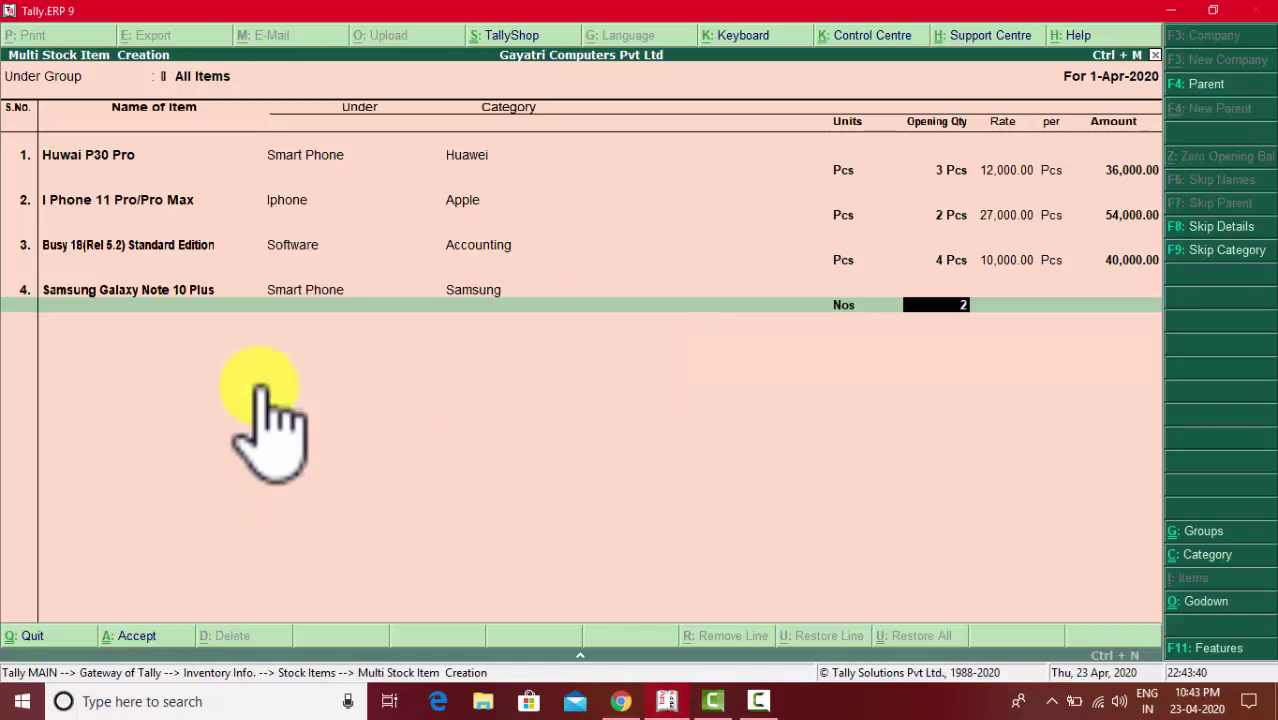
pyautogui.press('Return')
pyautogui.hotkey('alt', 'Tab')
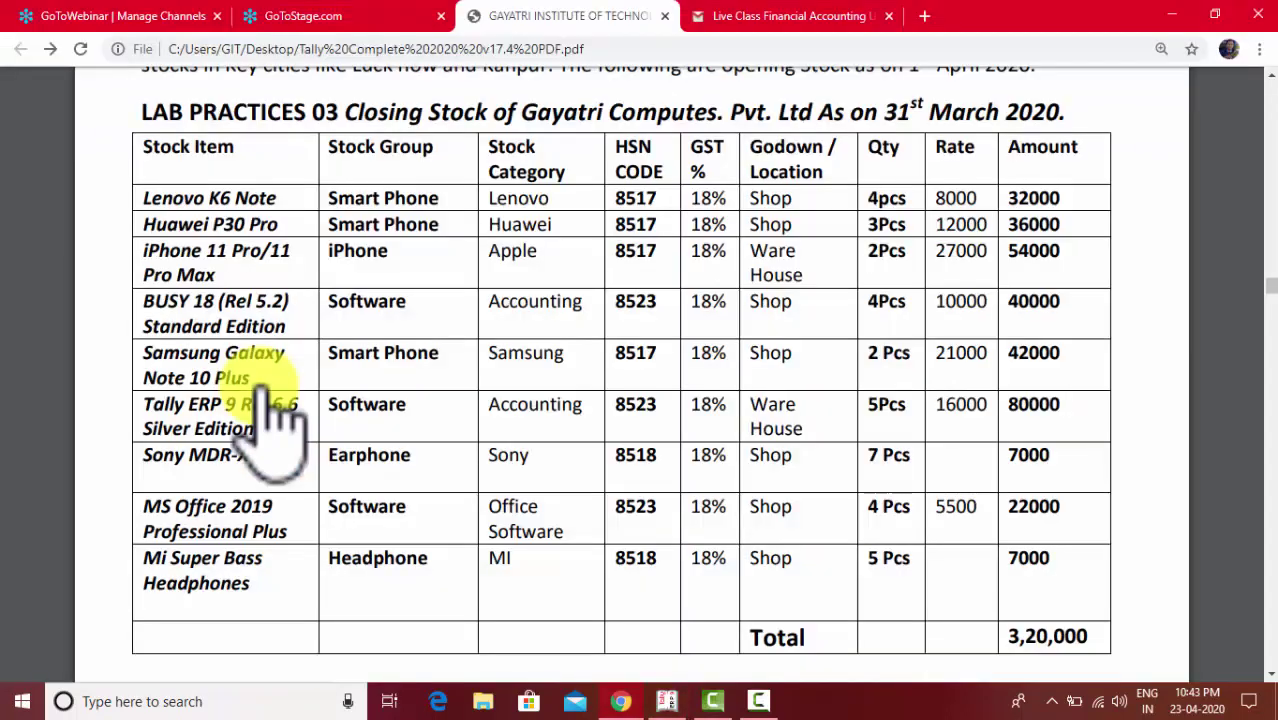
pyautogui.hotkey('alt', 'Tab')
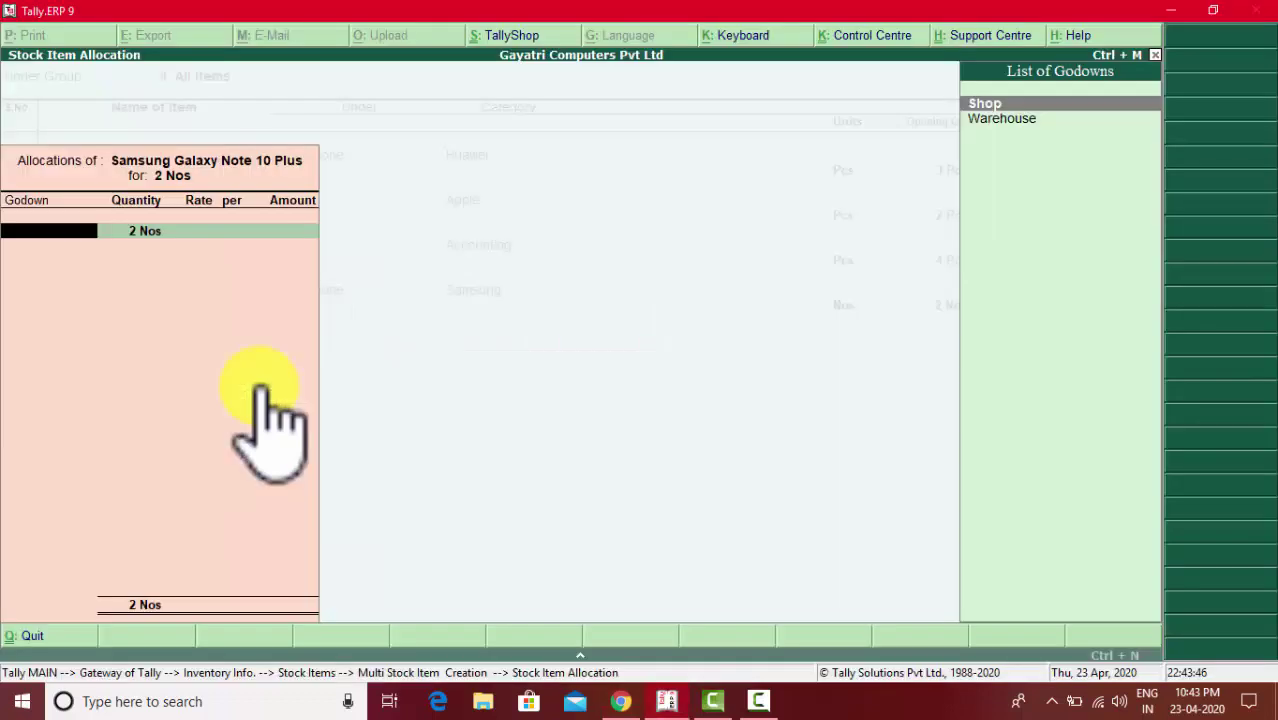
pyautogui.press('Return')
pyautogui.press('Return')
pyautogui.hotkey('alt', 'Tab')
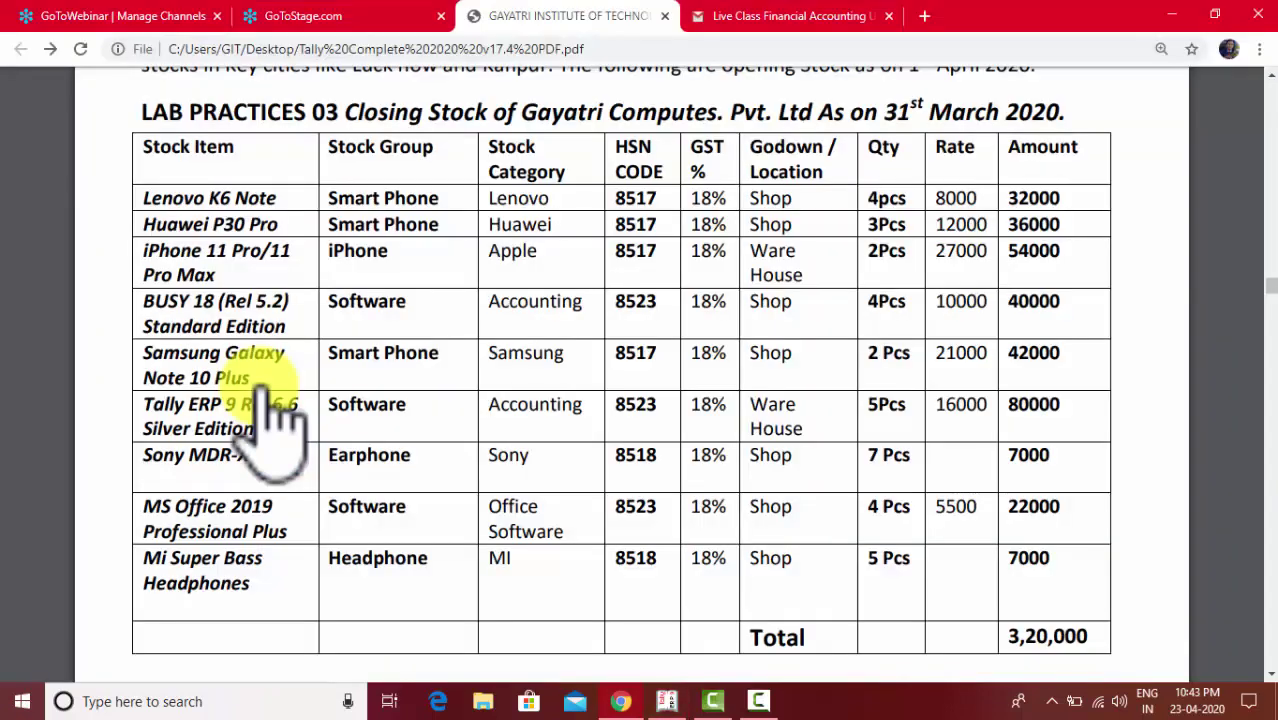
pyautogui.hotkey('alt', 'Tab')
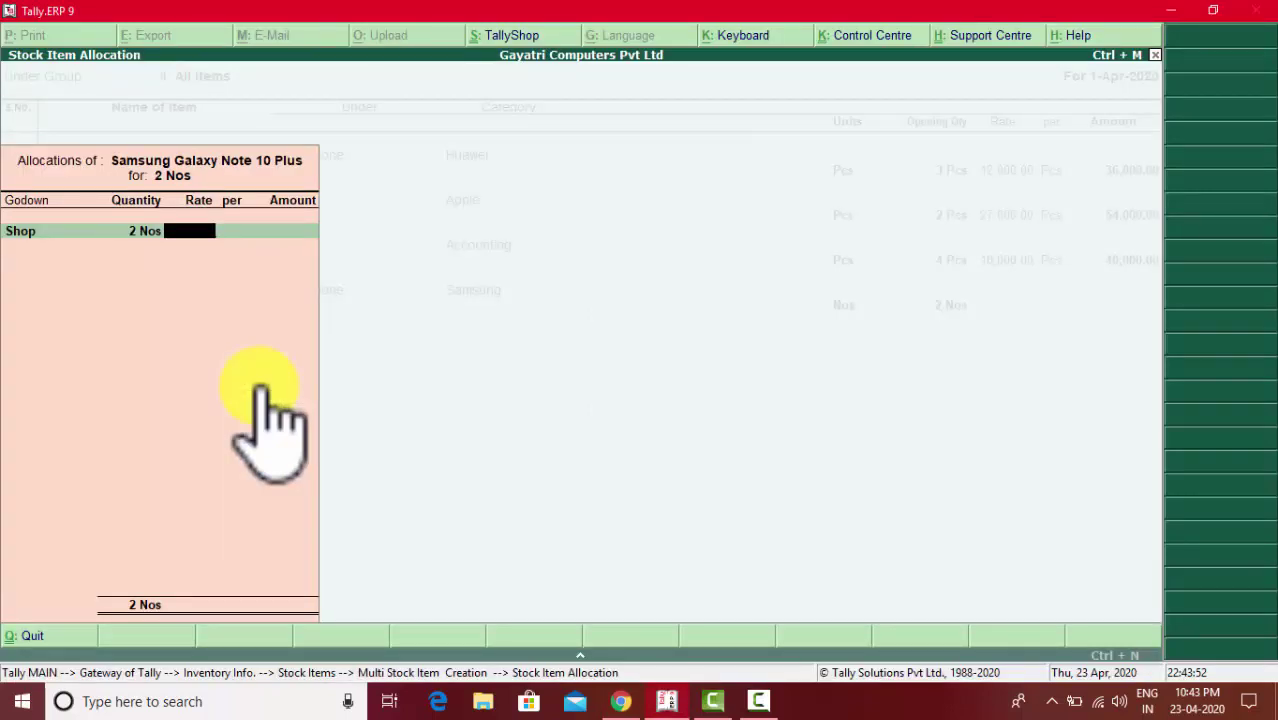
# - Finish the previous item's godown allocation at a rate of 21,000
pyautogui.write('21')
pyautogui.write('000')
pyautogui.press('Return')
pyautogui.press('Return')
pyautogui.press('Return')
pyautogui.press('Return')
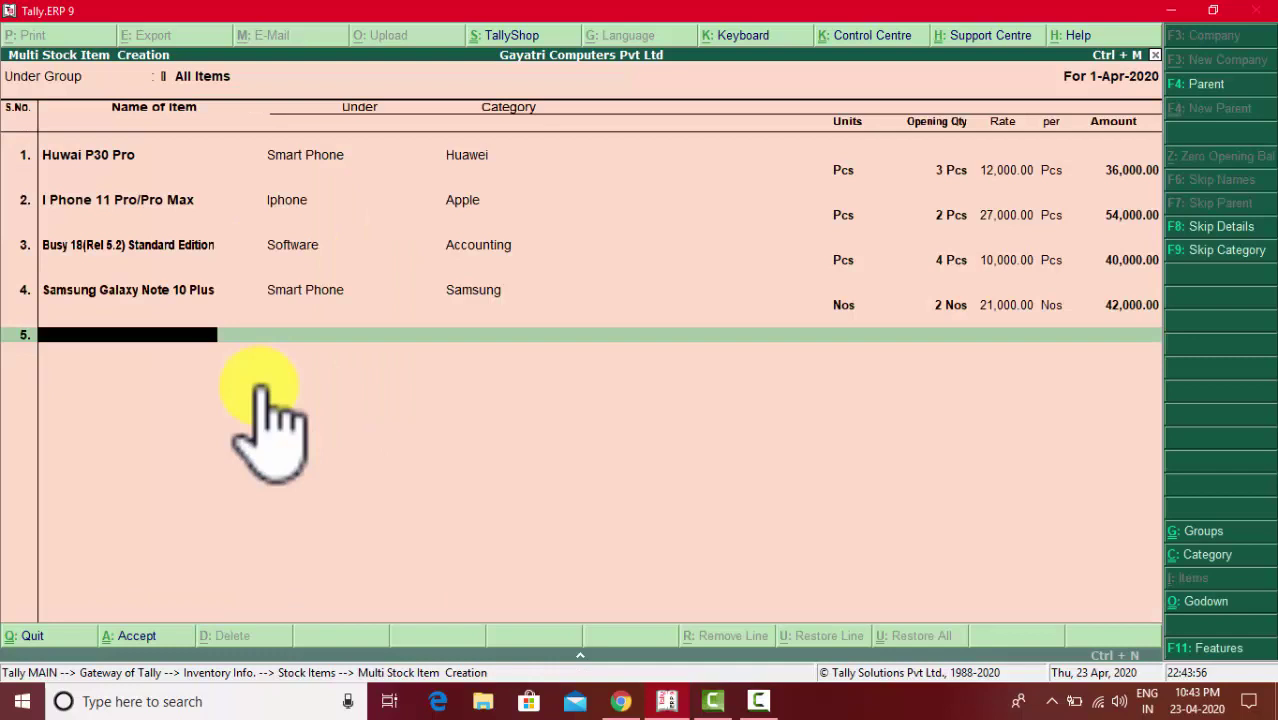
pyautogui.hotkey('alt', 'Tab')
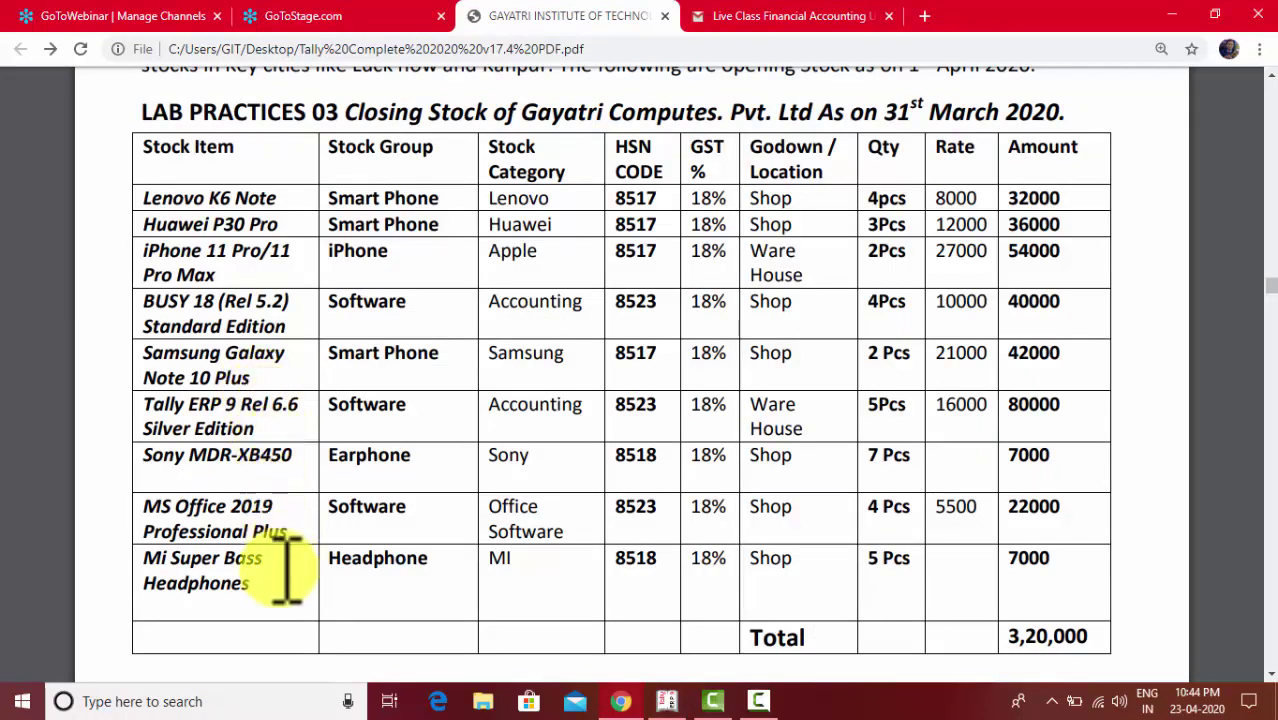
pyautogui.hotkey('alt', 'Tab')
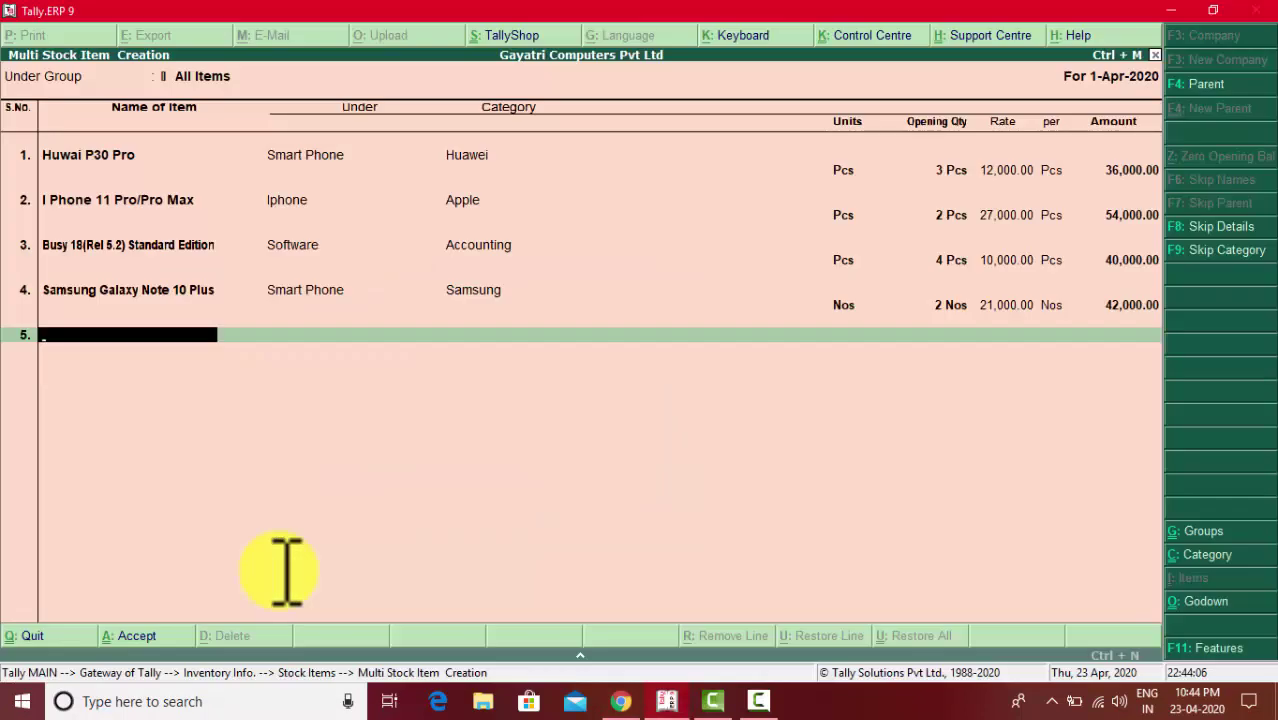
# - Add Tally ERP9 Rel 6.6 Silver Edition under group Software, category Accounting, unit Pcs
pyautogui.write('Tally ERP9')
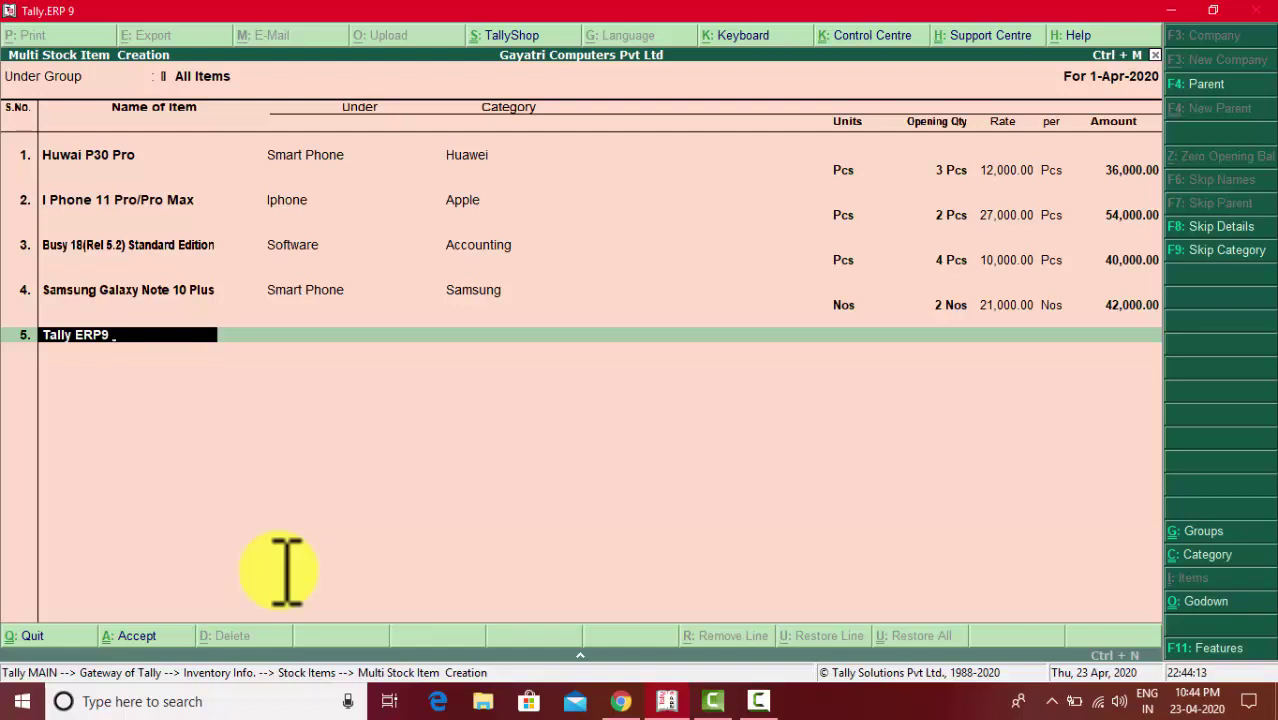
pyautogui.write(' Rel 6.6 Silver Editio')
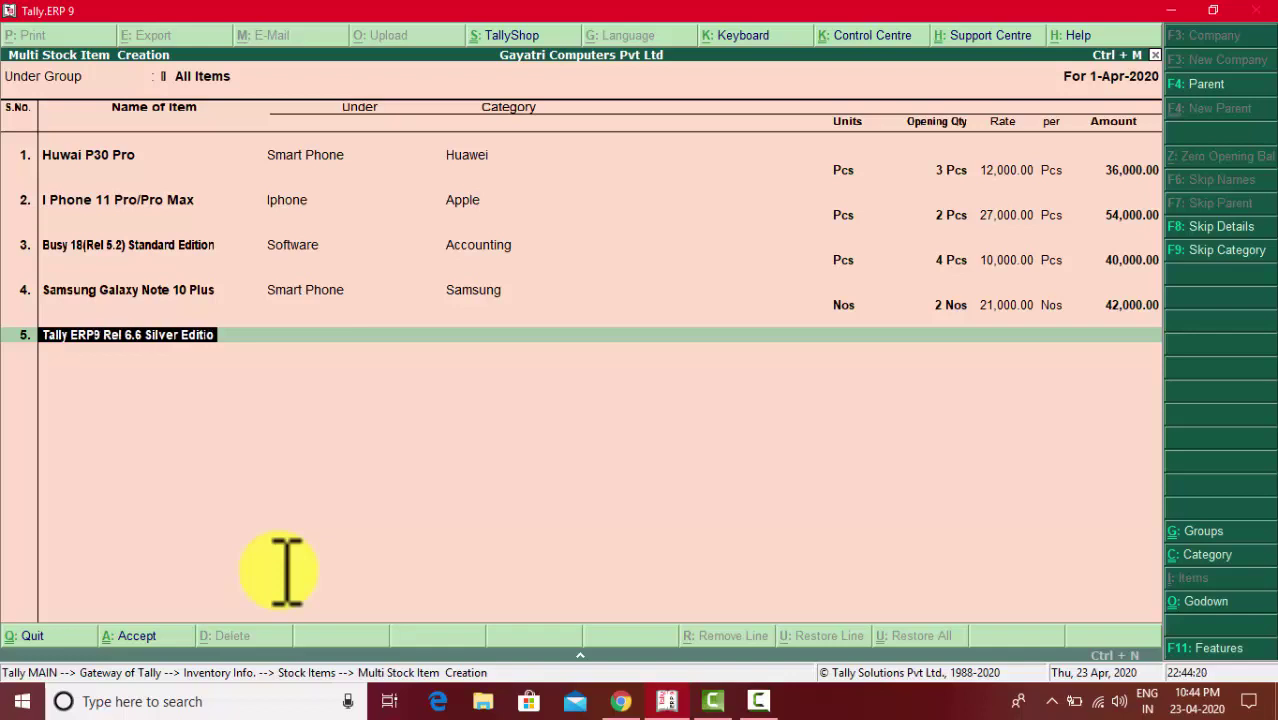
pyautogui.write('n')
pyautogui.press('Return')
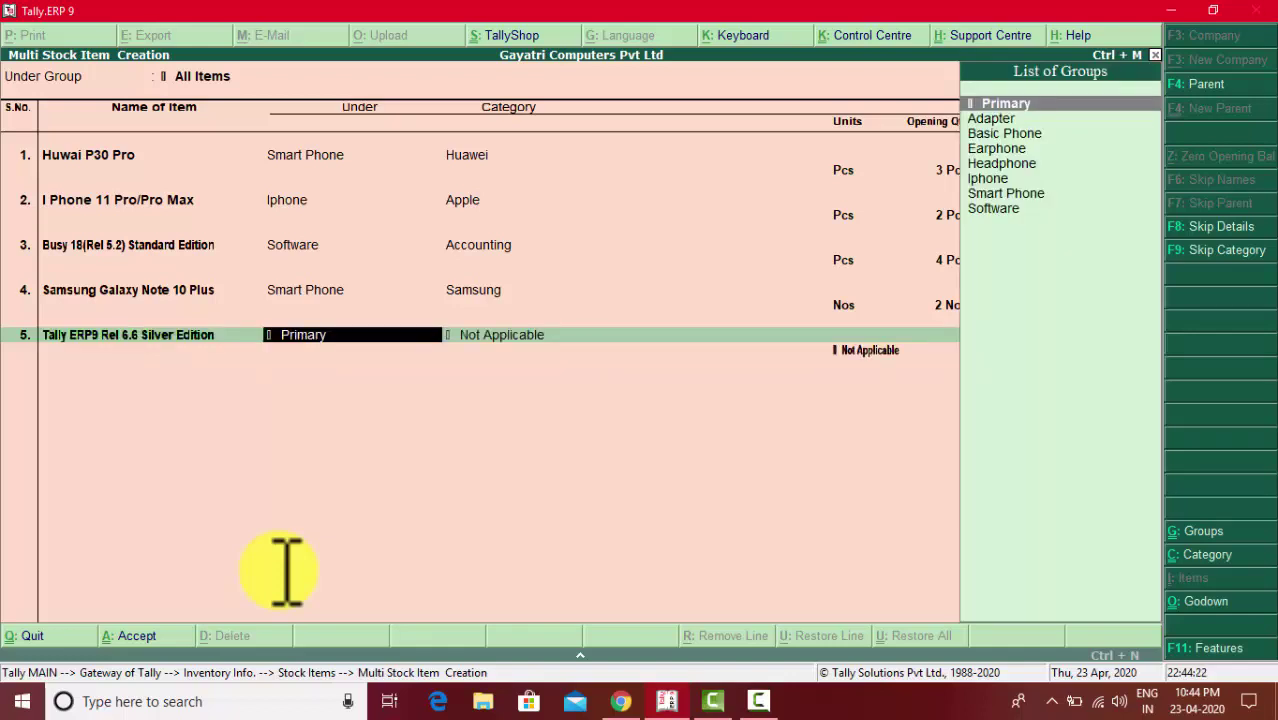
pyautogui.press('Down')
pyautogui.press('Down')
pyautogui.press('Down')
pyautogui.press('Down')
pyautogui.press('Down')
pyautogui.press('Down')
pyautogui.press('Down')
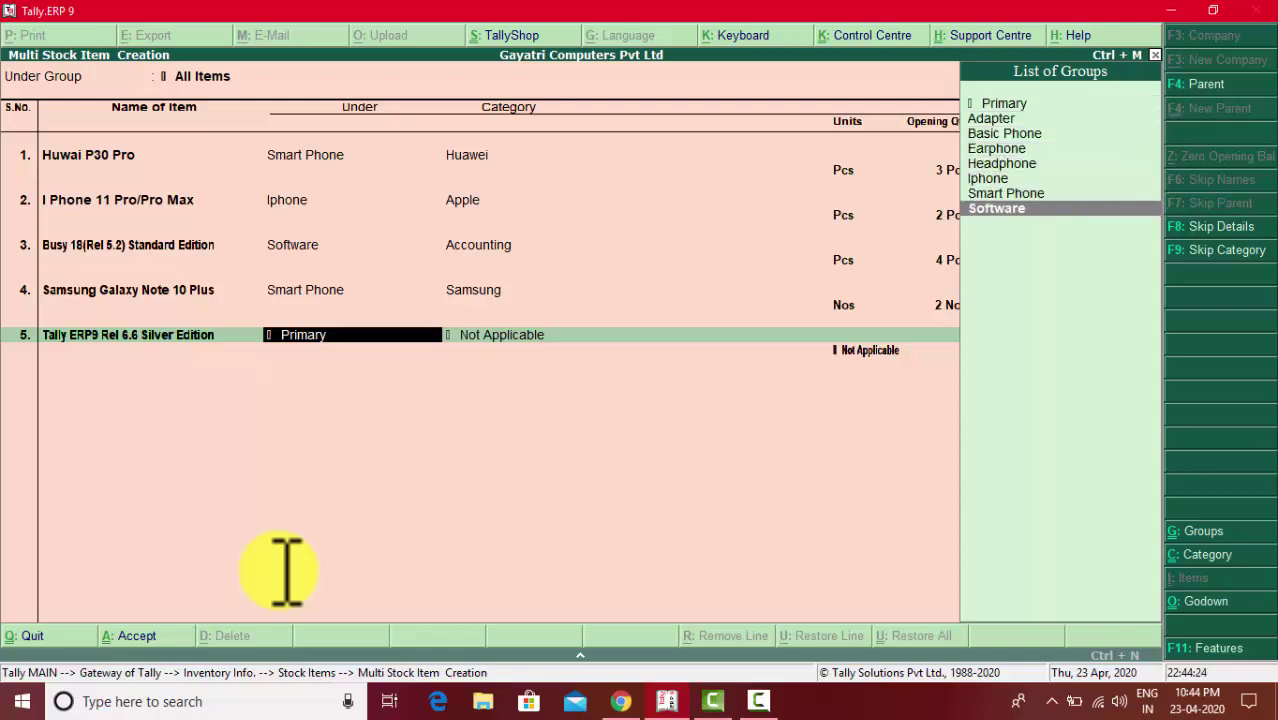
pyautogui.press('Return')
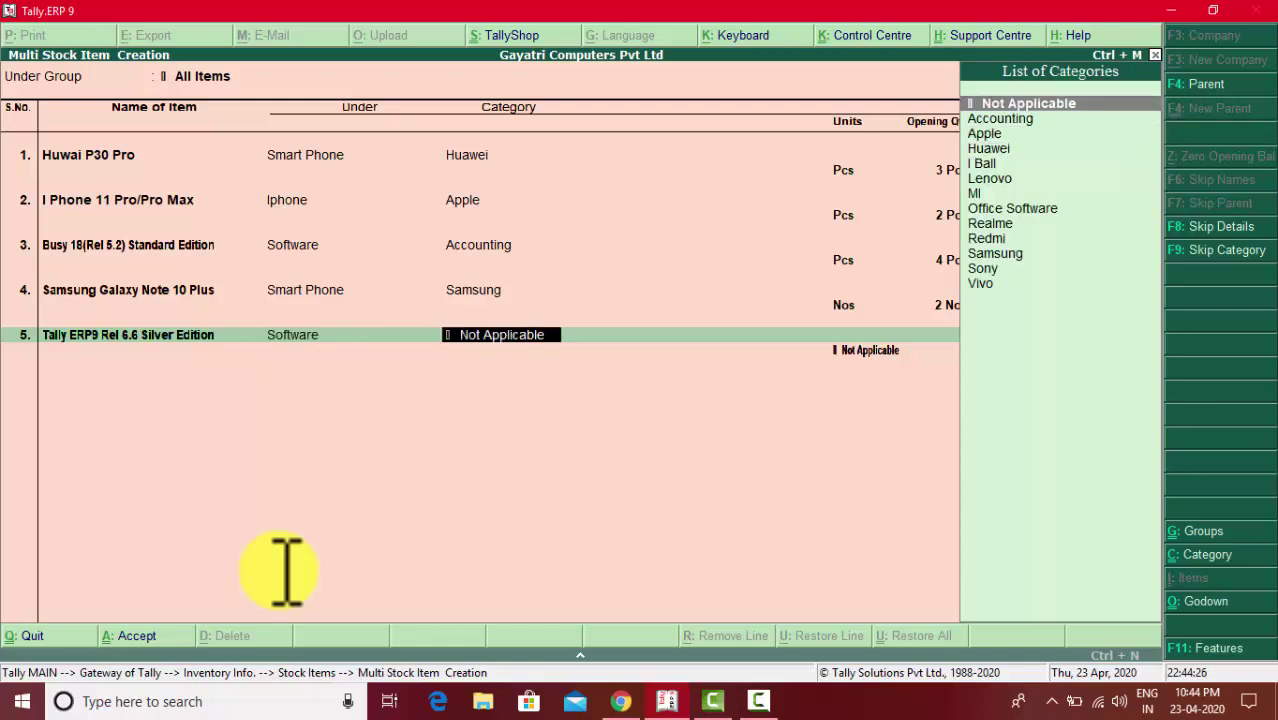
pyautogui.press('Down')
pyautogui.press('Down')
pyautogui.press('Up')
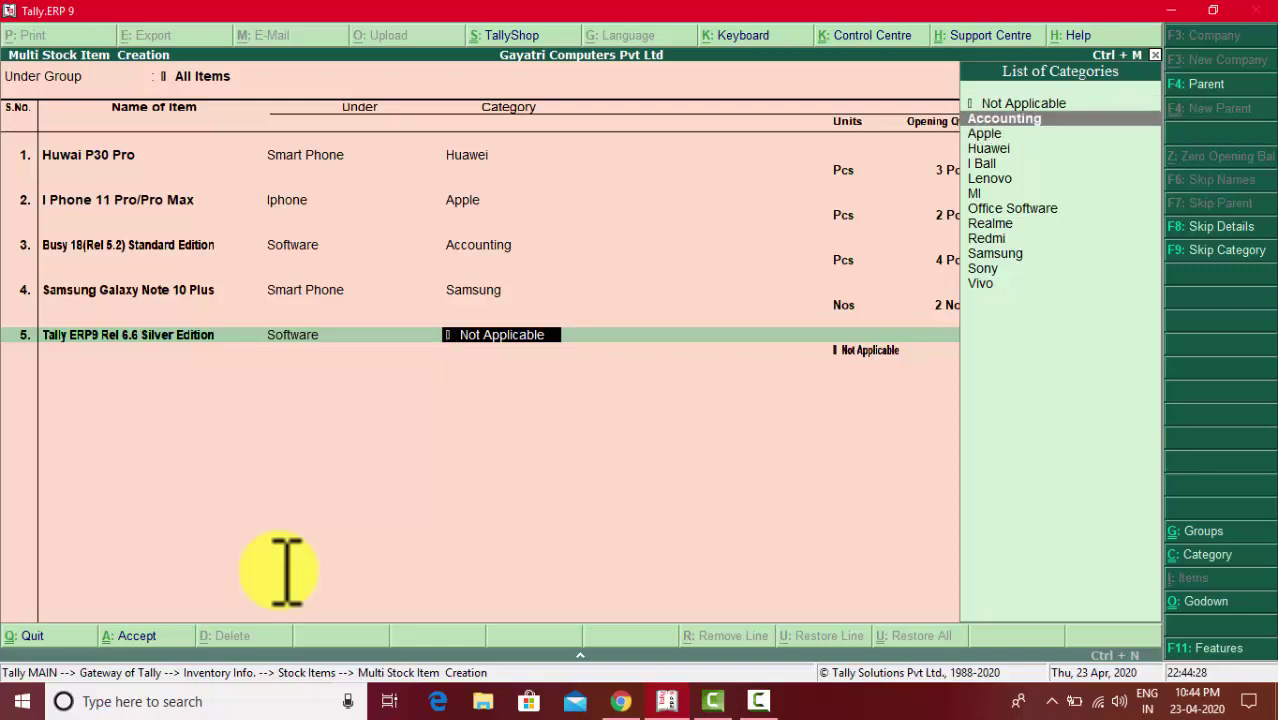
pyautogui.press('Return')
pyautogui.press('Down')
pyautogui.press('Down')
pyautogui.press('Down')
pyautogui.press('Down')
pyautogui.press('Down')
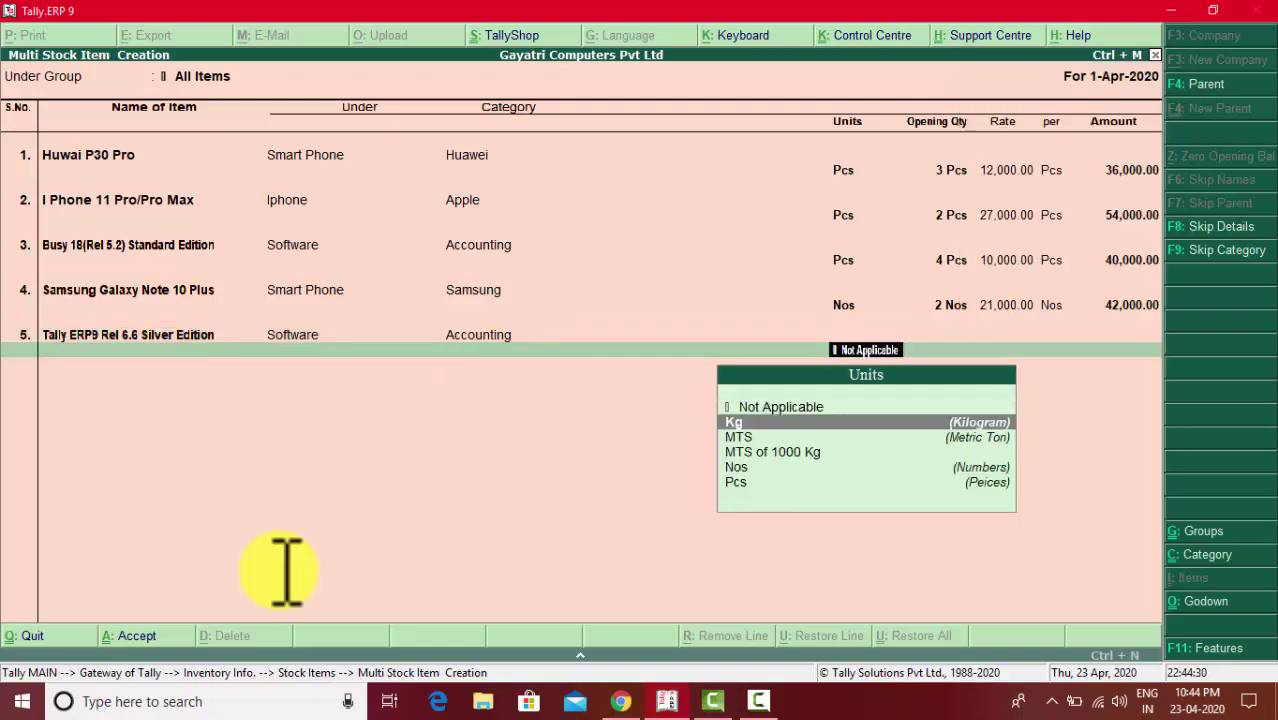
pyautogui.press('Return')
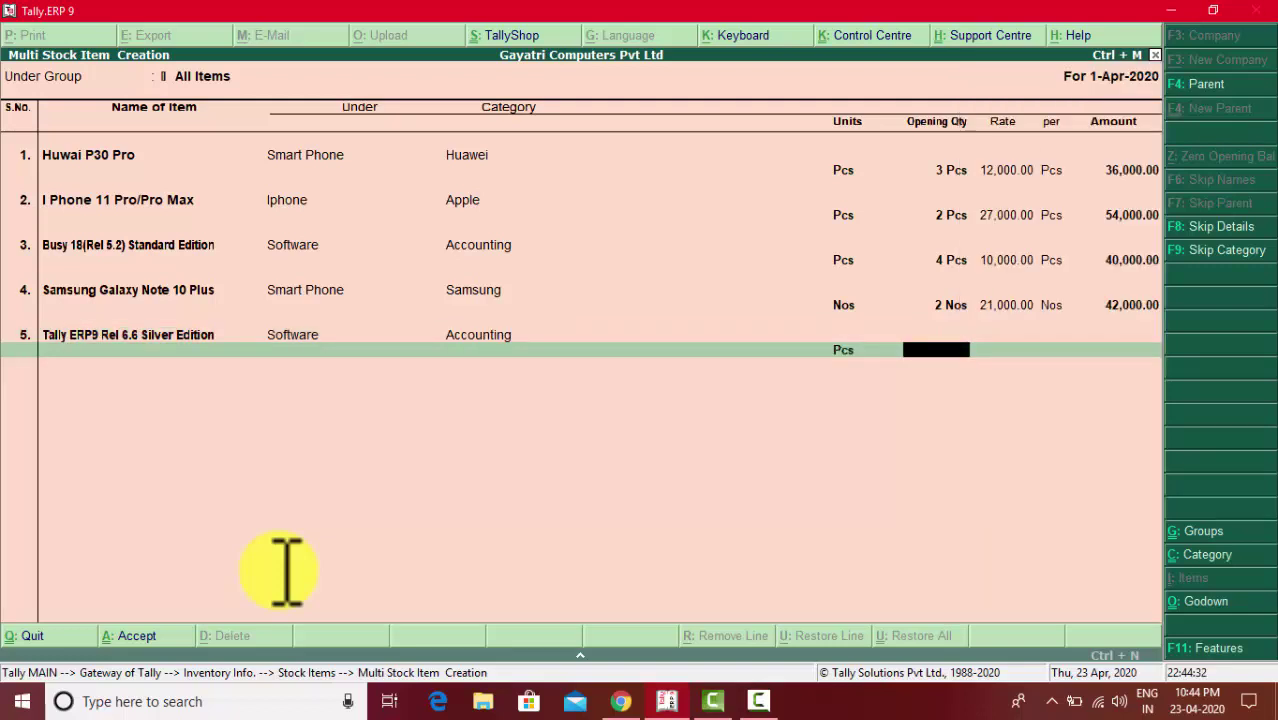
# - Give it opening stock of 5 Pcs in the Warehouse at 16,000 each
pyautogui.hotkey('alt', 'Tab')
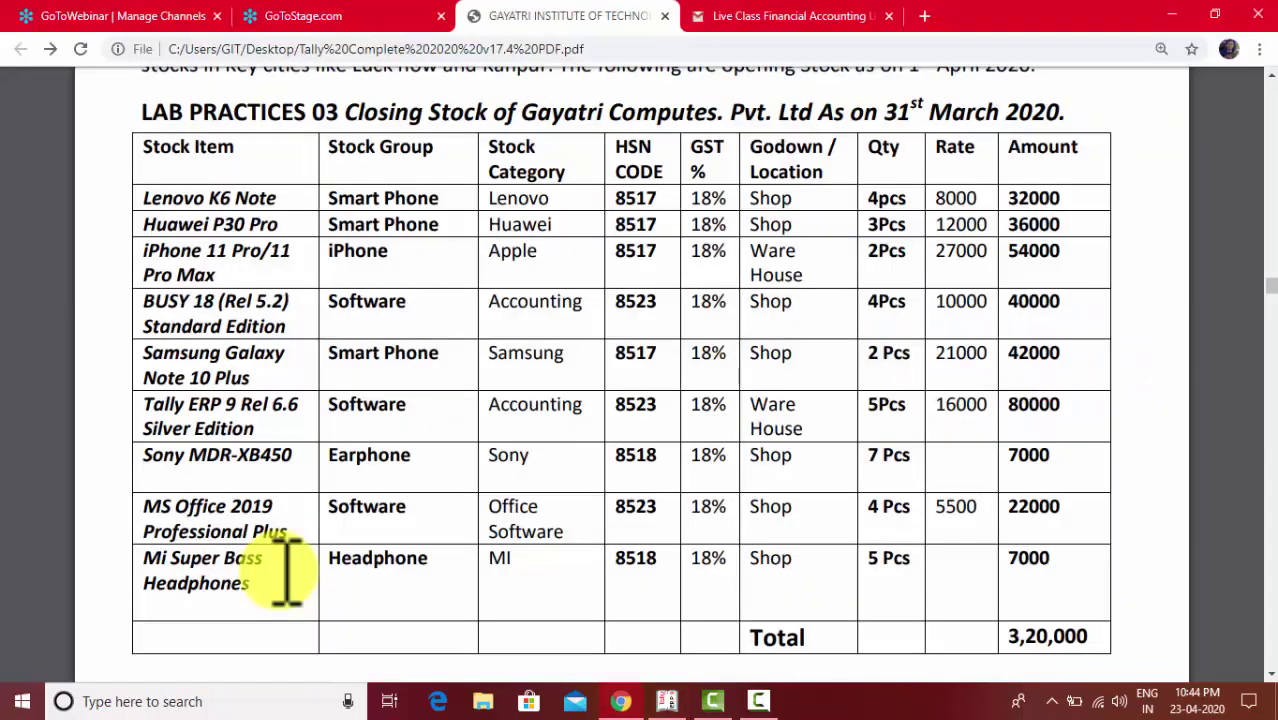
pyautogui.hotkey('alt', 'Tab')
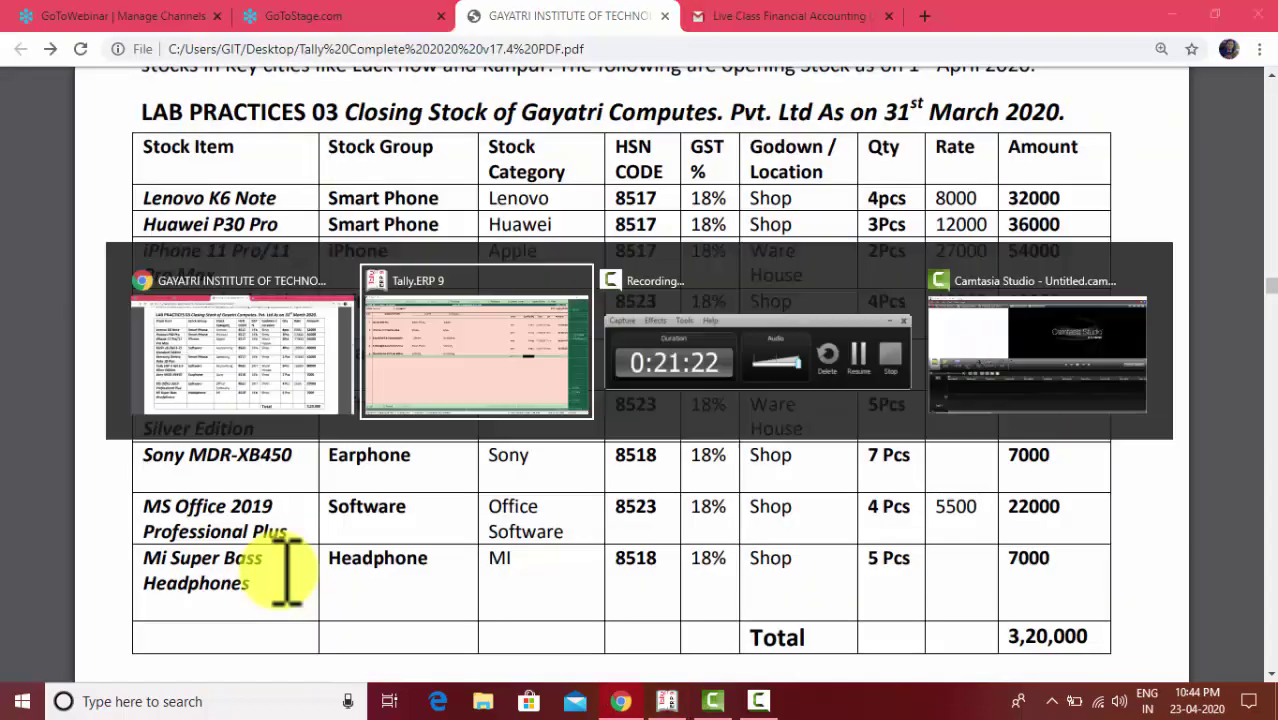
pyautogui.write('5')
pyautogui.press('Return')
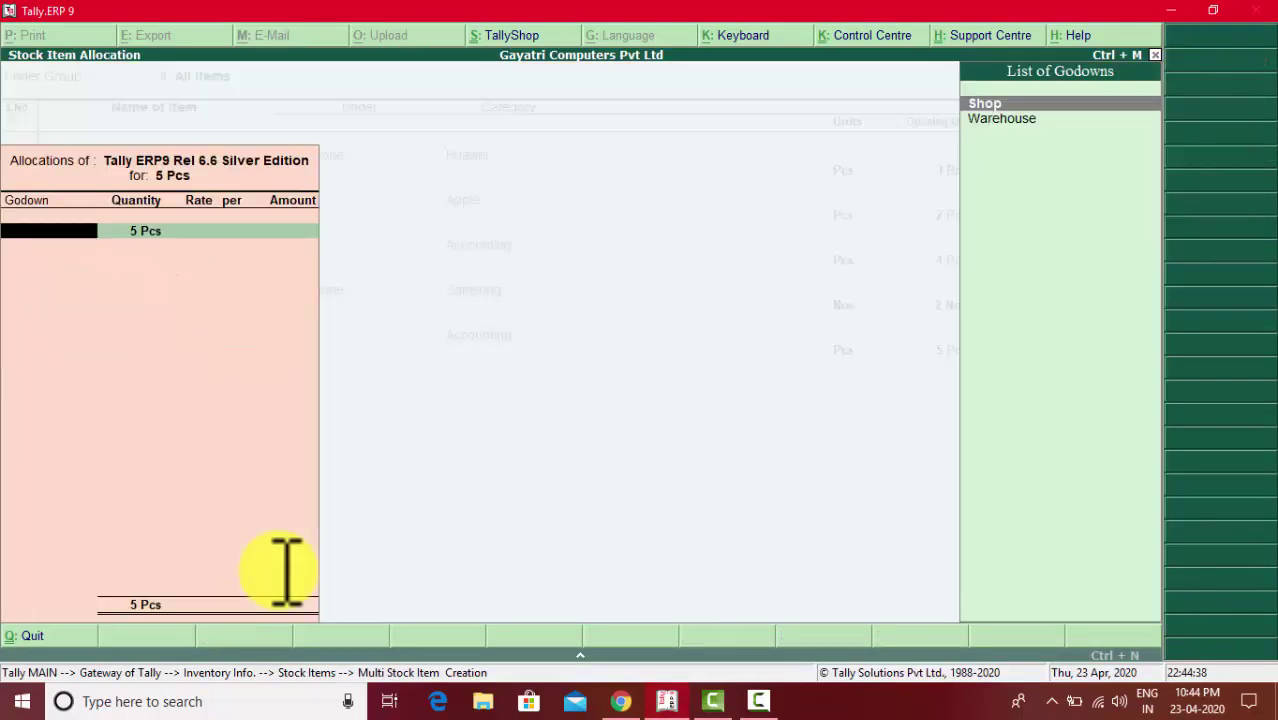
pyautogui.press('Down')
pyautogui.press('Return')
pyautogui.press('Return')
pyautogui.hotkey('alt', 'Tab')
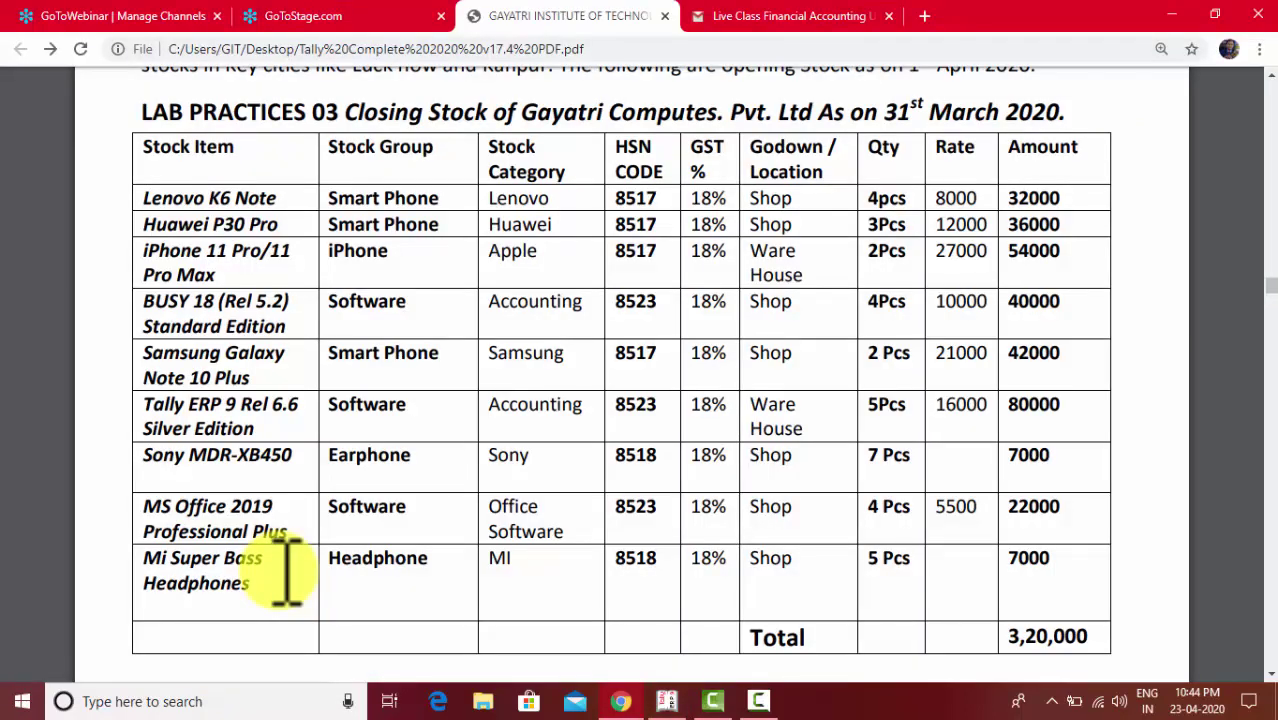
pyautogui.hotkey('alt', 'Tab')
pyautogui.write('16,00')
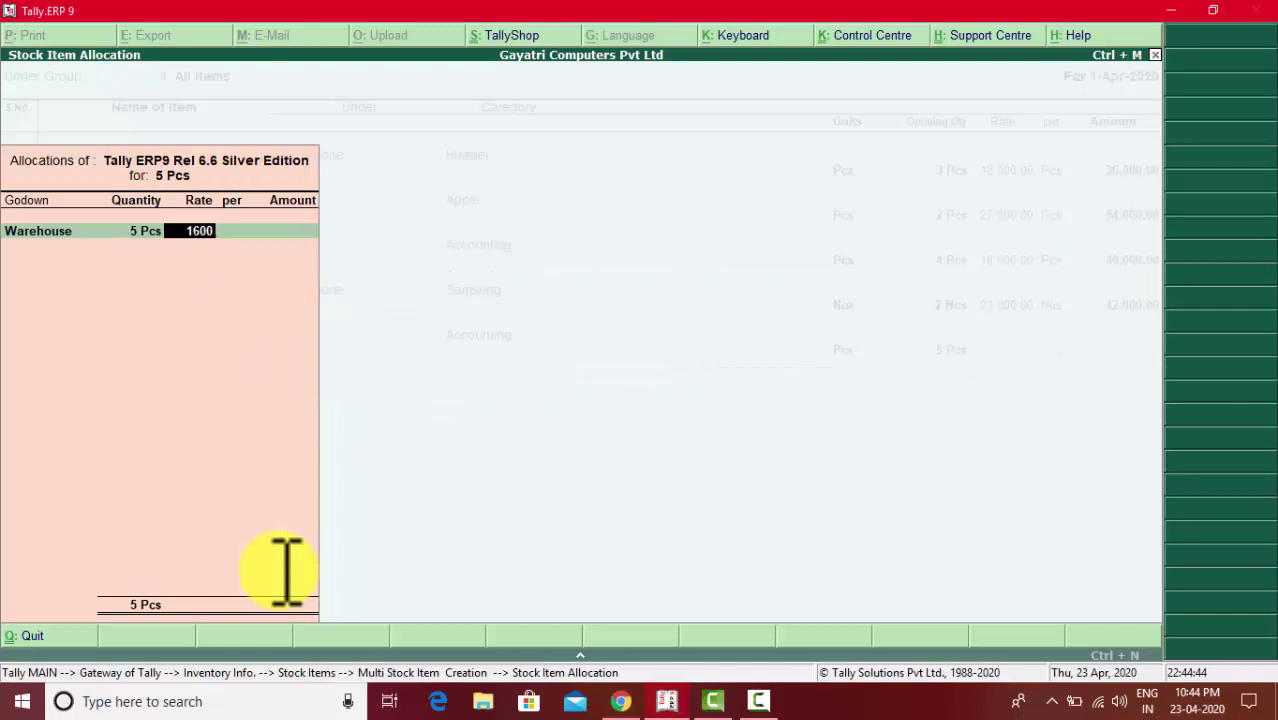
pyautogui.write('0')
pyautogui.press('Return')
pyautogui.press('Return')
pyautogui.press('Return')
pyautogui.press('Return')
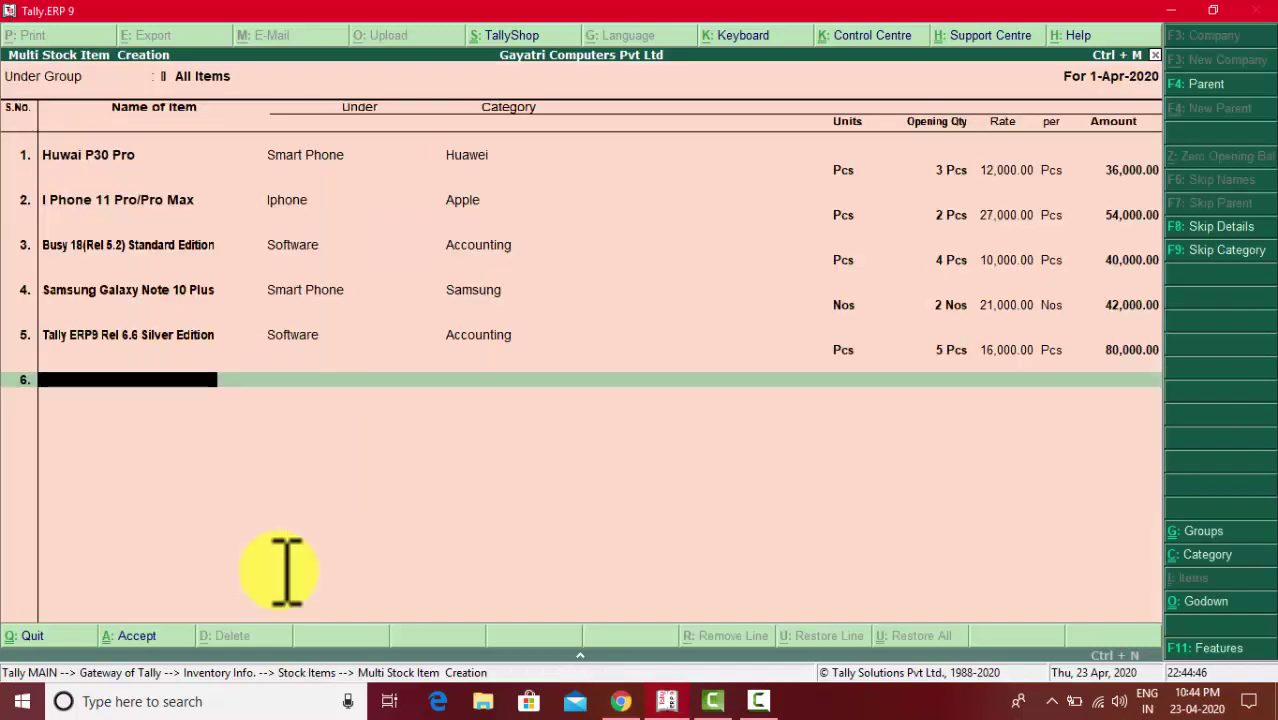
# - Name the row 6 stock item Sony MDR XB450
pyautogui.hotkey('alt', 'Tab')
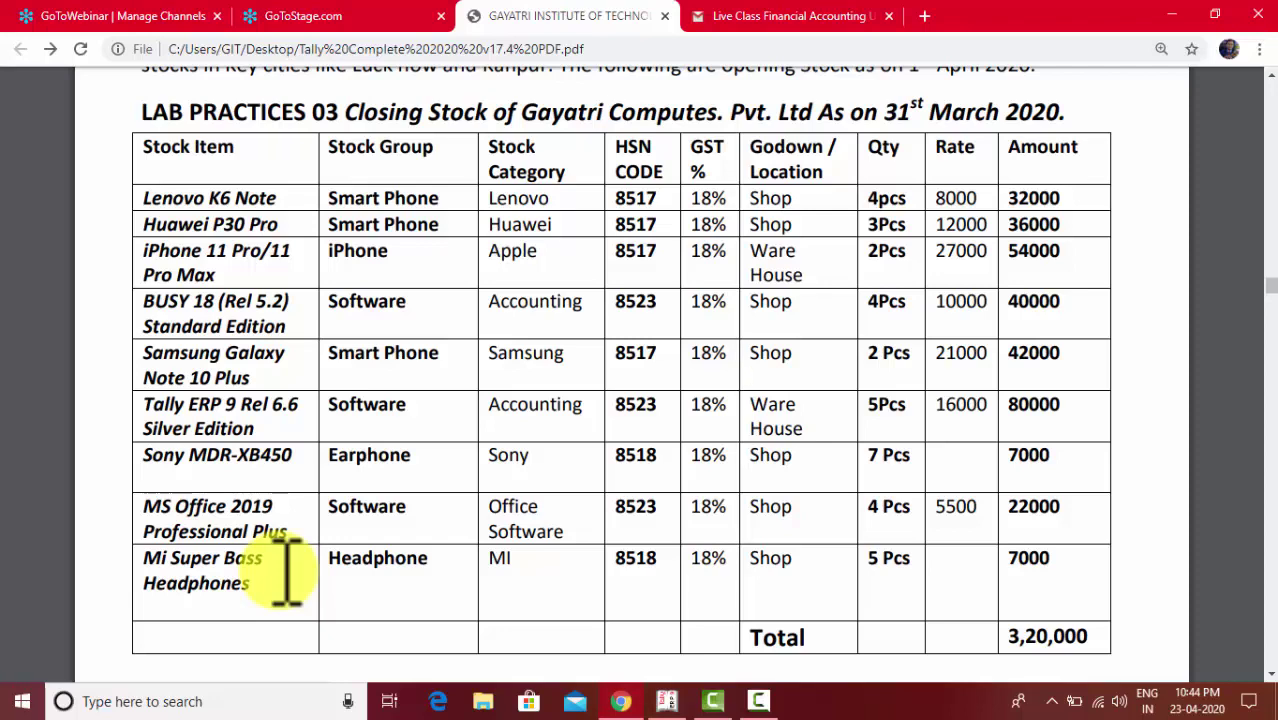
pyautogui.hotkey('alt', 'Tab')
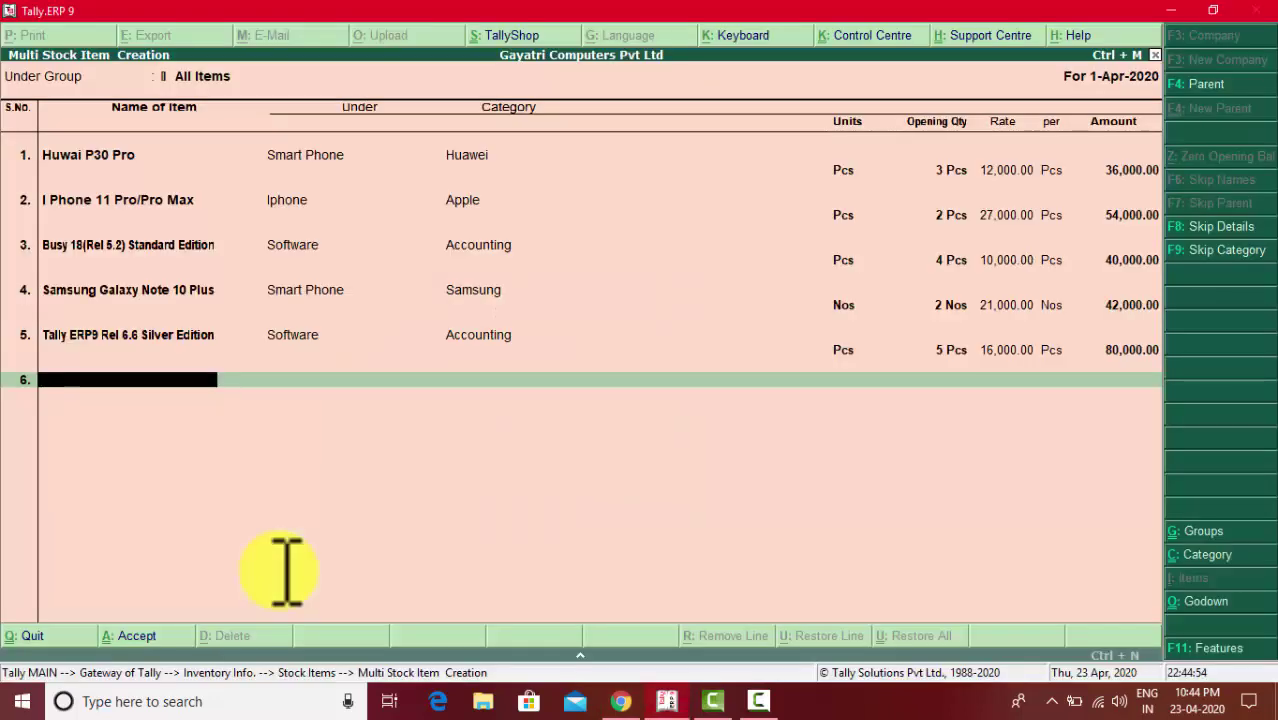
pyautogui.write('Sony MDR')
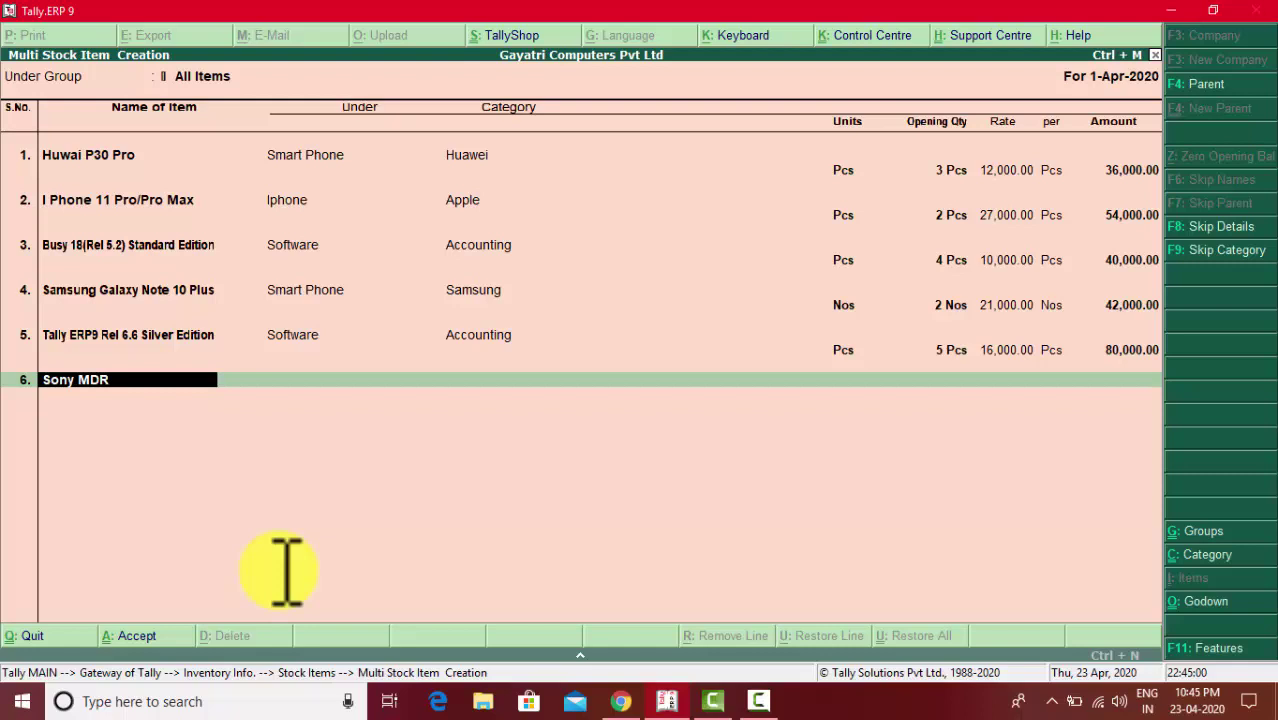
pyautogui.write(' XB450')
pyautogui.press('Return')
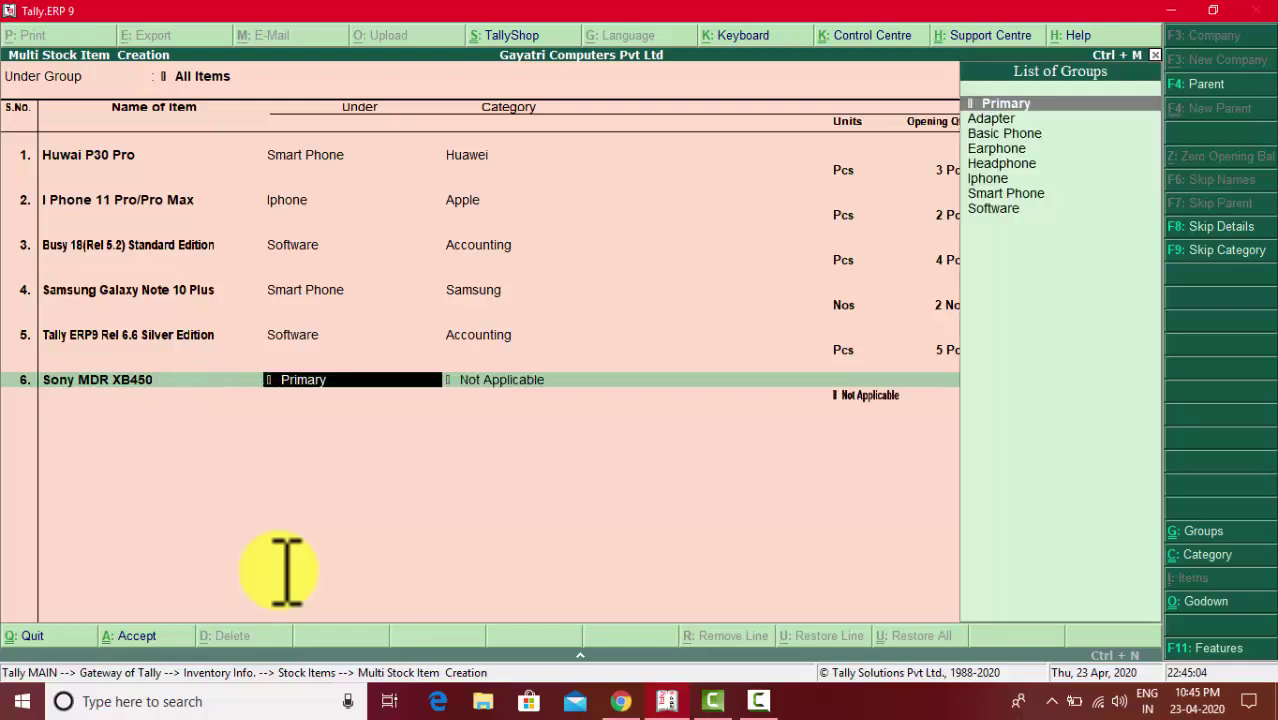
# - Classify Sony MDR XB450 under group Earphone, category Sony, unit Pcs
pyautogui.hotkey('alt', 'Tab')
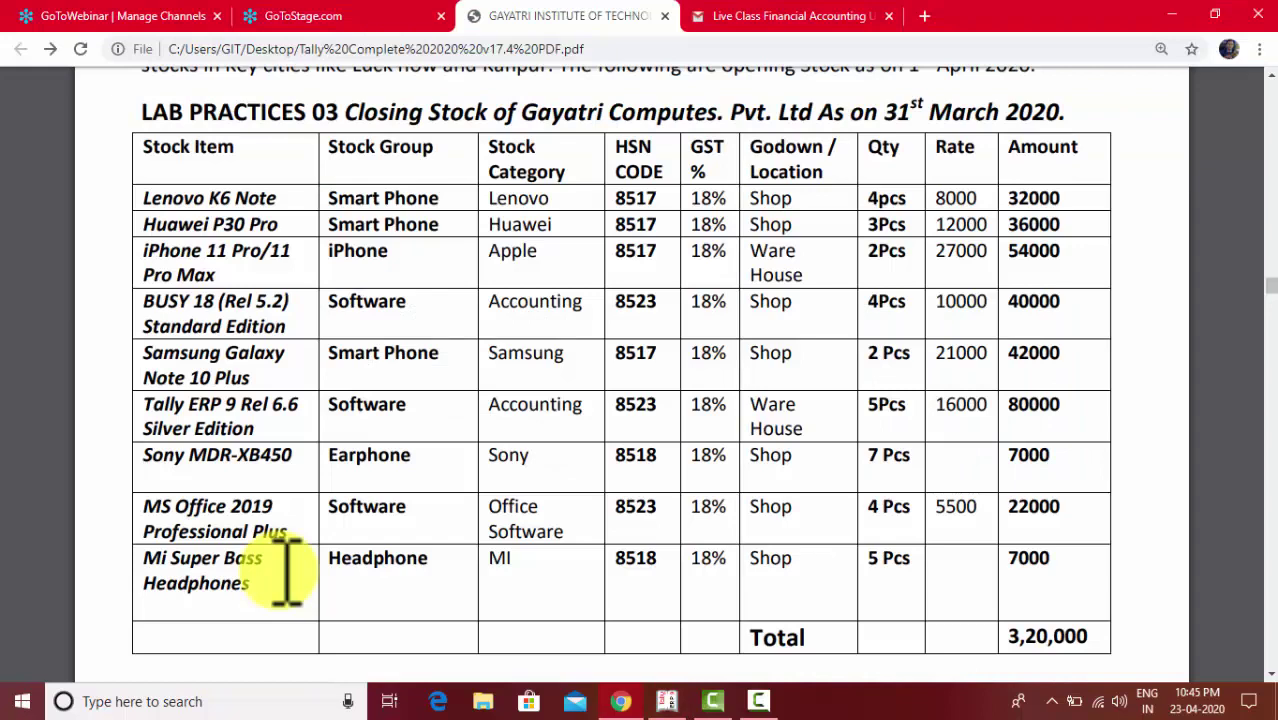
pyautogui.hotkey('alt', 'Tab')
pyautogui.press('Down')
pyautogui.press('Down')
pyautogui.press('Down')
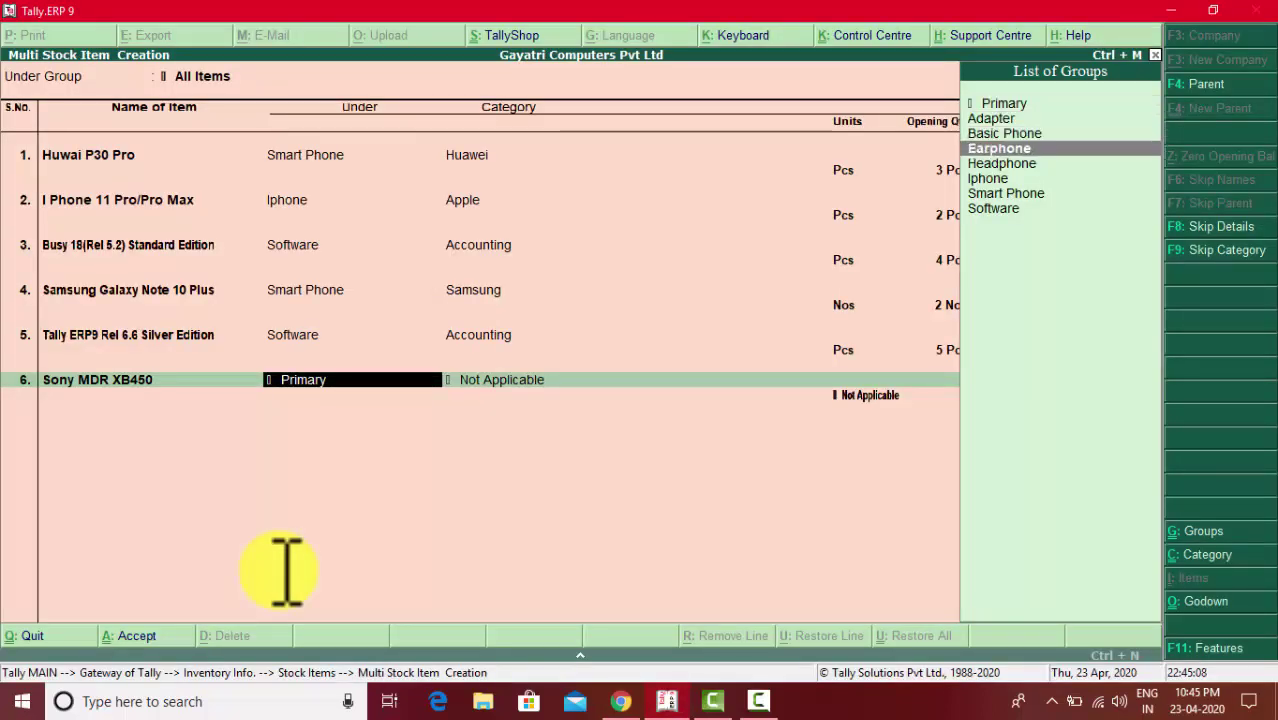
pyautogui.press('Down')
pyautogui.press('Down')
pyautogui.press('Up')
pyautogui.press('Up')
pyautogui.press('Return')
pyautogui.press('Down')
pyautogui.press('Down')
pyautogui.press('Down')
pyautogui.press('Down')
pyautogui.press('Down')
pyautogui.press('Down')
pyautogui.press('Down')
pyautogui.press('Down')
pyautogui.press('Down')
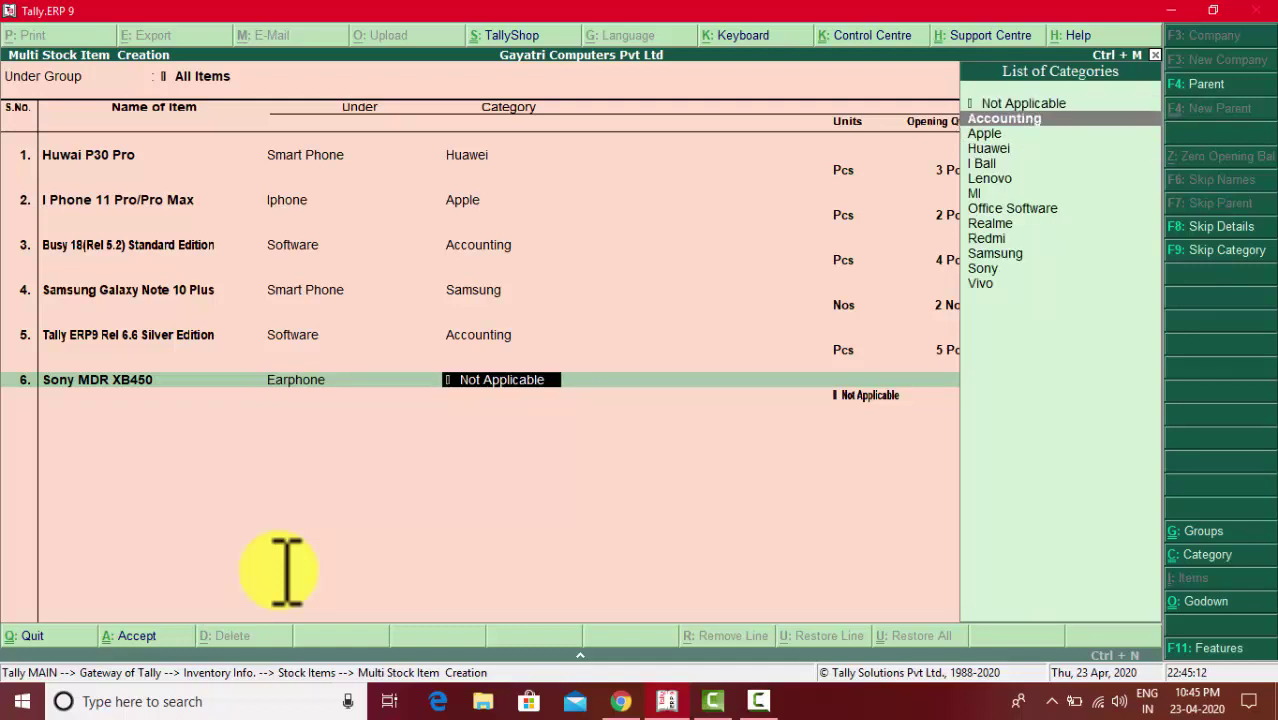
pyautogui.press('Down')
pyautogui.press('Down')
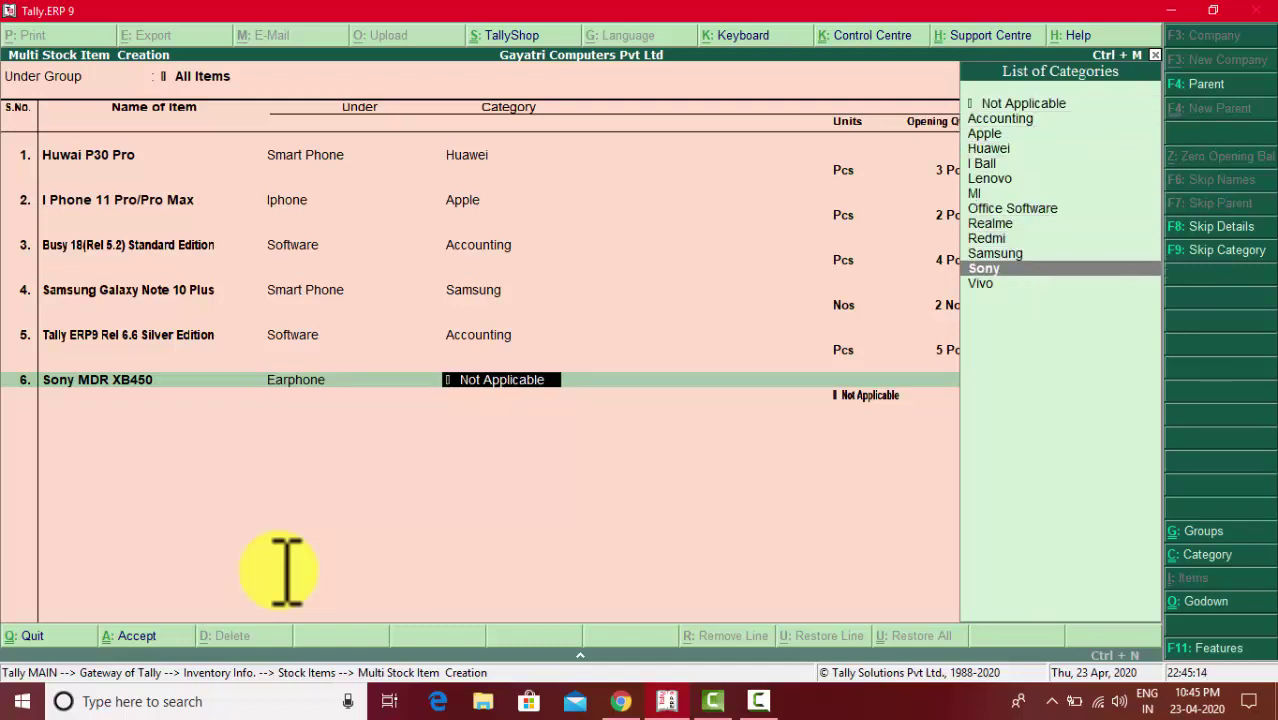
pyautogui.press('Return')
pyautogui.press('Down')
pyautogui.press('Down')
pyautogui.press('Down')
pyautogui.press('Down')
pyautogui.press('Down')
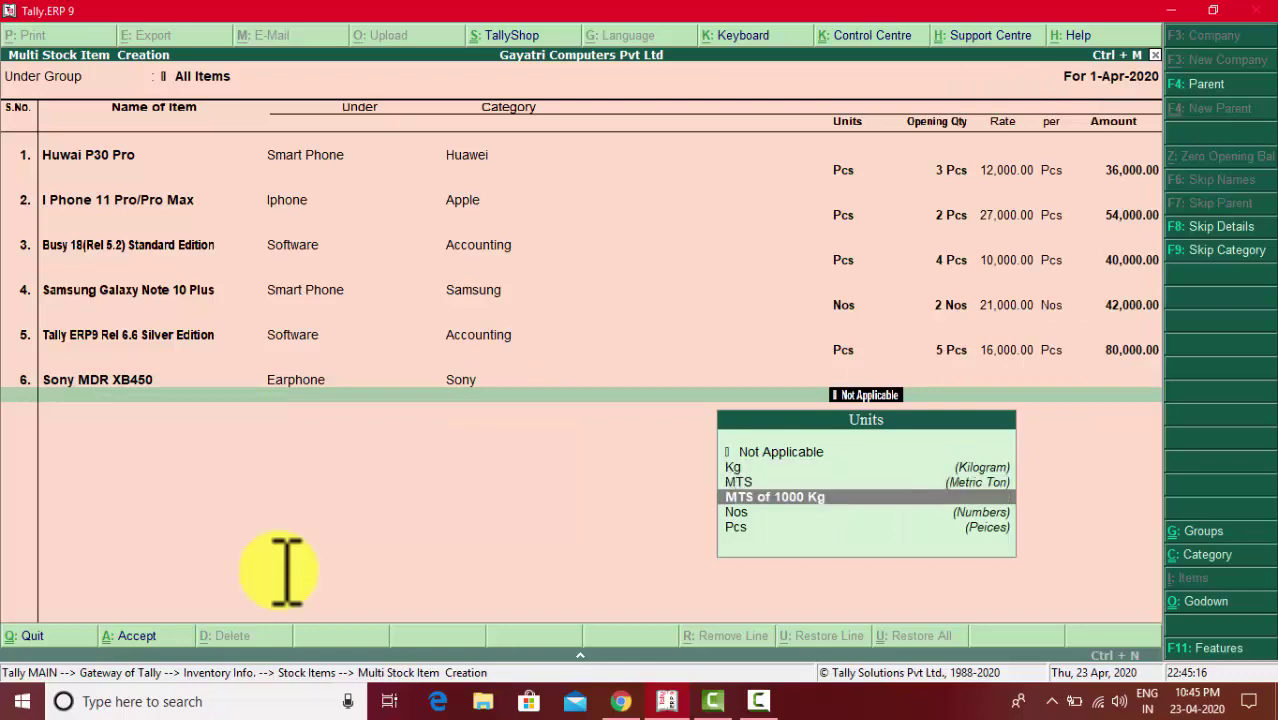
pyautogui.press('Return')
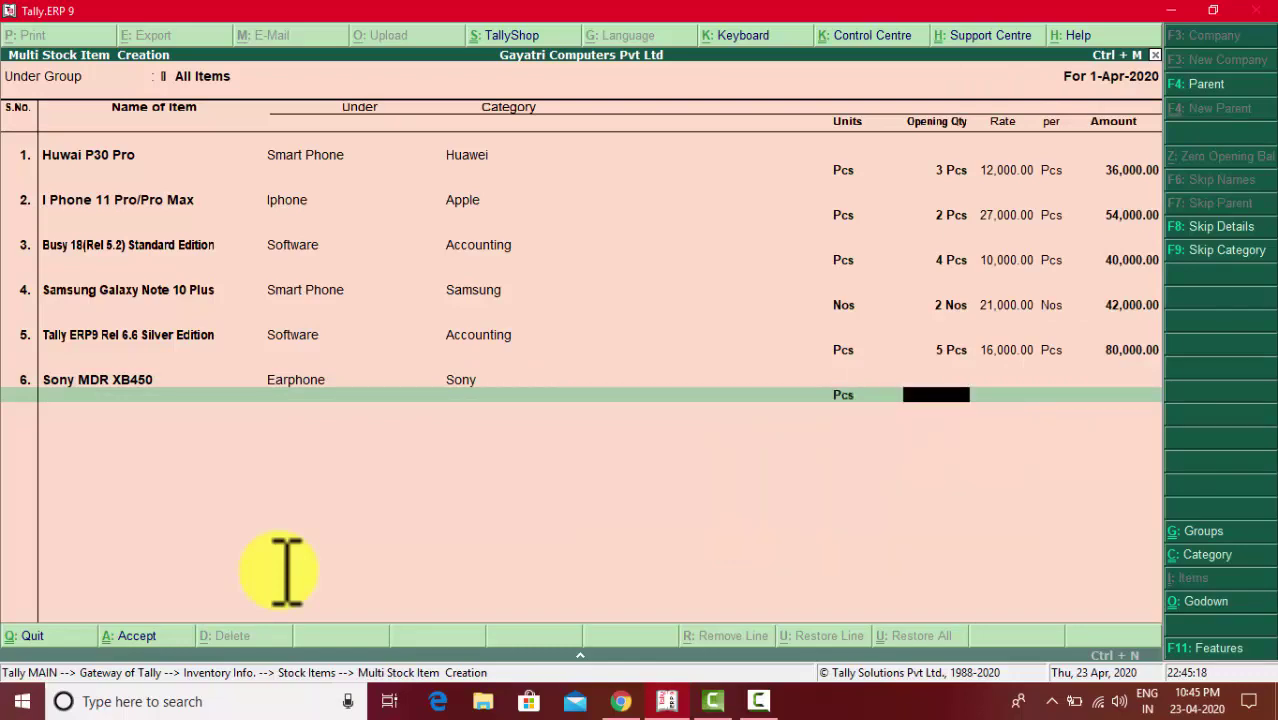
# - Enter an opening quantity of 7 Pcs for Sony MDR XB450
pyautogui.hotkey('alt', 'Tab')
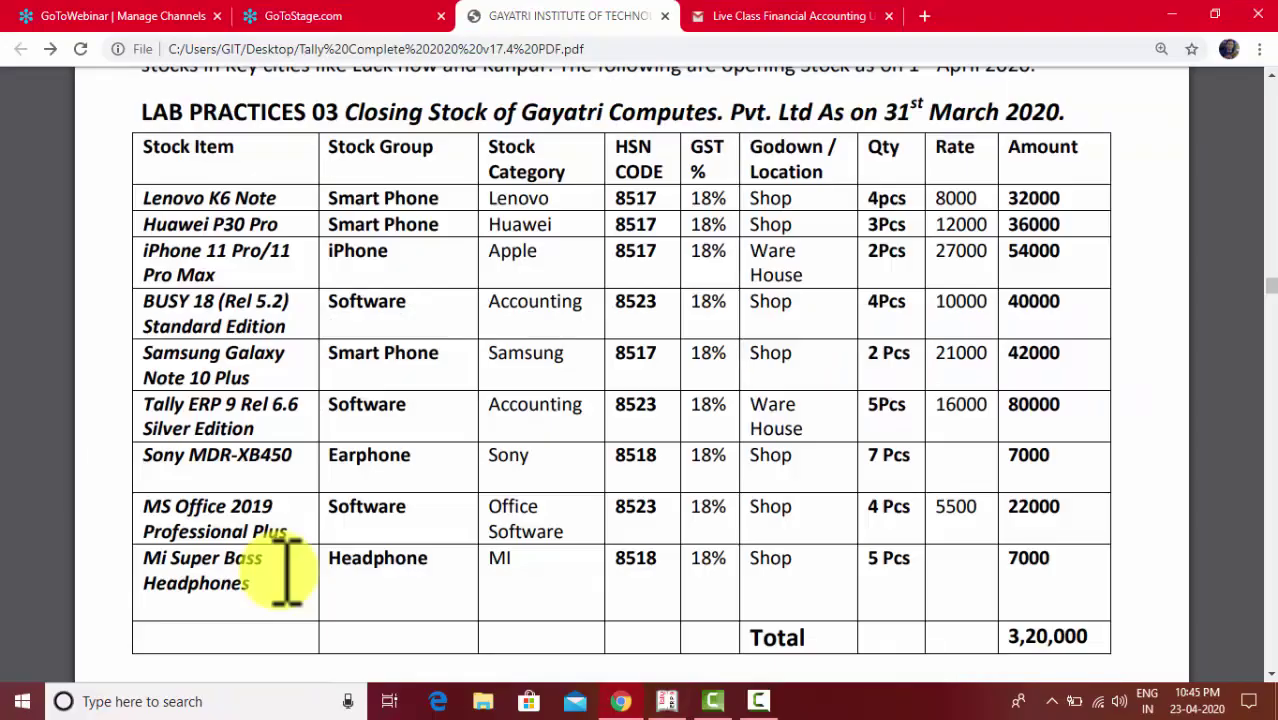
pyautogui.hotkey('alt', 'Tab')
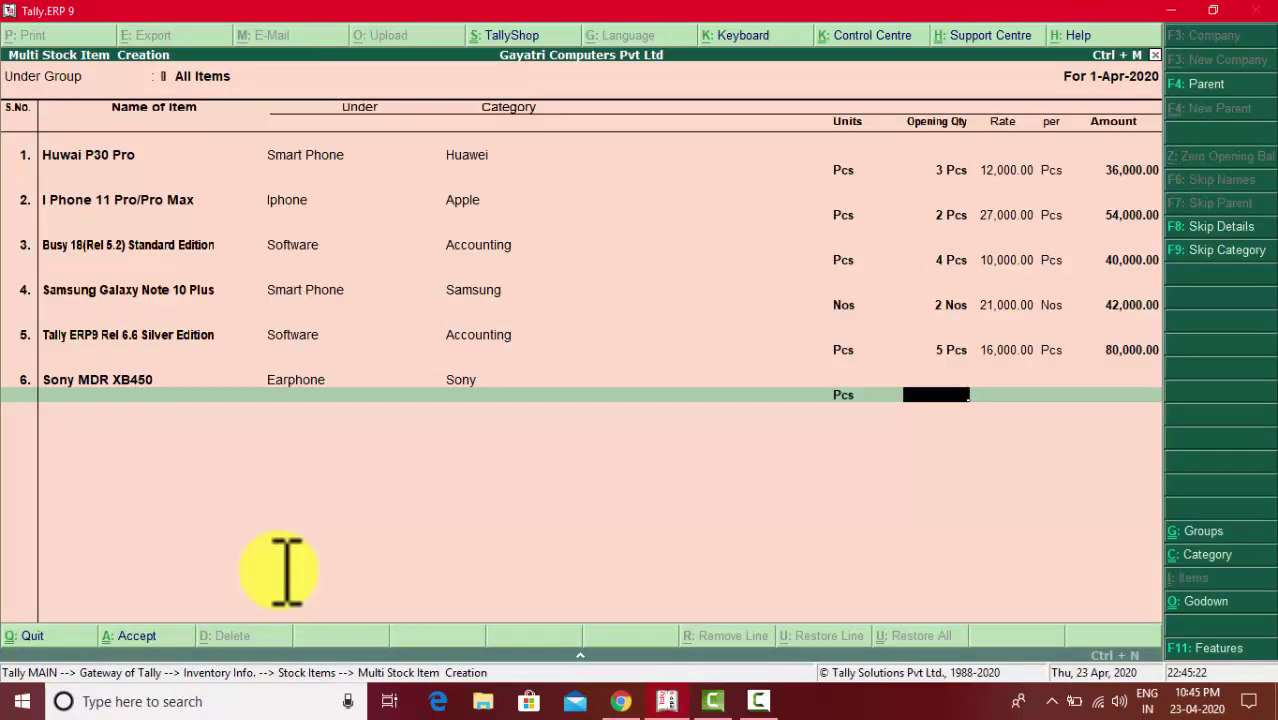
pyautogui.write('7')
pyautogui.press('Return')
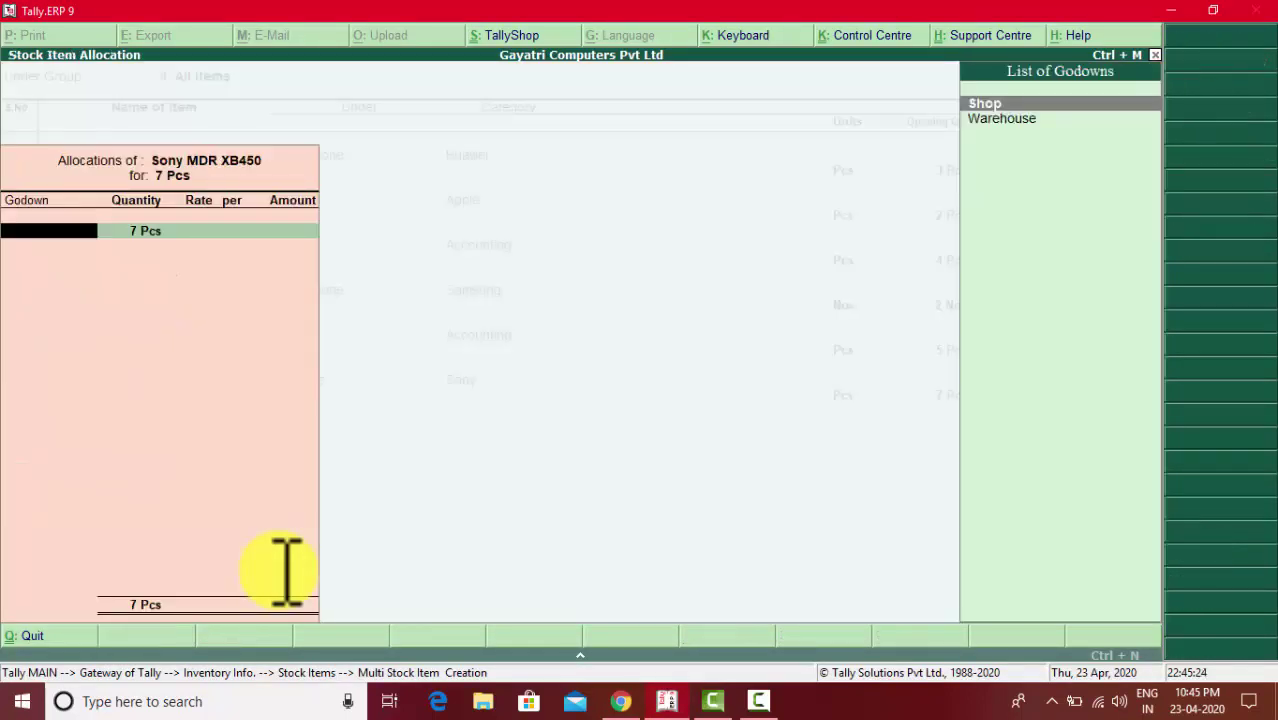
# - Allocate the 7 Pcs to the Shop godown with an amount of 7,000, leaving rate blank
pyautogui.hotkey('alt', 'Tab')
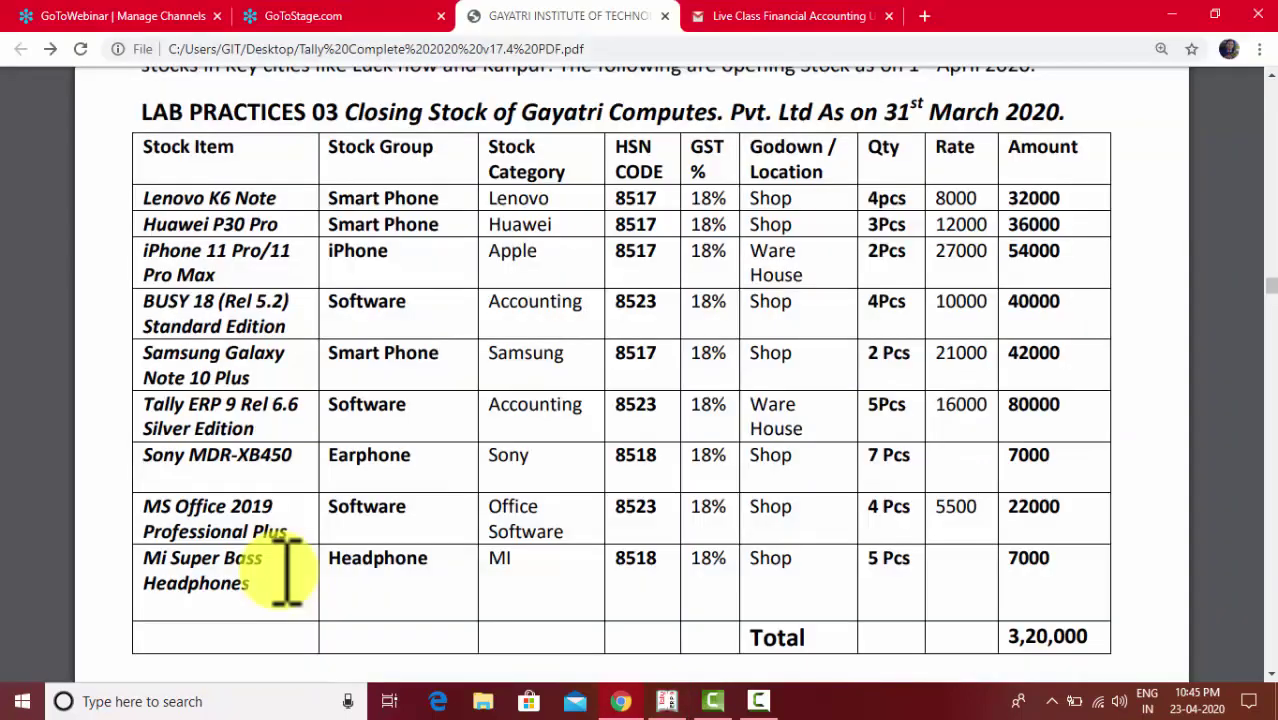
pyautogui.hotkey('alt', 'Tab')
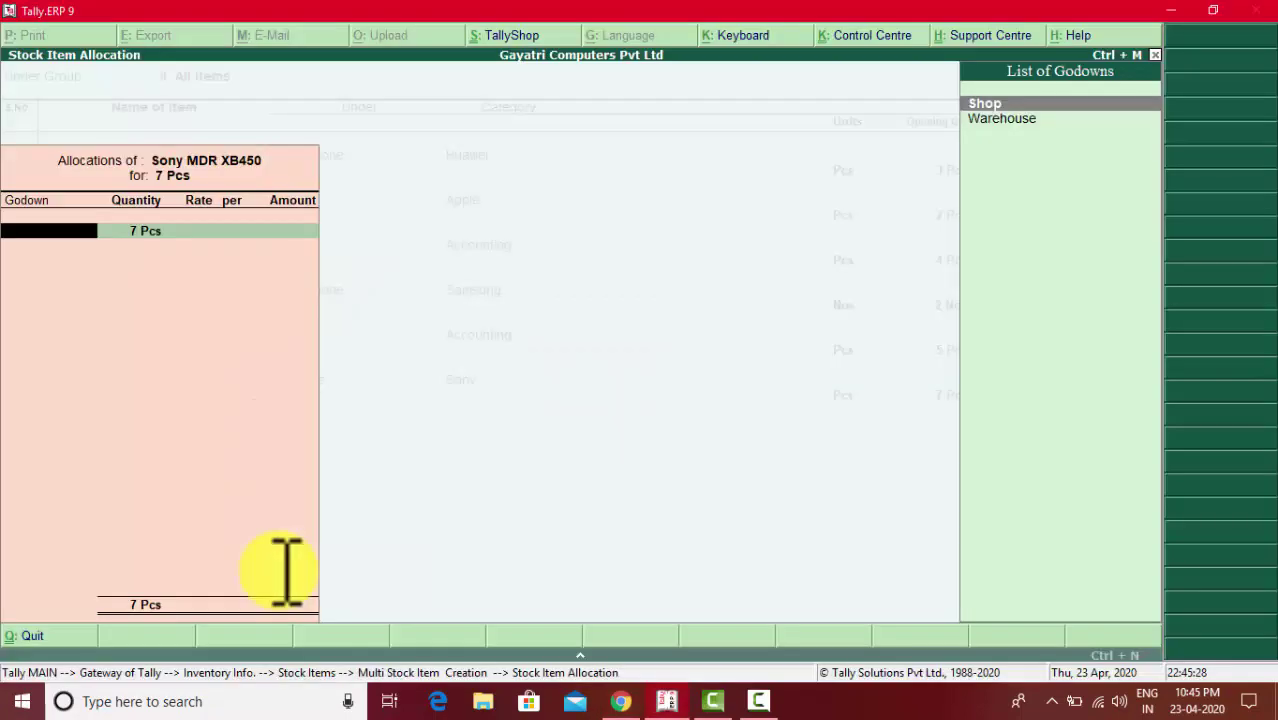
pyautogui.press('Return')
pyautogui.press('Return')
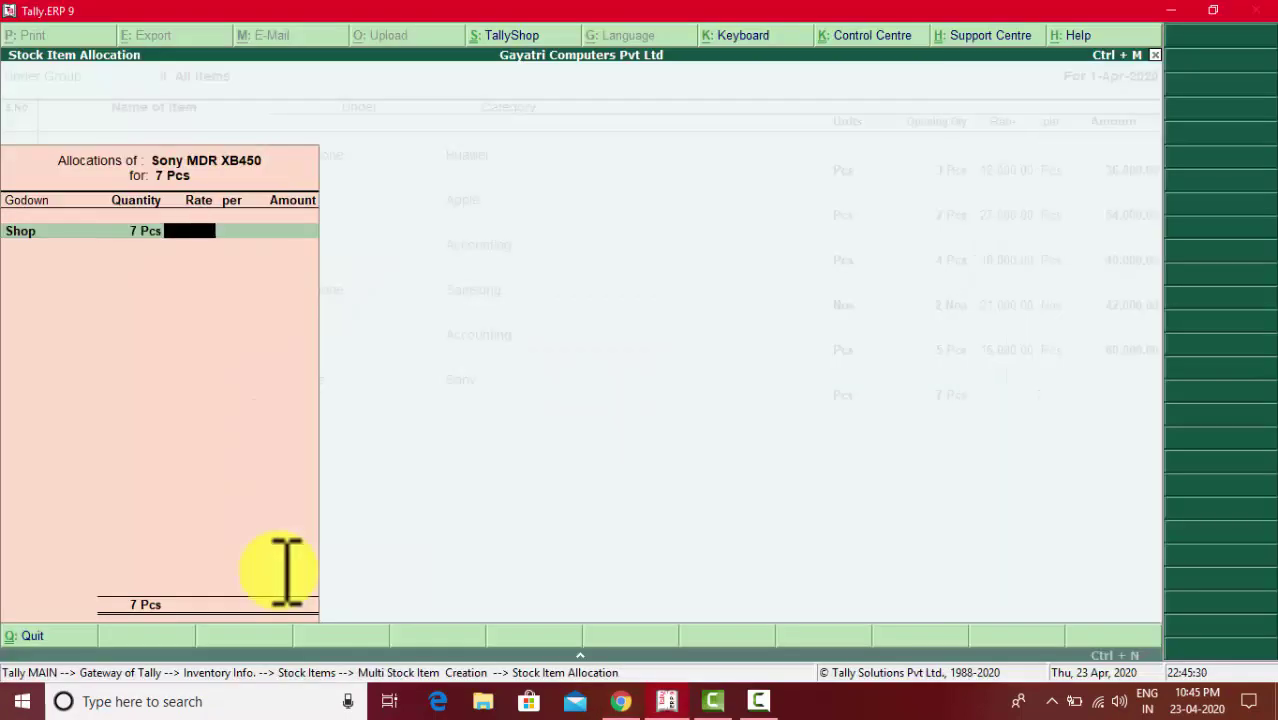
pyautogui.press('Return')
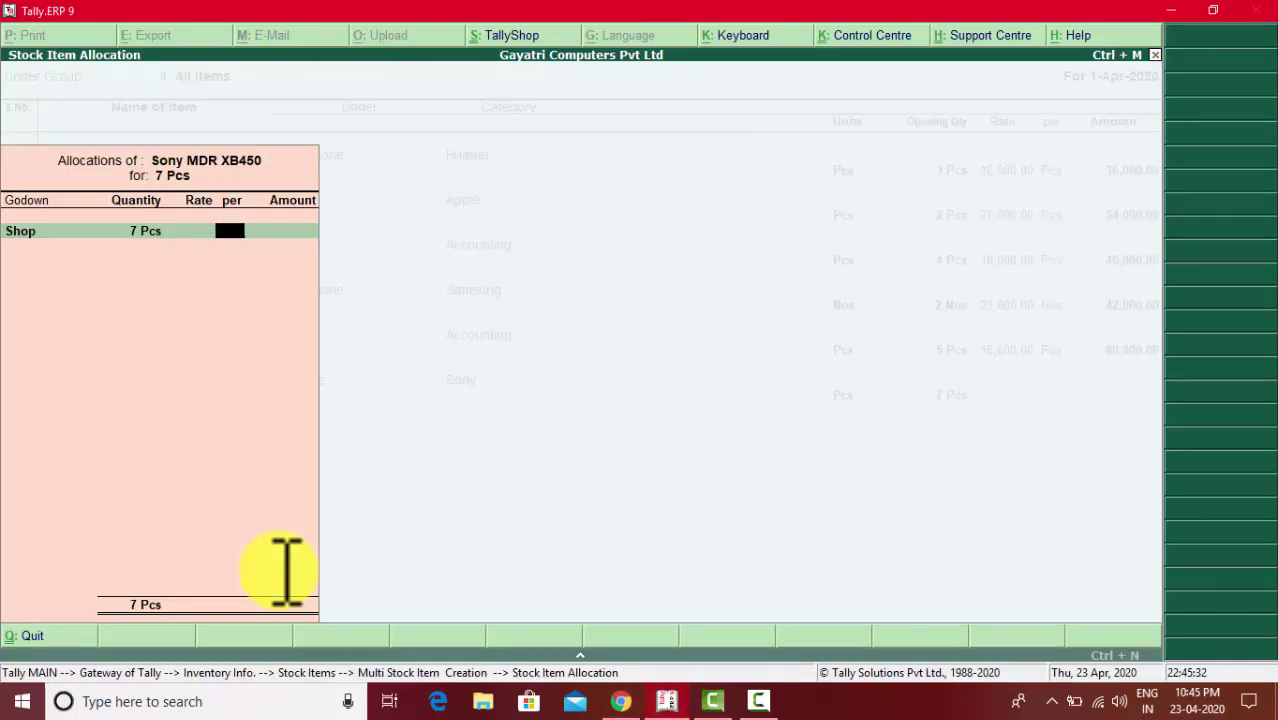
pyautogui.press('Return')
pyautogui.write('7000')
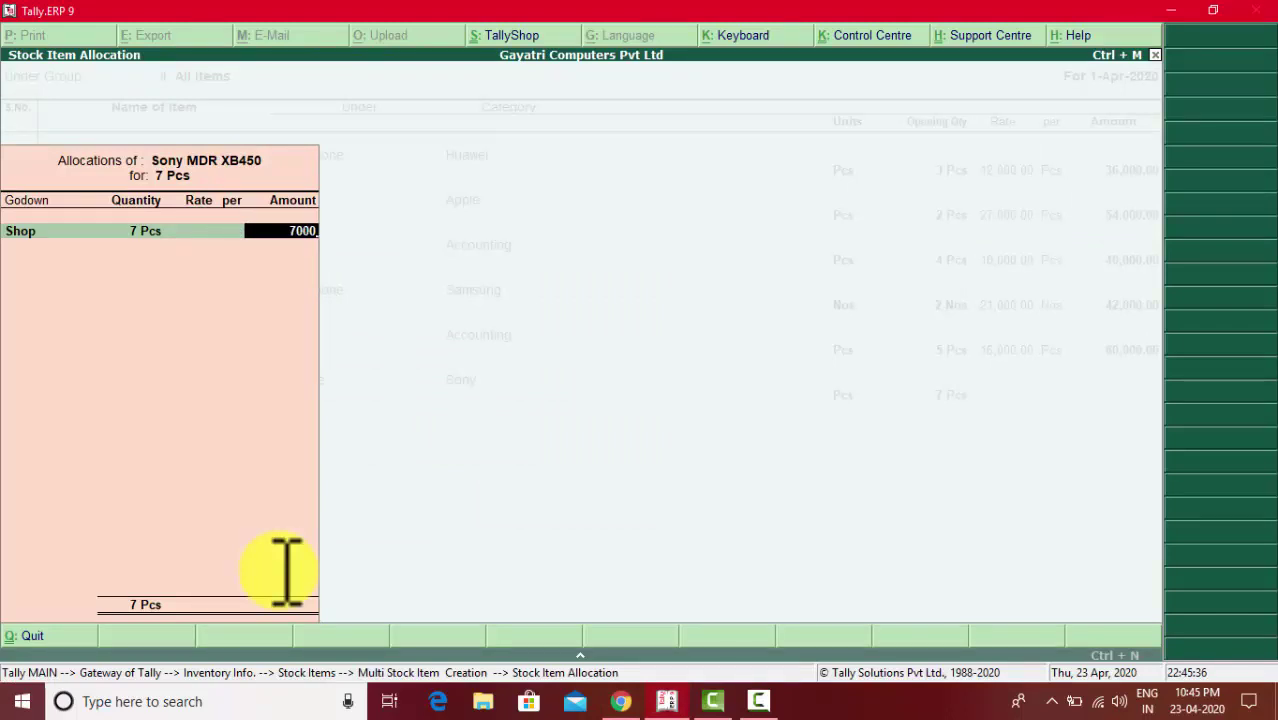
pyautogui.press('Return')
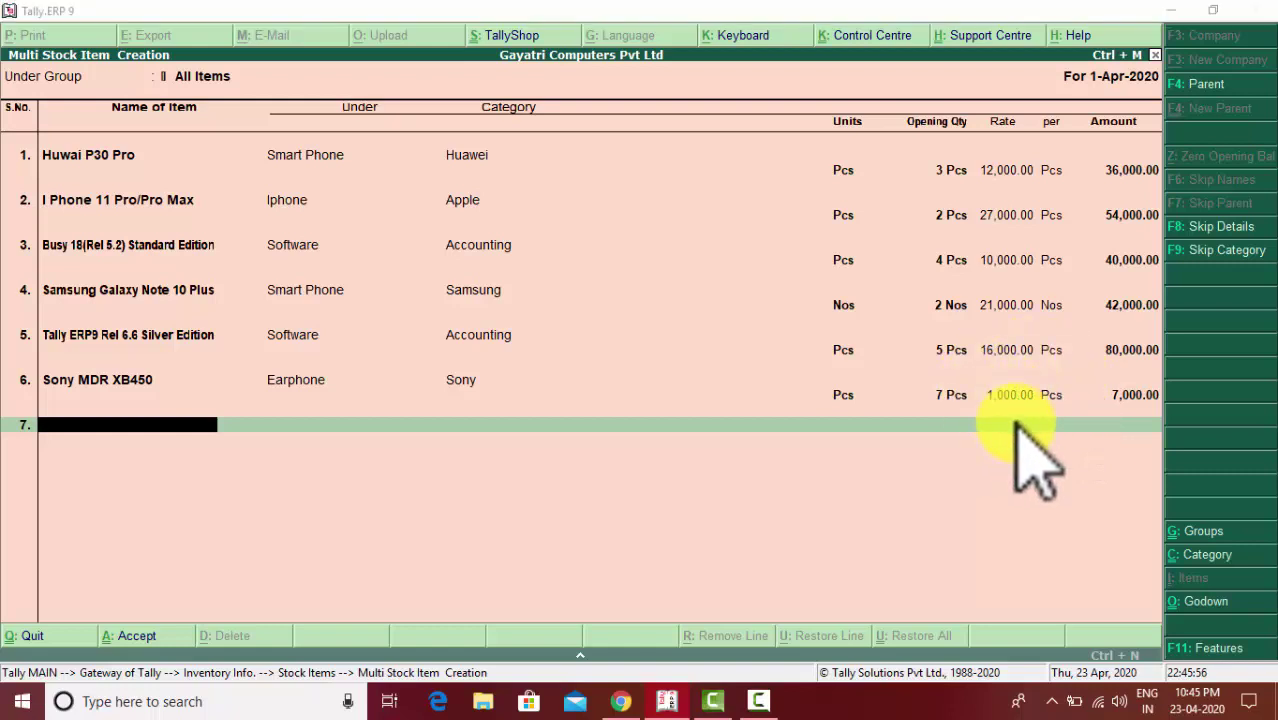
# - Name the row 7 stock item MS Office 2019 Professional PLus
pyautogui.hotkey('alt', 'Tab')
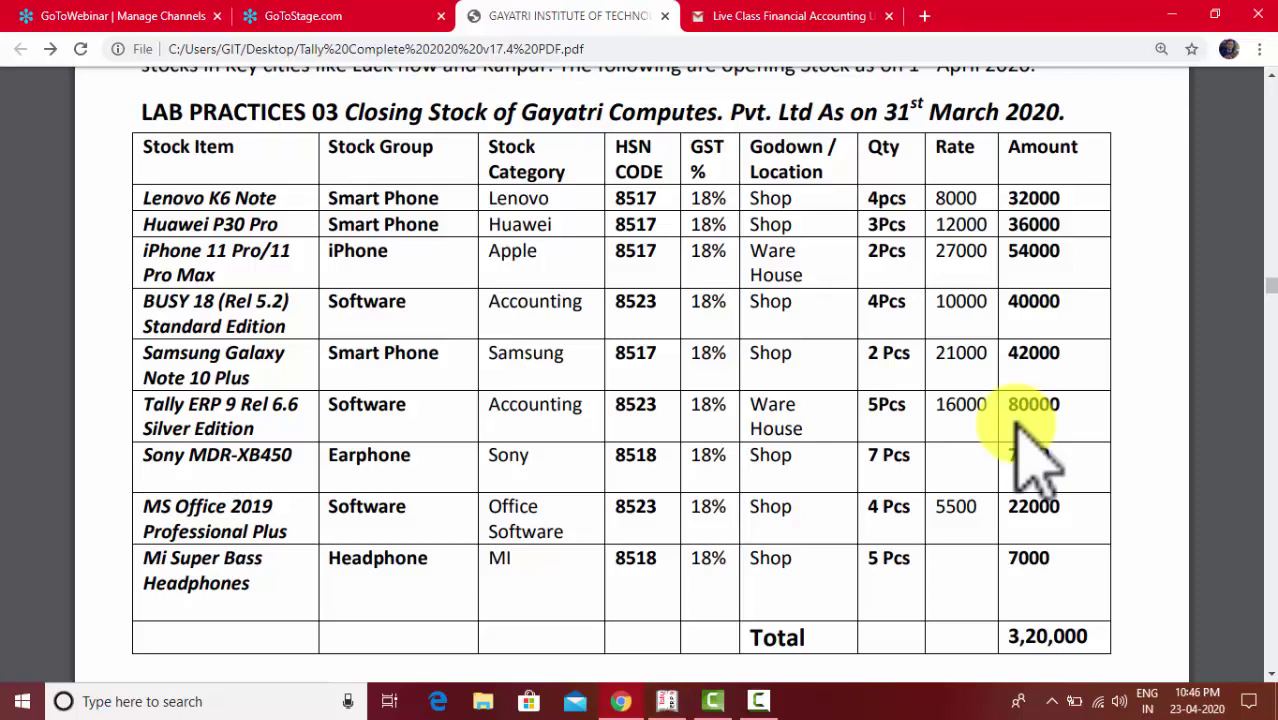
pyautogui.hotkey('alt', 'Tab')
pyautogui.write('MS ')
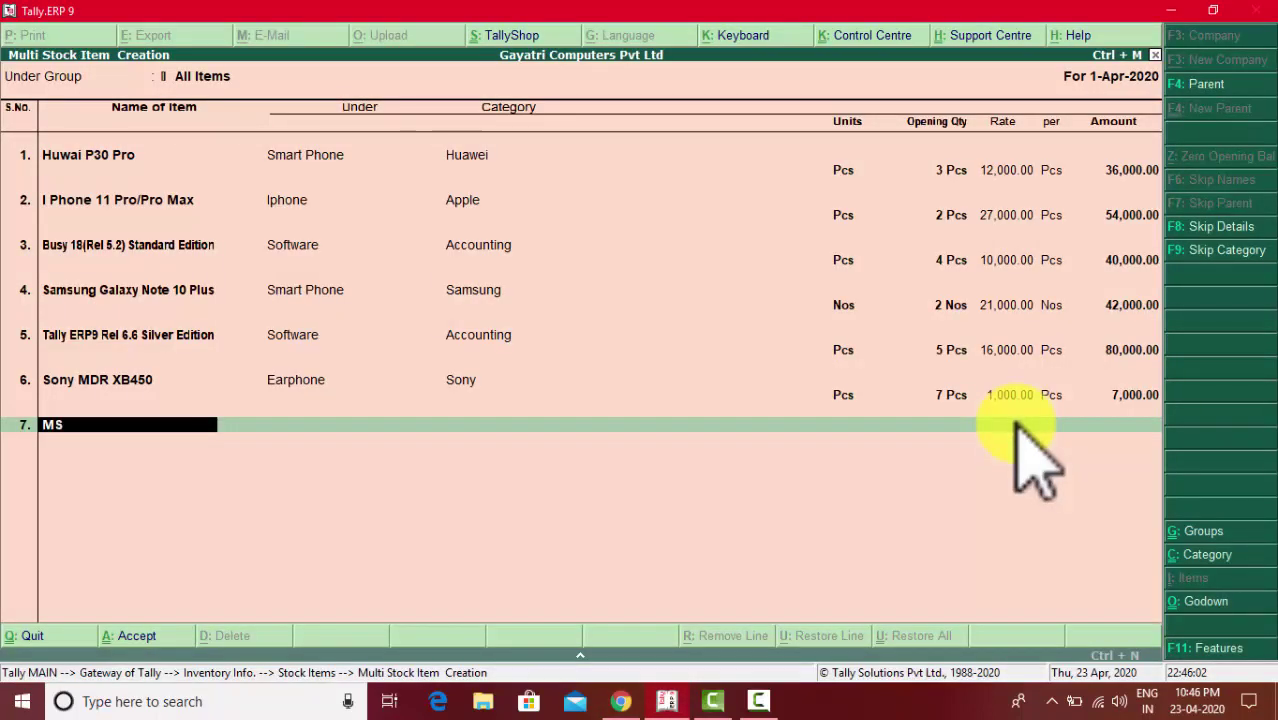
pyautogui.write('Office 2019 Pr')
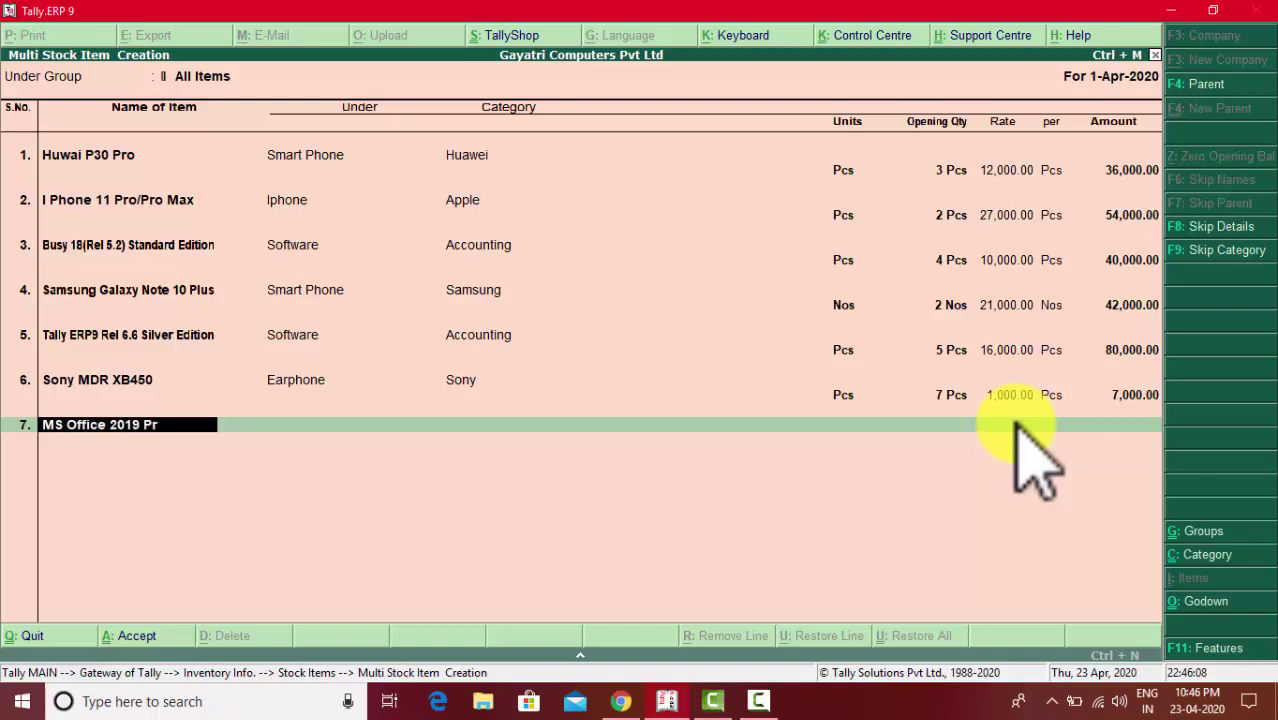
pyautogui.write('ofessional')
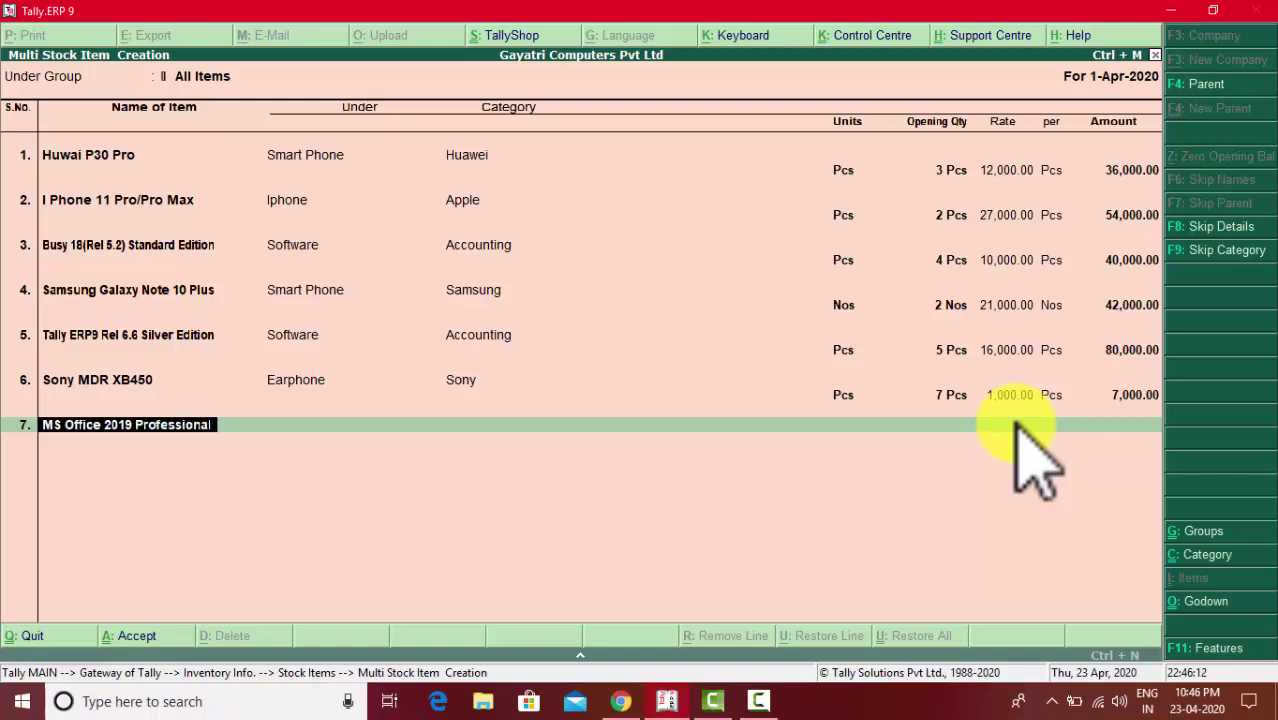
pyautogui.write('P')
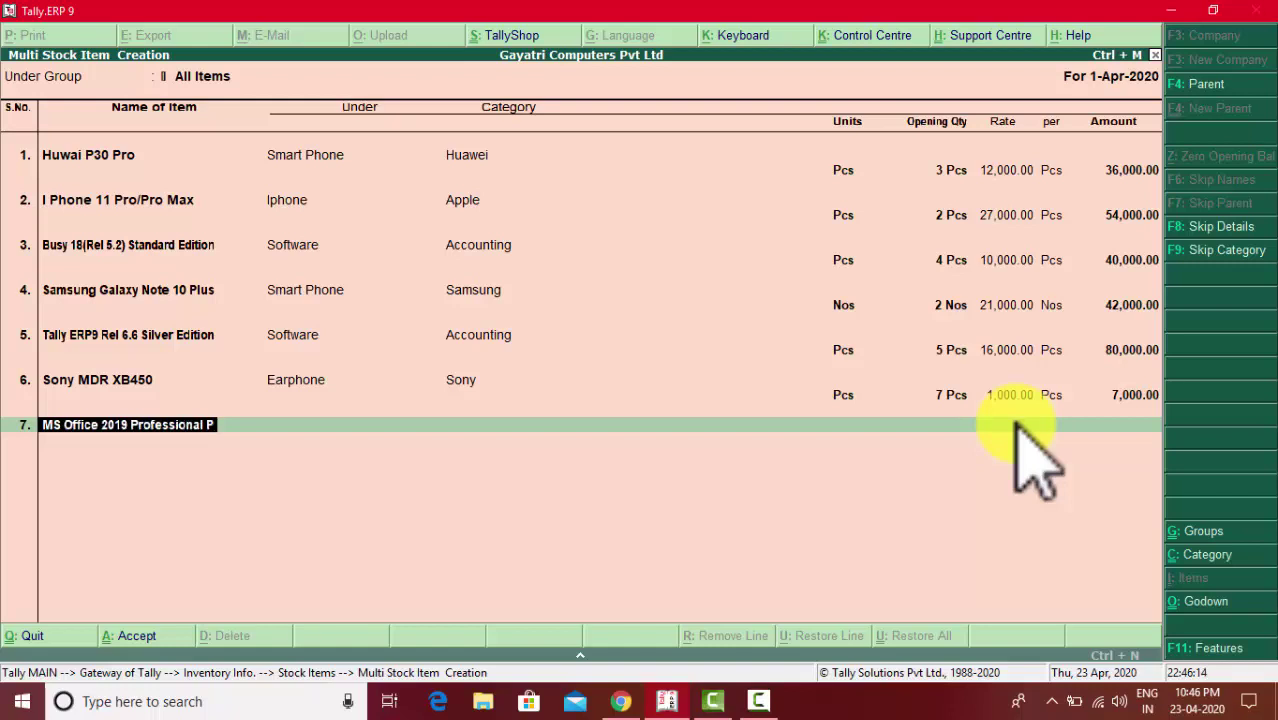
pyautogui.write('Lus')
pyautogui.press('Return')
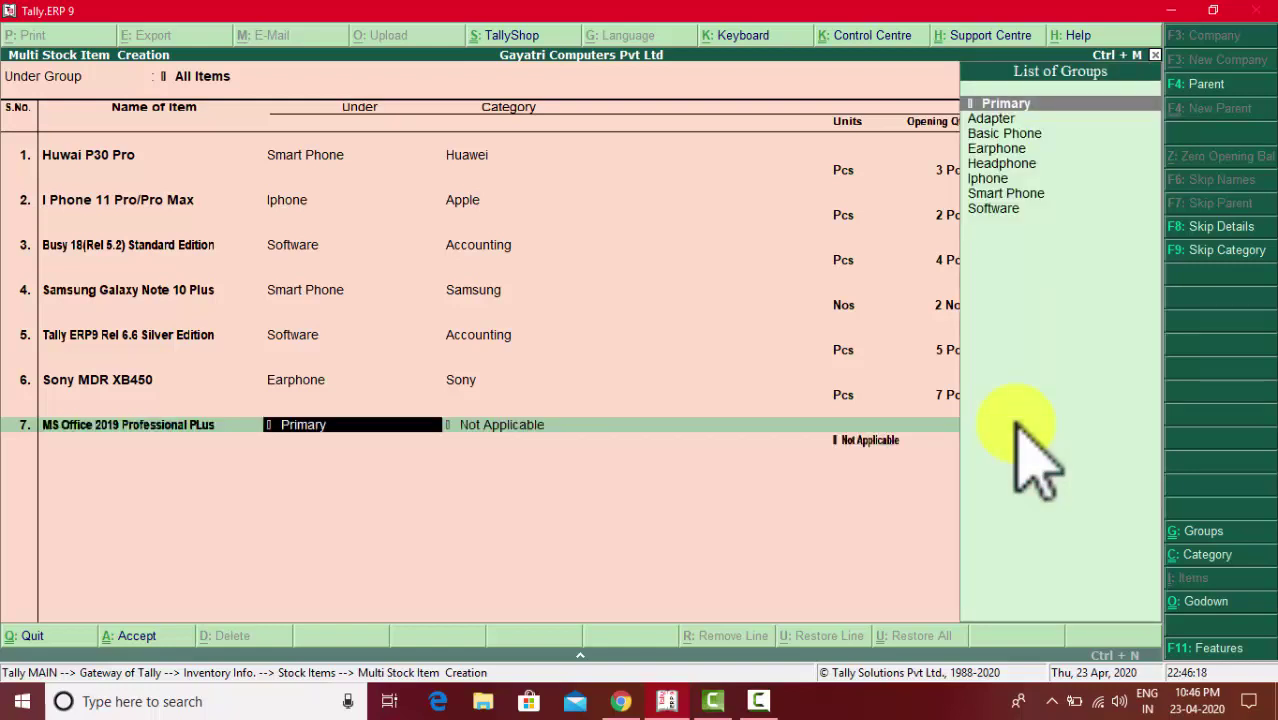
# - Set its group to Software, category Office Software, and unit Pcs
pyautogui.press('Down')
pyautogui.press('Down')
pyautogui.press('Down')
pyautogui.press('Down')
pyautogui.press('Down')
pyautogui.press('Down')
pyautogui.press('Down')
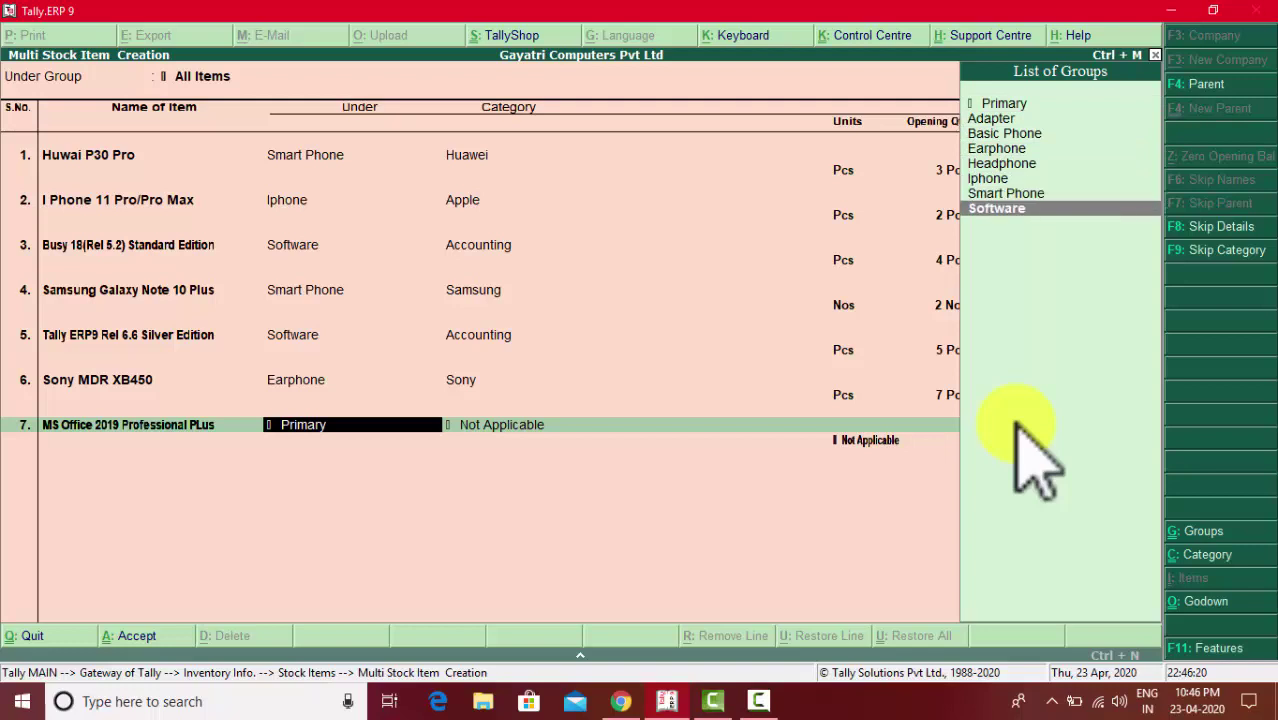
pyautogui.press('Return')
pyautogui.press('Down')
pyautogui.press('Down')
pyautogui.press('Down')
pyautogui.press('Down')
pyautogui.press('Down')
pyautogui.press('Down')
pyautogui.press('Down')
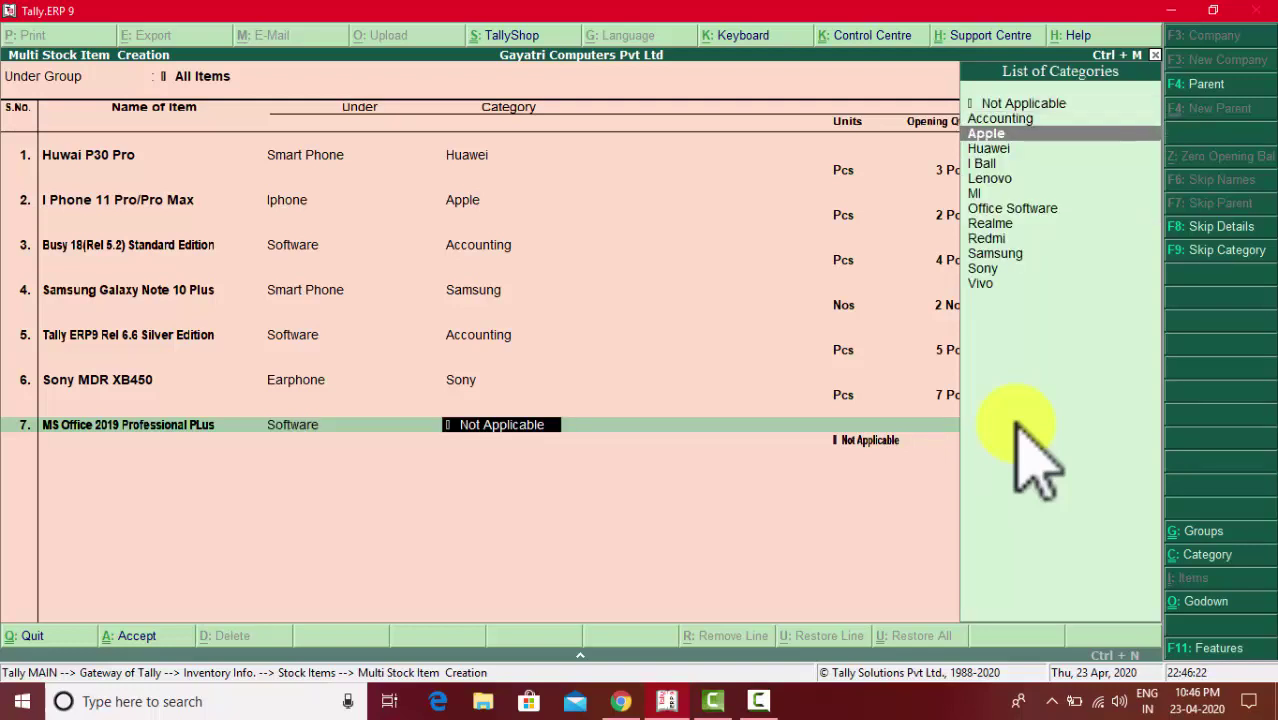
pyautogui.press('Return')
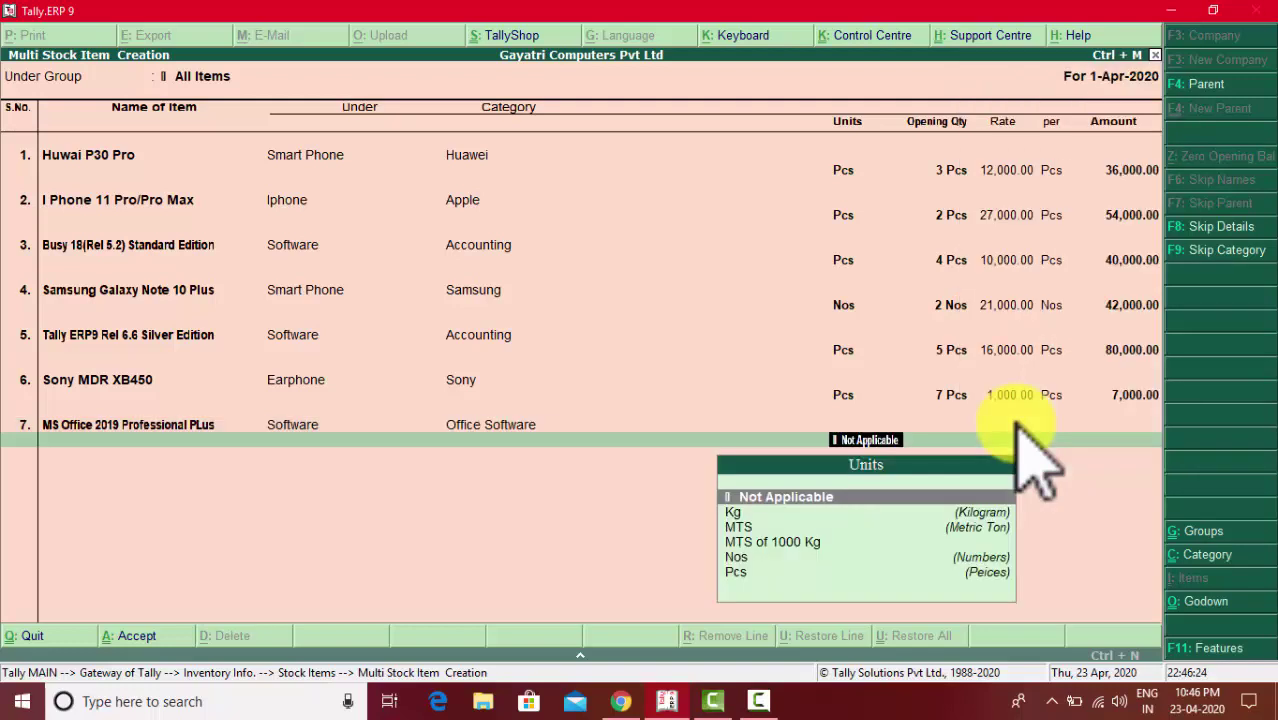
pyautogui.press('Down')
pyautogui.press('Down')
pyautogui.press('Down')
pyautogui.press('Down')
pyautogui.press('Down')
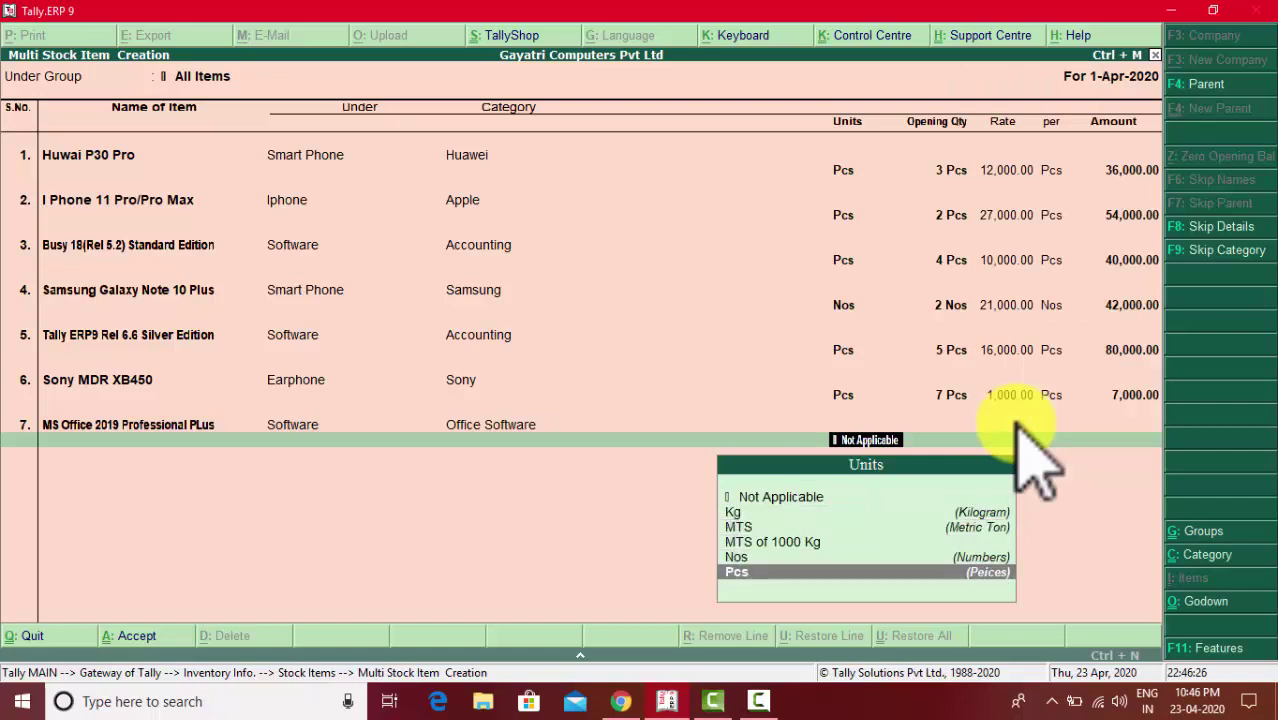
pyautogui.press('Return')
# - Enter an opening quantity of 4 Pcs and begin choosing its godown
pyautogui.hotkey('alt', 'Tab')
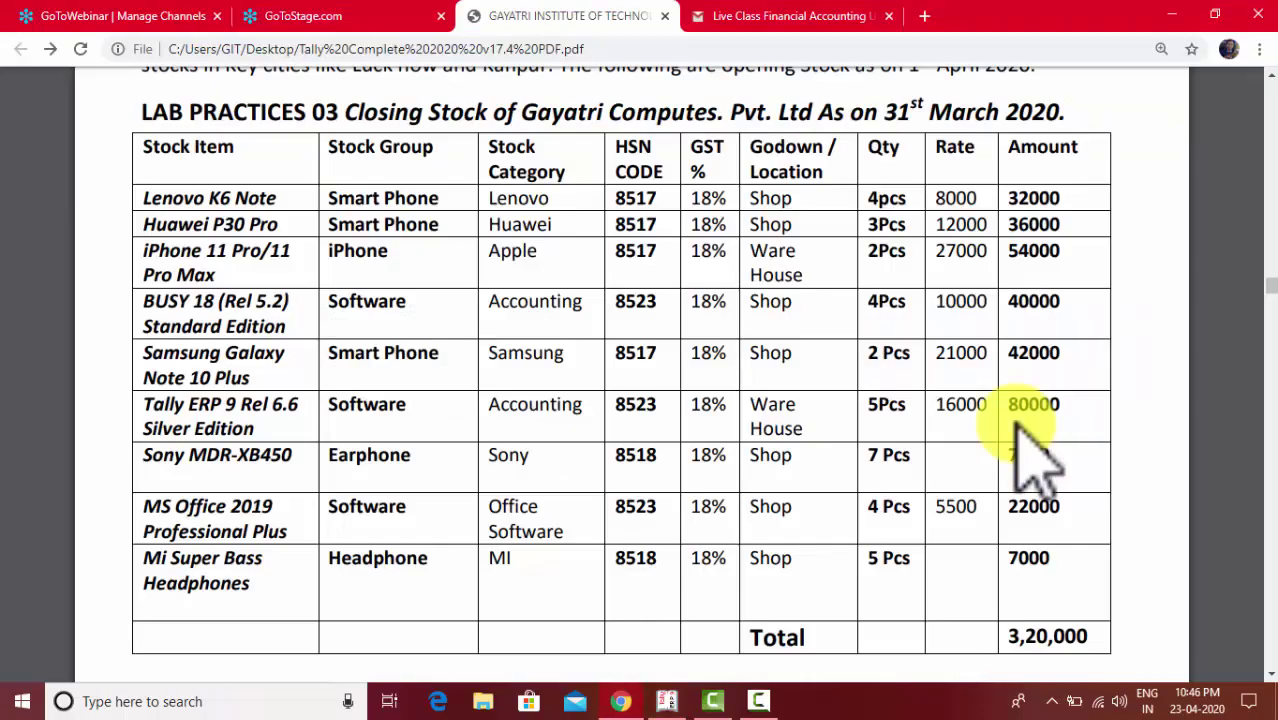
pyautogui.hotkey('alt', 'Tab')
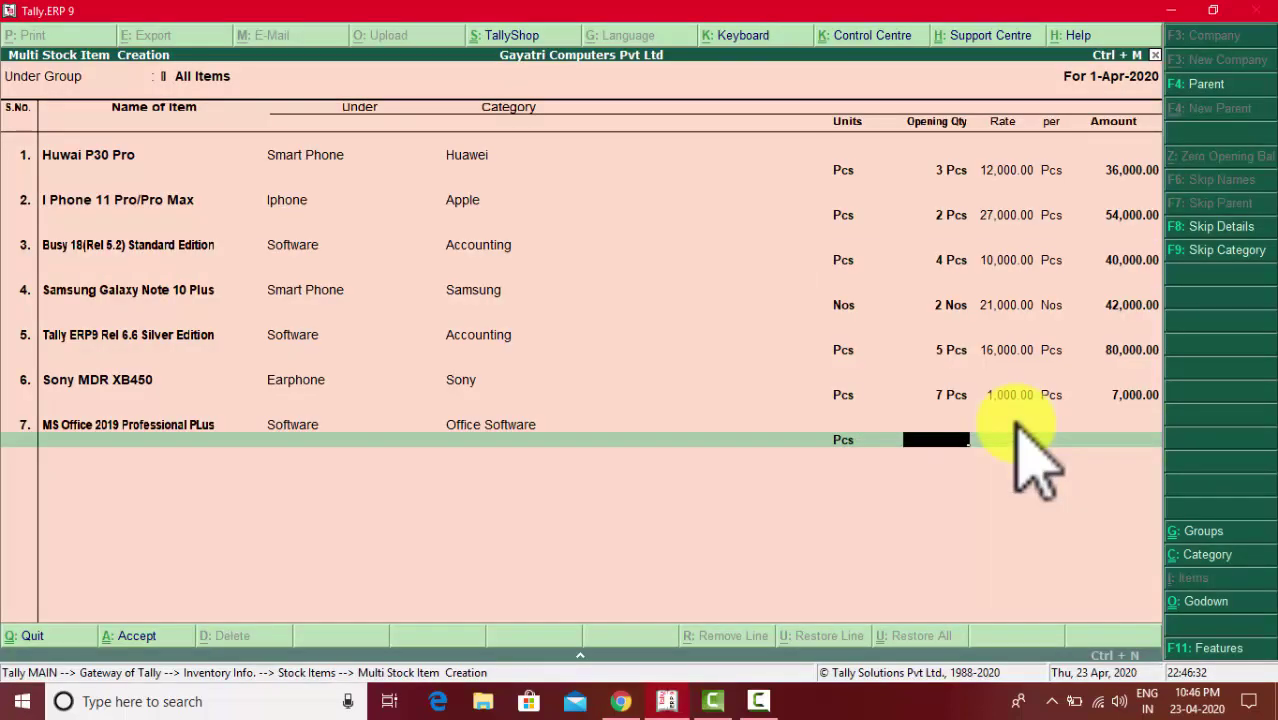
pyautogui.write('4')
pyautogui.press('Return')
pyautogui.hotkey('alt', 'Tab')
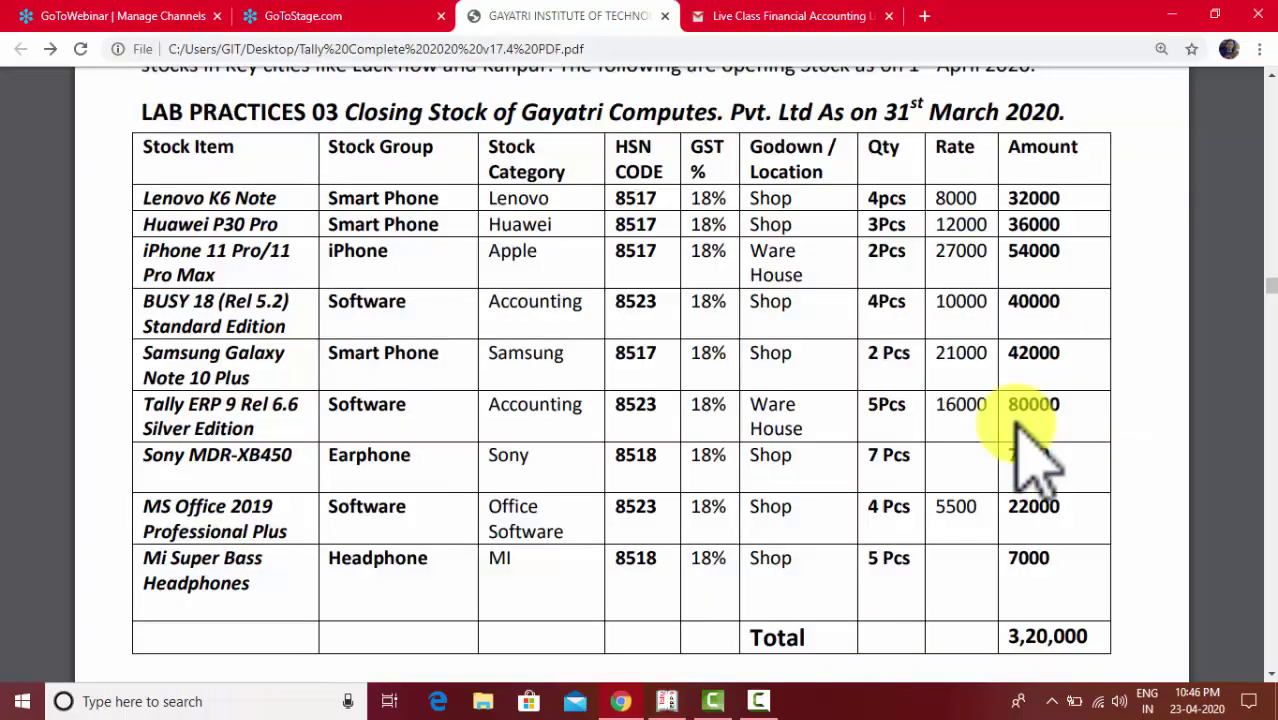
pyautogui.hotkey('alt', 'Tab')
pyautogui.press('Down')
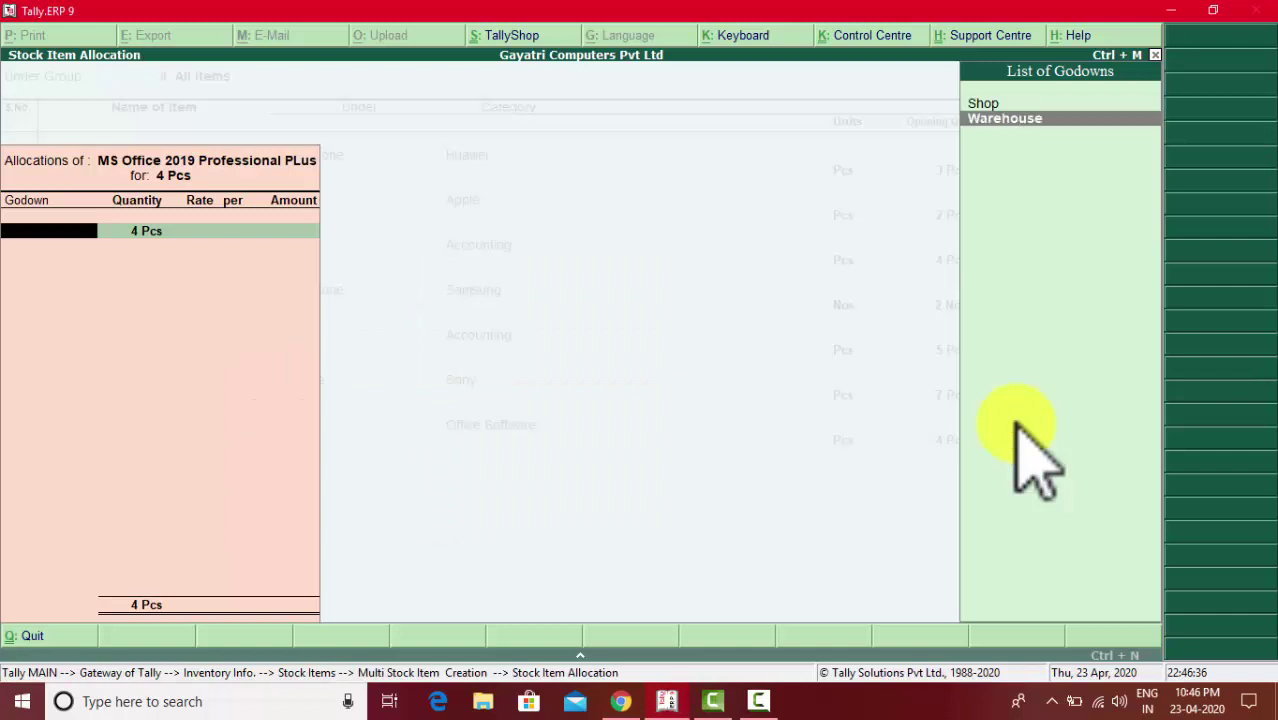
# - Allocate the 4 Pcs to Shop at 5,500 each, totalling 22,000
pyautogui.press('Up')
pyautogui.press('Return')
pyautogui.hotkey('alt', 'Tab')
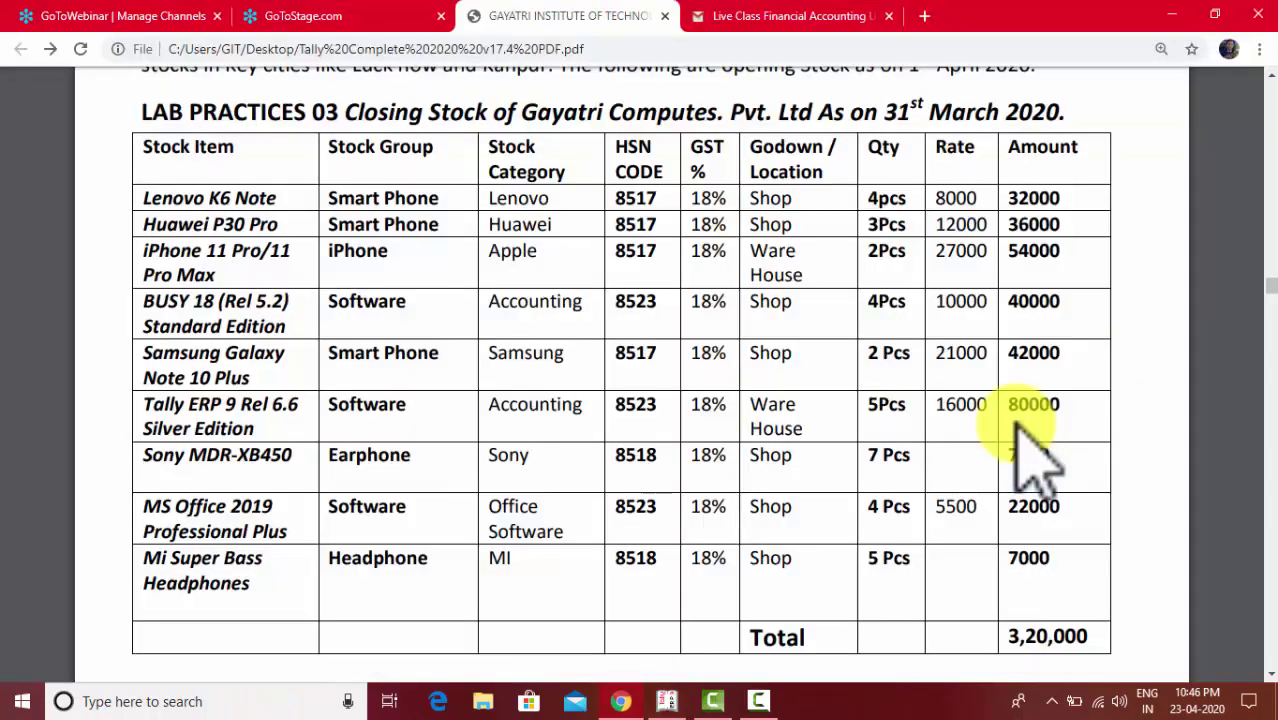
pyautogui.hotkey('alt', 'Tab')
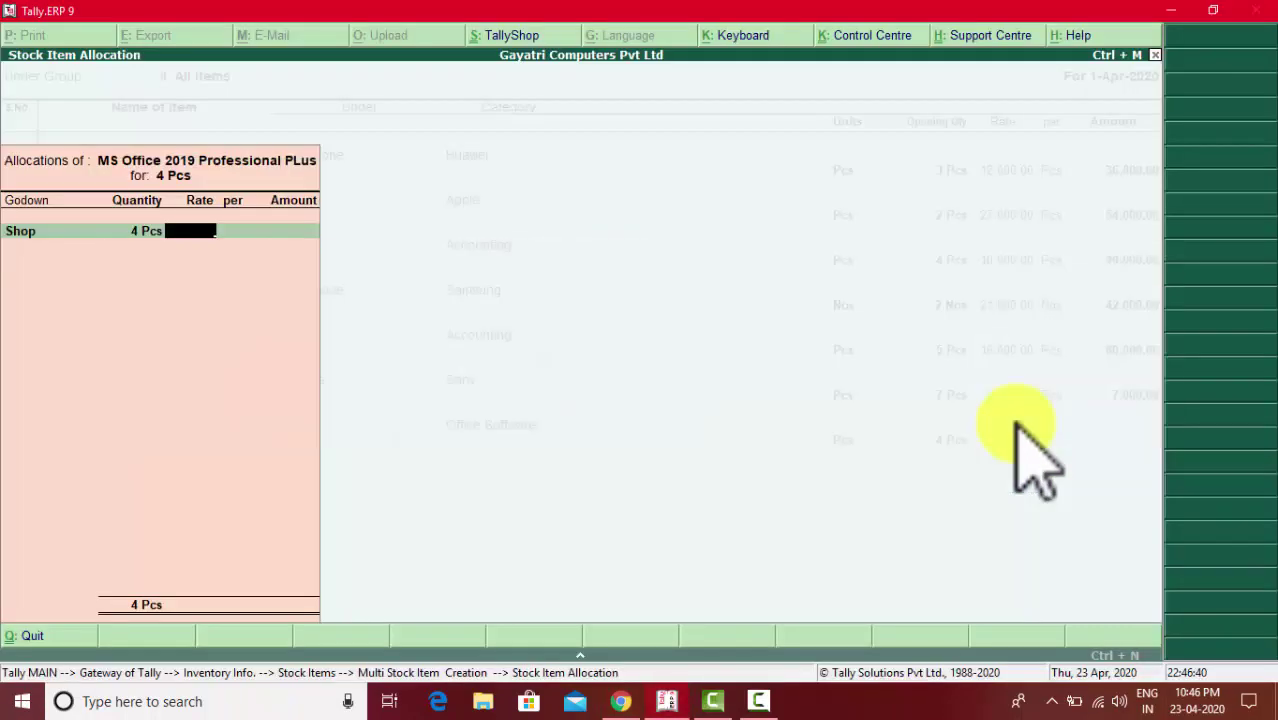
pyautogui.write('5500')
pyautogui.press('Return')
pyautogui.press('Return')
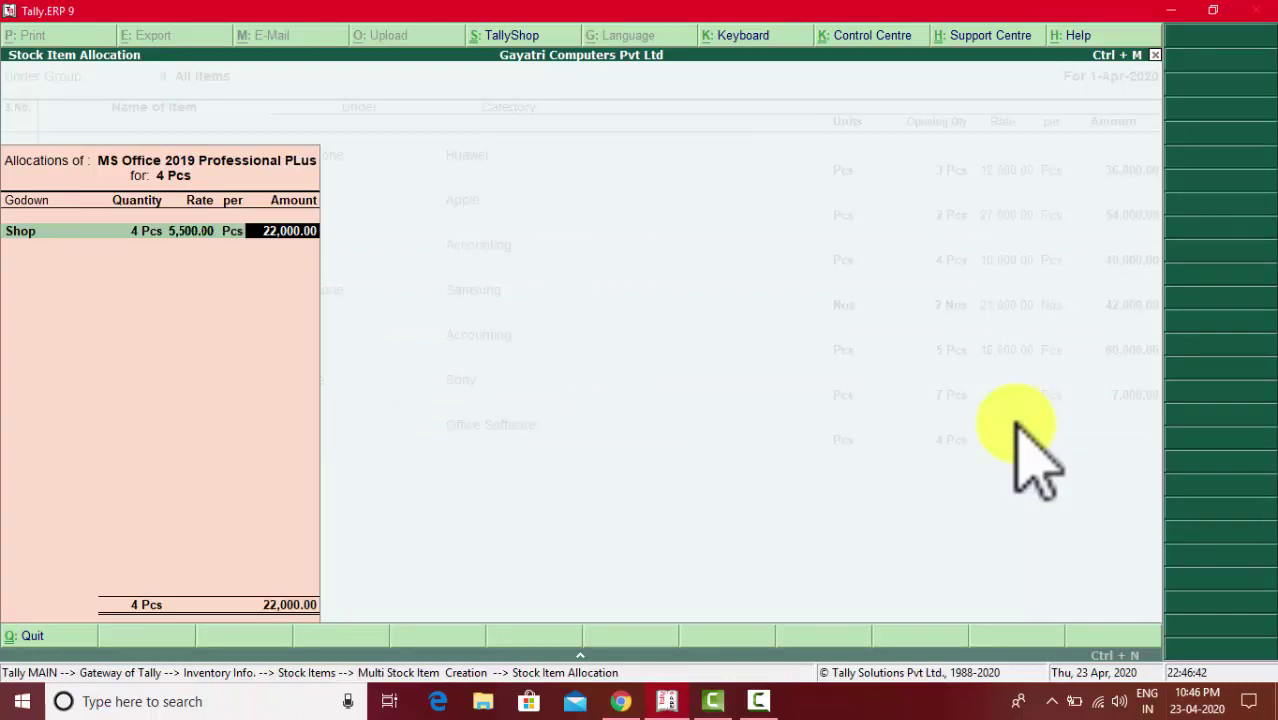
pyautogui.press('Return')
pyautogui.press('Return')
# - Start row 8 with the item name MI SupperBass Earphone
pyautogui.hotkey('alt', 'Tab')
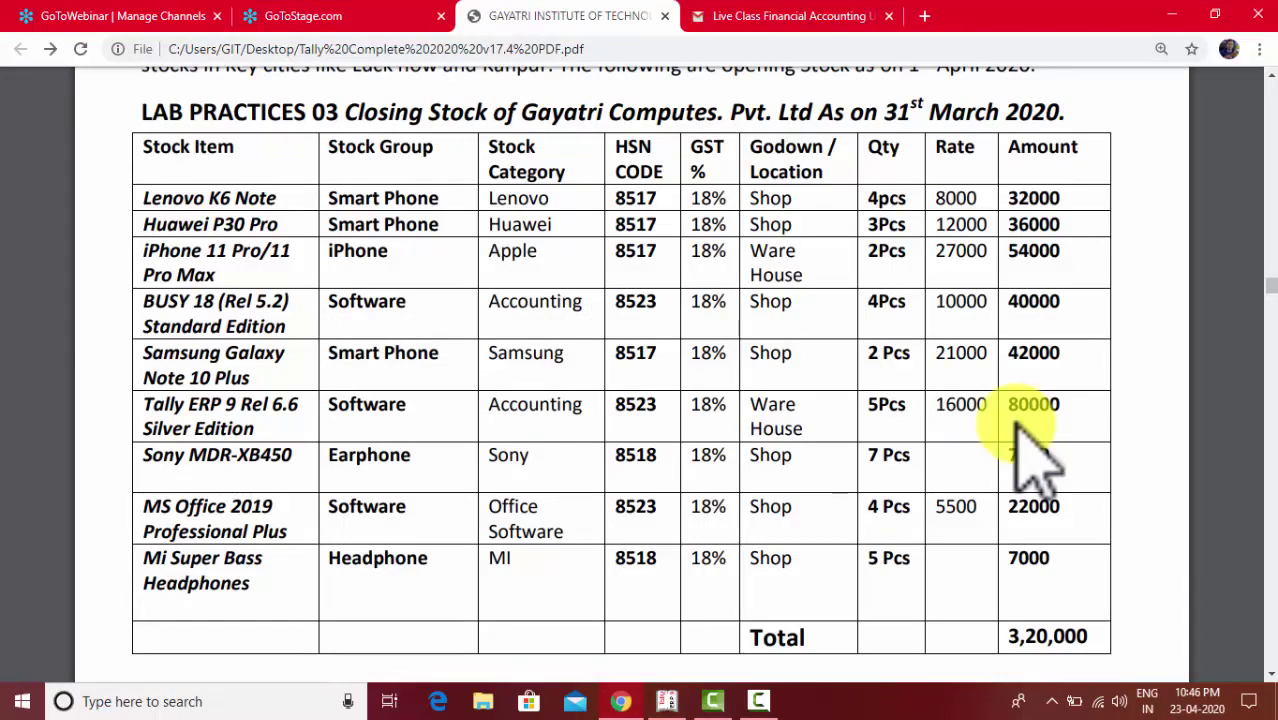
pyautogui.hotkey('alt', 'Tab')
pyautogui.write('M')
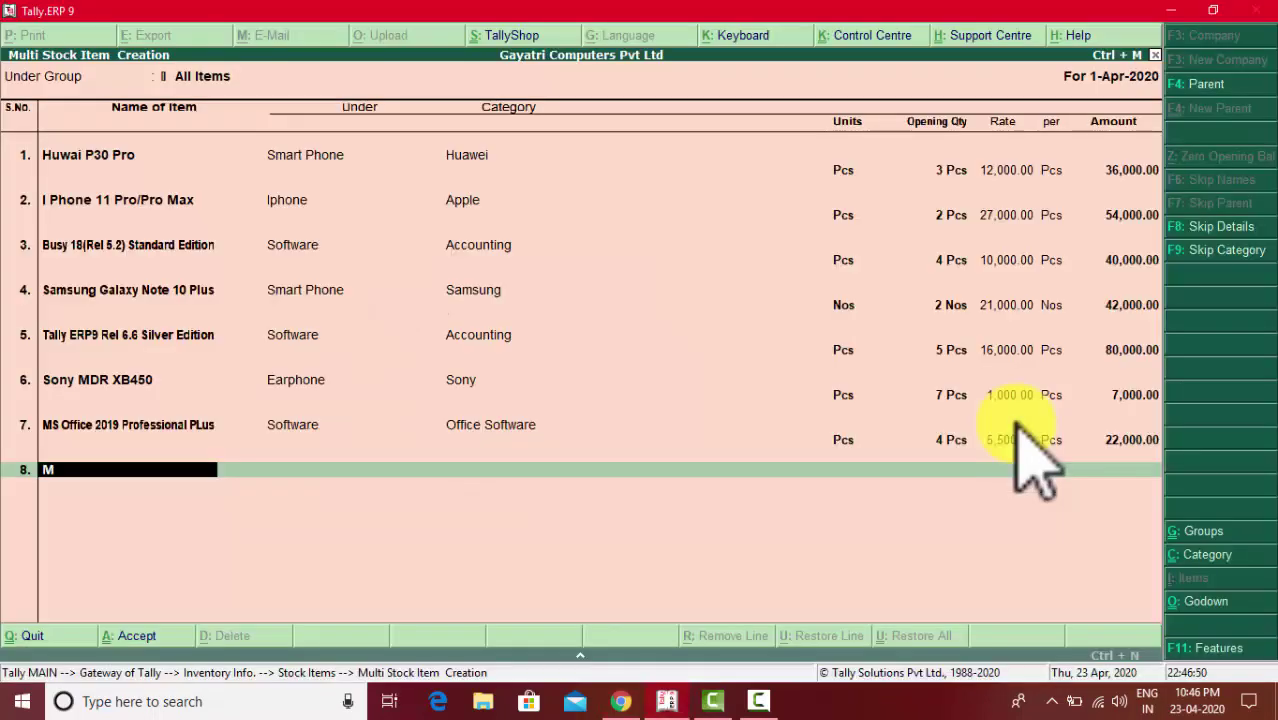
pyautogui.write('I SupperBass')
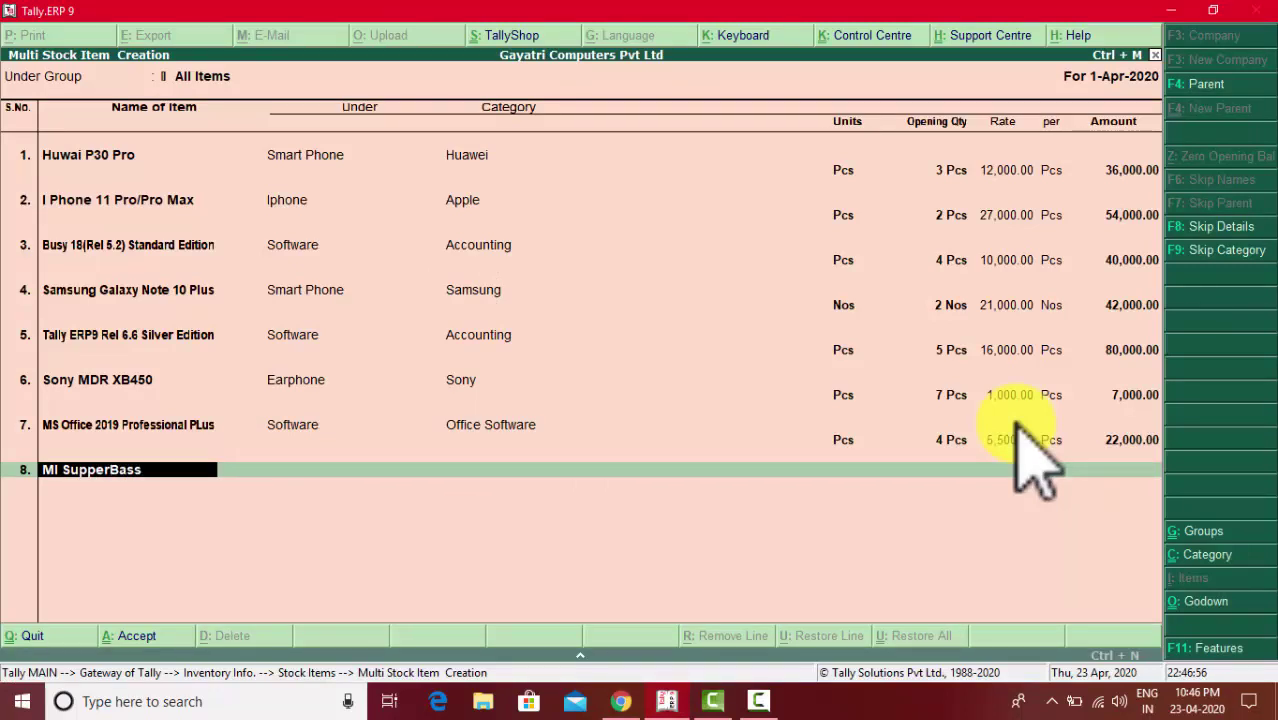
pyautogui.write(' Earphone')
# - Put MI SupperBass Earphone under group Earphone, category MI, unit Pcs
pyautogui.press('Return')
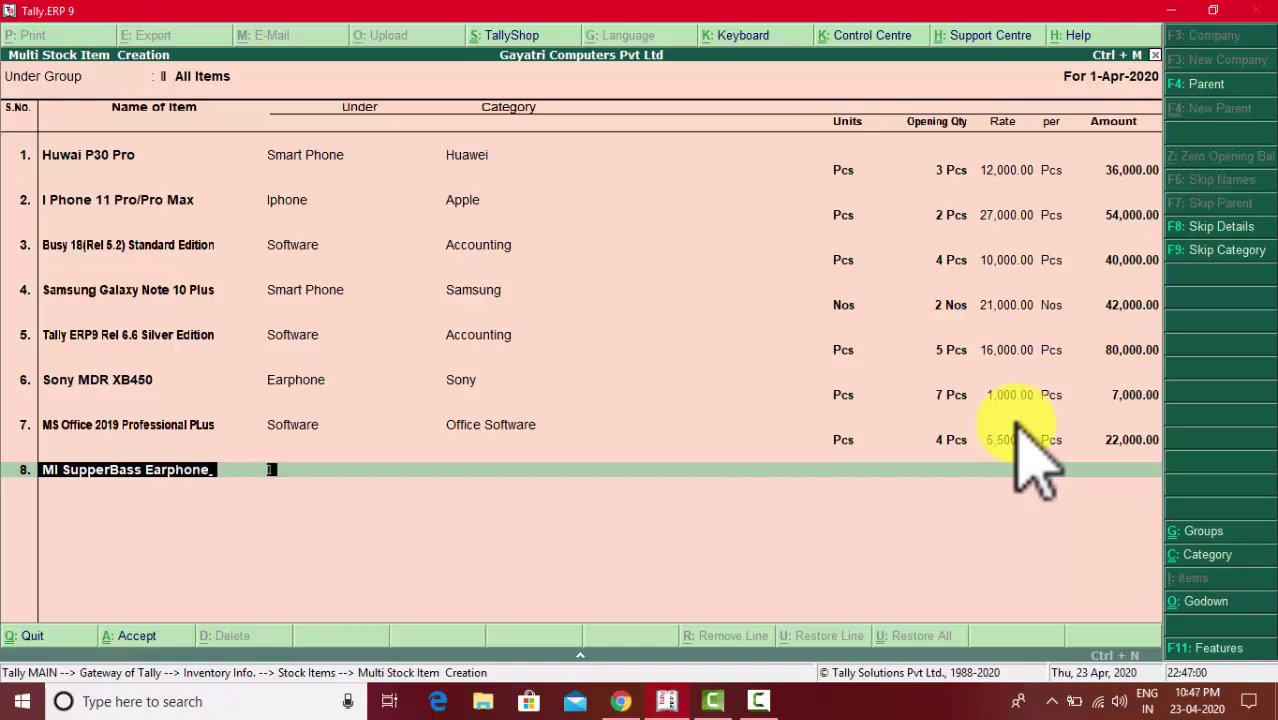
pyautogui.press('Down')
pyautogui.press('Down')
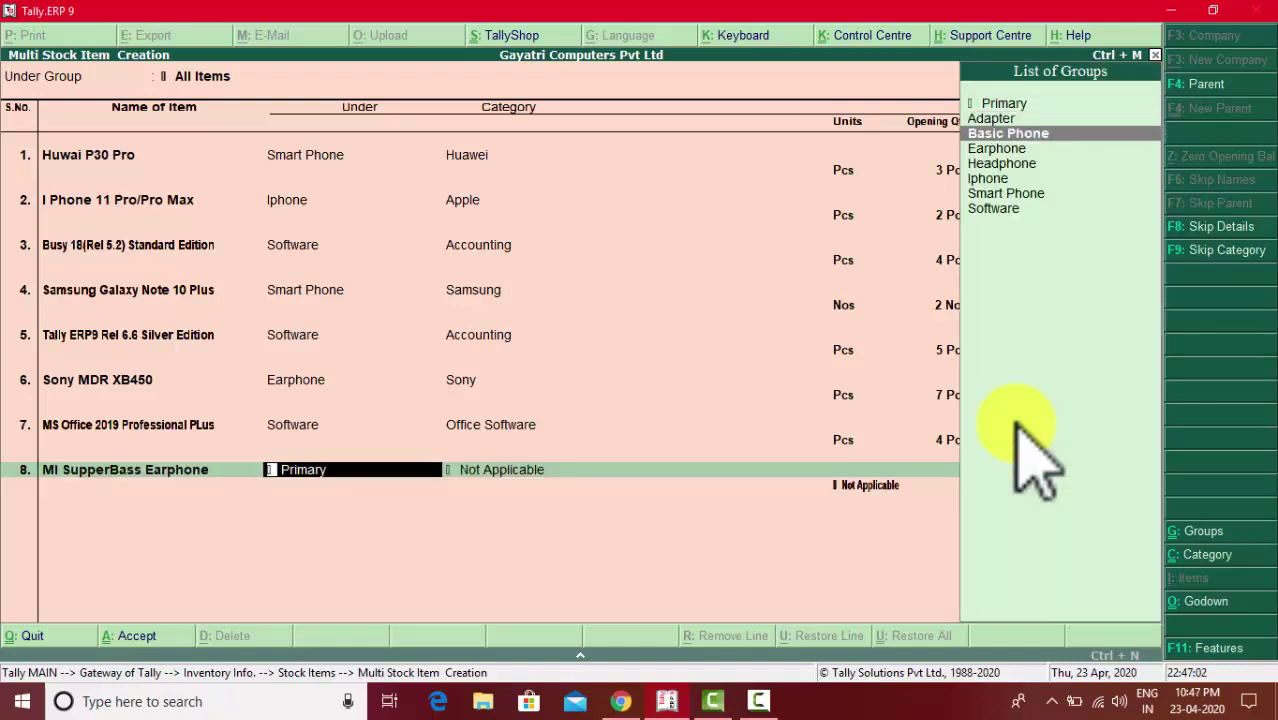
pyautogui.press('Down')
pyautogui.press('Return')
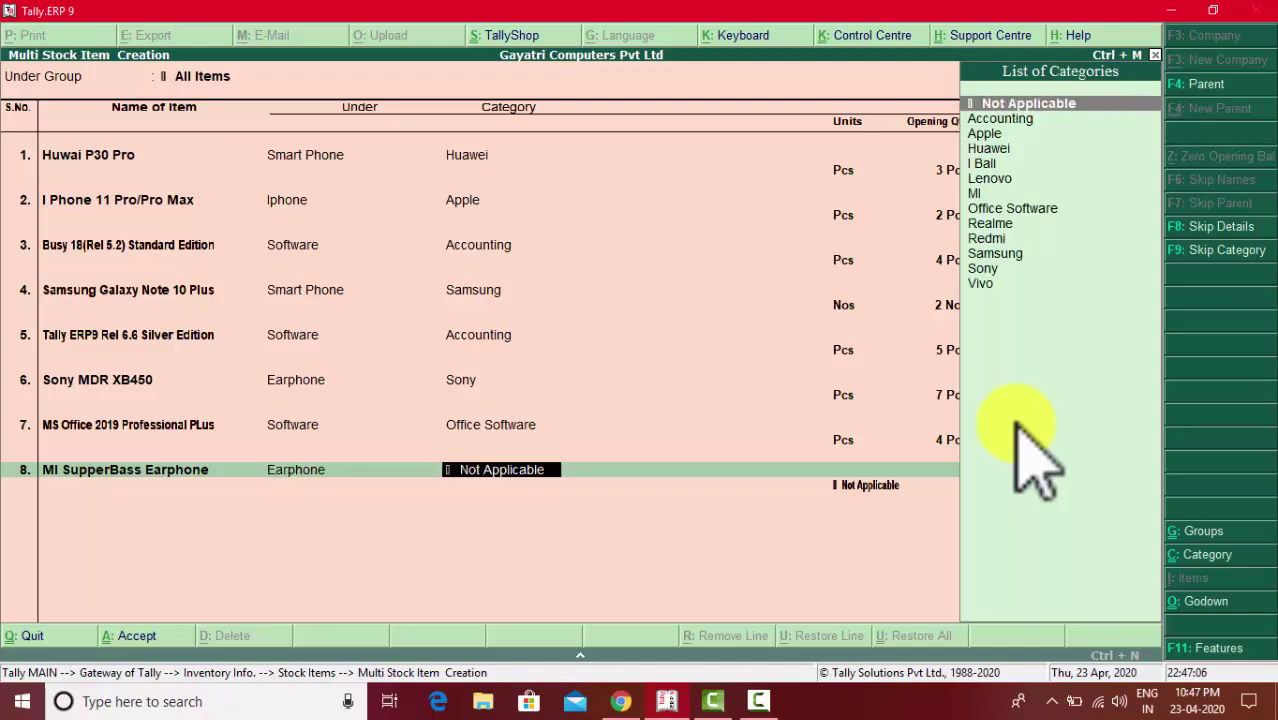
pyautogui.press('Down')
pyautogui.press('Down')
pyautogui.press('Down')
pyautogui.press('Down')
pyautogui.press('Down')
pyautogui.press('Down')
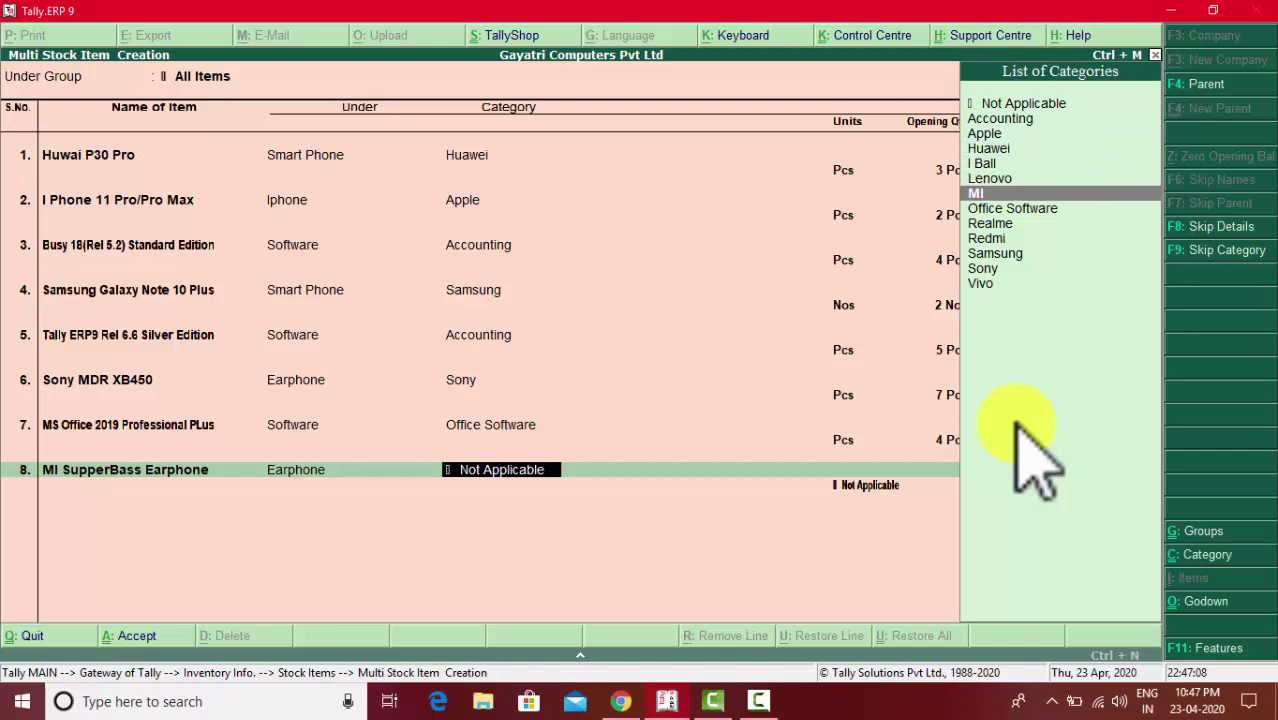
pyautogui.press('Return')
pyautogui.press('Down')
pyautogui.press('Down')
pyautogui.press('Down')
pyautogui.press('Down')
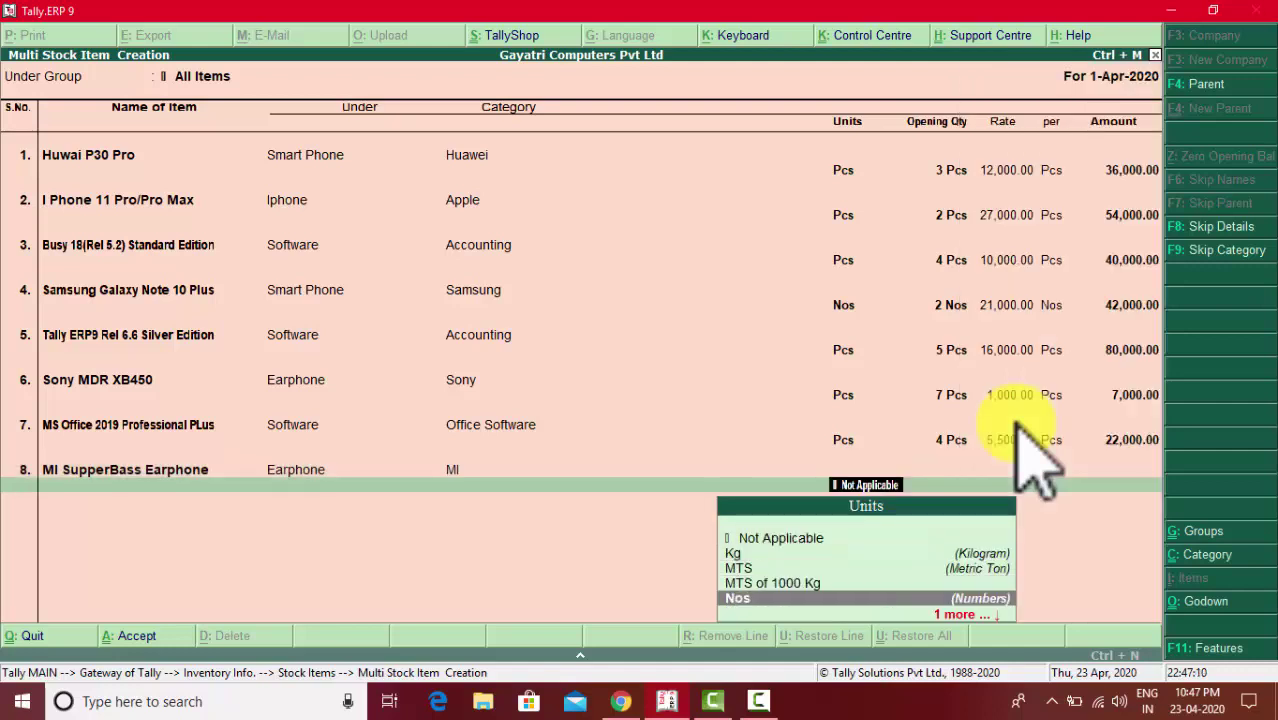
pyautogui.press('Down')
pyautogui.press('Return')
# - Enter opening quantity 5 Pcs in the Shop godown with an amount of 7,000
pyautogui.hotkey('alt', 'Tab')
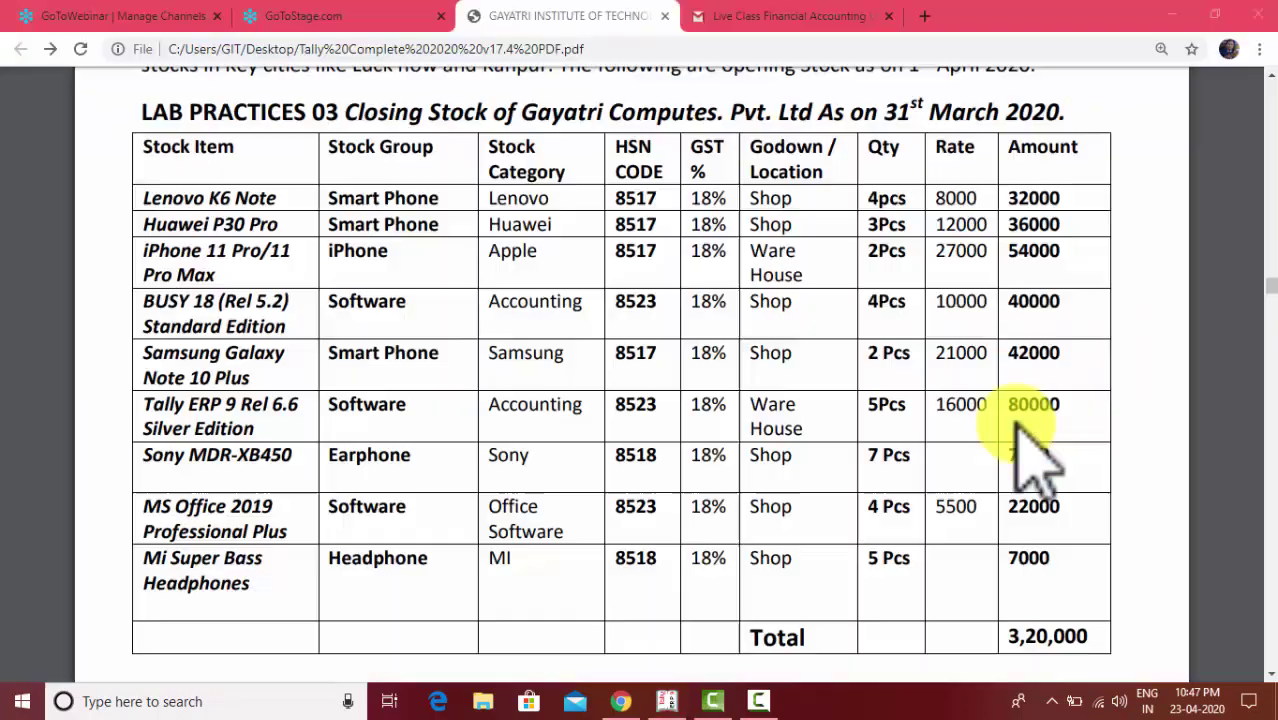
pyautogui.hotkey('alt', 'Tab')
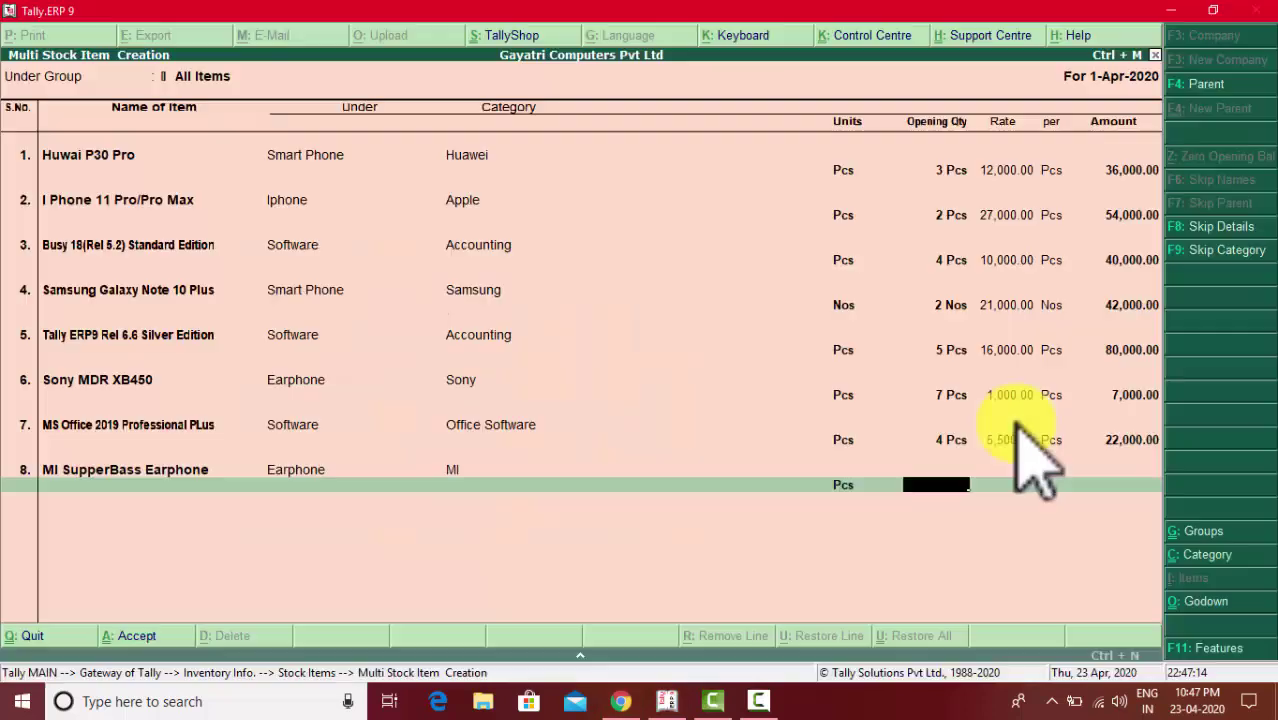
pyautogui.write('5')
pyautogui.press('Return')
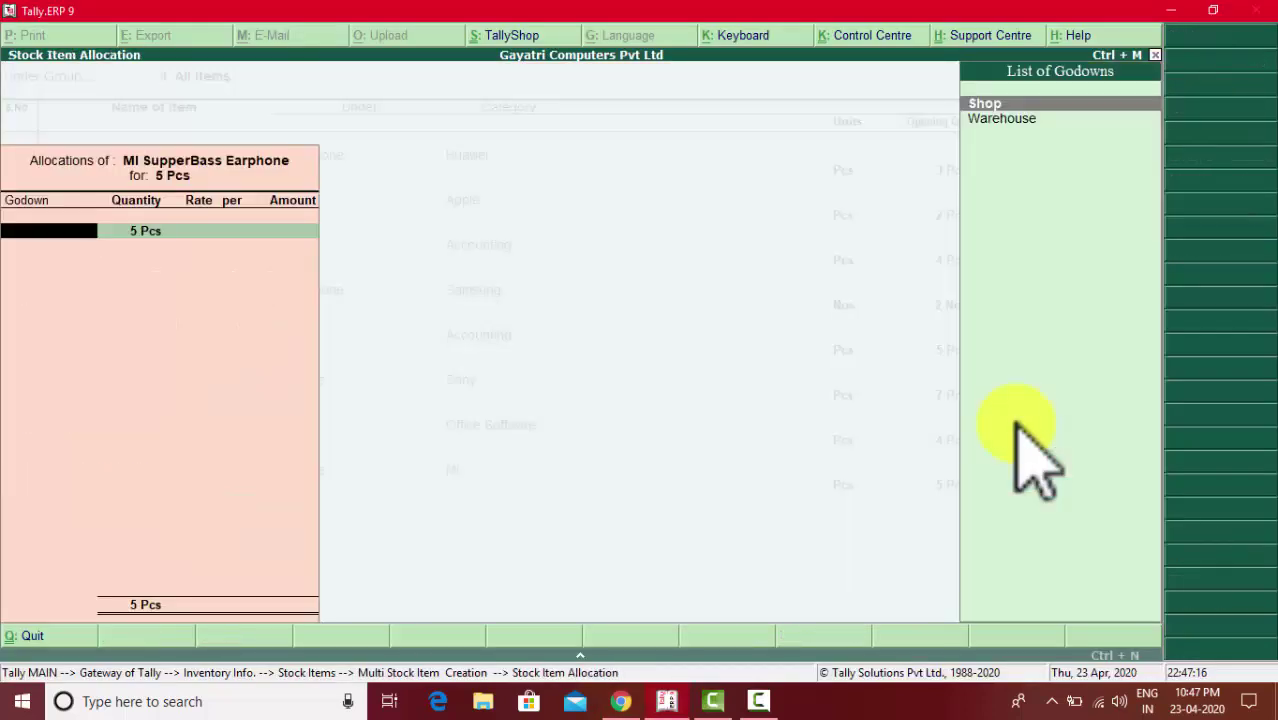
pyautogui.press('Down')
pyautogui.press('Up')
pyautogui.hotkey('alt', 'Tab')
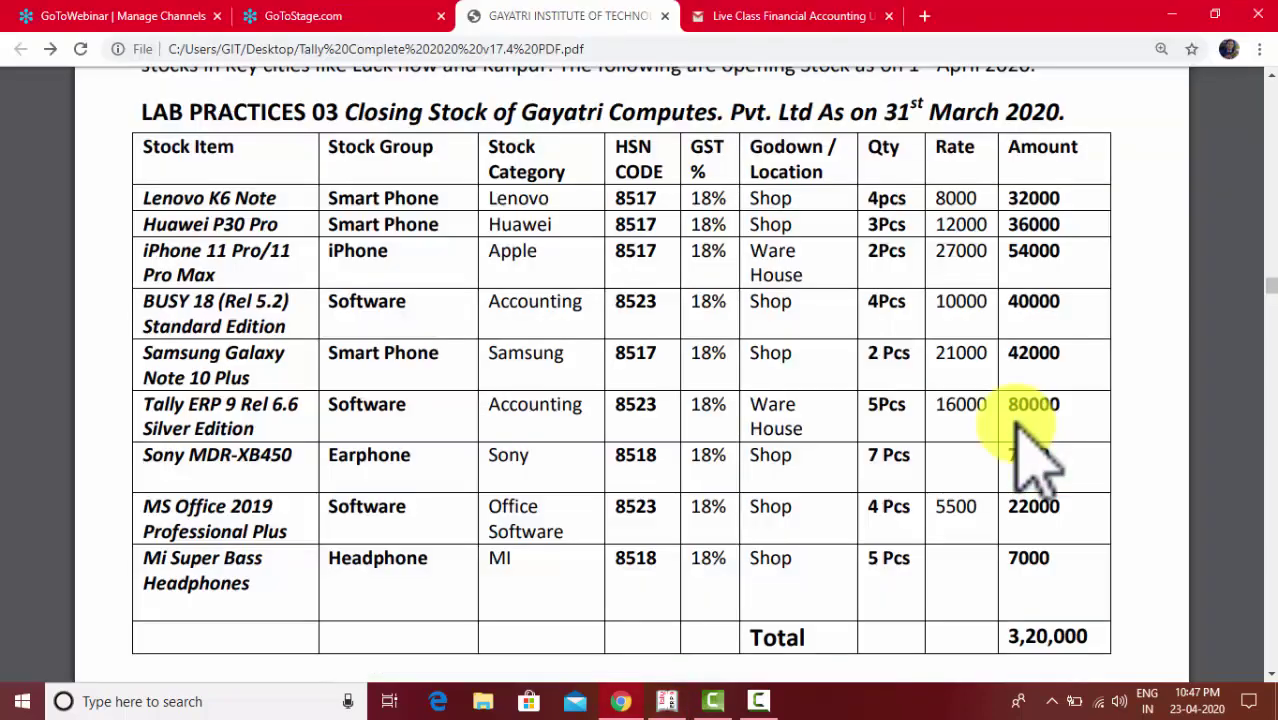
pyautogui.hotkey('alt', 'Tab')
pyautogui.press('Return')
pyautogui.press('Return')
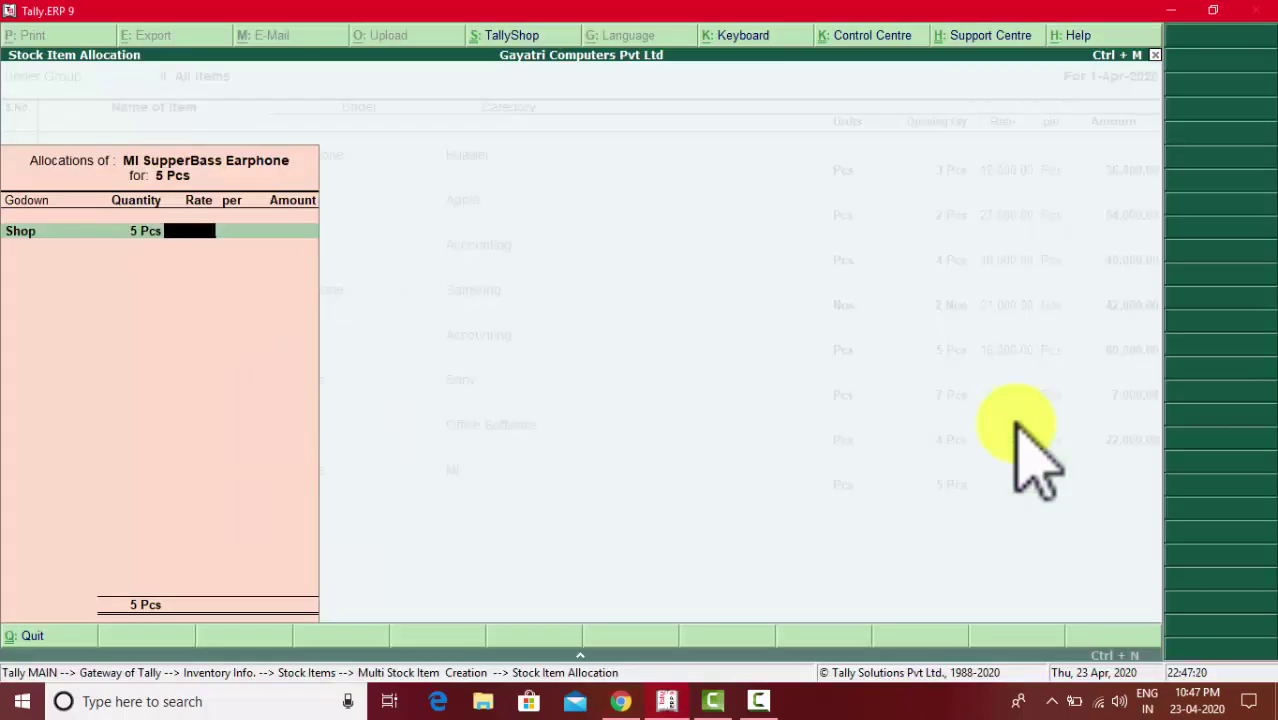
pyautogui.press('Return')
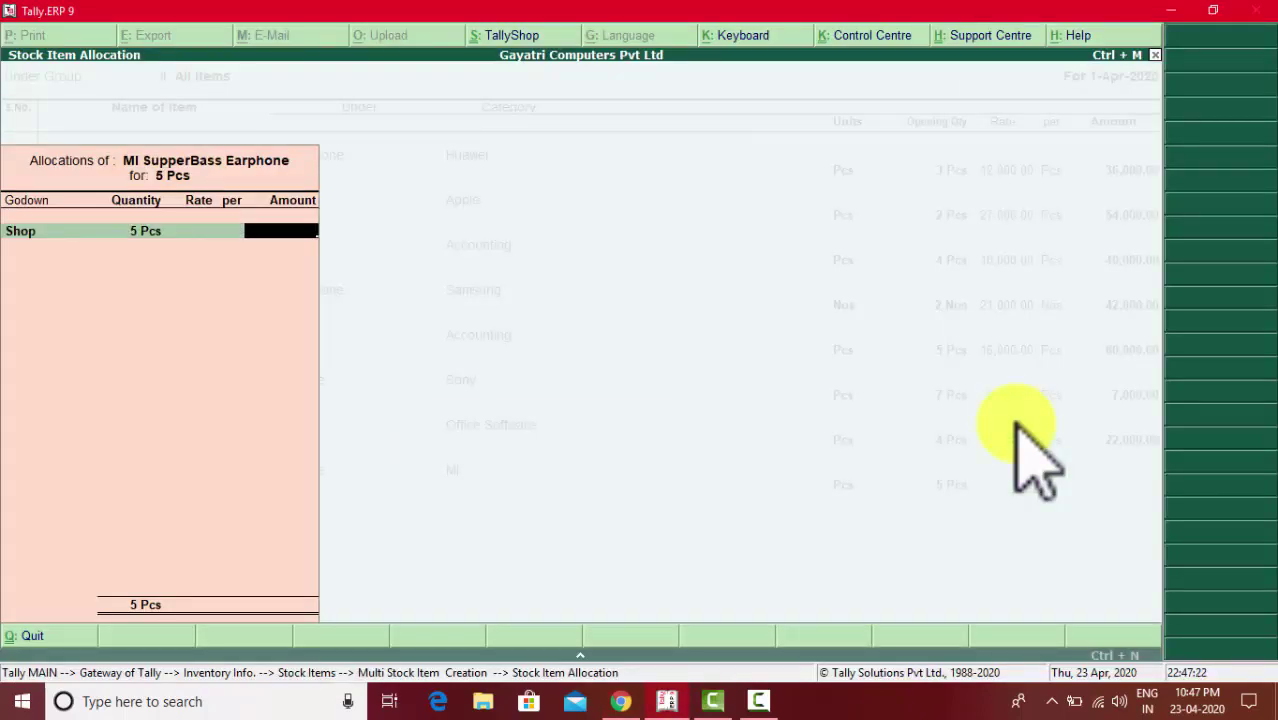
pyautogui.write('7,000')
pyautogui.press('Return')
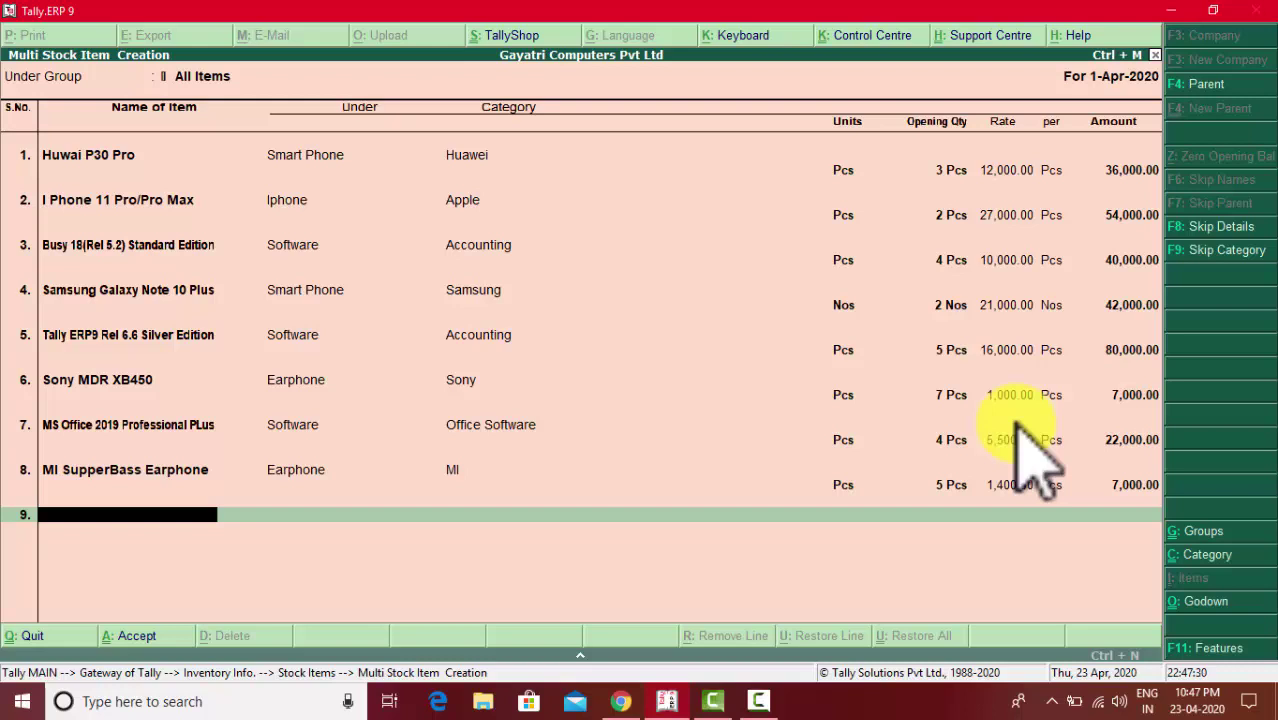
# - Accept and save the stock item entries, then return to the Gateway of Tally
pyautogui.press('Return')
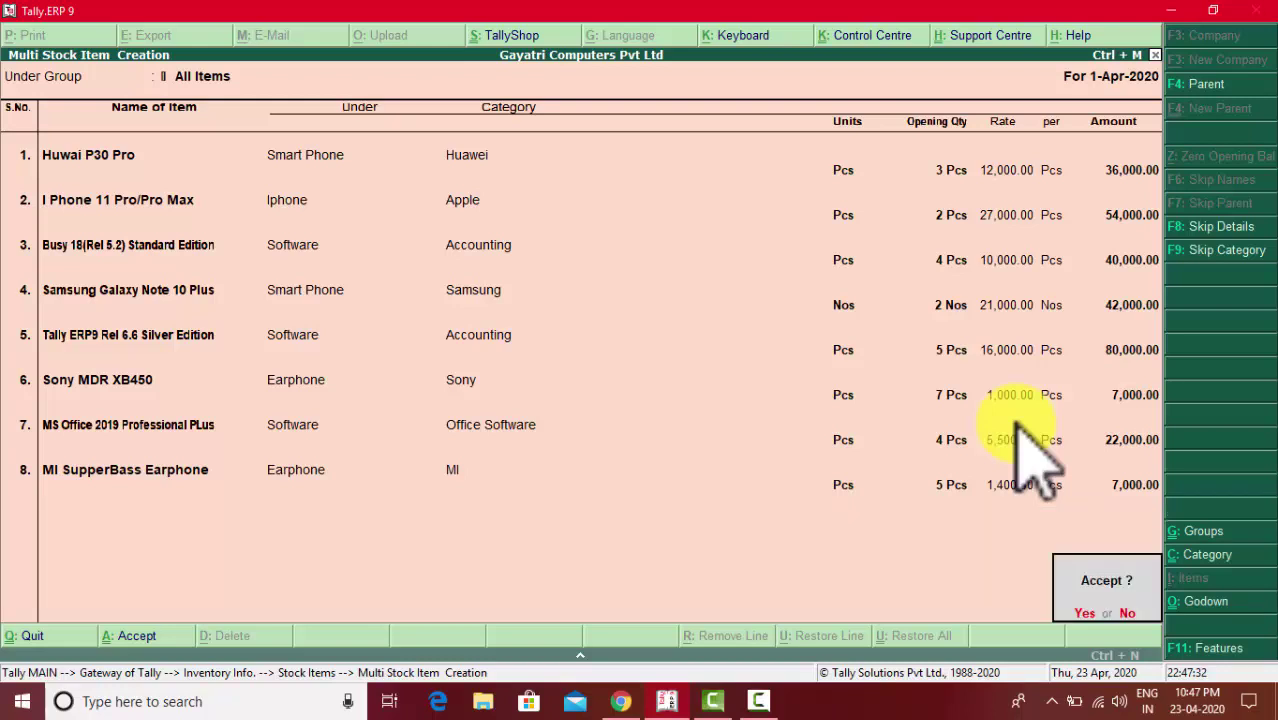
pyautogui.press('y')
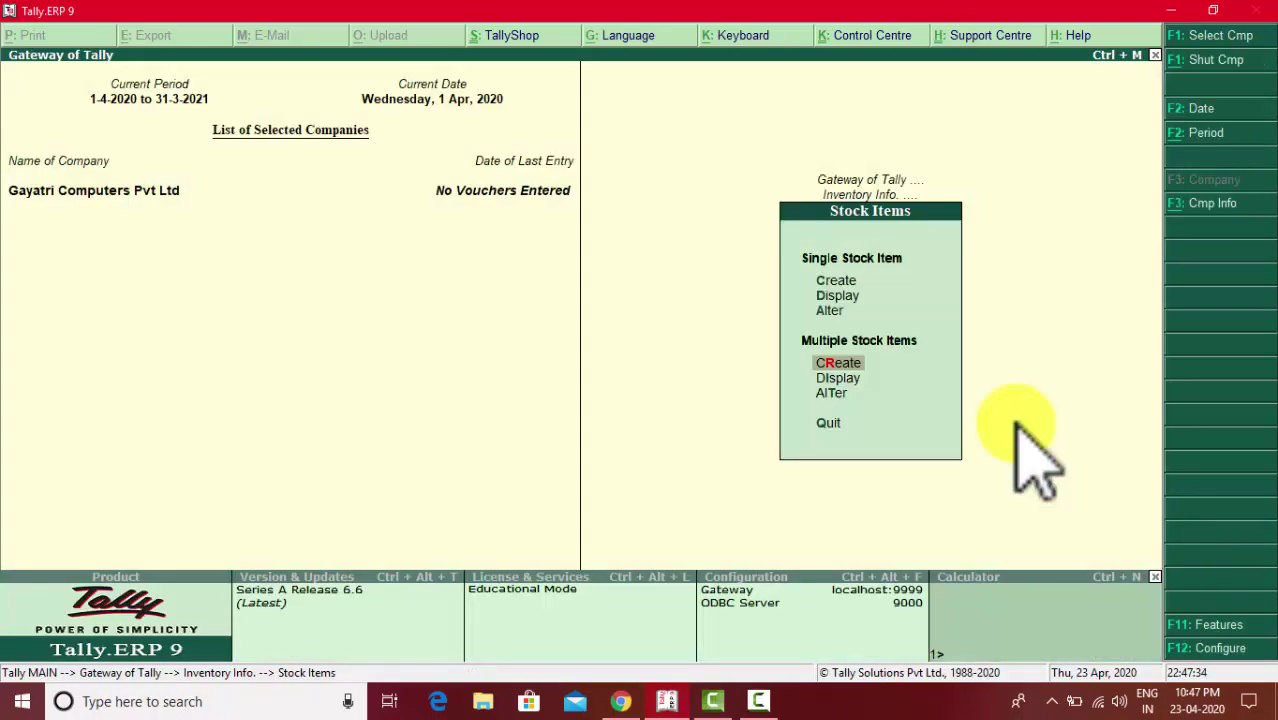
pyautogui.press('Escape')
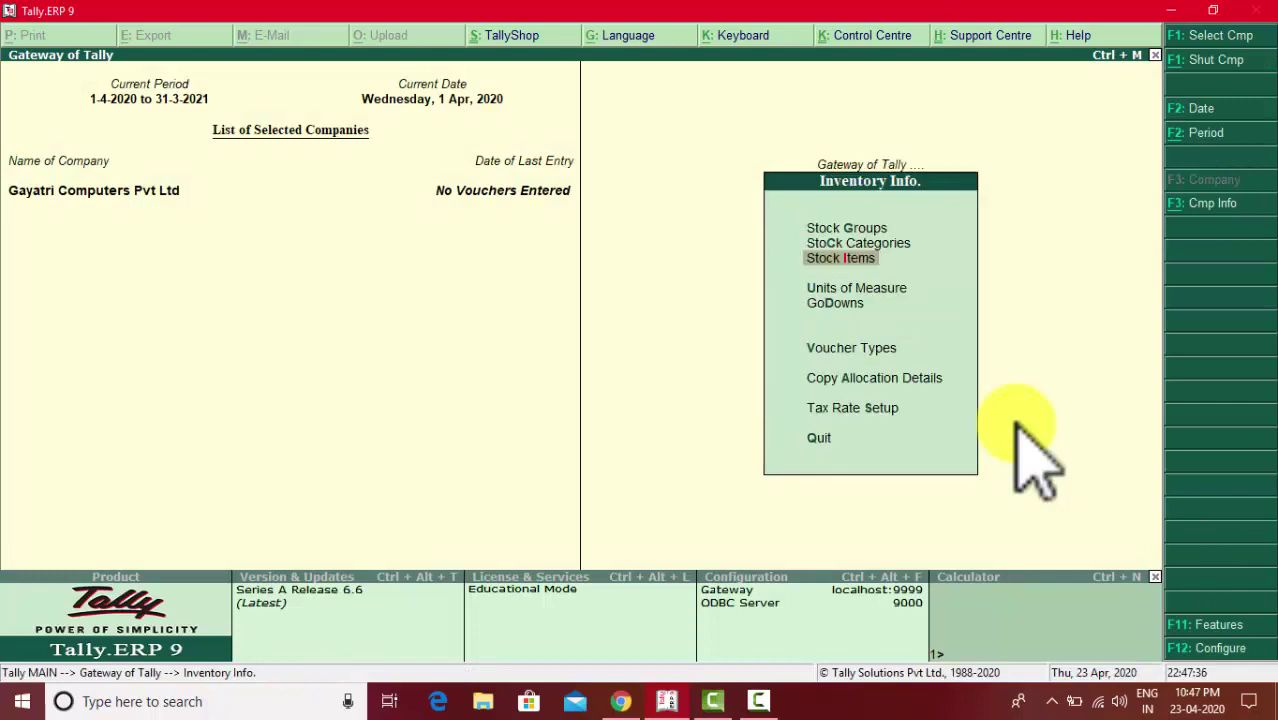
pyautogui.press('Escape')
# - Open the detailed Balance Sheet showing Closing Stock of 3,20,000
pyautogui.press('Down')
pyautogui.press('Down')
pyautogui.press('Down')
pyautogui.press('Down')
pyautogui.press('Down')
pyautogui.press('Down')
pyautogui.press('Down')
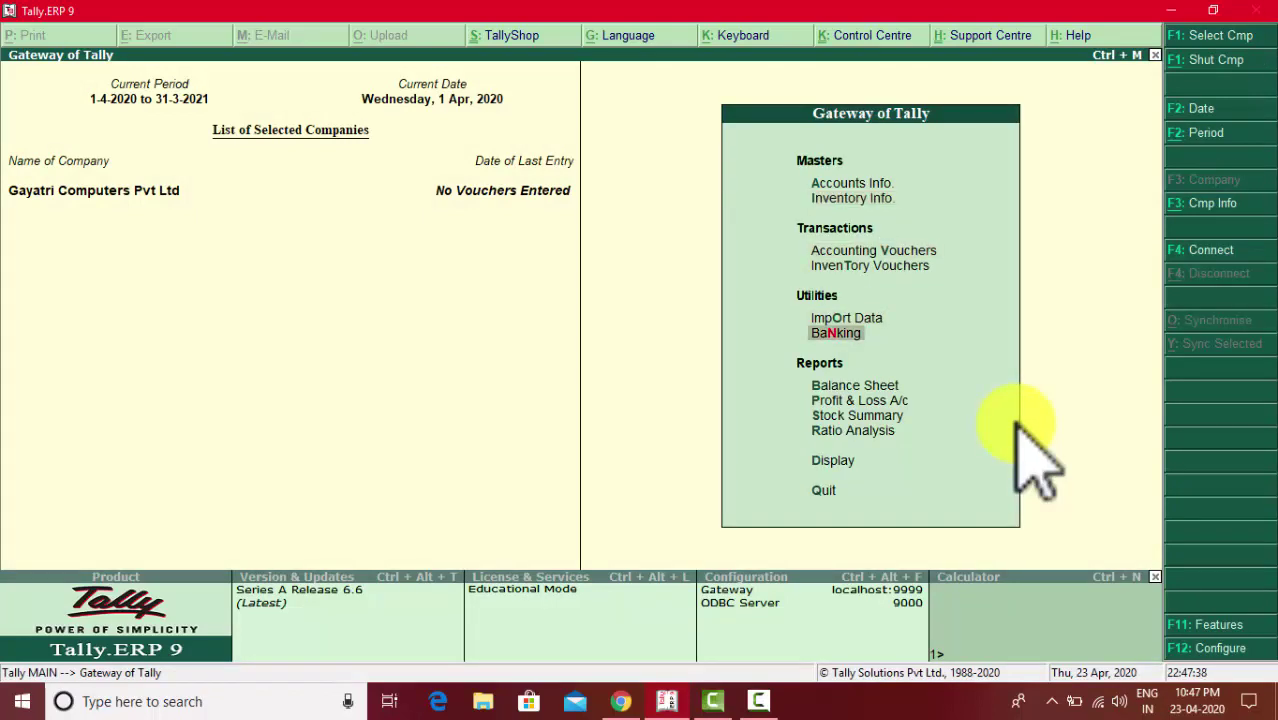
pyautogui.press('Up')
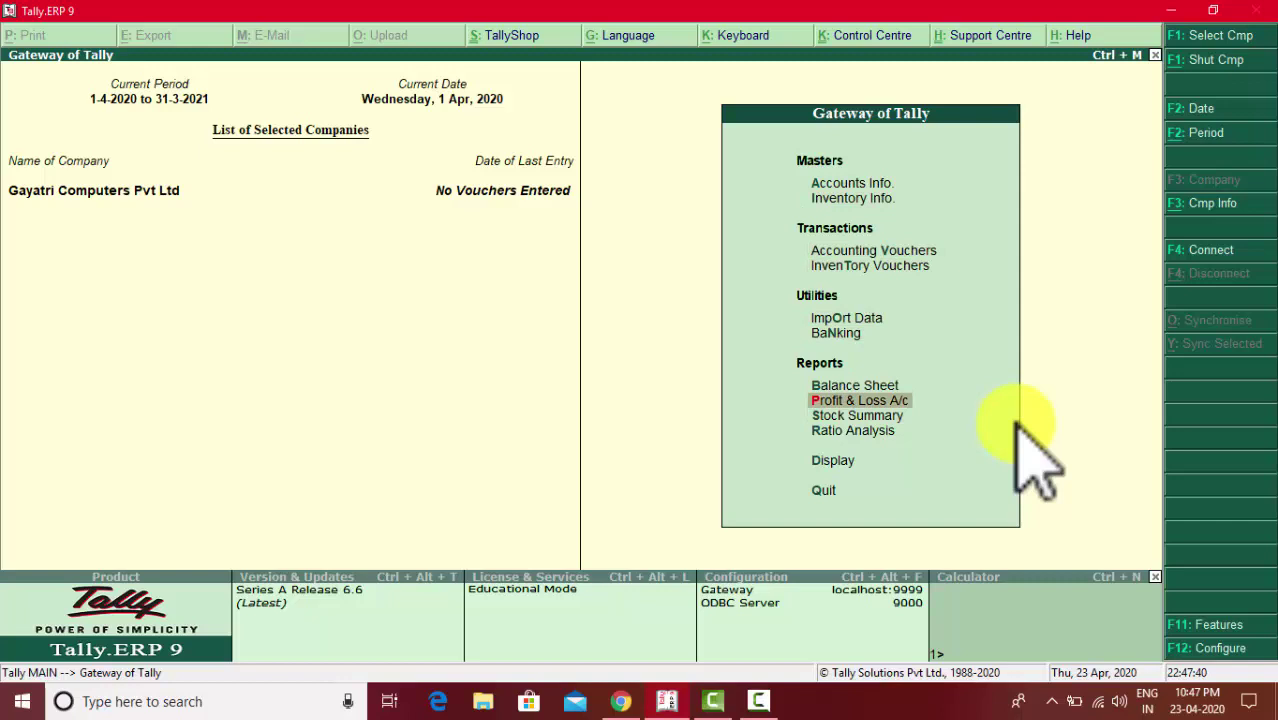
pyautogui.press('Up')
pyautogui.press('Return')
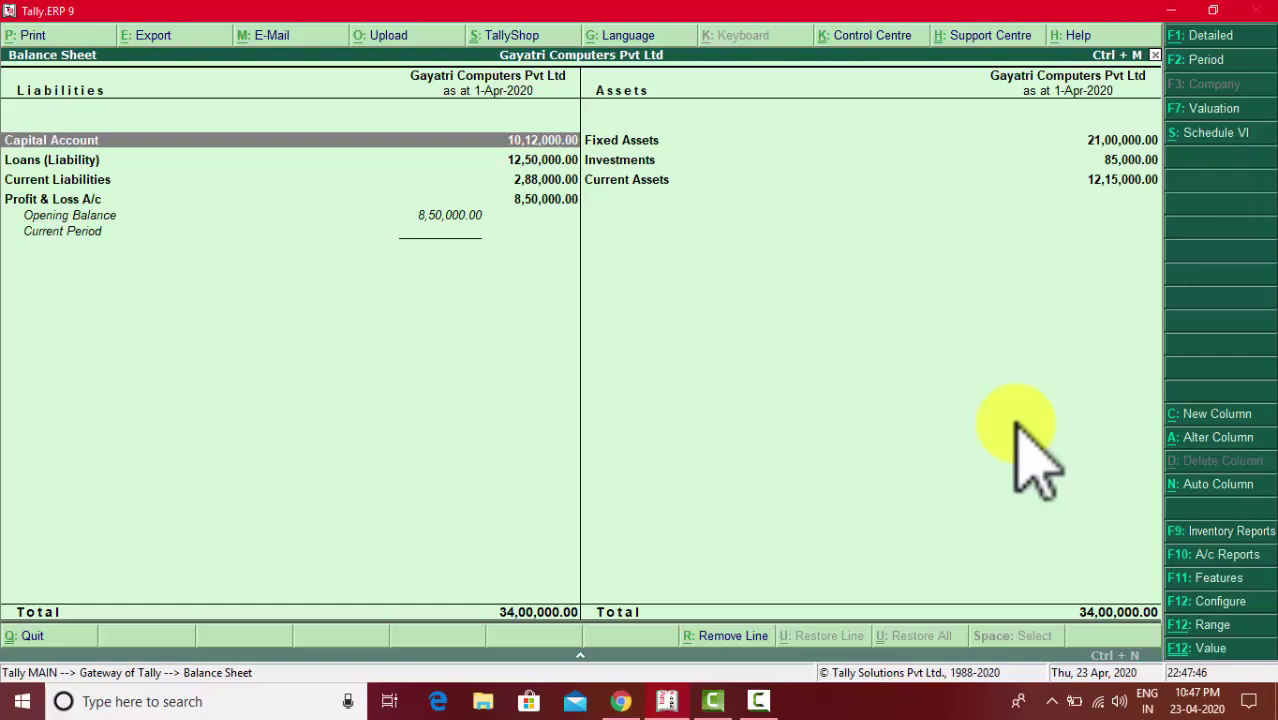
pyautogui.hotkey('alt', 'F1')
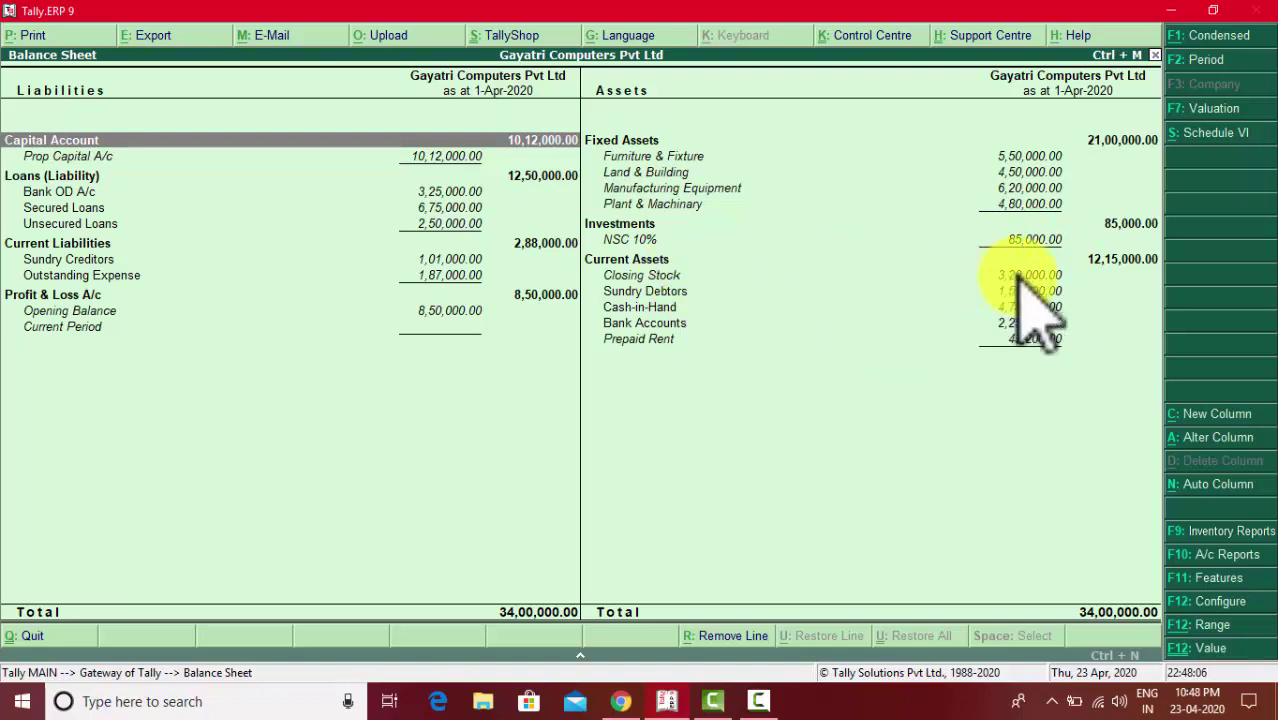
pyautogui.click(628, 703)
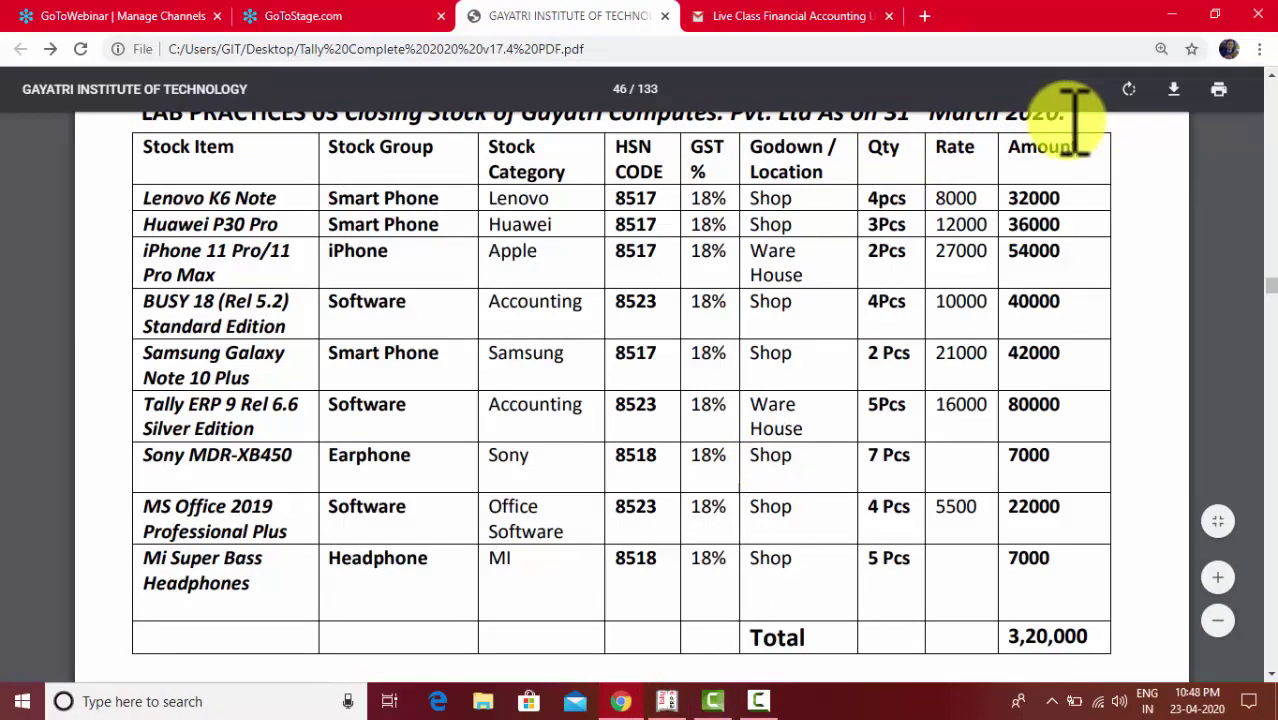
# - Scroll the PDF to the table title and highlight '31st March 2020', then return to Tally
pyautogui.click(1271, 73)
pyautogui.click(1271, 73)
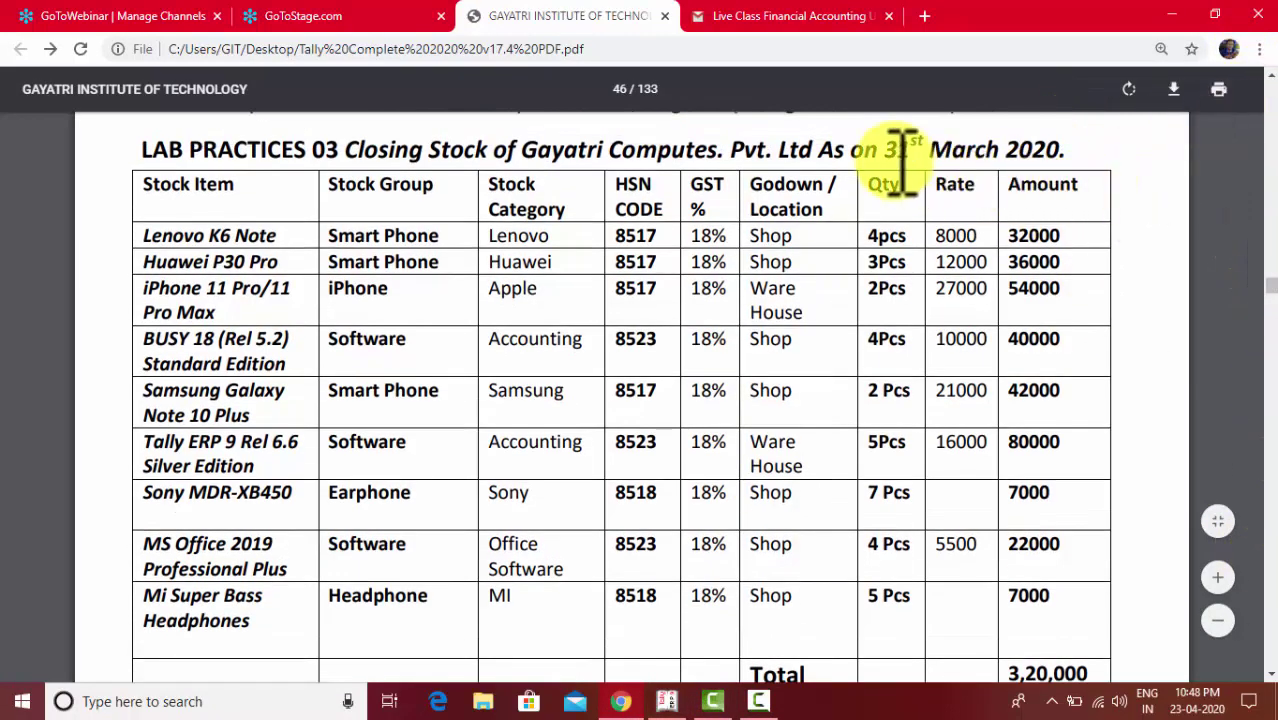
pyautogui.moveTo(884, 150); pyautogui.dragTo(1066, 150)
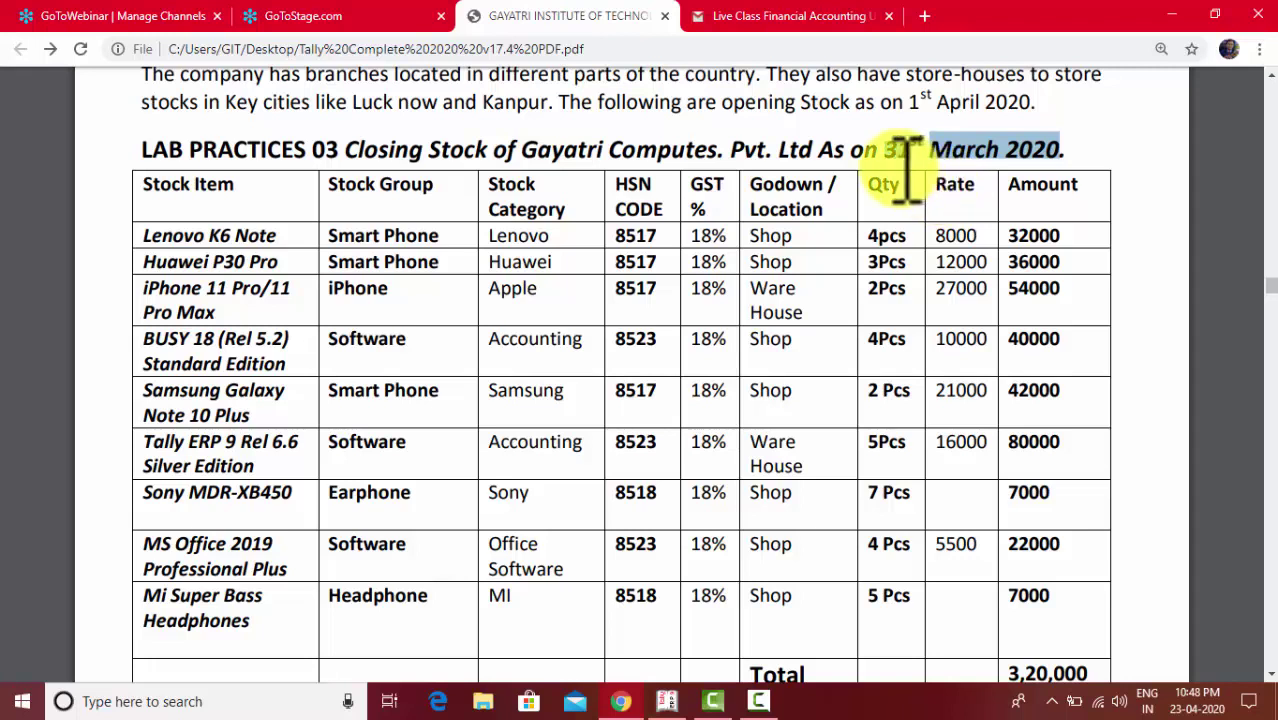
pyautogui.click(672, 703)
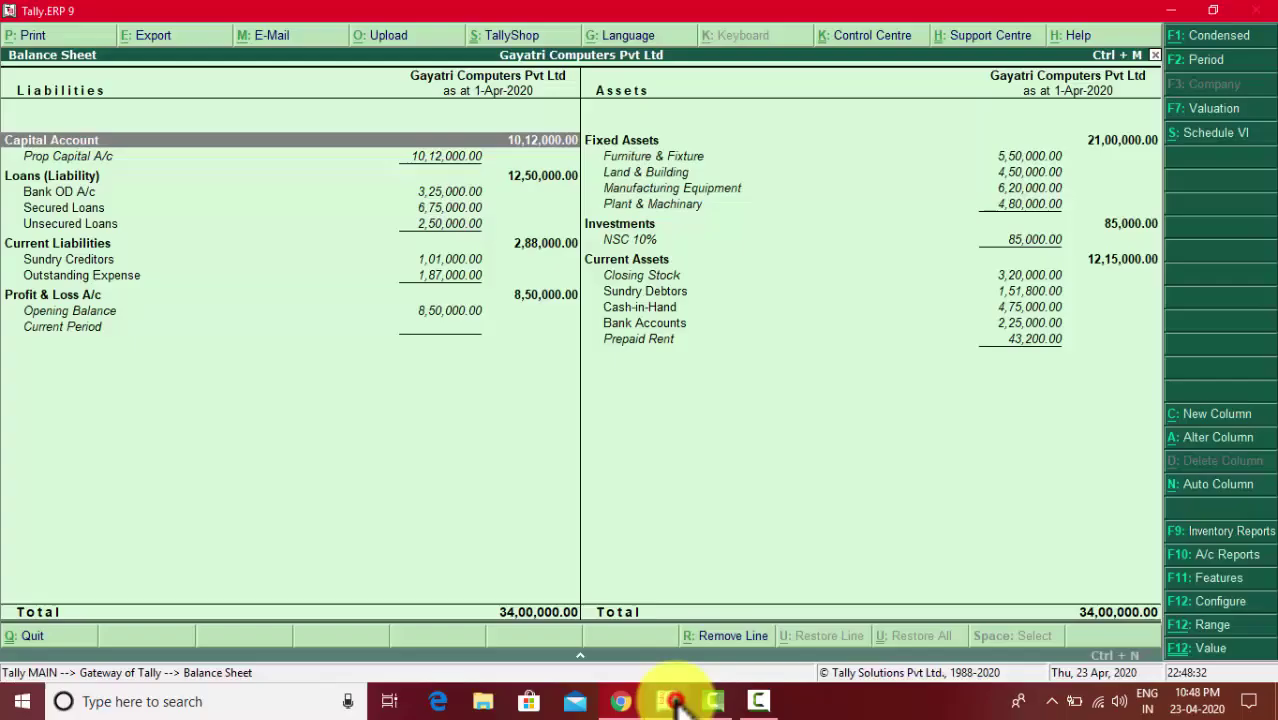
# - Drill into Closing Stock for an item-wise, detailed Stock Summary with godowns, totalling 3,20,000
pyautogui.click(678, 276)
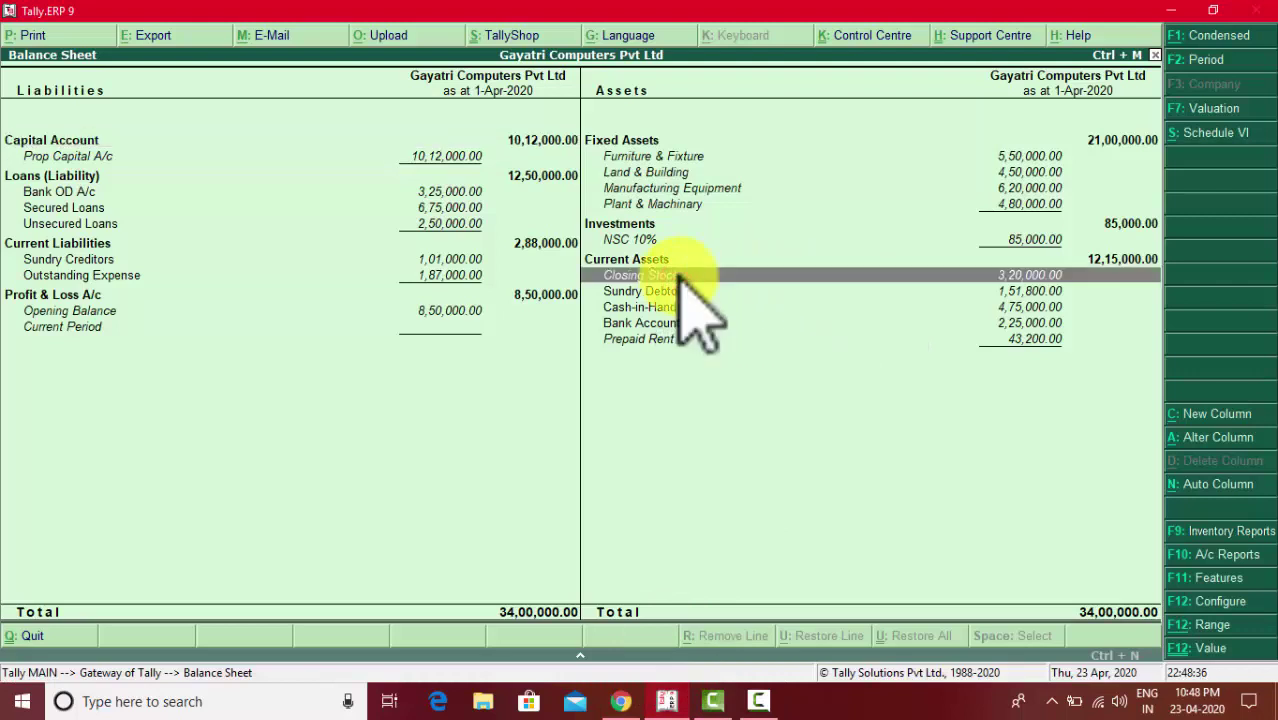
pyautogui.doubleClick(679, 277)
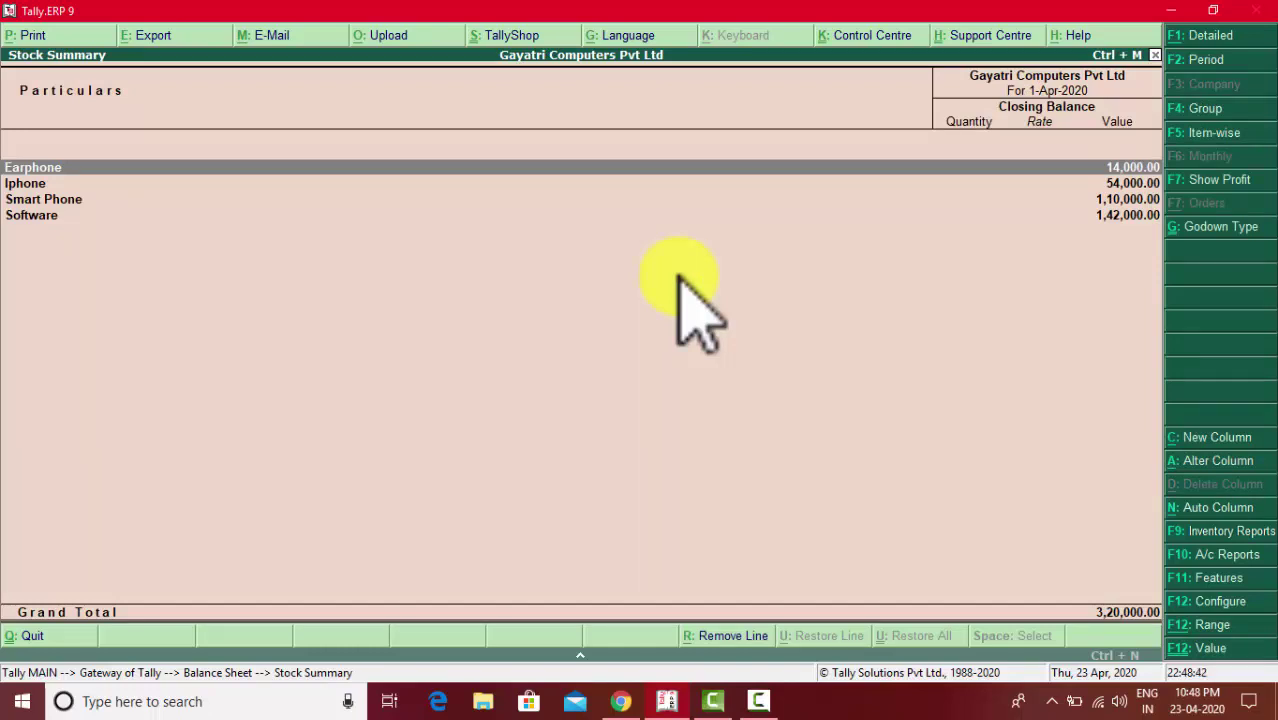
pyautogui.click(1192, 136)
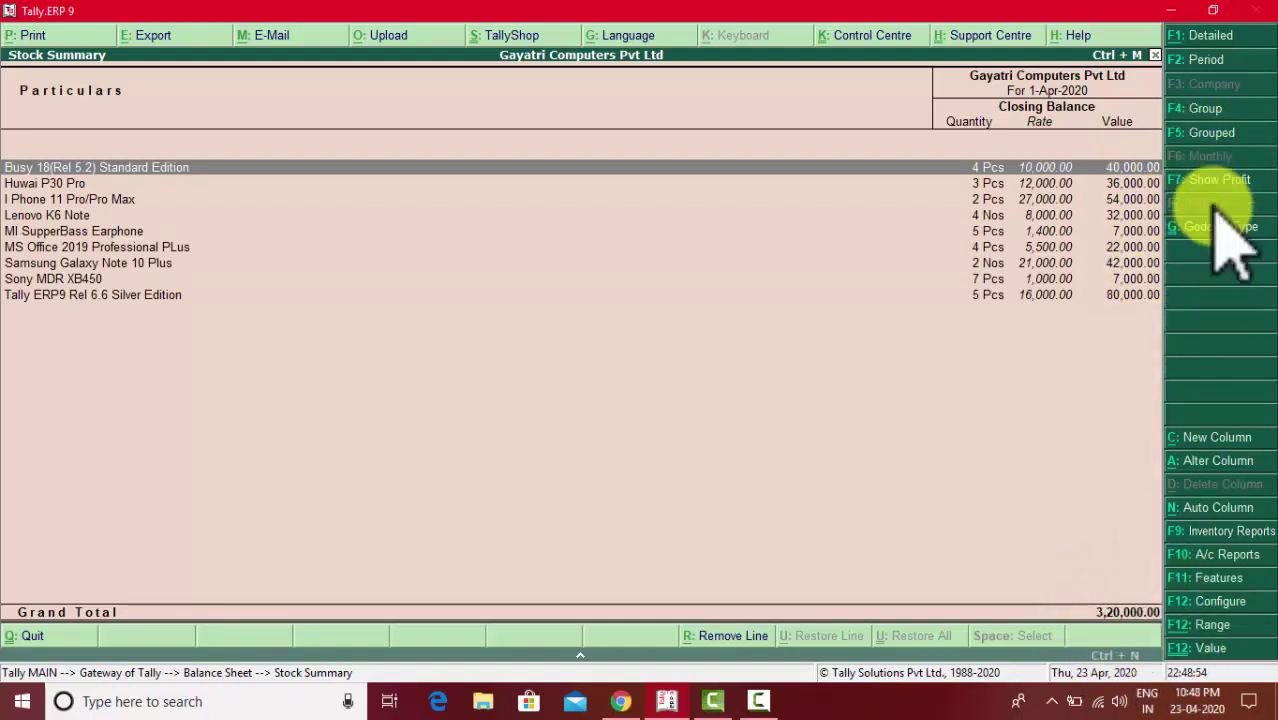
pyautogui.click(1195, 36)
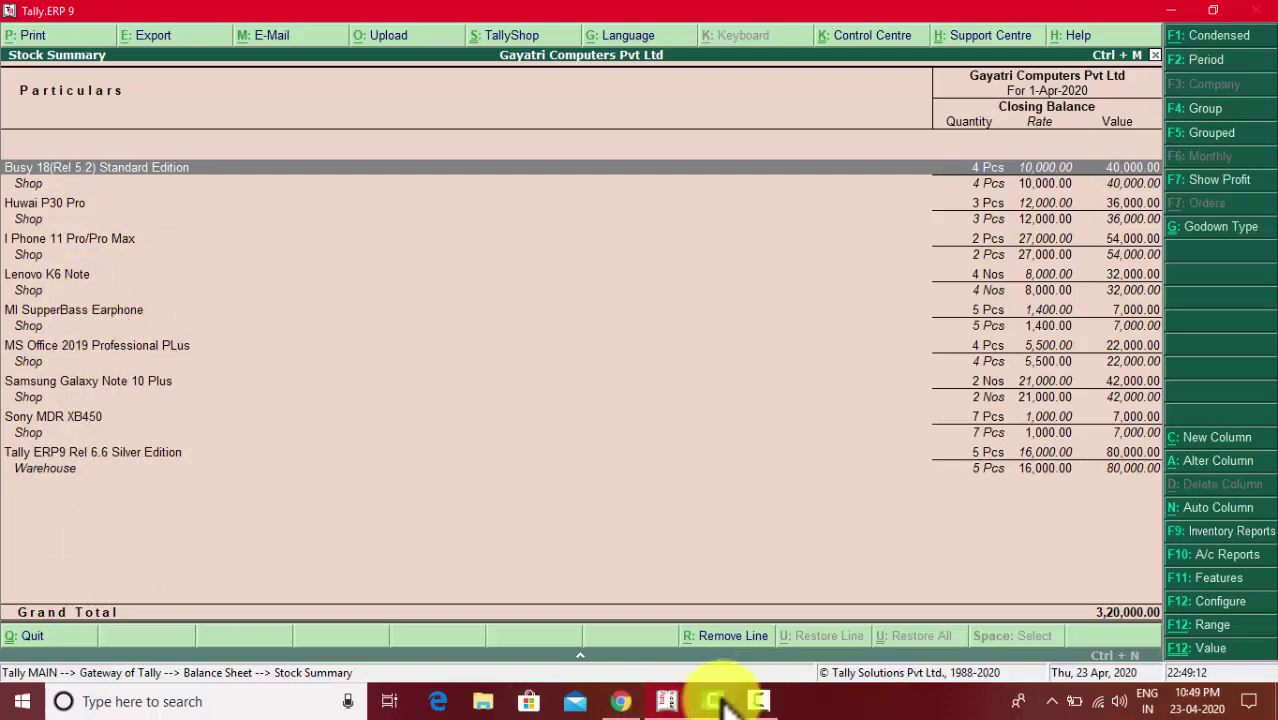
pyautogui.click(621, 701)
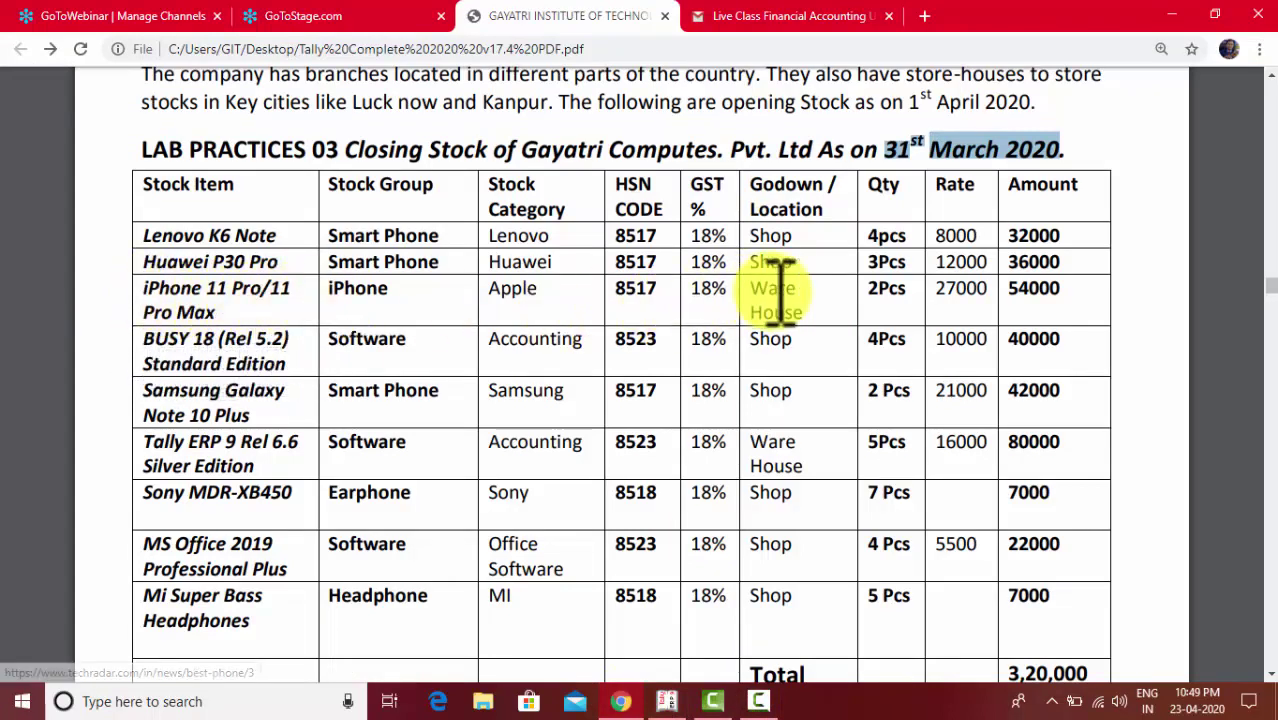
# - Change I Phone 11 Pro/Pro Max's 2 Pcs opening stock godown from Shop to Warehouse
pyautogui.click(666, 701)
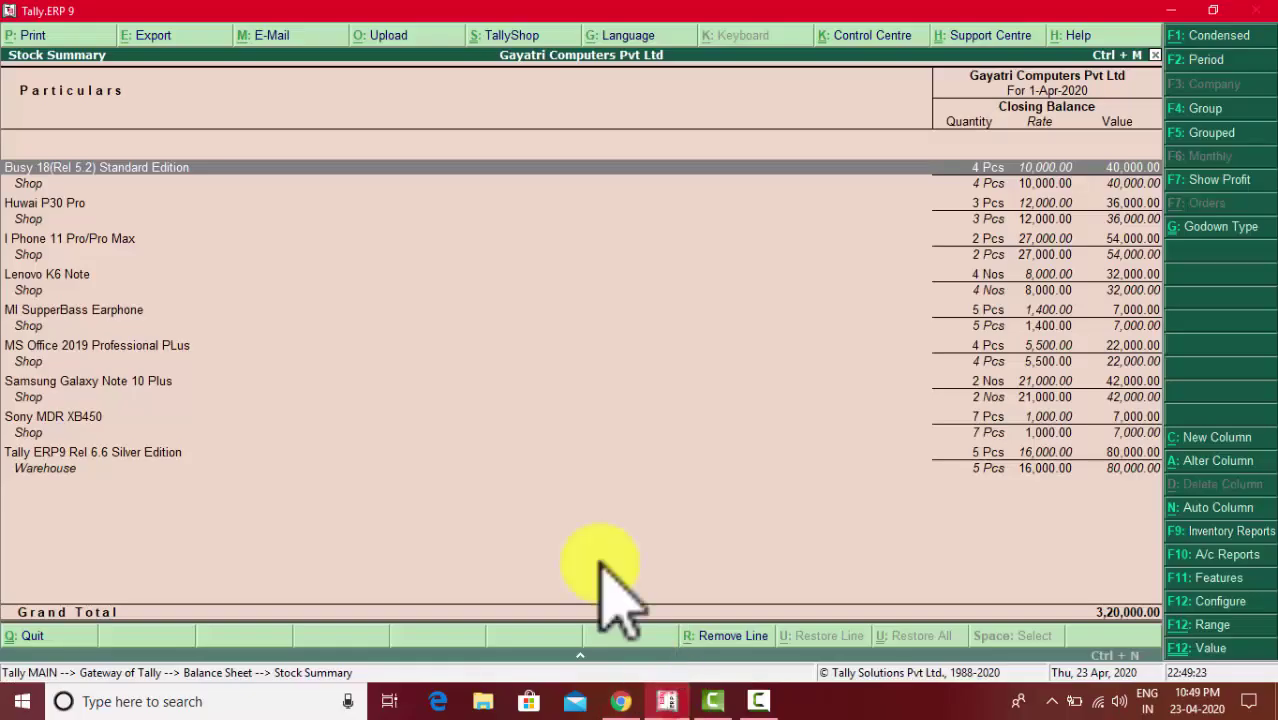
pyautogui.click(55, 242)
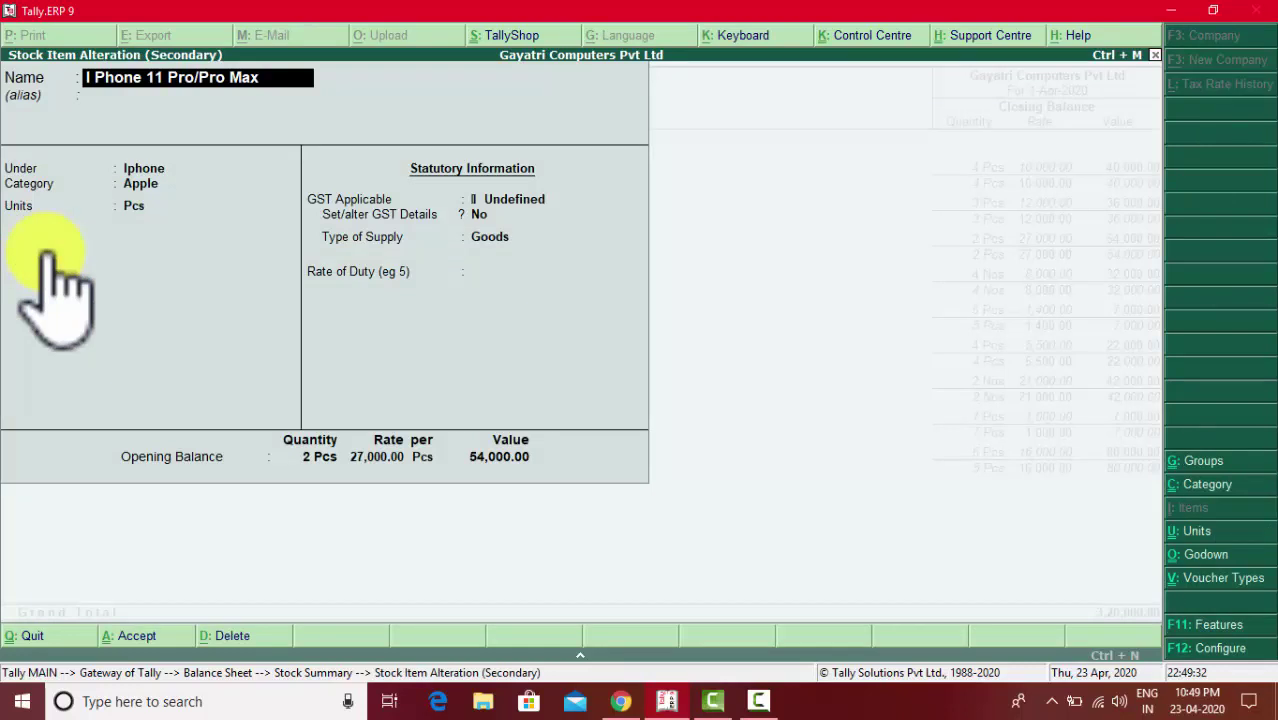
pyautogui.press('Return')
pyautogui.press('Return')
pyautogui.press('Return')
pyautogui.press('Return')
pyautogui.press('Return')
pyautogui.press('Return')
pyautogui.press('Return')
pyautogui.press('Return')
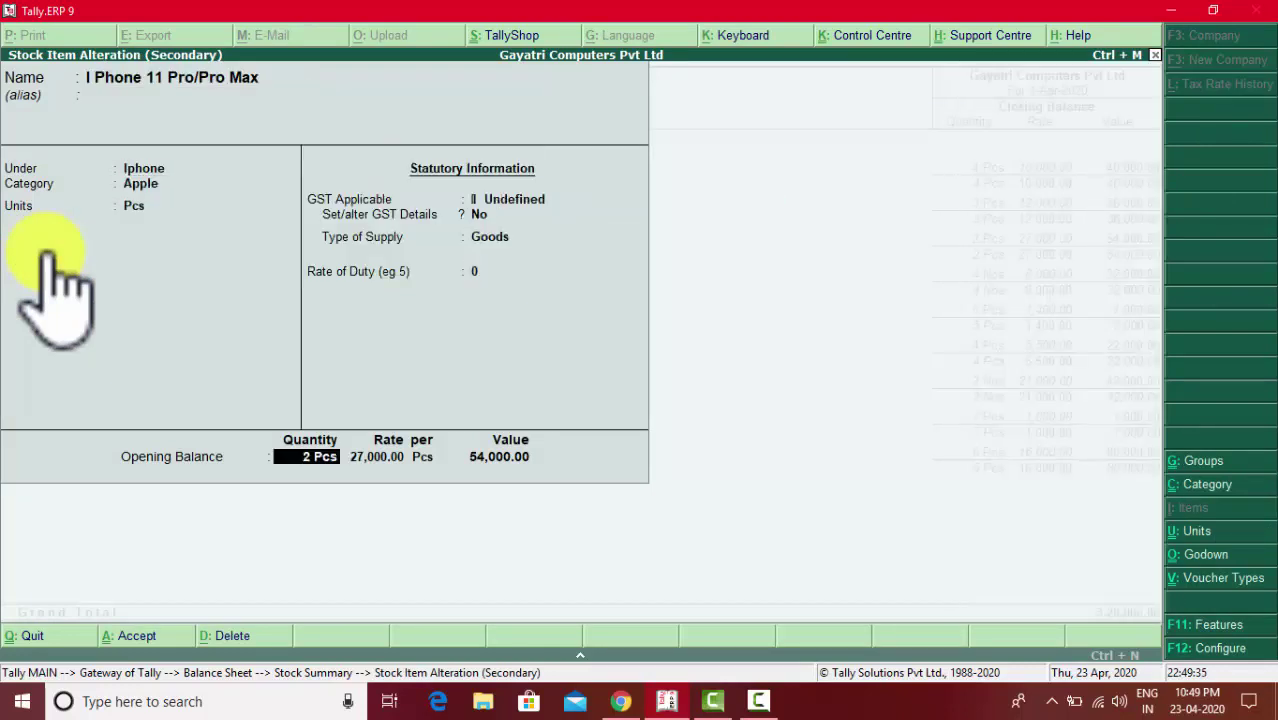
pyautogui.press('Return')
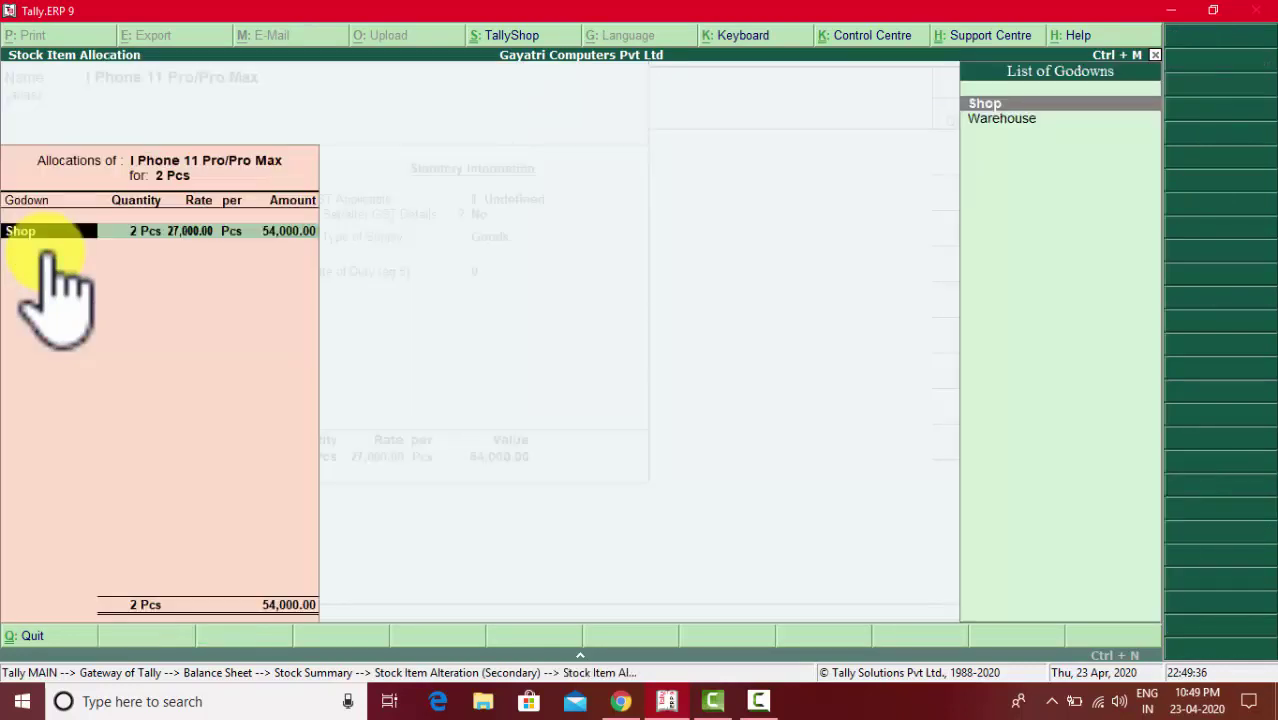
pyautogui.press('Down')
pyautogui.press('Return')
pyautogui.press('Return')
pyautogui.press('Return')
pyautogui.press('Return')
pyautogui.press('Return')
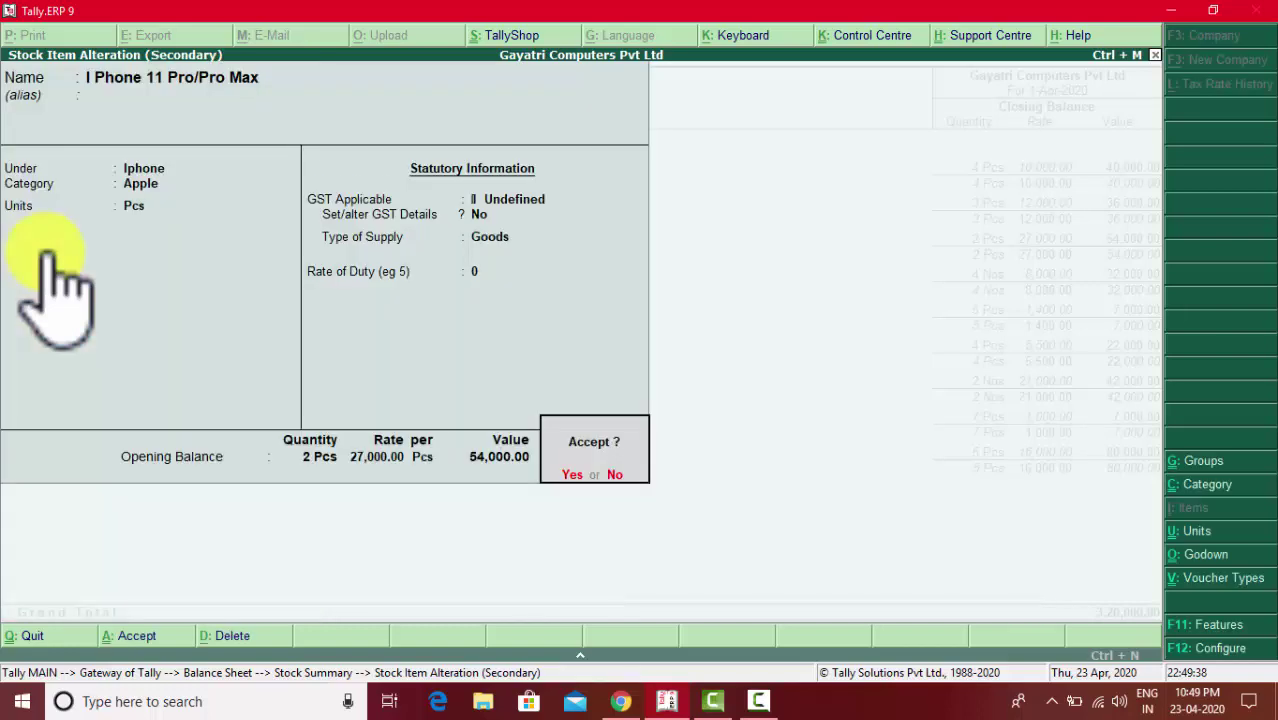
pyautogui.press('Return')
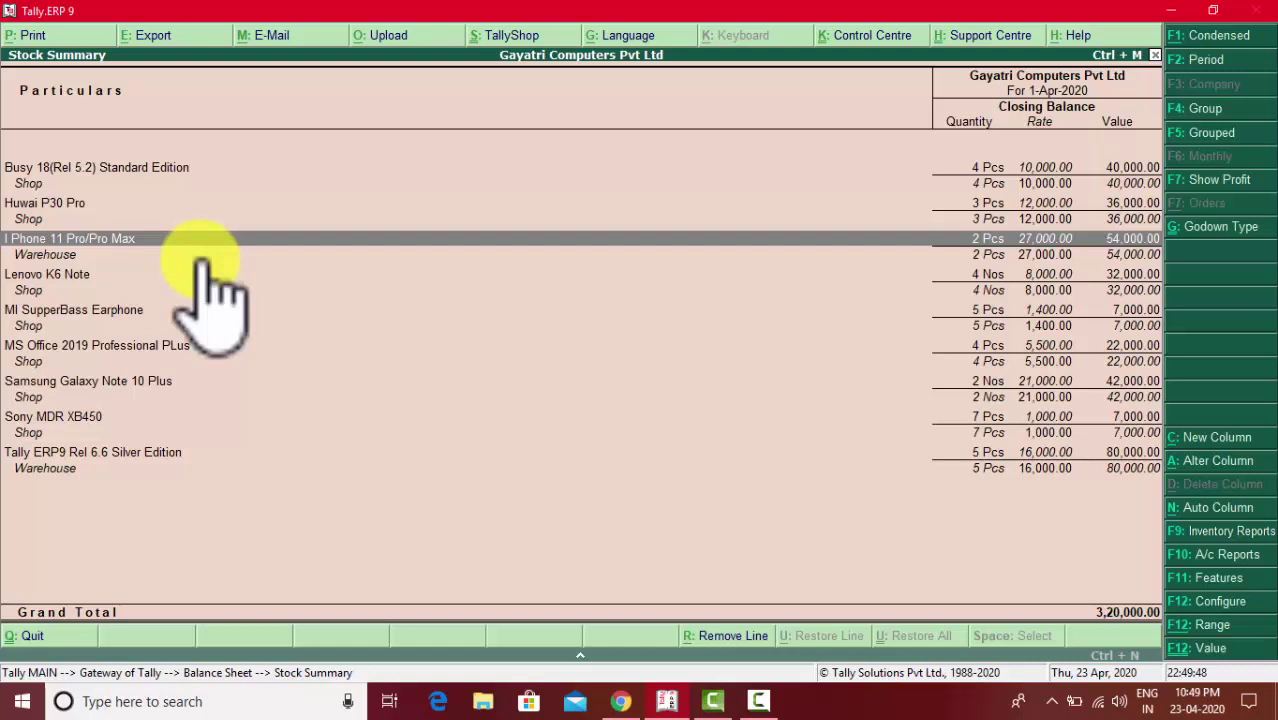
# - From the Gateway, open Stock Summary in item-wise (F5) view showing nine items totalling 3,20,000
pyautogui.press('Escape')
pyautogui.press('Escape')
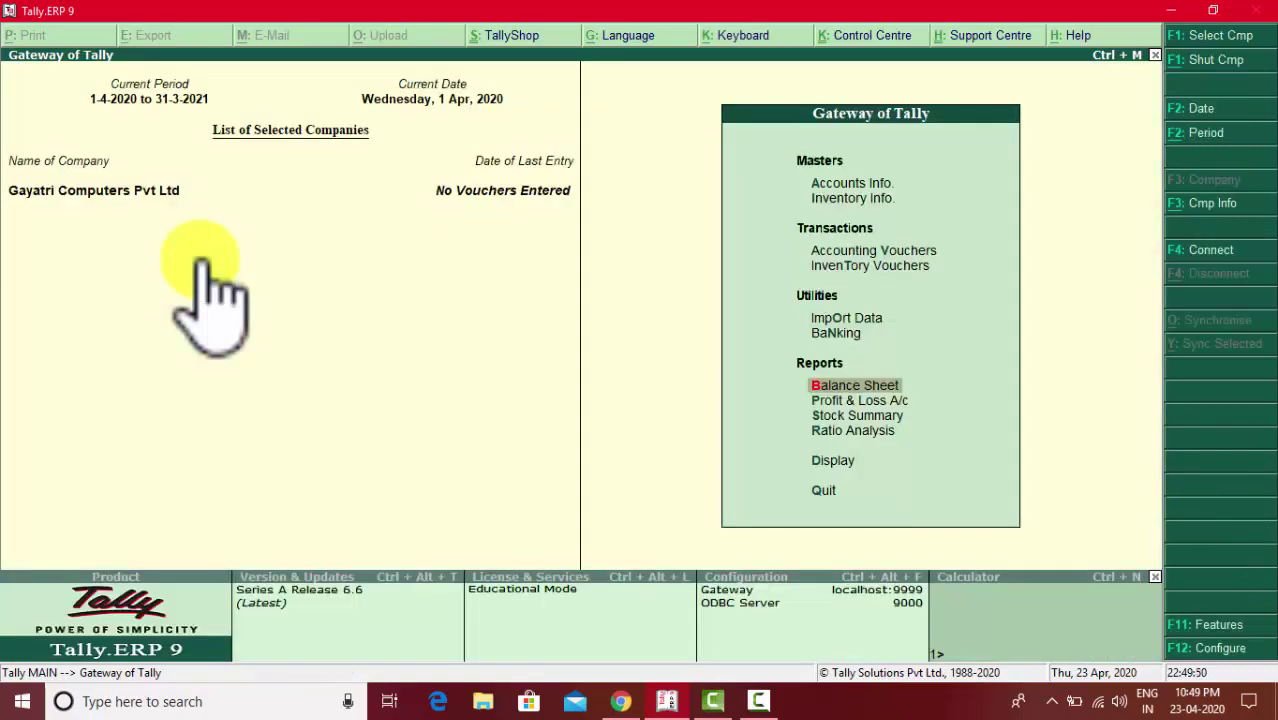
pyautogui.press('Down')
pyautogui.press('Down')
pyautogui.press('Return')
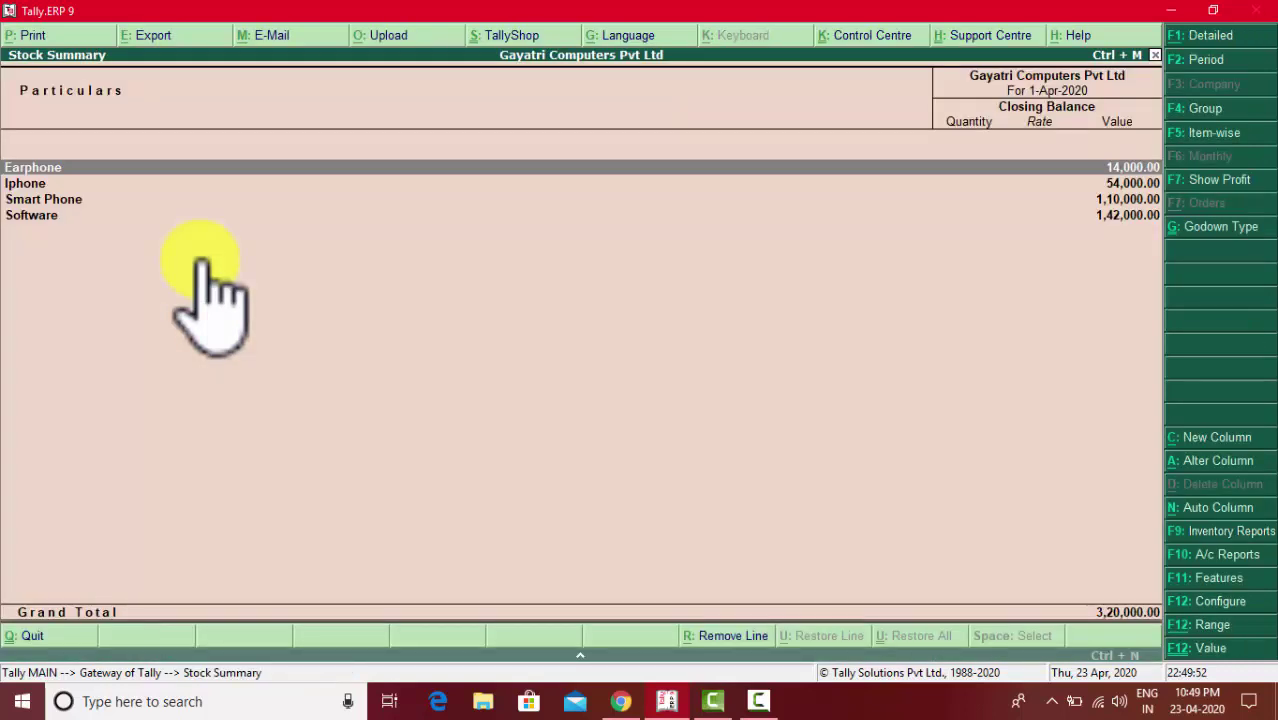
pyautogui.click(1214, 138)
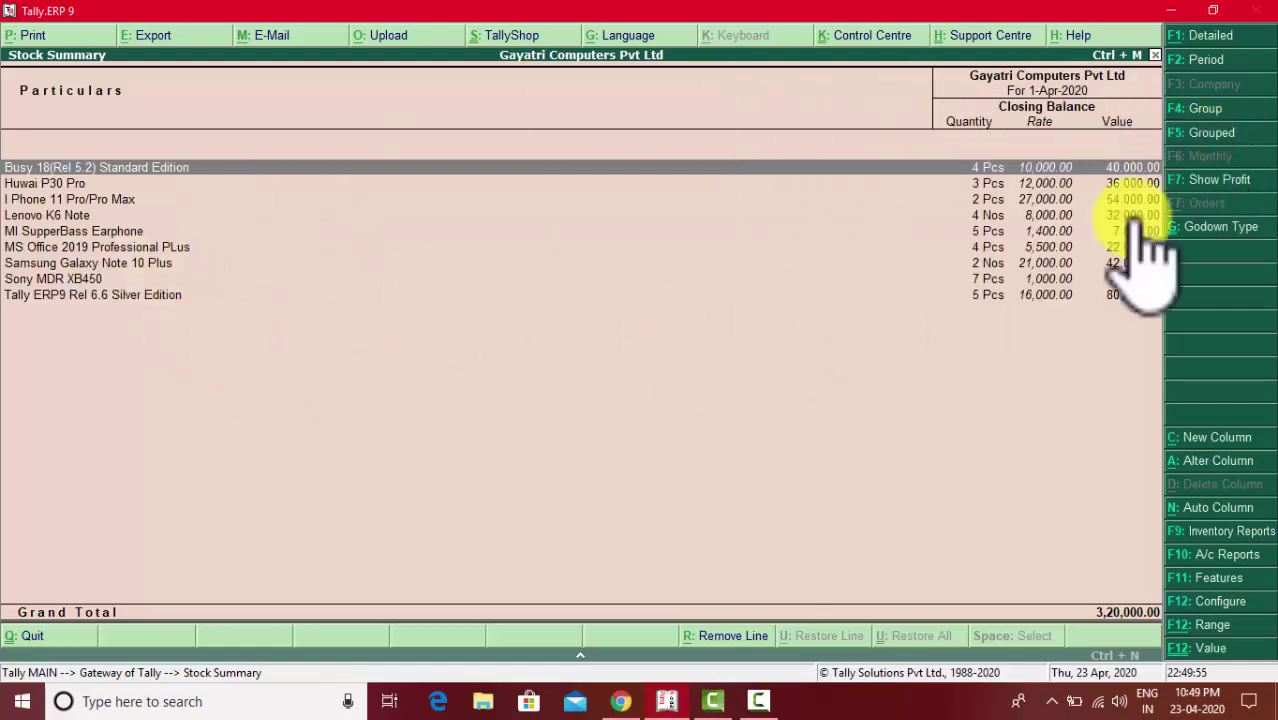